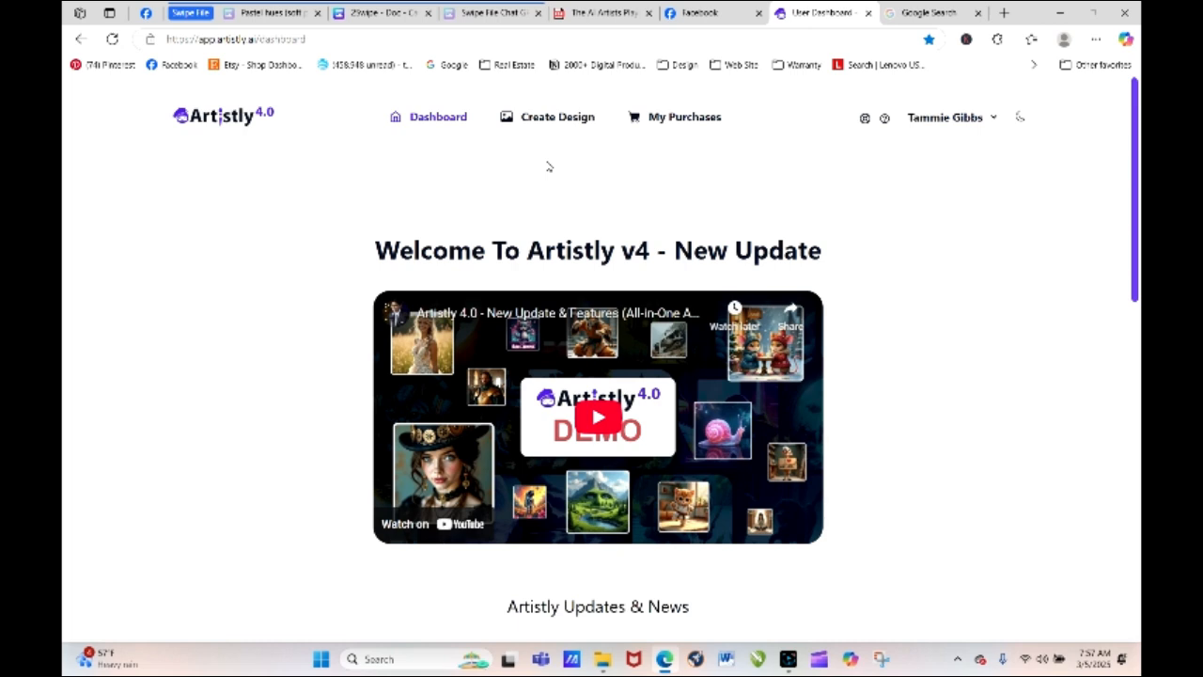
Open the Advanced AI Image Designer and start creating a new project.
{"action": "left_click", "coordinate": [556, 118]}
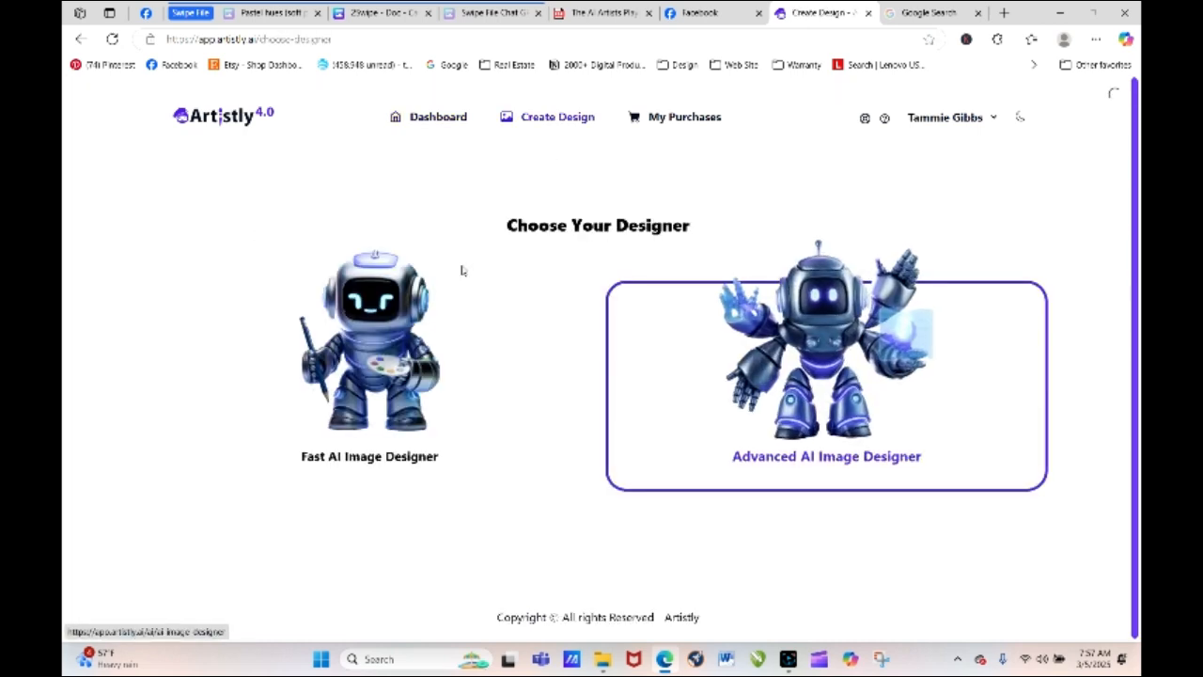
{"action": "left_click", "coordinate": [461, 271]}
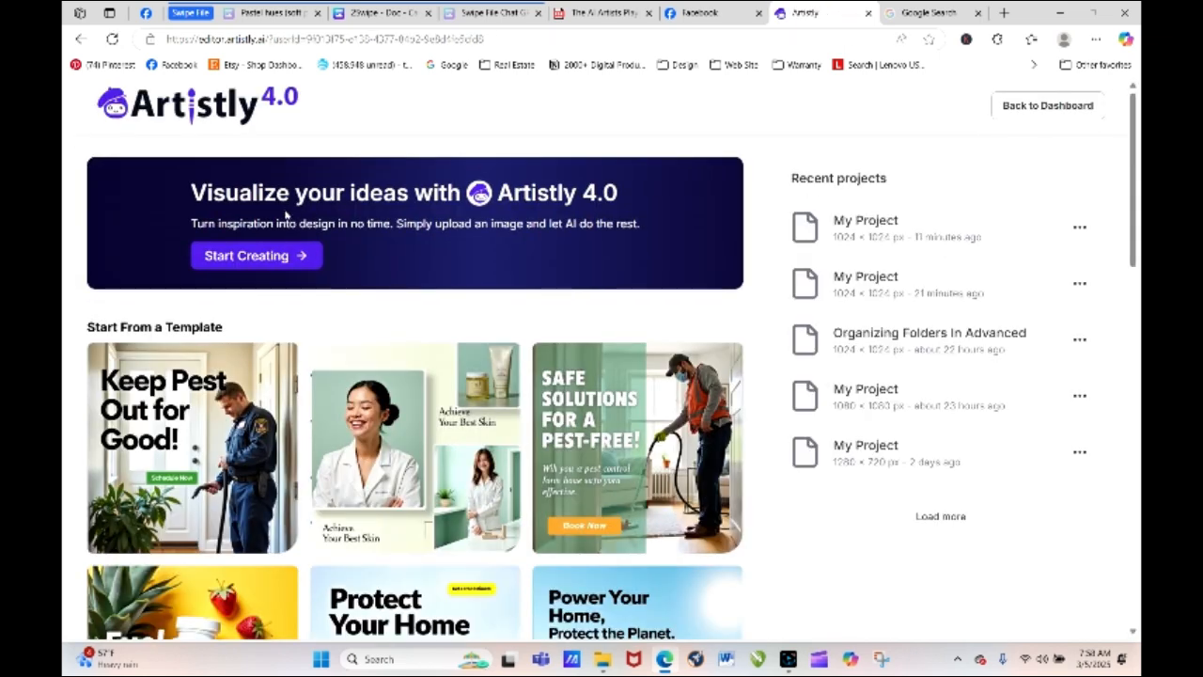
{"action": "left_click", "coordinate": [290, 262]}
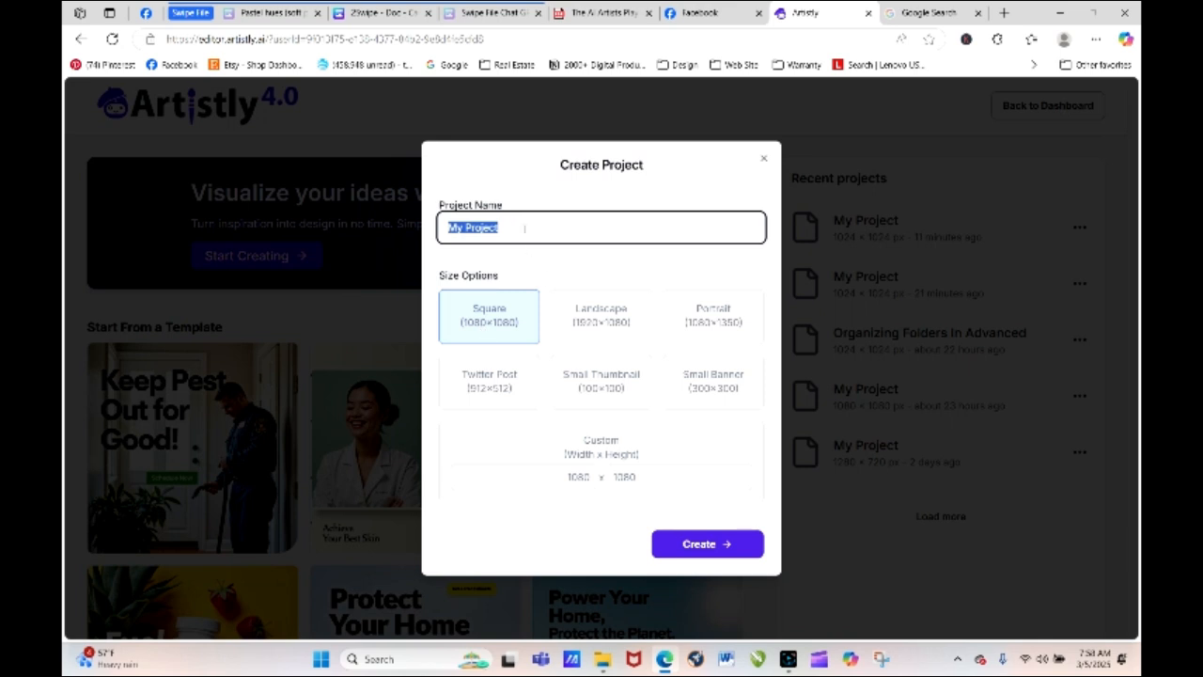
Name the project "Circus Fun" and create it at the Square (1080×1080) size.
{"action": "key", "text": "BackSpace"}
{"action": "type", "text": "Cl"}
{"action": "key", "text": "BackSpace"}
{"action": "key", "text": "BackSpace"}
{"action": "key", "text": "BackSpace"}
{"action": "key", "text": "BackSpace"}
{"action": "key", "text": "BackSpace"}
{"action": "key", "text": "BackSpace"}
{"action": "key", "text": "BackSpace"}
{"action": "key", "text": "BackSpace"}
{"action": "key", "text": "BackSpace"}
{"action": "key", "text": "BackSpace"}
{"action": "key", "text": "BackSpace"}
{"action": "key", "text": "BackSpace"}
{"action": "type", "text": "Circus Fun"}
{"action": "left_click", "coordinate": [710, 553]}
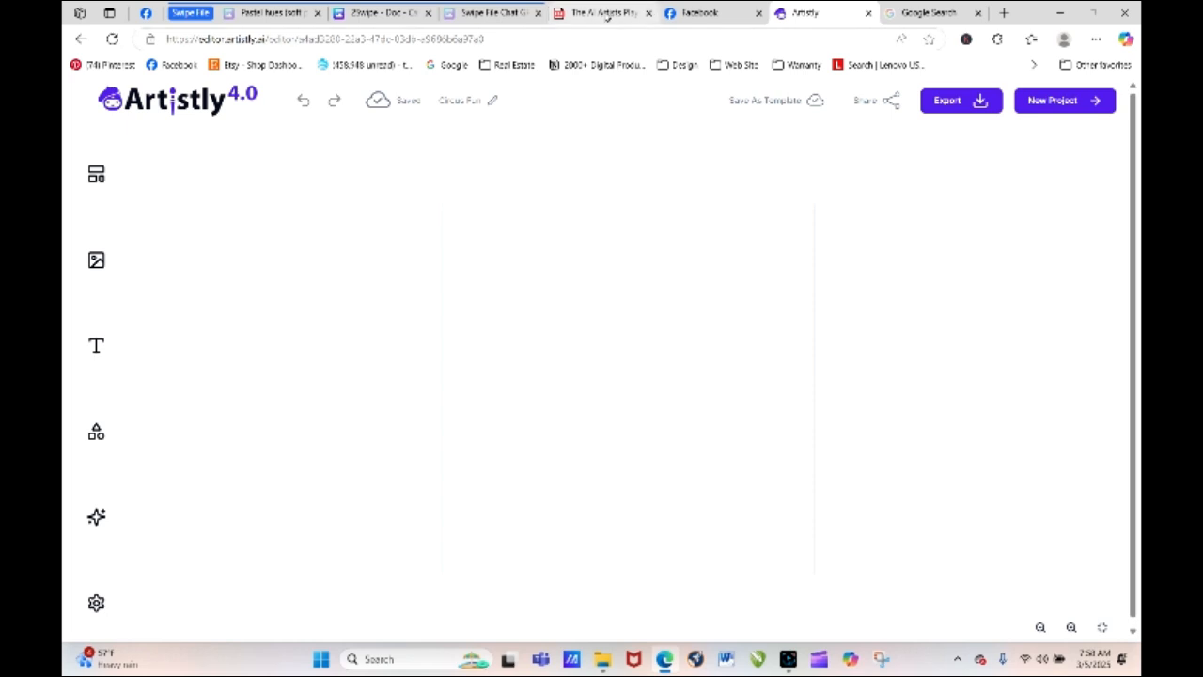
Switch to the AI Artists Playbook PDF and copy the retro circus example prompt under the illustrated Circus & Carnival Clipart section.
{"action": "left_click", "coordinate": [608, 14]}
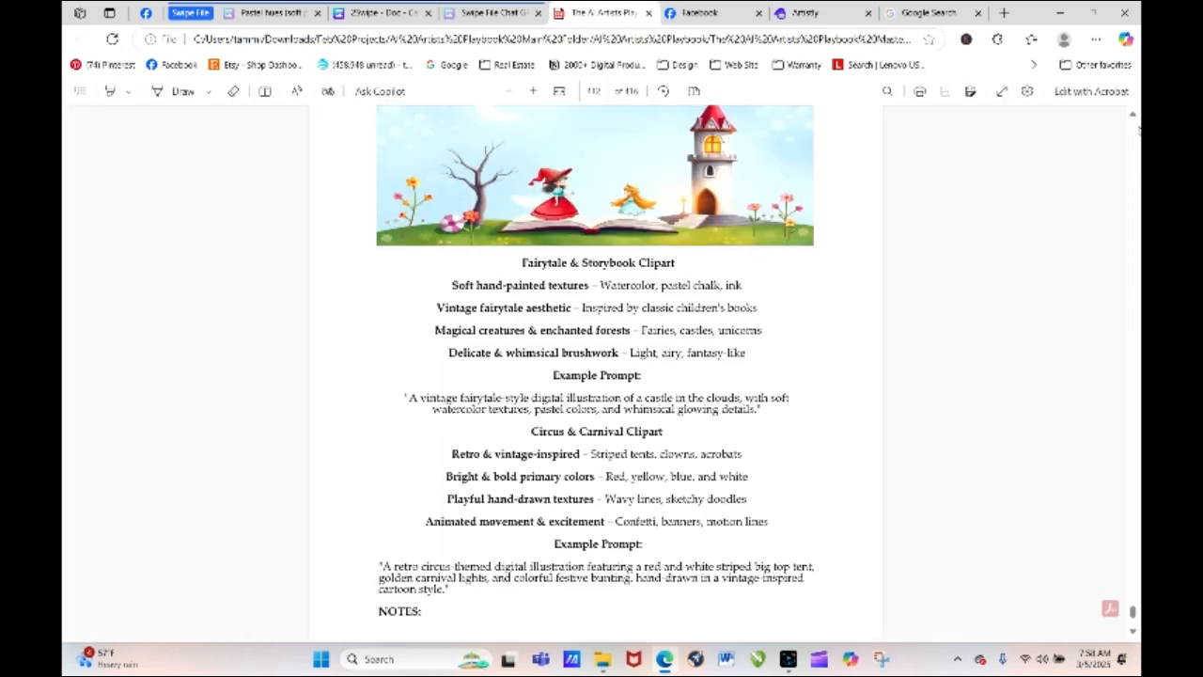
{"action": "left_click", "coordinate": [1134, 117]}
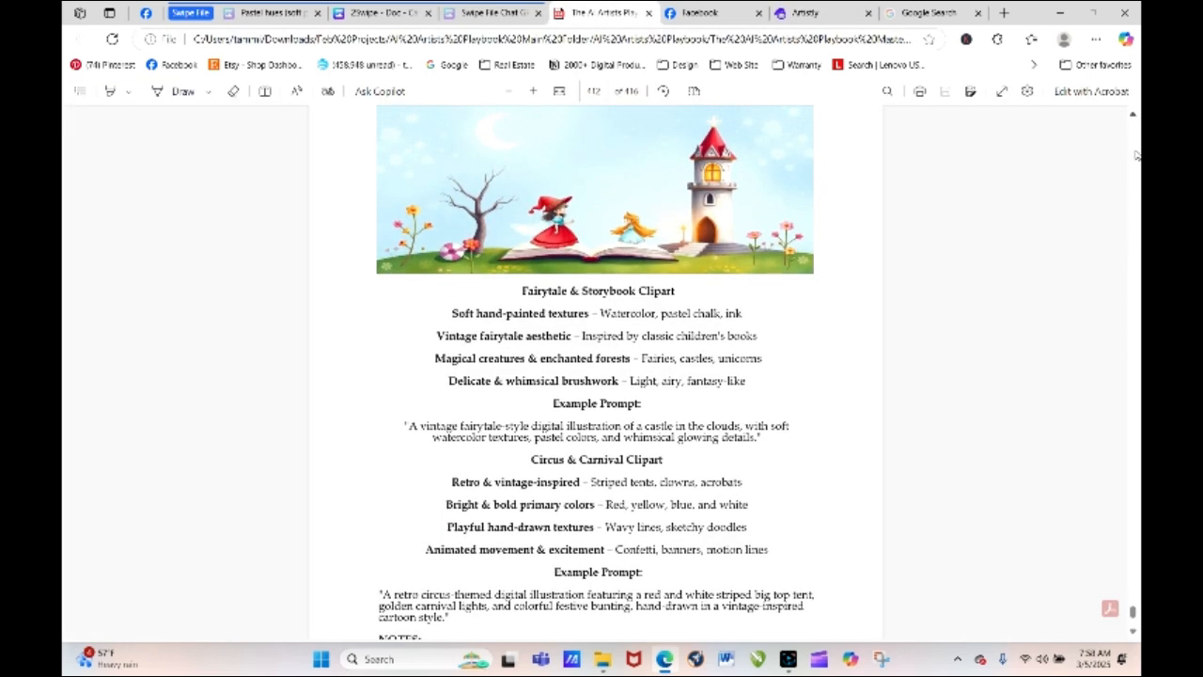
{"action": "scroll", "coordinate": [1134, 117], "scroll_direction": "up", "scroll_amount": 8}
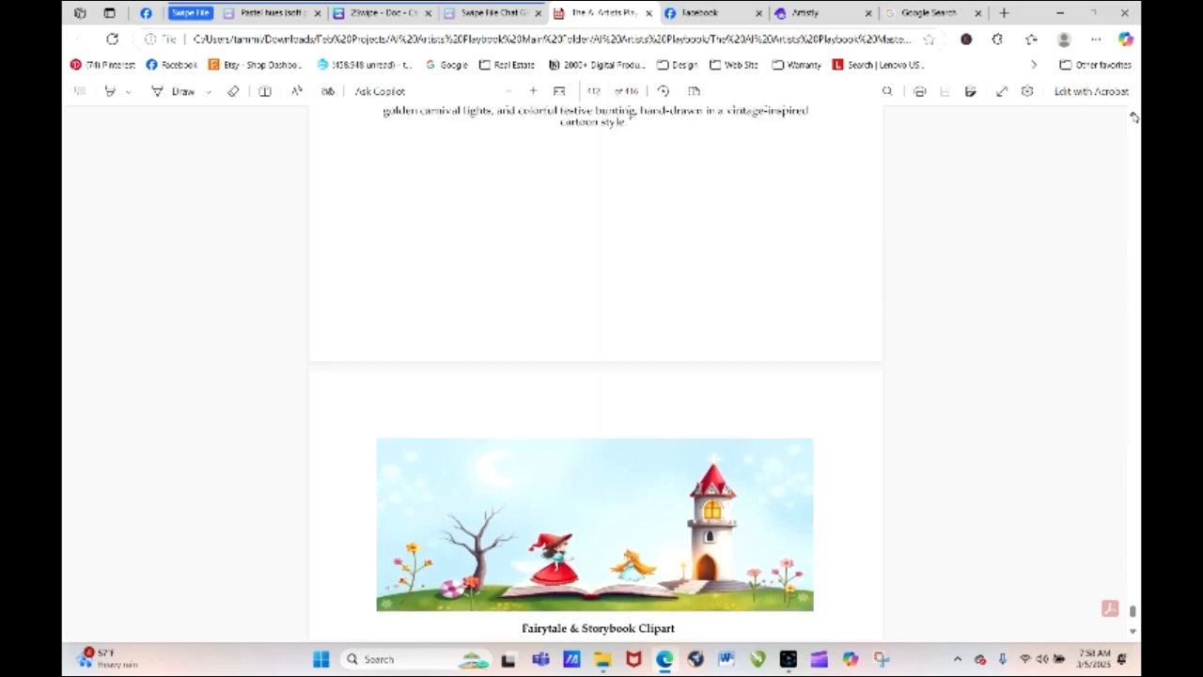
{"action": "scroll", "coordinate": [1134, 118], "scroll_direction": "up", "scroll_amount": 1}
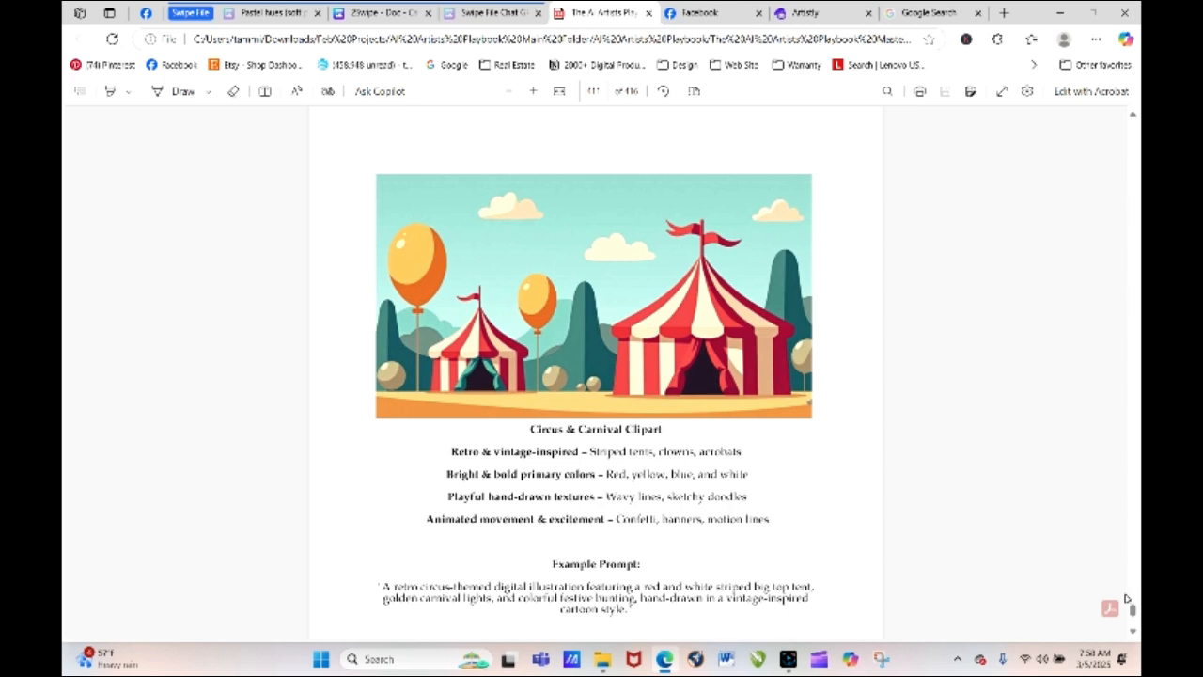
{"action": "scroll", "coordinate": [1130, 630], "scroll_direction": "down", "scroll_amount": 2}
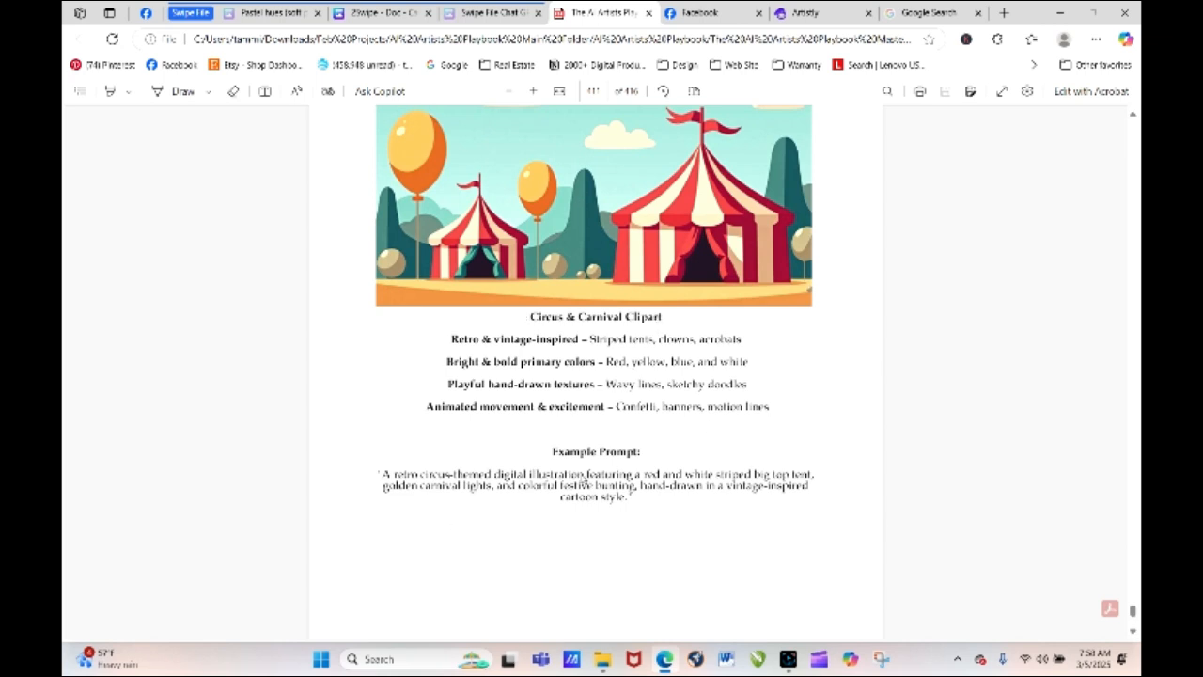
{"action": "left_click_drag", "start_coordinate": [380, 475], "coordinate": [624, 496]}
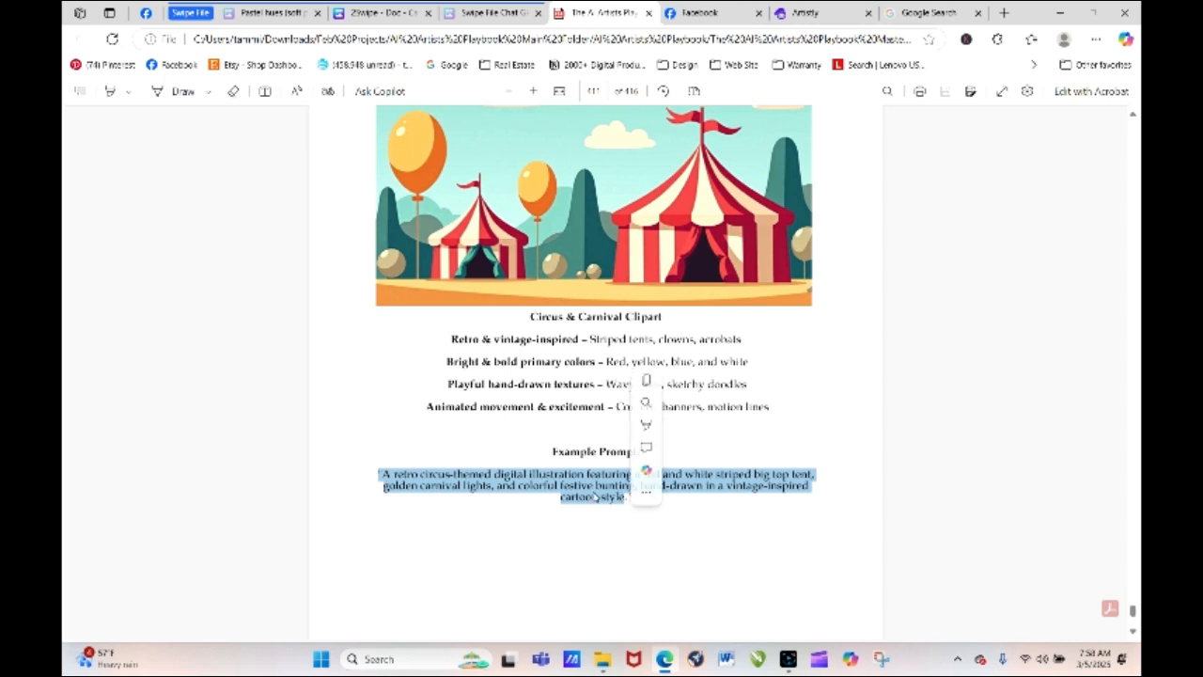
{"action": "right_click", "coordinate": [597, 496]}
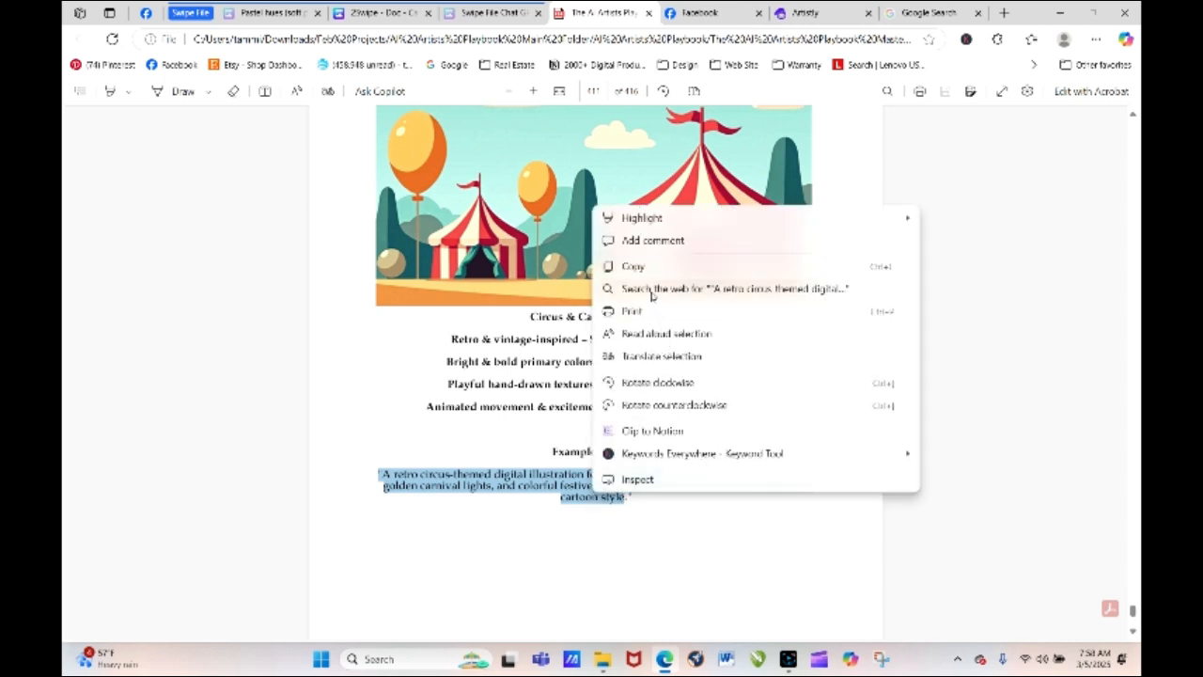
{"action": "left_click", "coordinate": [635, 266]}
{"action": "left_click", "coordinate": [724, 583]}
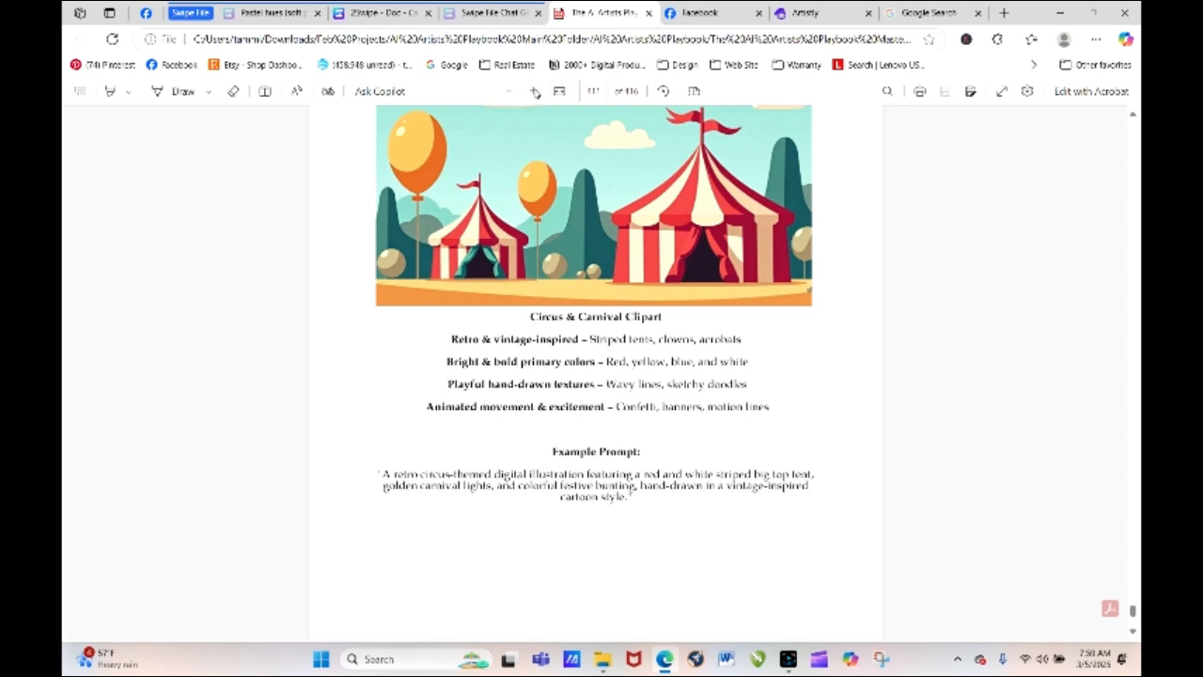
Enlarge the playbook page and read the Circus & Carnival Clipart style notes and example prompt.
{"action": "left_click", "coordinate": [534, 93]}
{"action": "left_click", "coordinate": [535, 92]}
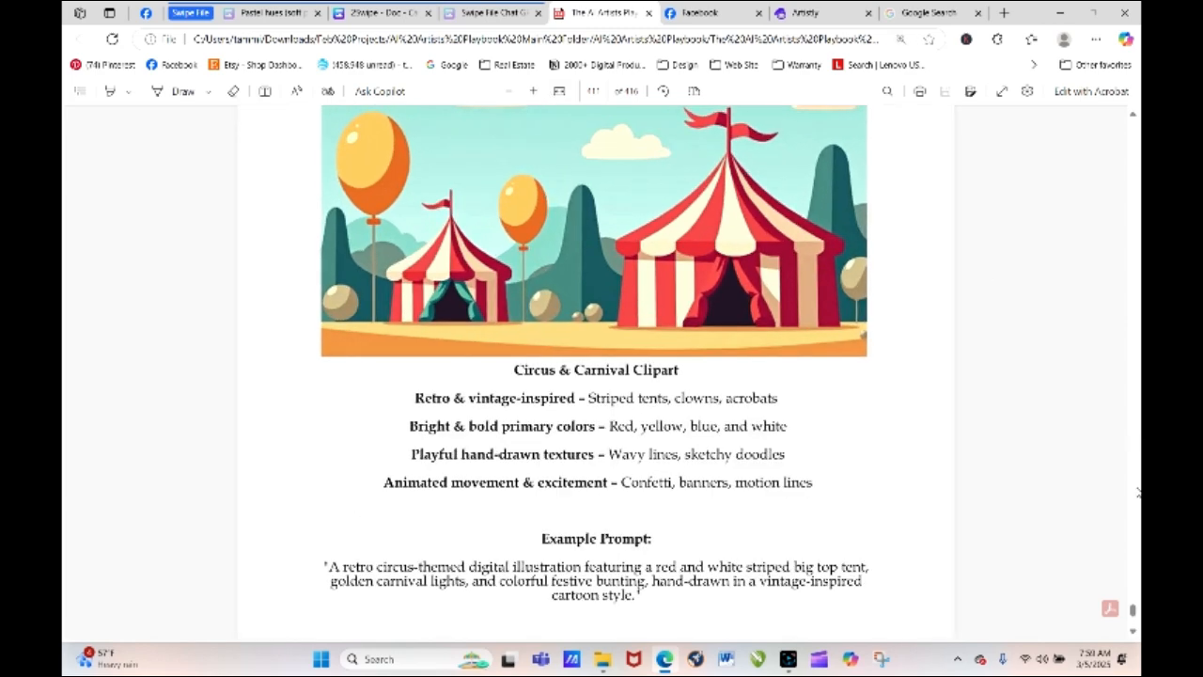
{"action": "left_click", "coordinate": [1133, 635]}
{"action": "scroll", "coordinate": [1134, 634], "scroll_direction": "down", "scroll_amount": 3}
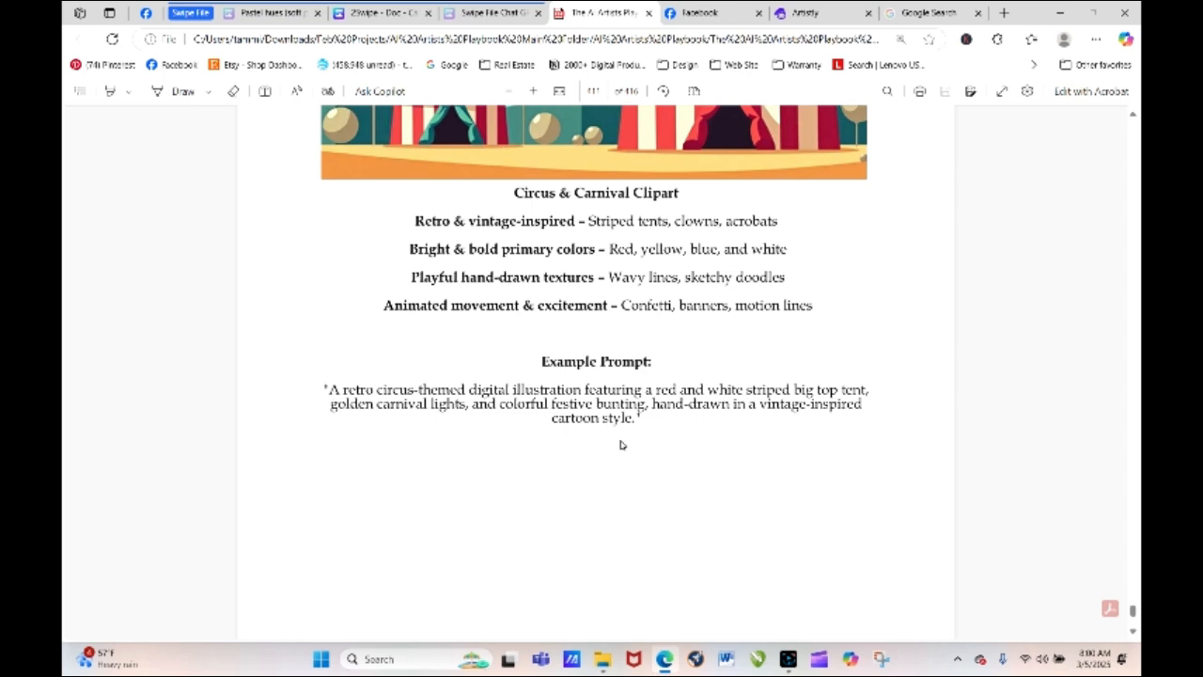
Return to the Circus Fun project in Artistly and generate a 1:1 AI image from the copied circus prompt.
{"action": "left_click", "coordinate": [803, 13]}
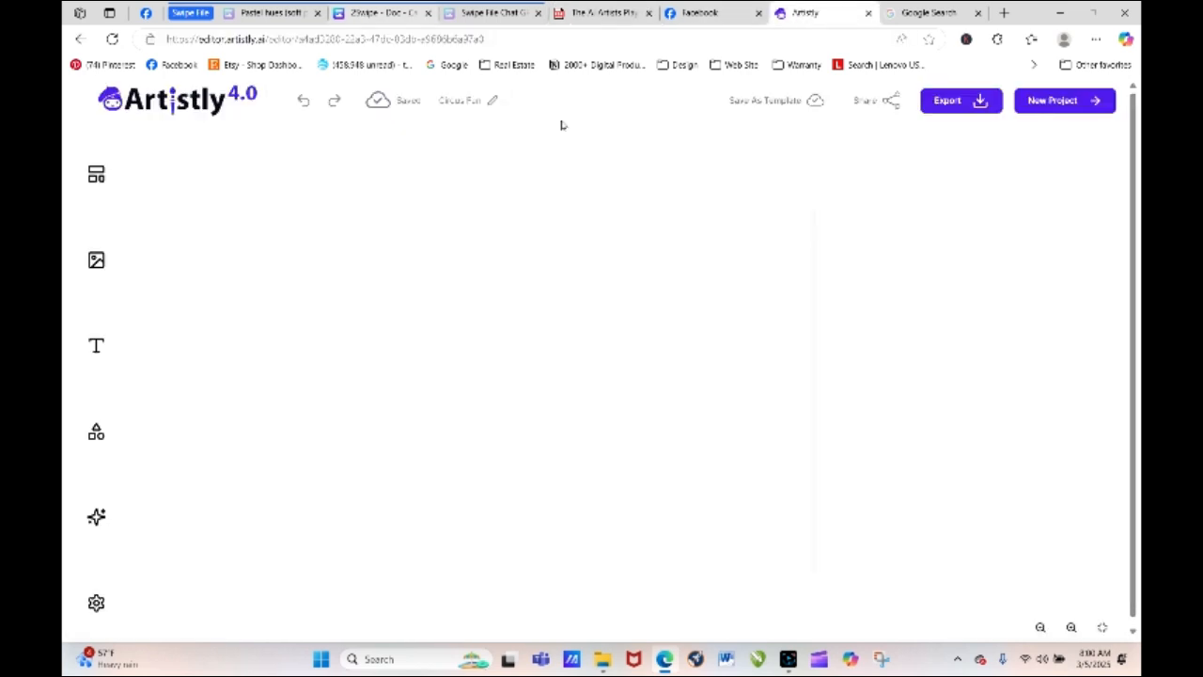
{"action": "left_click", "coordinate": [96, 516]}
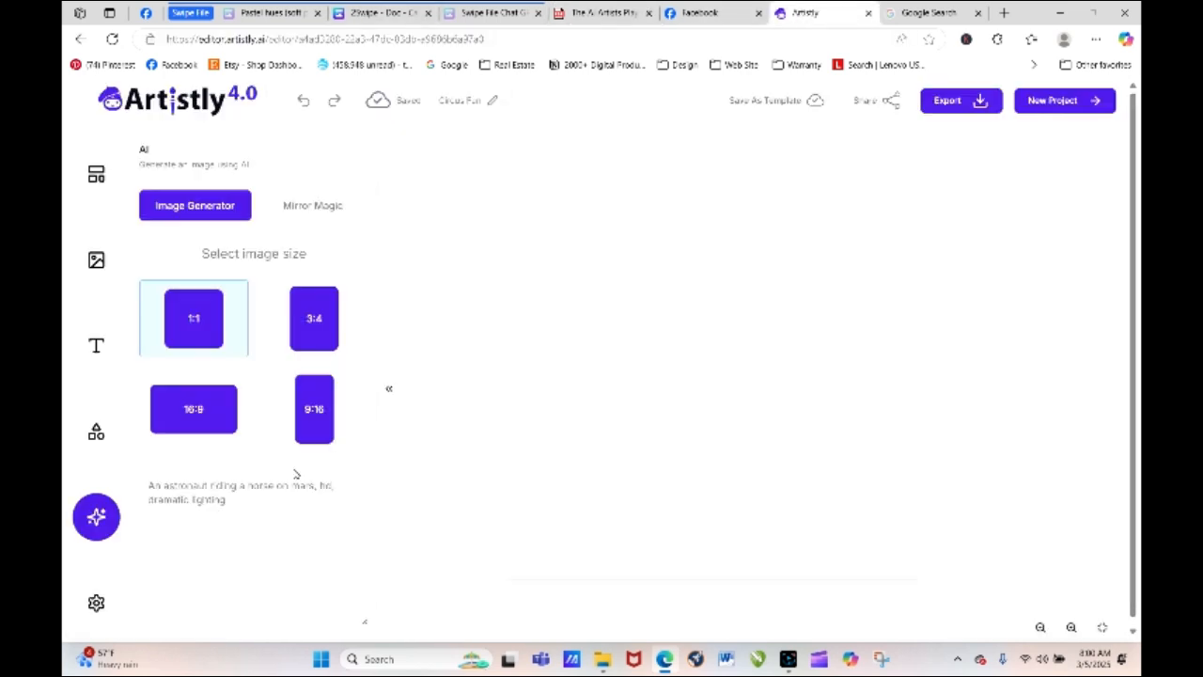
{"action": "right_click", "coordinate": [197, 504]}
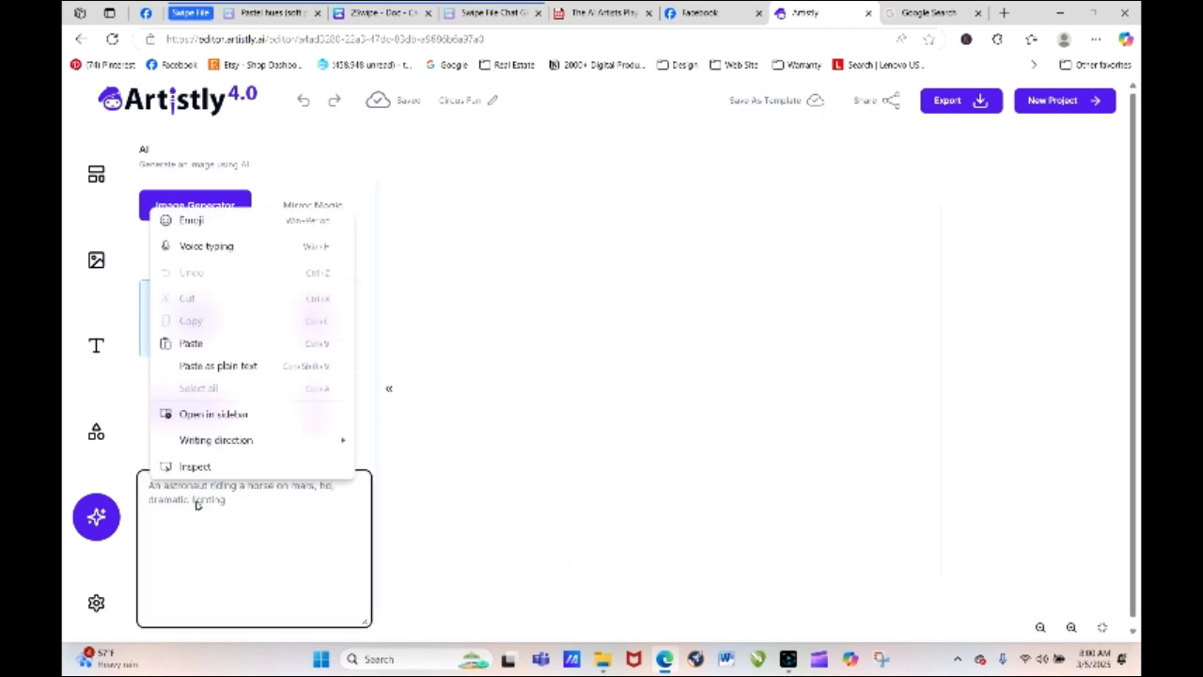
{"action": "left_click", "coordinate": [211, 344]}
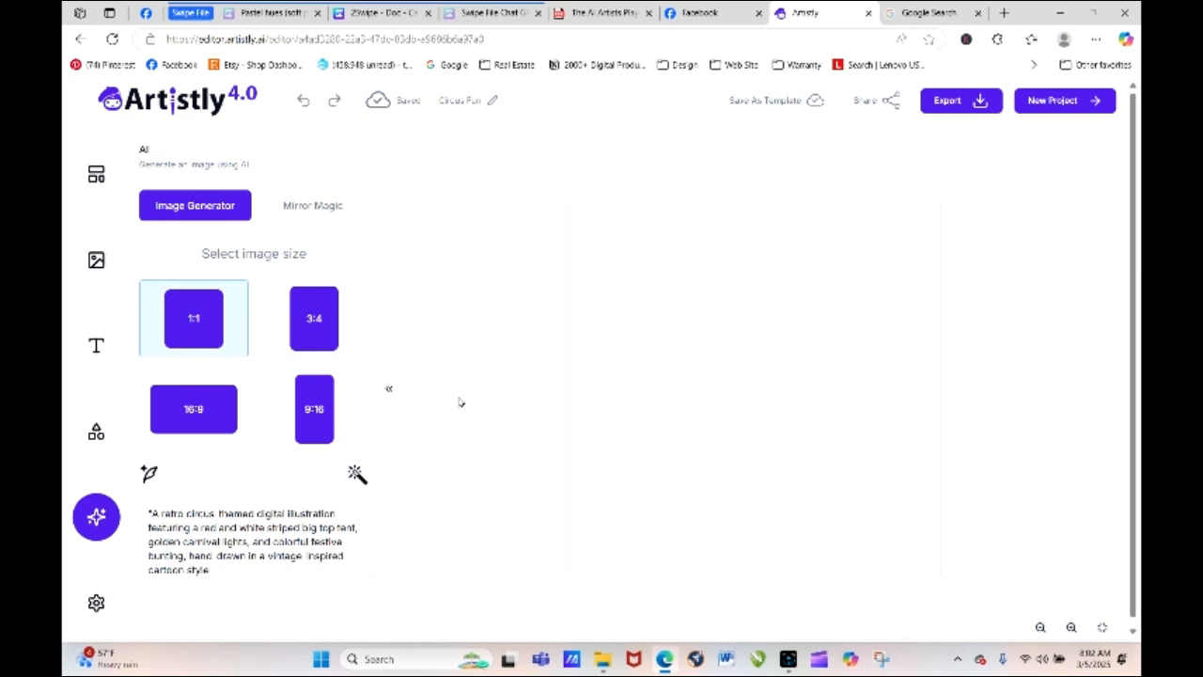
{"action": "scroll", "coordinate": [376, 319], "scroll_direction": "down", "scroll_amount": 1}
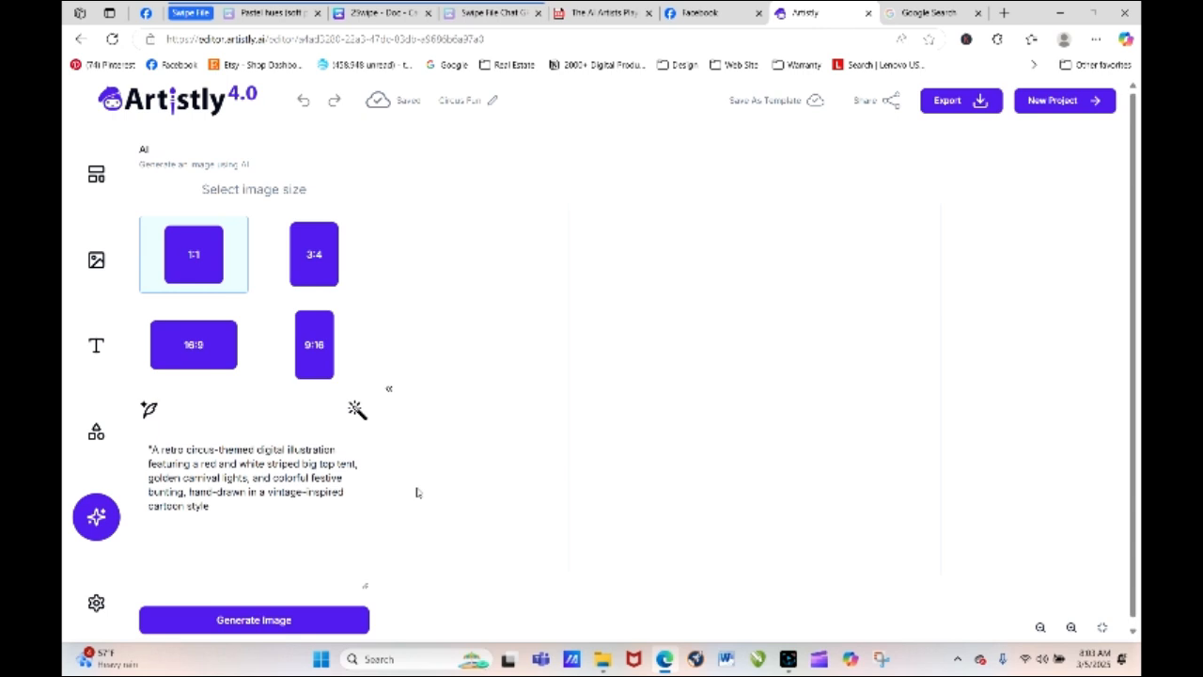
{"action": "left_click", "coordinate": [255, 623]}
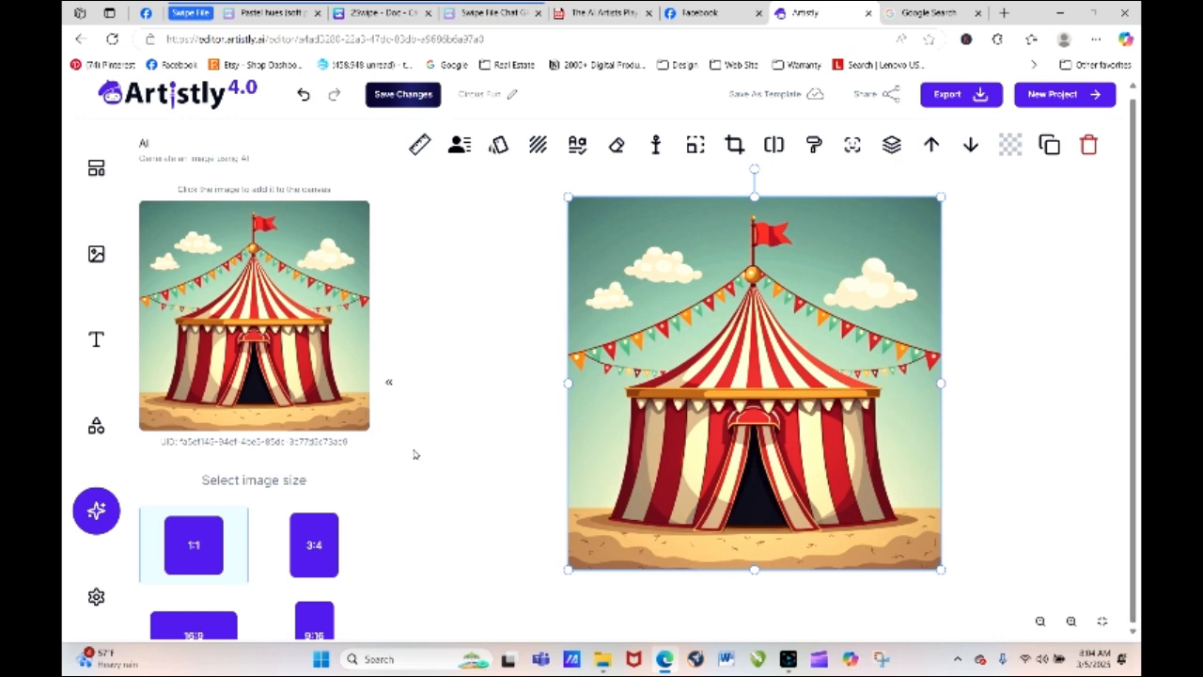
Move "hand-drawn in a vintage-inspired cartoon style" to the start of the prompt and remove the opening quotation mark.
{"action": "scroll", "coordinate": [381, 432], "scroll_direction": "down", "scroll_amount": 3}
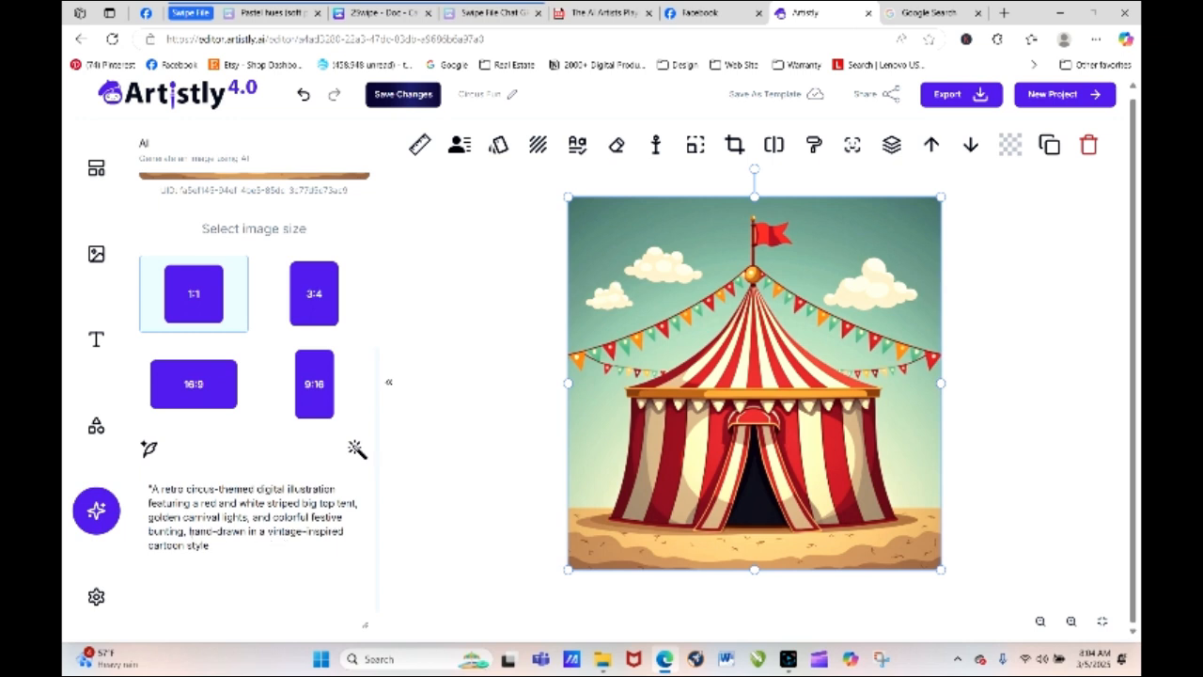
{"action": "left_click", "coordinate": [190, 531]}
{"action": "left_click_drag", "start_coordinate": [190, 531], "coordinate": [210, 545]}
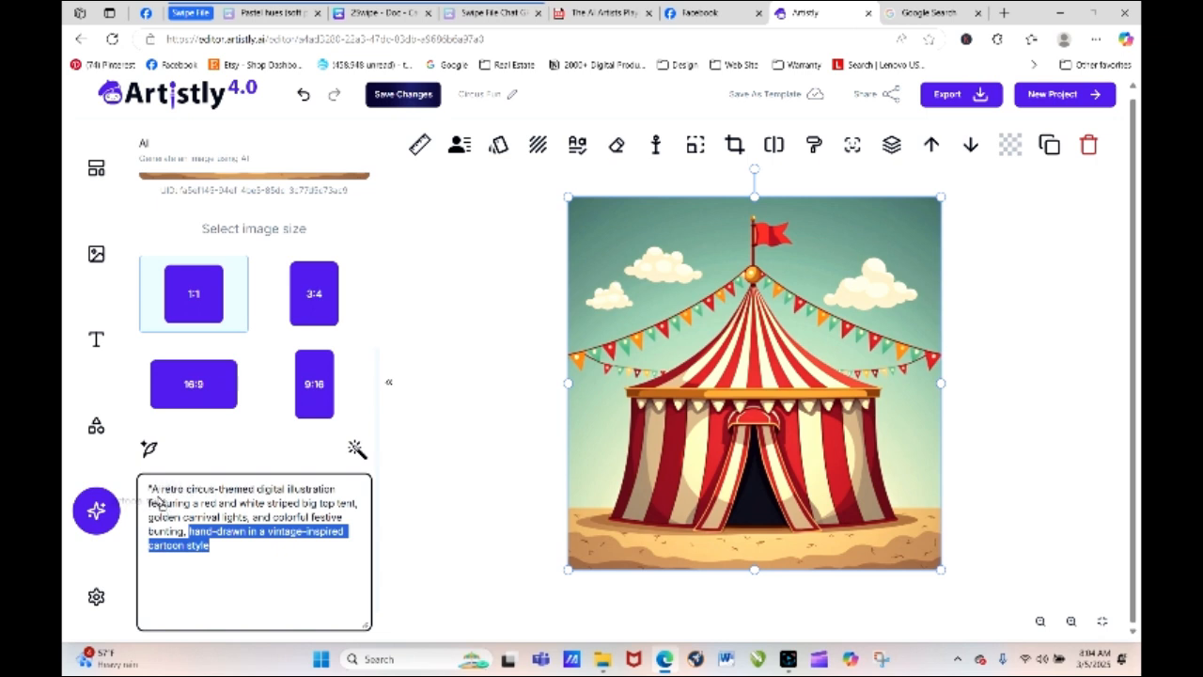
{"action": "left_click_drag", "start_coordinate": [151, 501], "coordinate": [152, 490]}
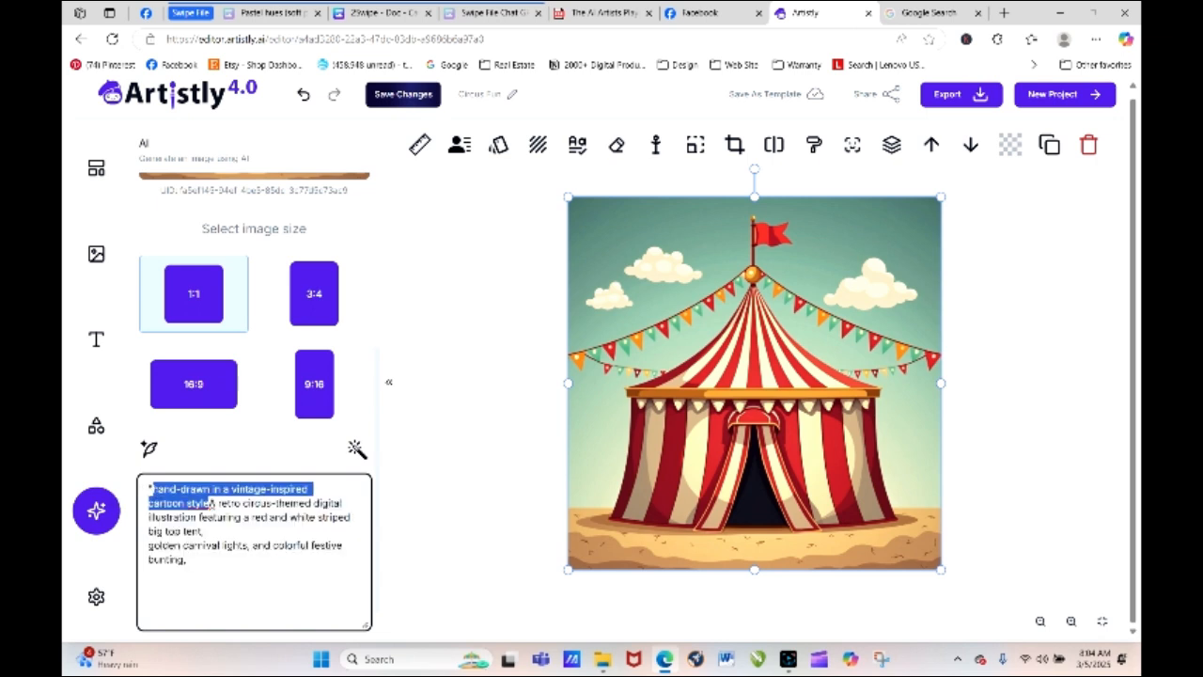
{"action": "left_click", "coordinate": [160, 489]}
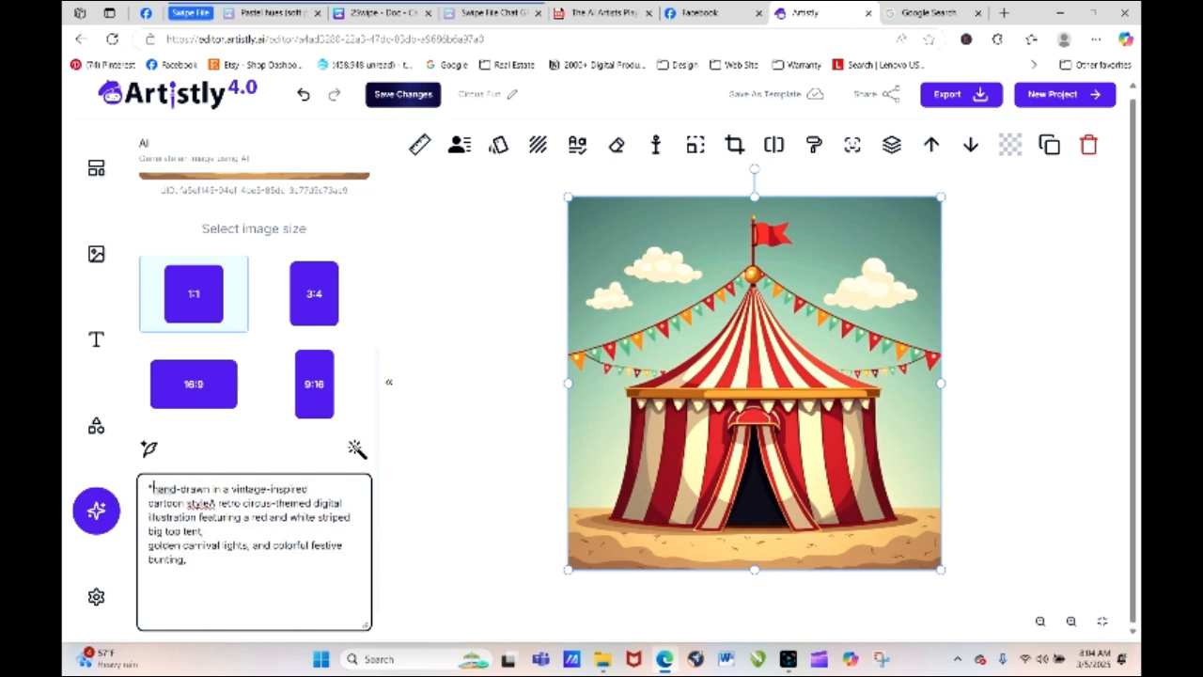
{"action": "key", "text": "BackSpace"}
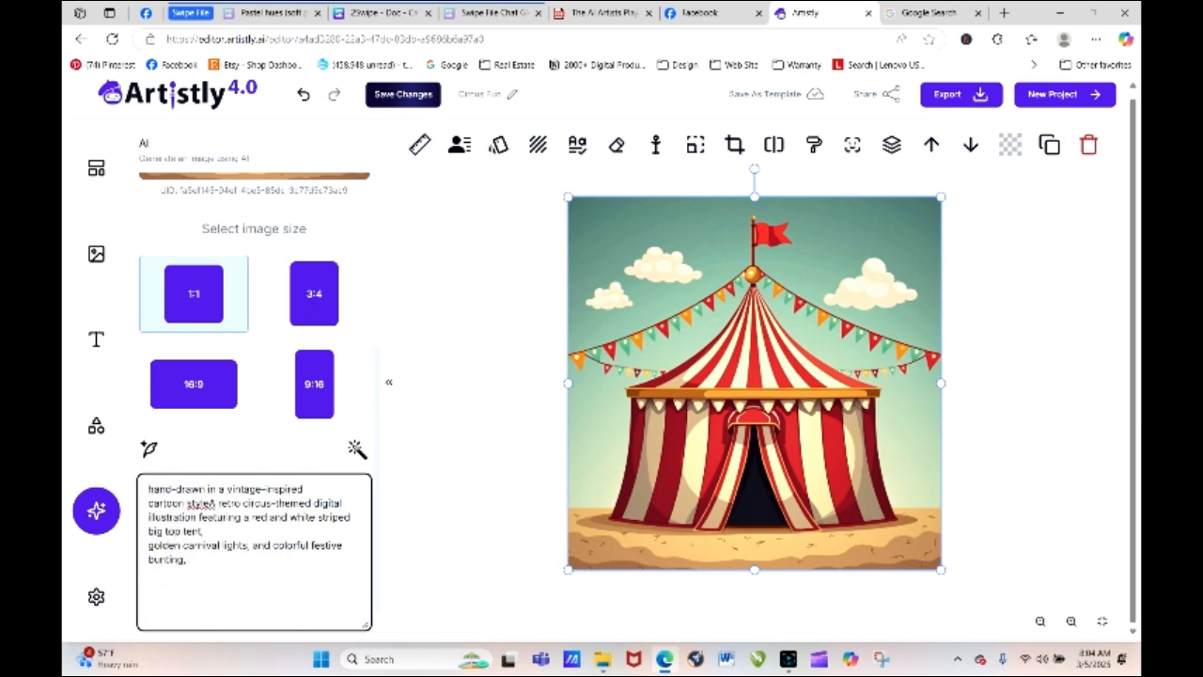
Separate the run-together "styleA" into "style, A" and remove the line break after "big top tent," in the prompt.
{"action": "left_click", "coordinate": [214, 505]}
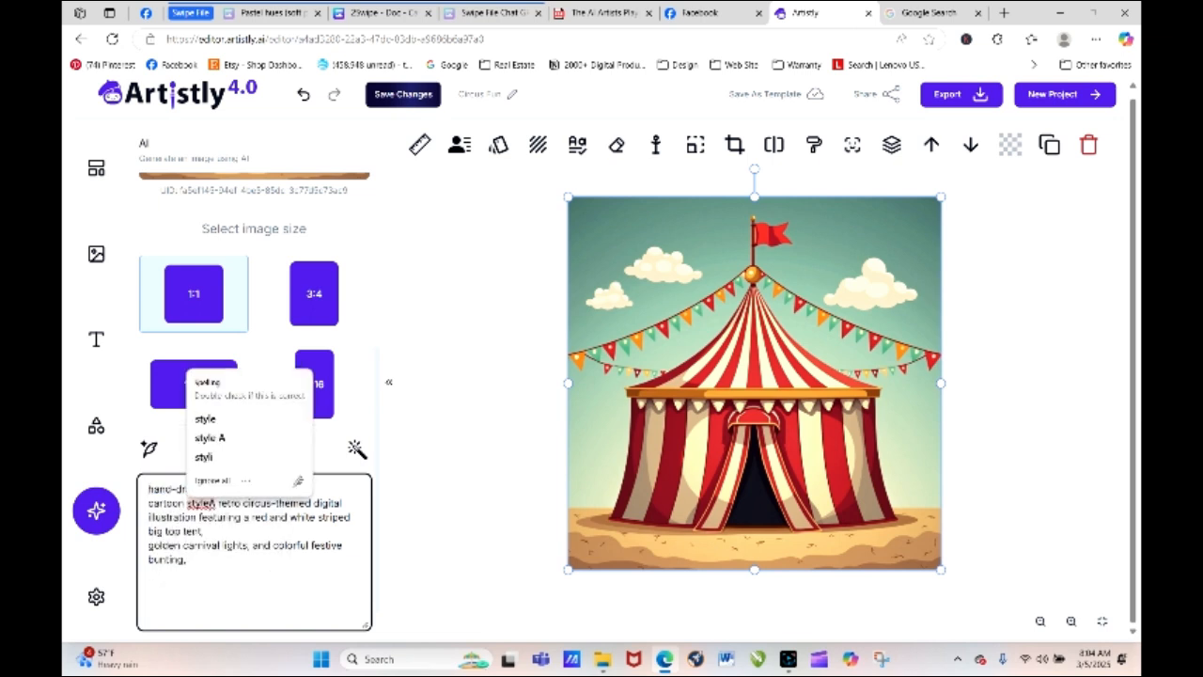
{"action": "left_click", "coordinate": [209, 437]}
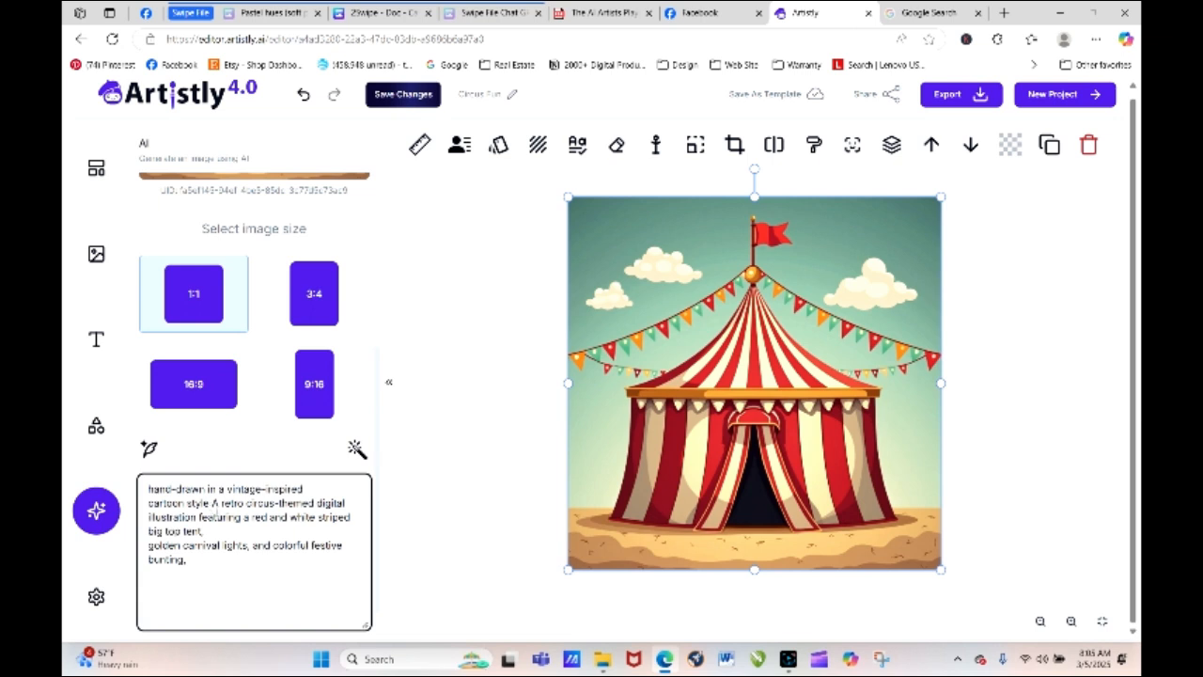
{"action": "type", "text": ","}
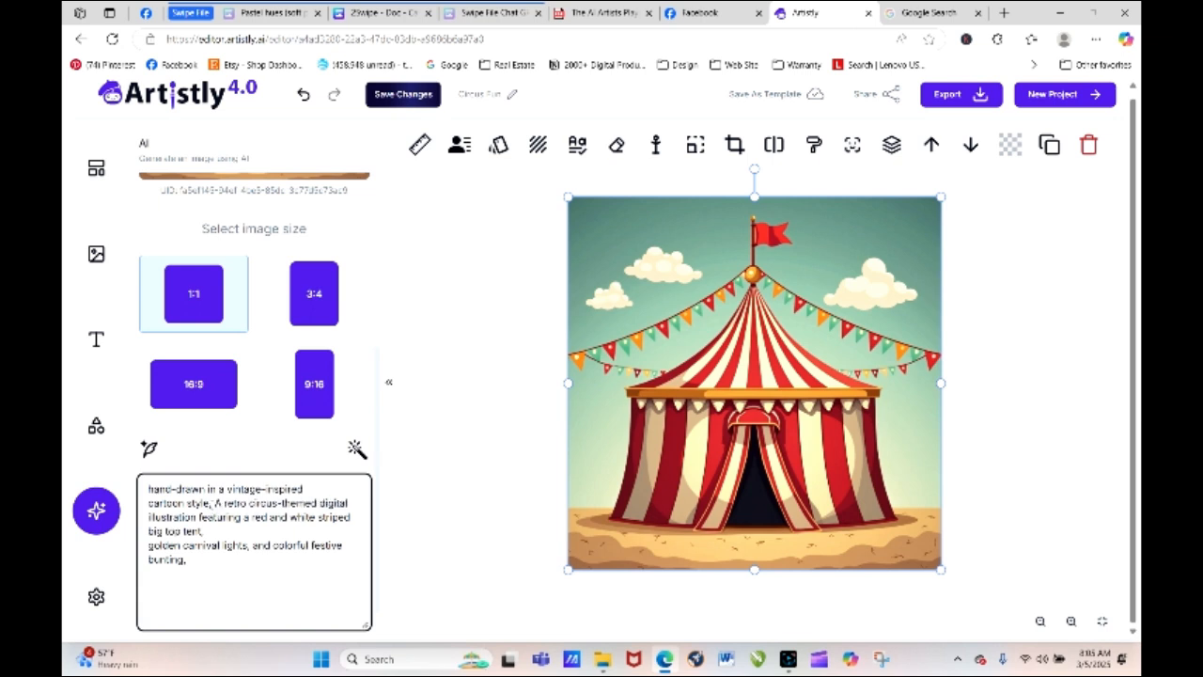
{"action": "left_click", "coordinate": [217, 531]}
{"action": "key", "text": "Delete"}
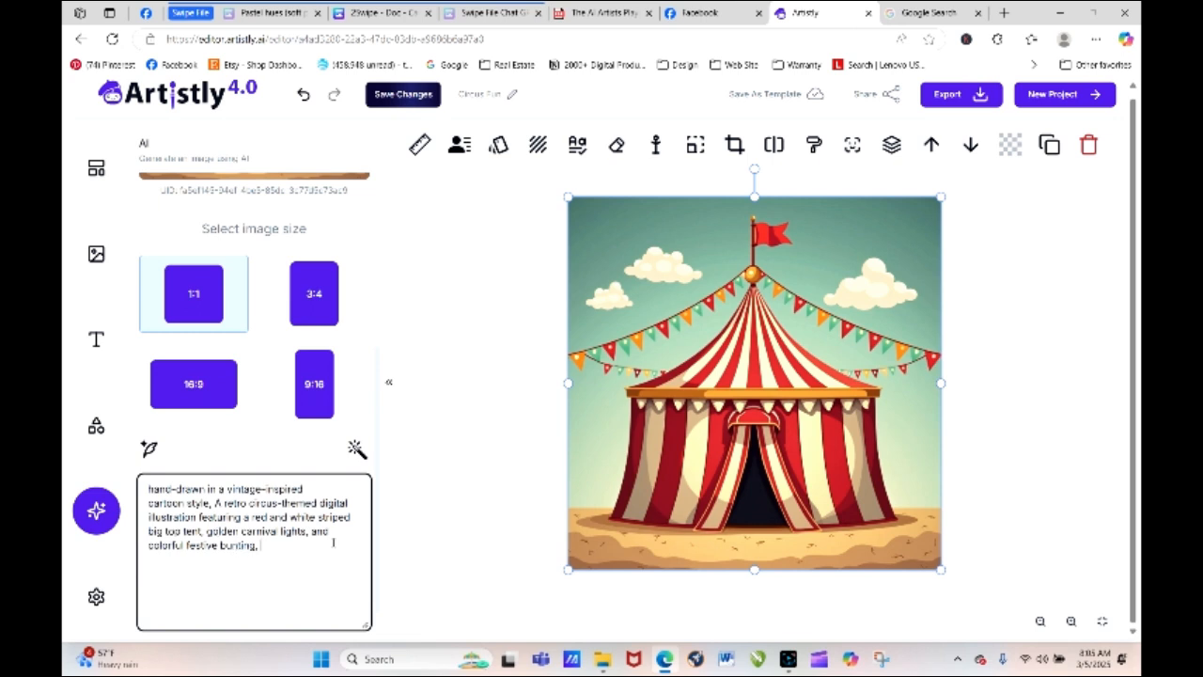
Delete the circus tent image from the canvas and generate a new one from the reordered prompt.
{"action": "scroll", "coordinate": [378, 451], "scroll_direction": "down", "scroll_amount": 1}
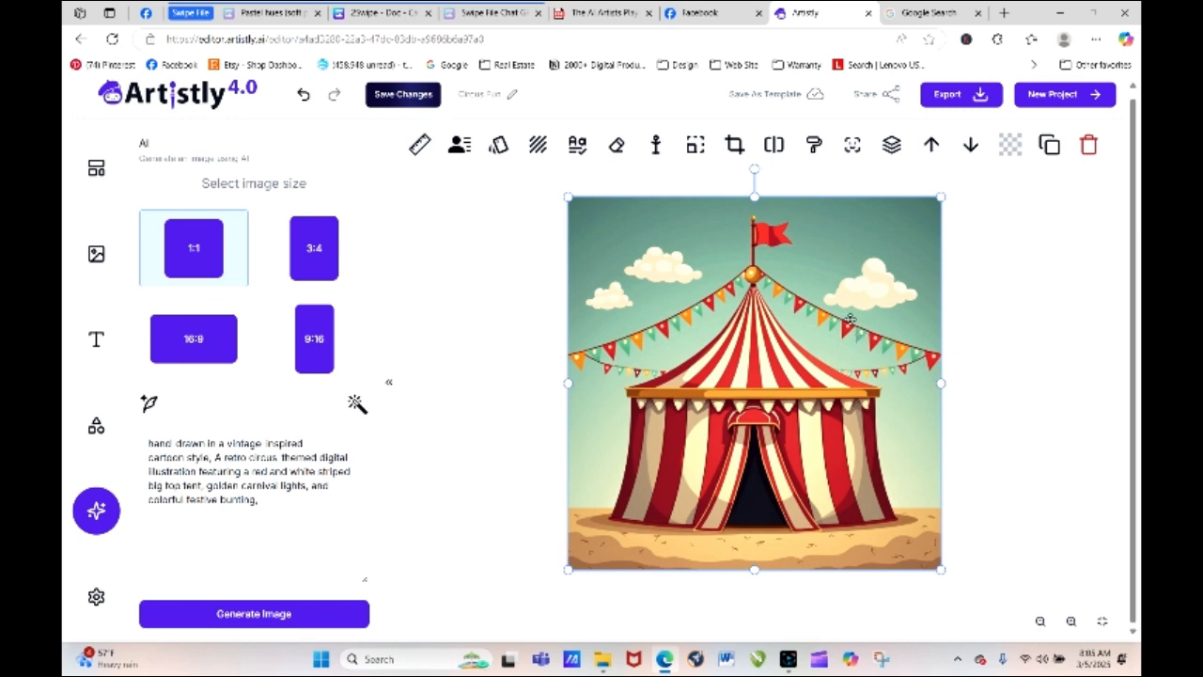
{"action": "left_click", "coordinate": [1089, 144]}
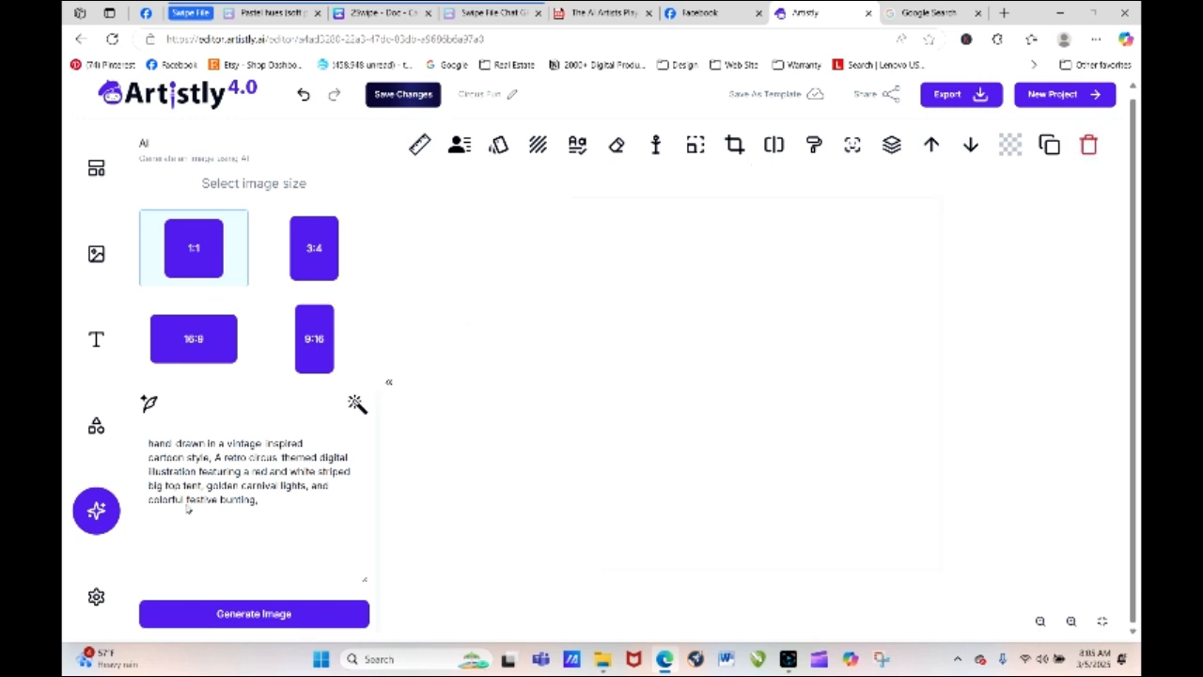
{"action": "left_click", "coordinate": [207, 615]}
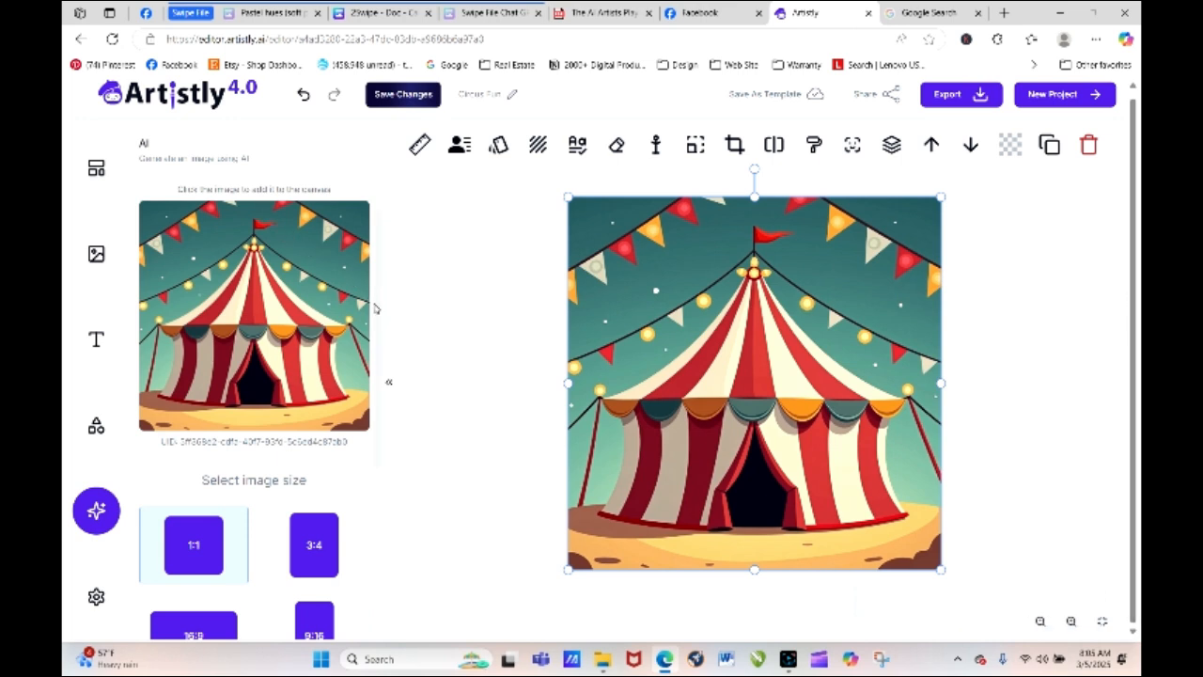
Append "isolated against a white background" to the circus prompt and generate a new image.
{"action": "scroll", "coordinate": [339, 423], "scroll_direction": "down", "scroll_amount": 3}
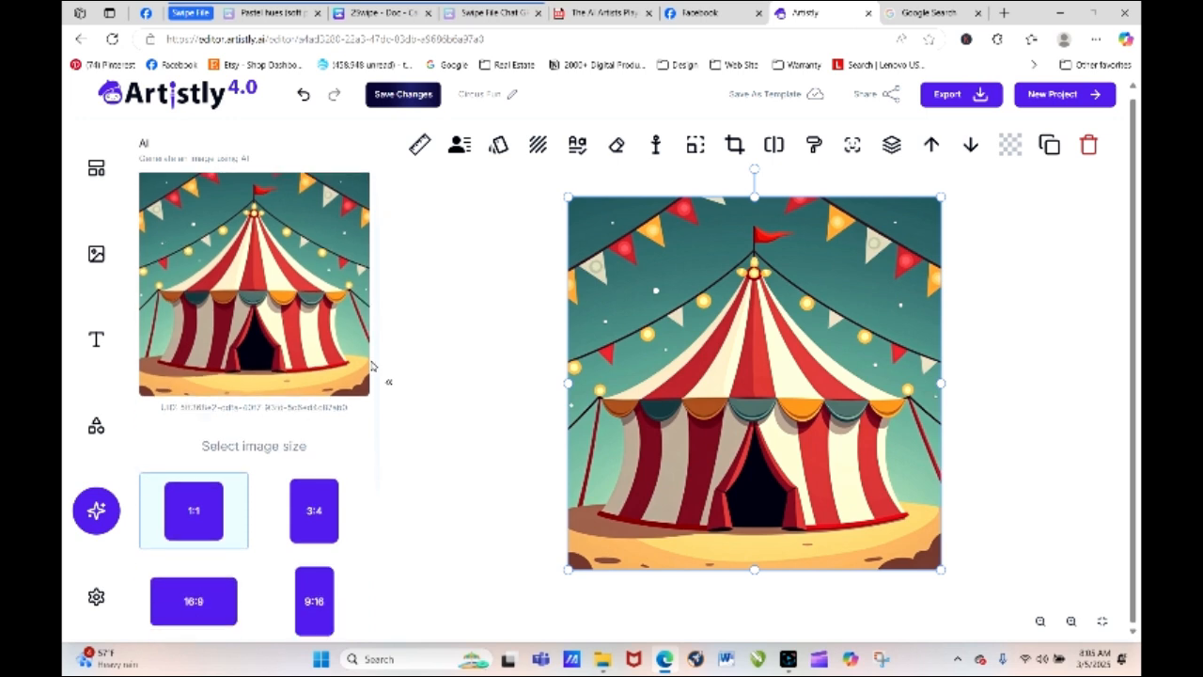
{"action": "left_click", "coordinate": [281, 503]}
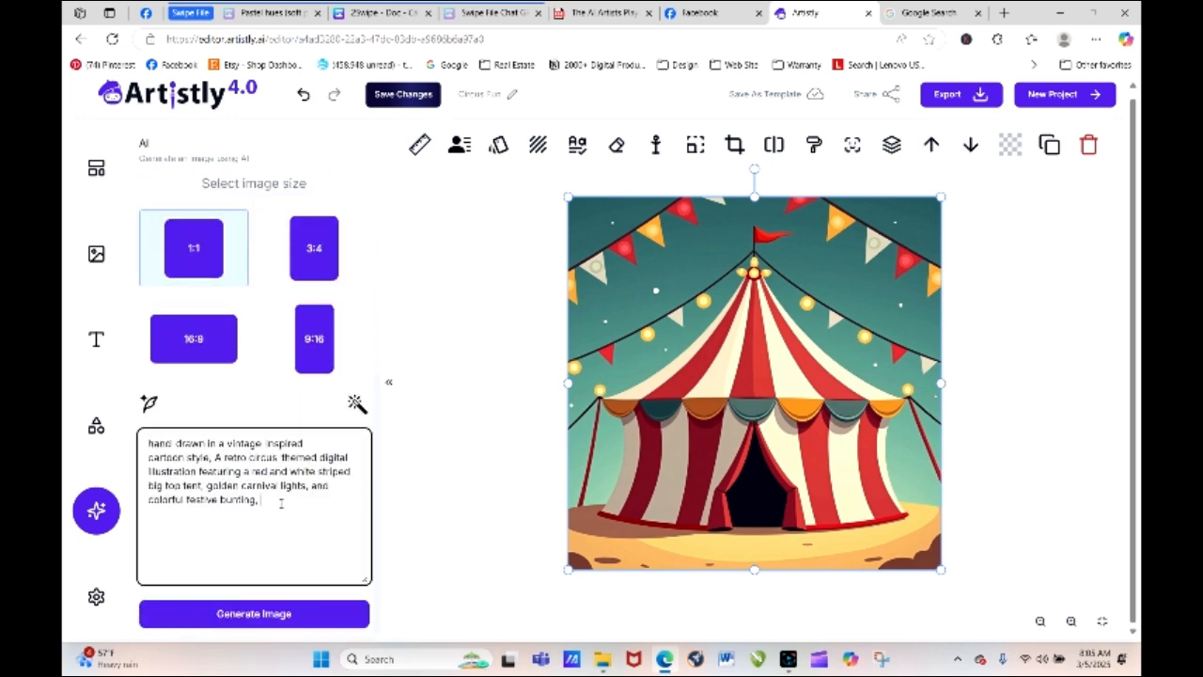
{"action": "type", "text": "isolated against a wh"}
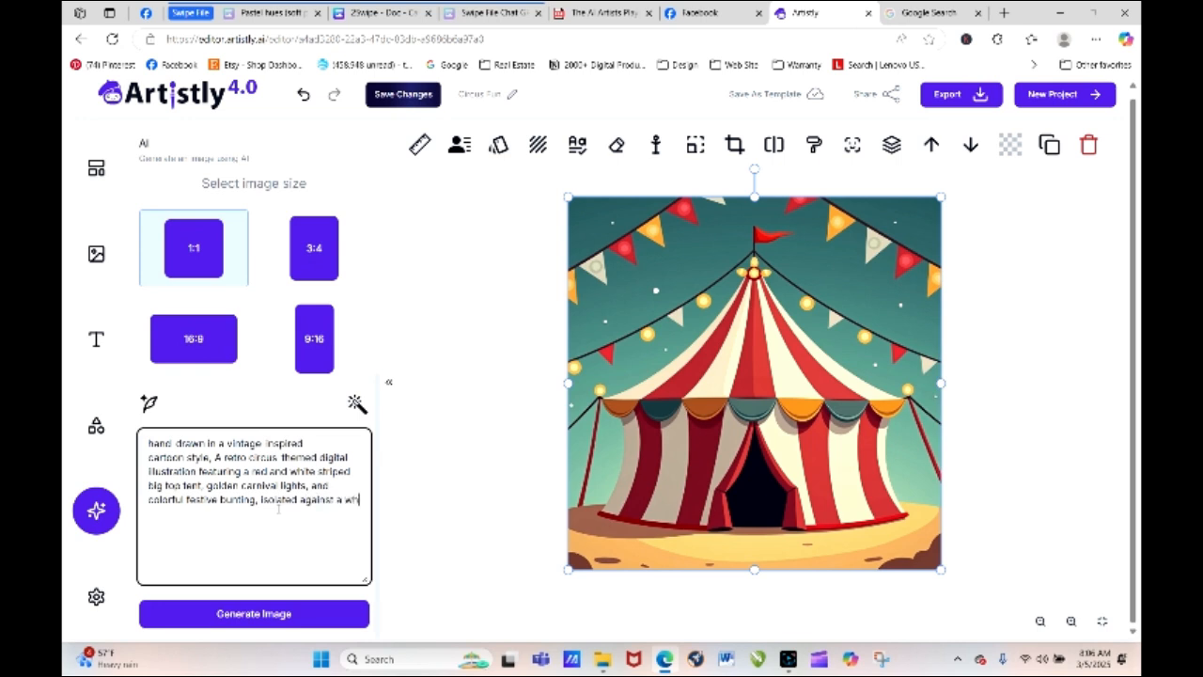
{"action": "type", "text": "ite background"}
{"action": "left_click", "coordinate": [260, 614]}
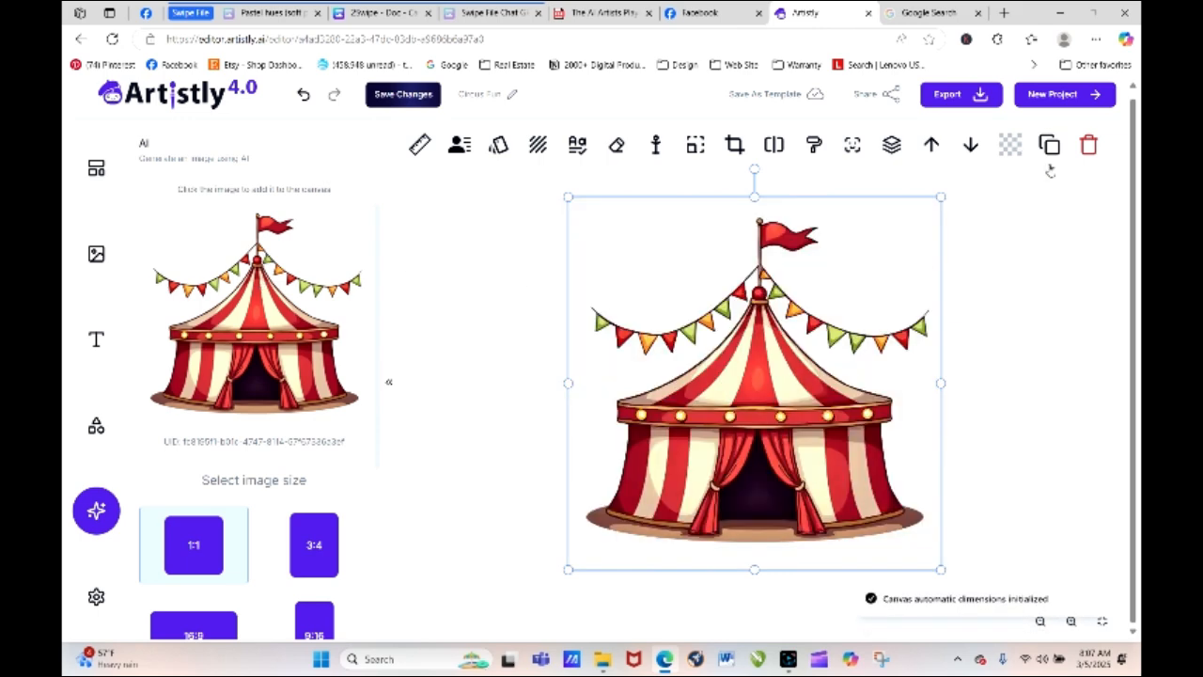
Delete the teal-background tent image from behind the new white-background tent and realign the new one with the canvas.
{"action": "left_click_drag", "start_coordinate": [862, 238], "coordinate": [857, 366]}
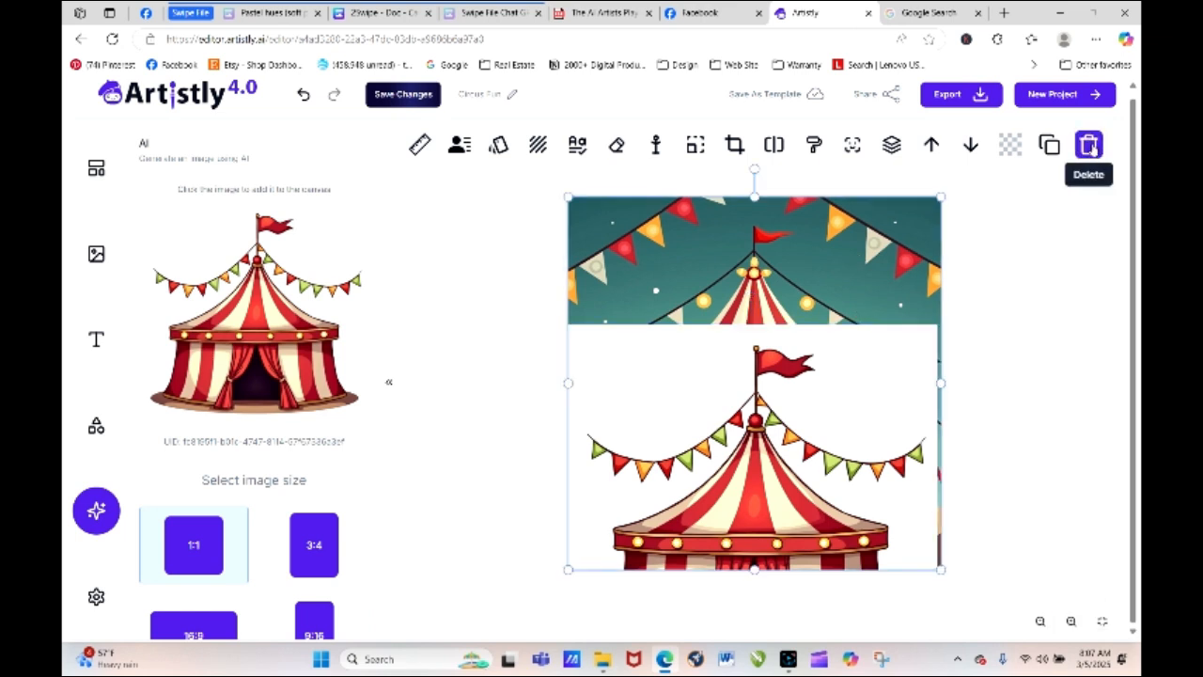
{"action": "left_click", "coordinate": [1090, 146]}
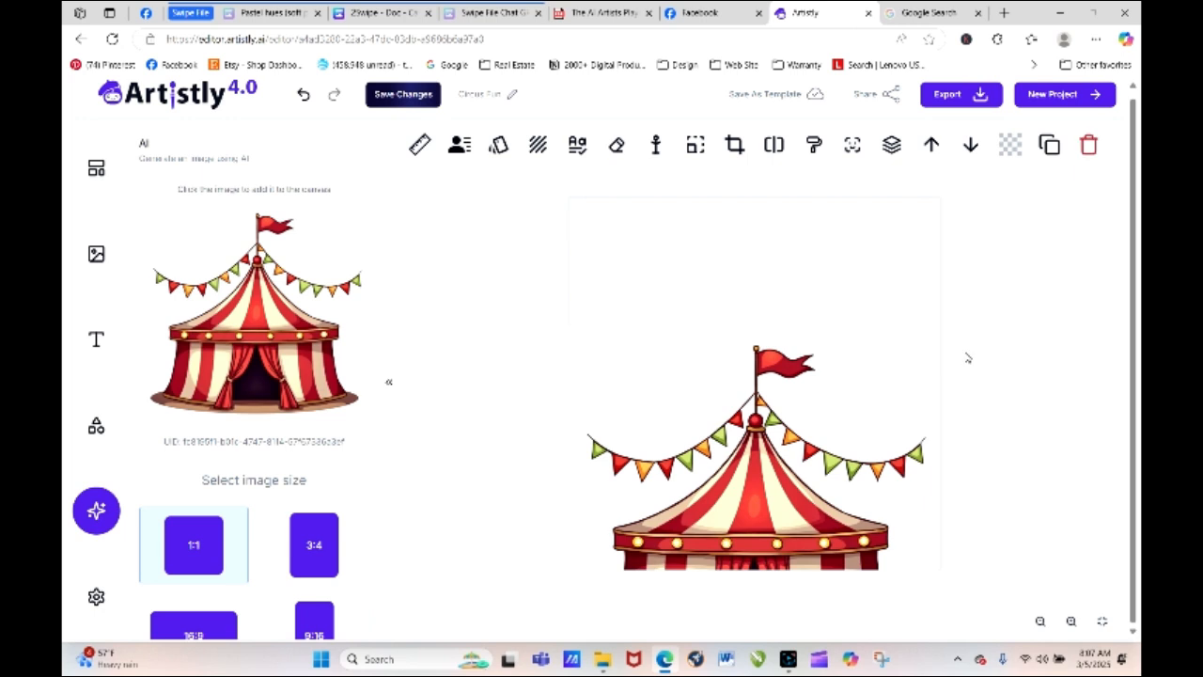
{"action": "left_click", "coordinate": [835, 406]}
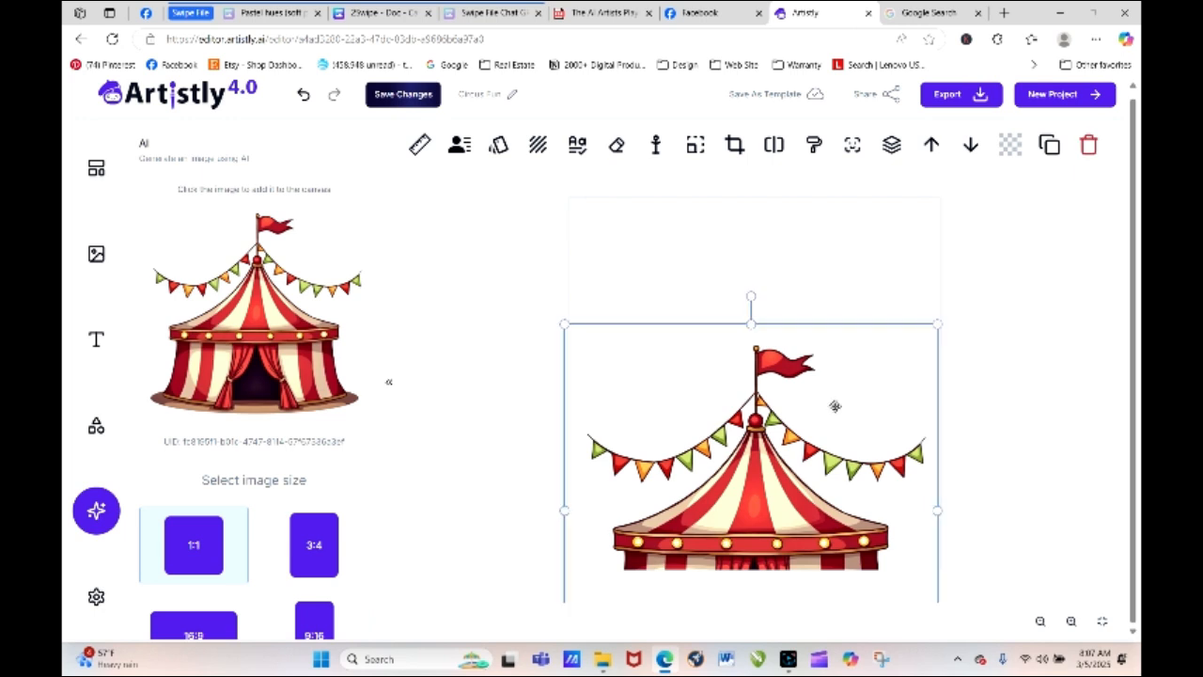
{"action": "left_click_drag", "start_coordinate": [835, 406], "coordinate": [837, 288]}
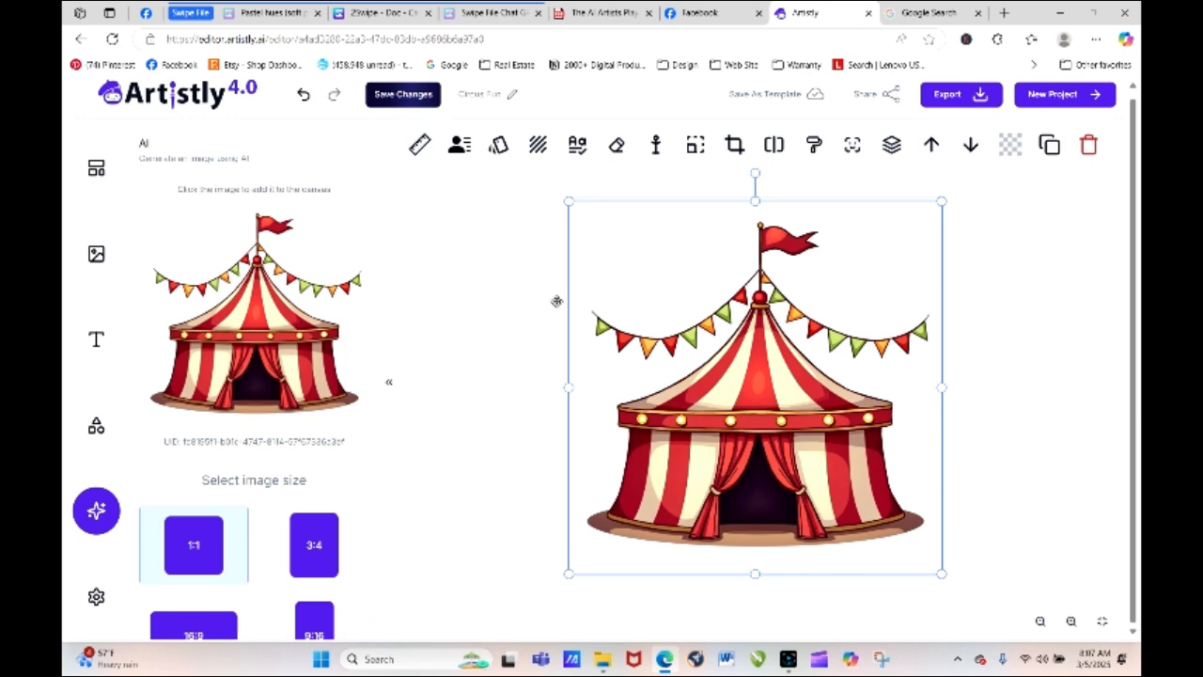
{"action": "left_click", "coordinate": [520, 302]}
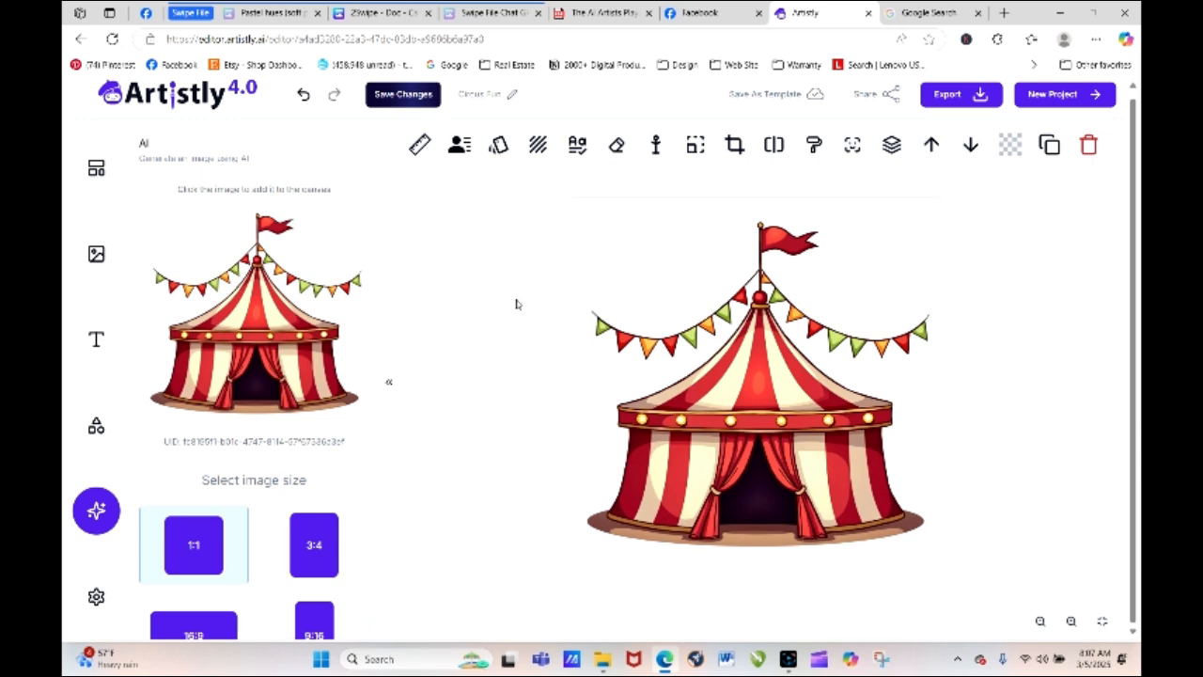
Remove the background from the circus tent image and place the cutout on the canvas, shifted slightly downward.
{"action": "scroll", "coordinate": [380, 280], "scroll_direction": "down", "scroll_amount": 1}
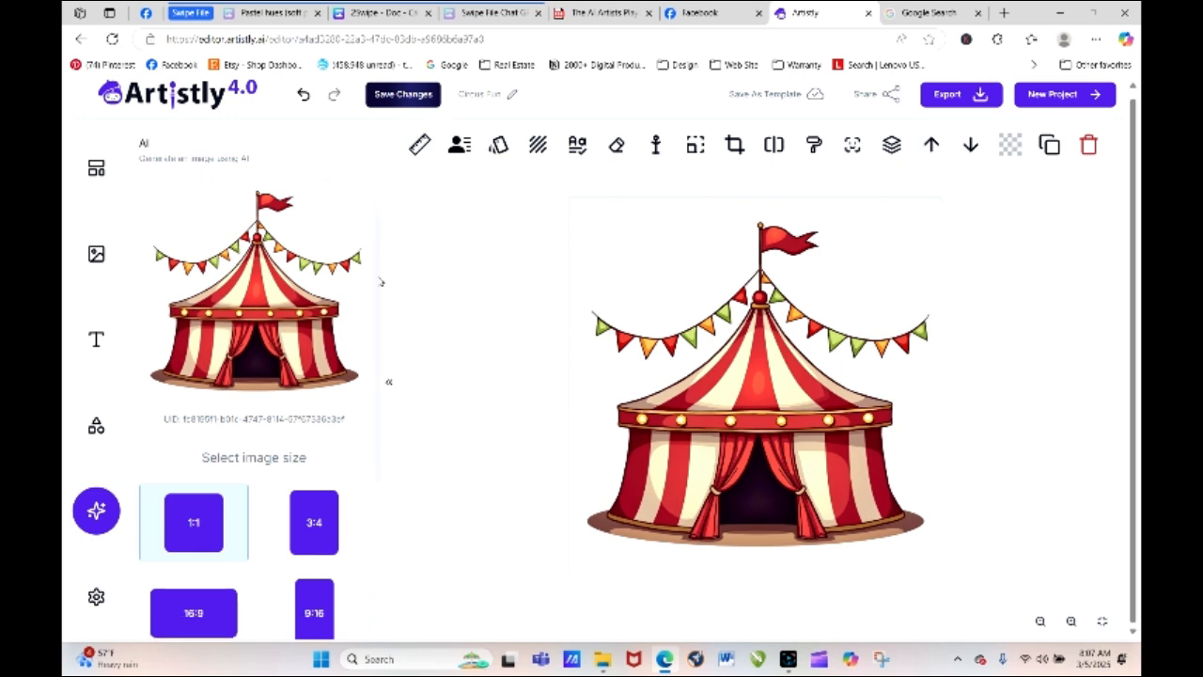
{"action": "scroll", "coordinate": [385, 376], "scroll_direction": "down", "scroll_amount": 3}
{"action": "scroll", "coordinate": [389, 378], "scroll_direction": "up", "scroll_amount": 4}
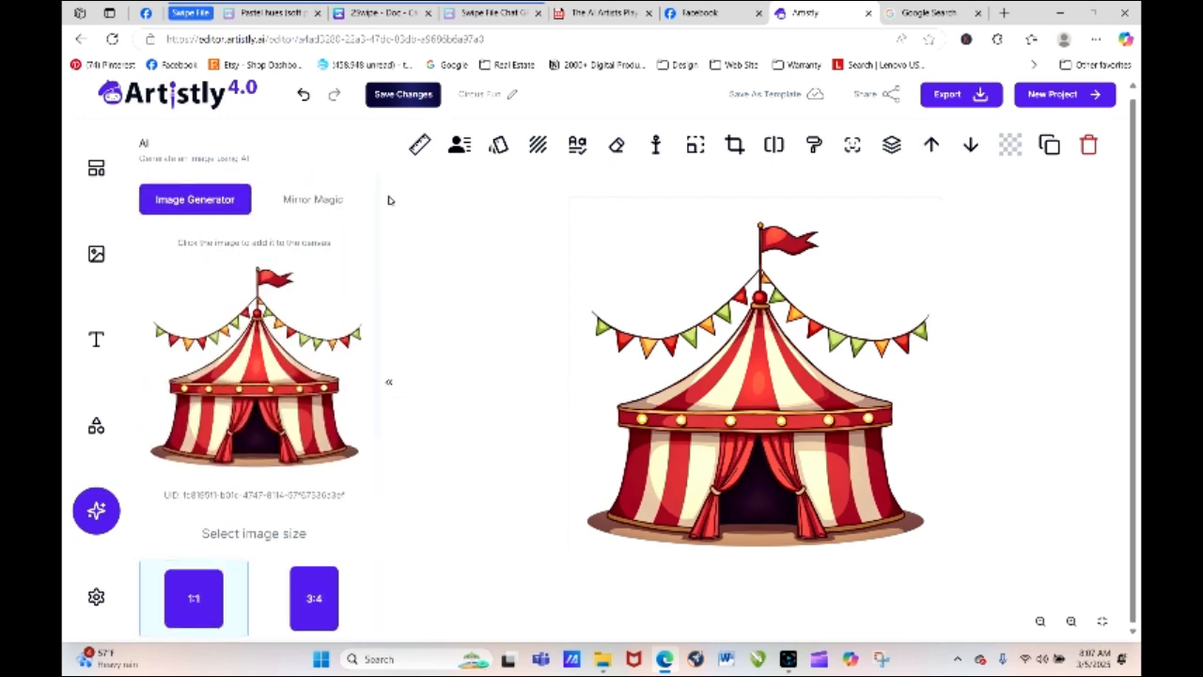
{"action": "left_click", "coordinate": [777, 148]}
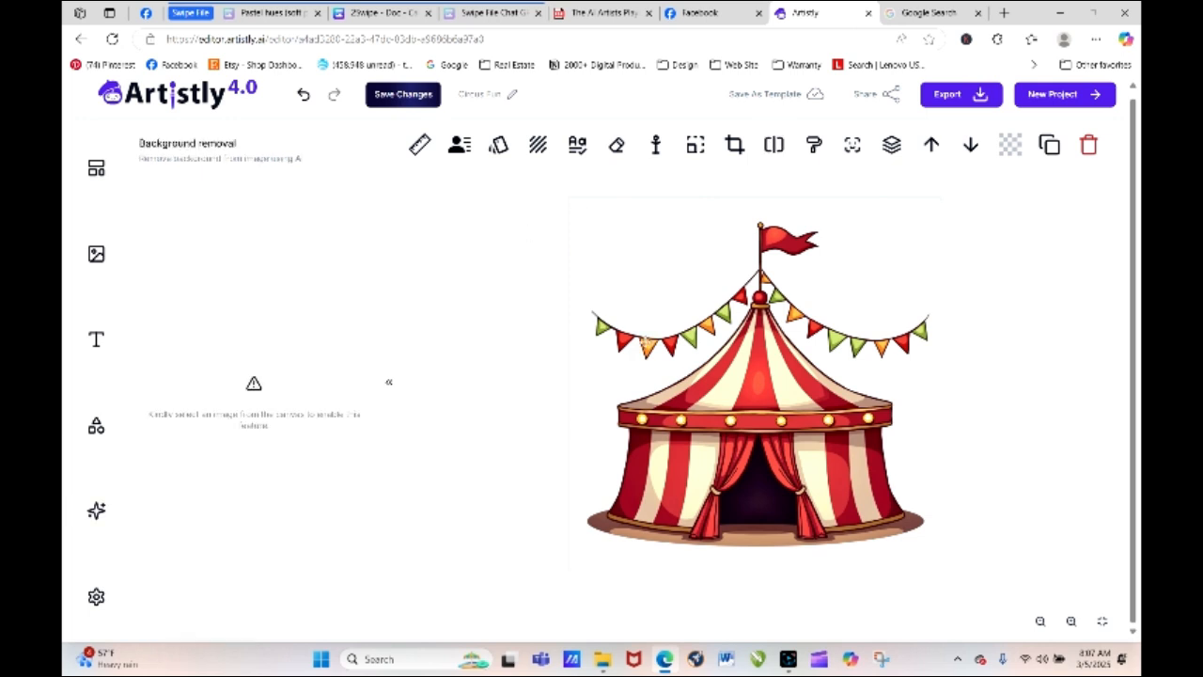
{"action": "left_click", "coordinate": [589, 313]}
{"action": "left_click", "coordinate": [239, 446]}
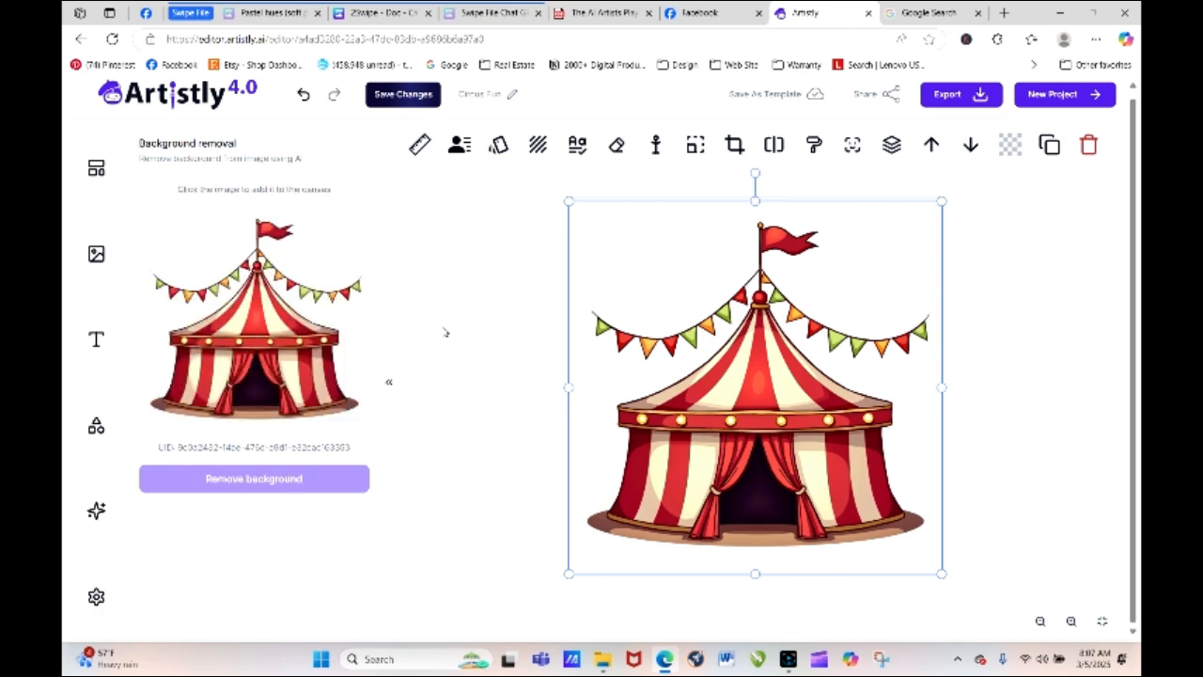
{"action": "left_click", "coordinate": [248, 309]}
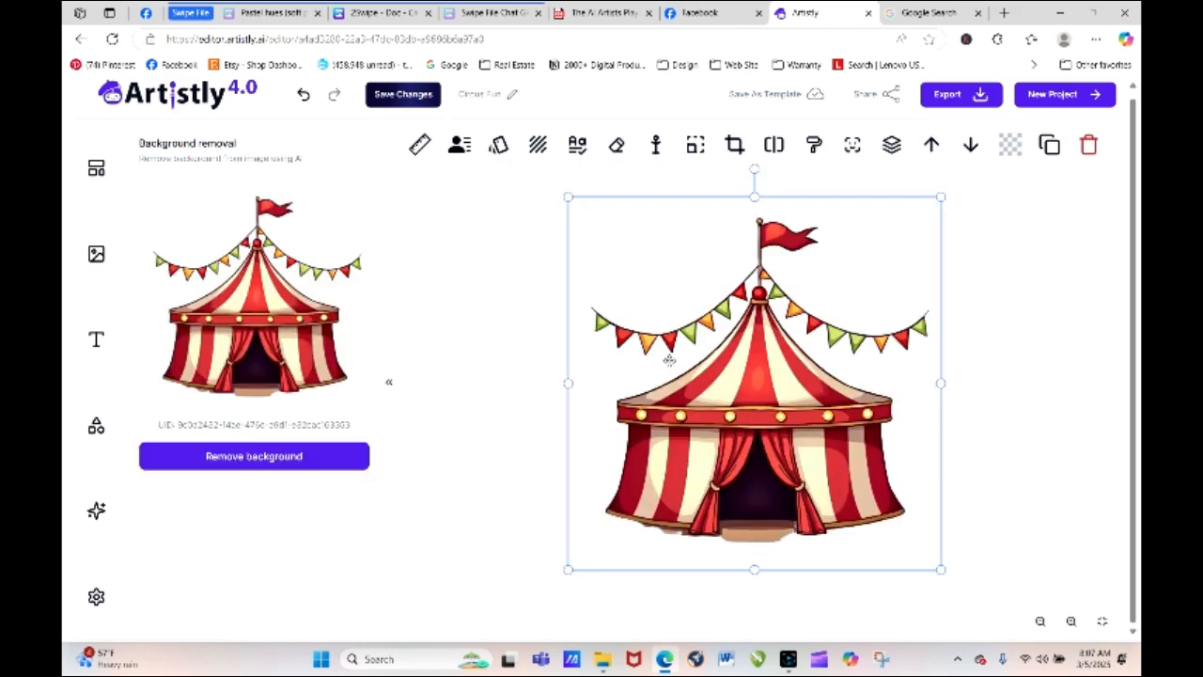
{"action": "left_click_drag", "start_coordinate": [703, 303], "coordinate": [700, 340]}
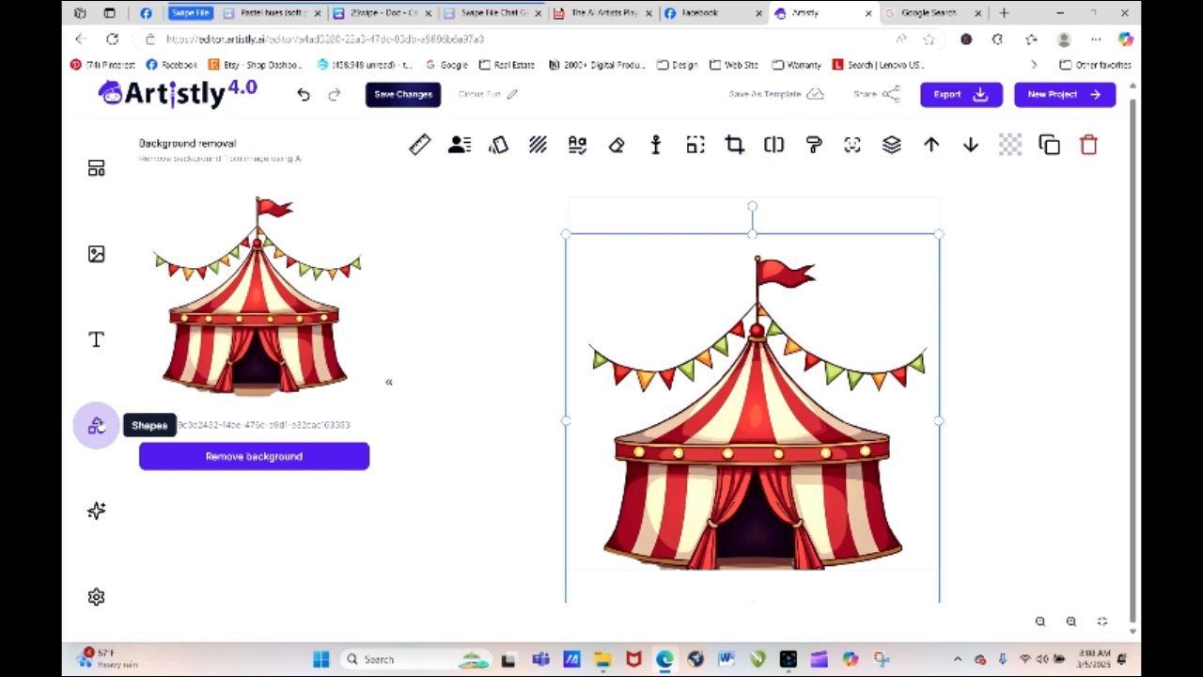
Add a black square over the upper-left part of the tent artwork and send it behind the cutout to check transparency.
{"action": "left_click", "coordinate": [96, 425]}
{"action": "left_click", "coordinate": [321, 230]}
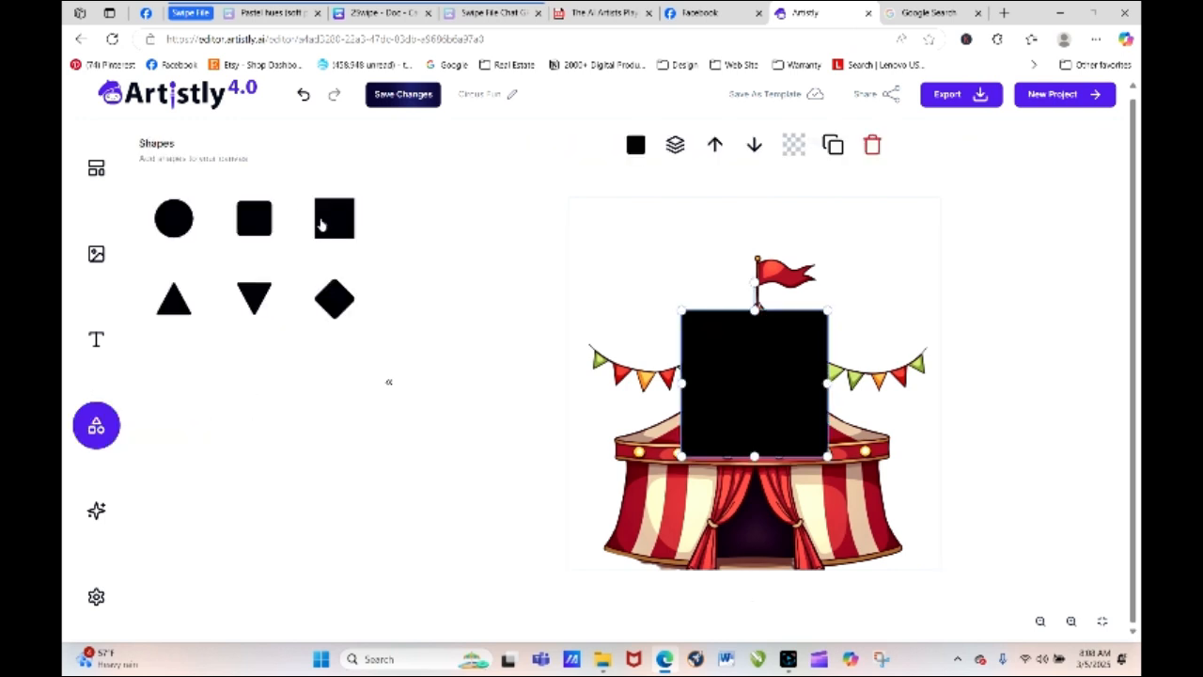
{"action": "left_click_drag", "start_coordinate": [728, 395], "coordinate": [615, 320]}
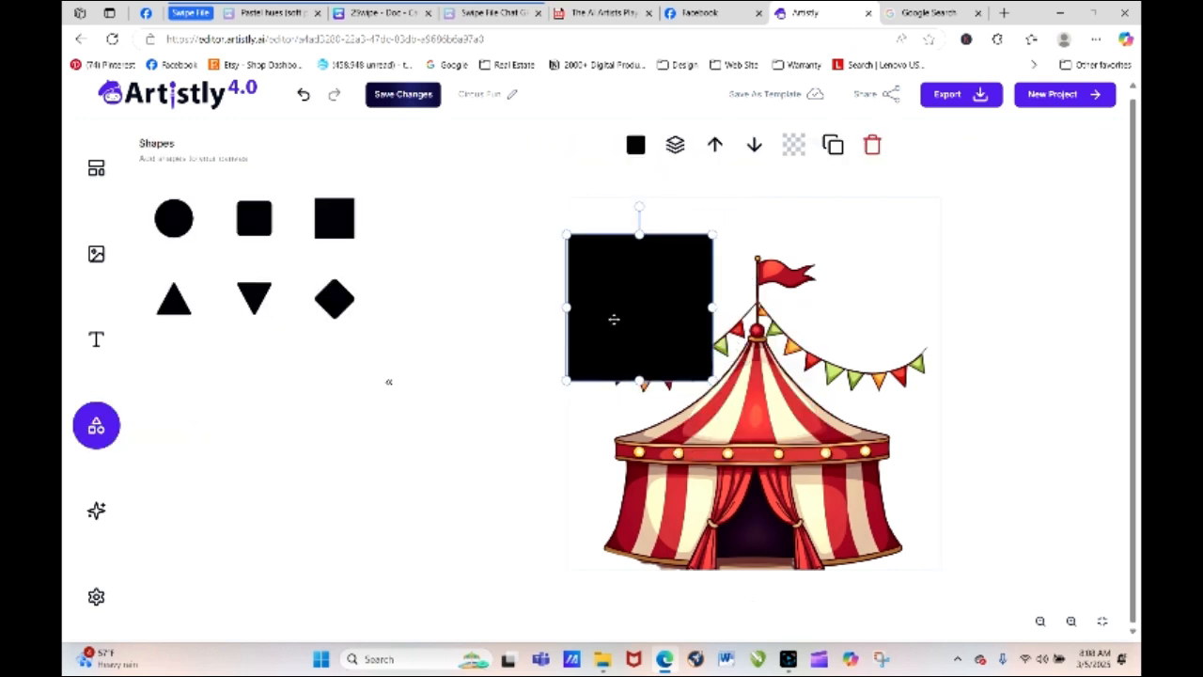
{"action": "left_click", "coordinate": [484, 280]}
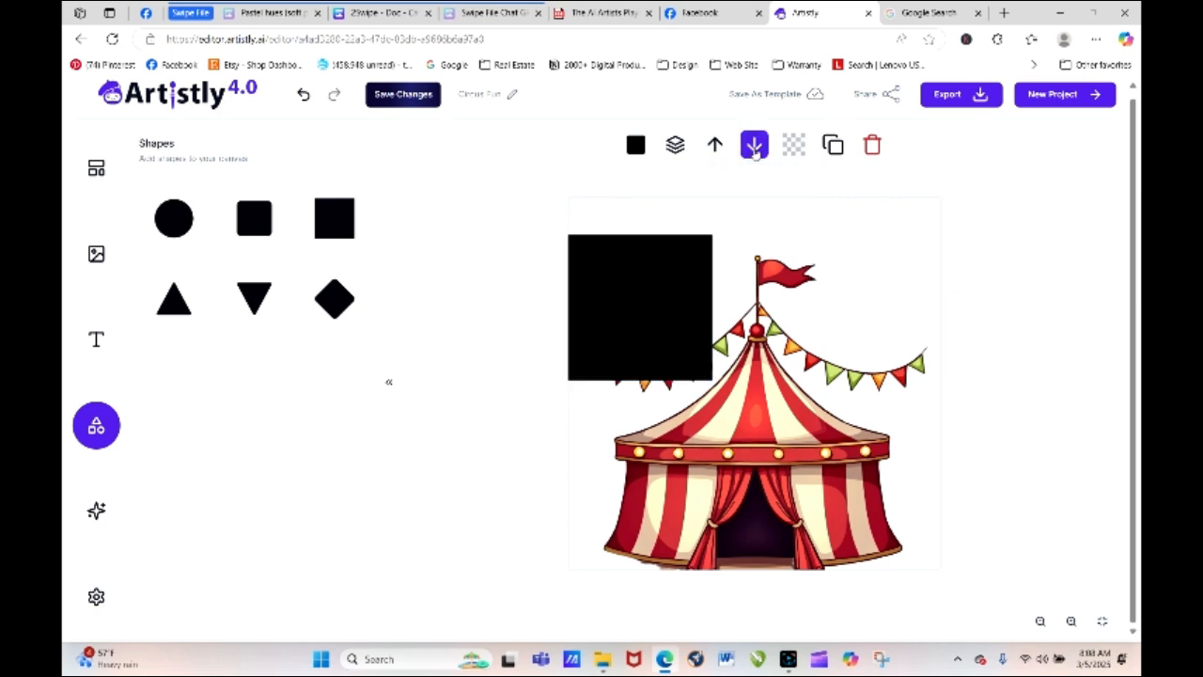
{"action": "left_click", "coordinate": [650, 287]}
{"action": "left_click", "coordinate": [755, 146]}
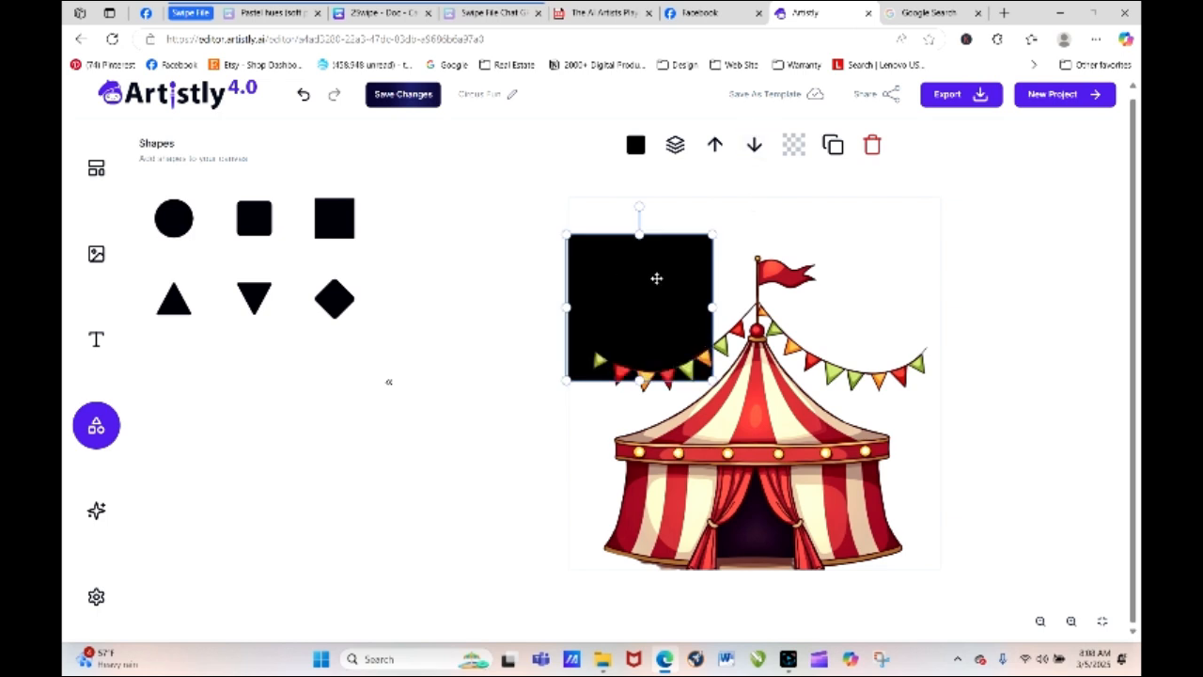
Reposition the tent in front of the black square, then move the square off the canvas and recentre the tent.
{"action": "left_click_drag", "start_coordinate": [645, 287], "coordinate": [804, 274]}
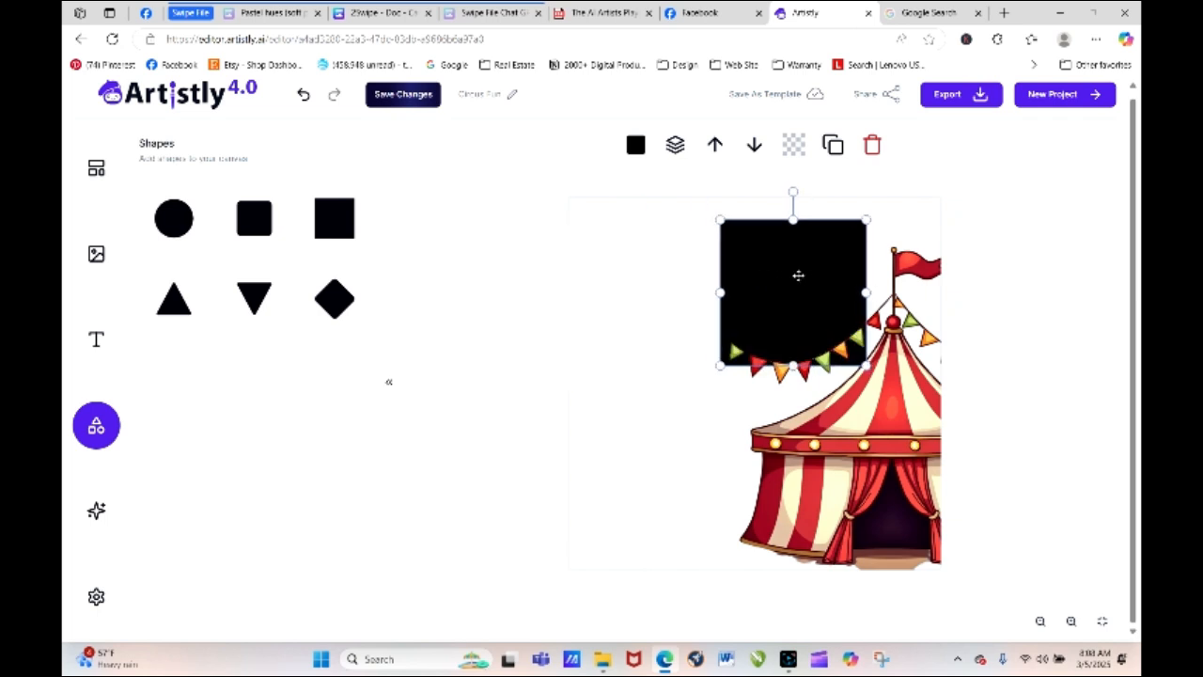
{"action": "left_click", "coordinate": [771, 461]}
{"action": "left_click", "coordinate": [1058, 364]}
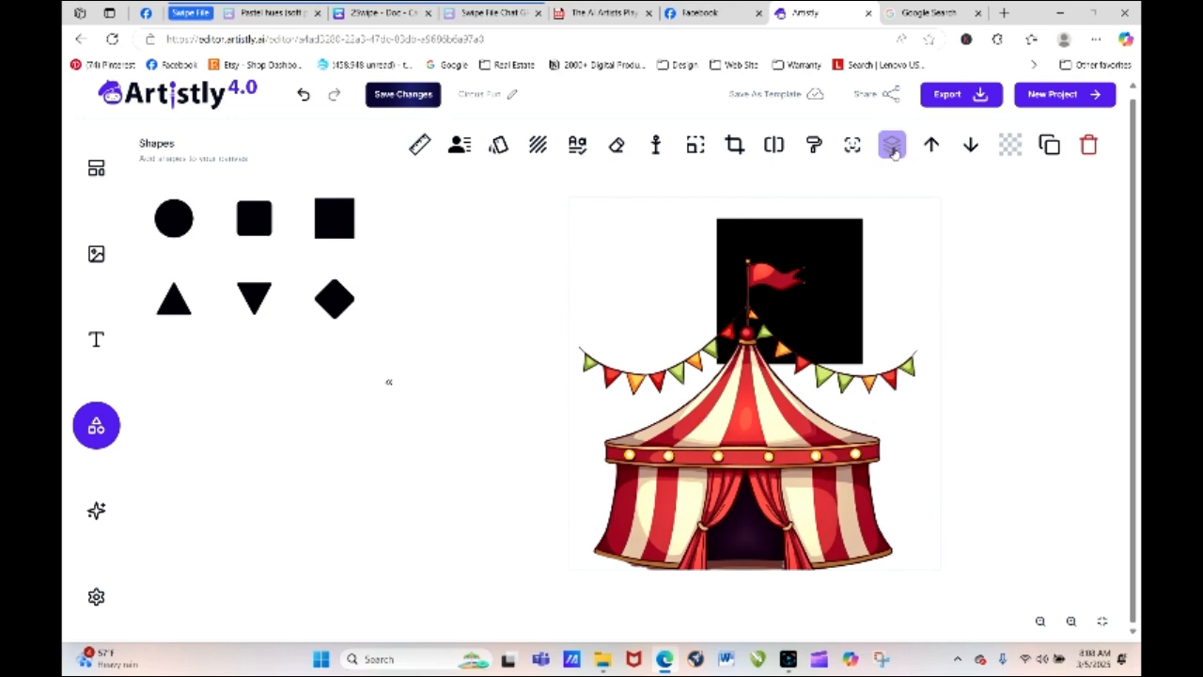
{"action": "left_click", "coordinate": [854, 235]}
{"action": "left_click_drag", "start_coordinate": [840, 236], "coordinate": [1179, 128]}
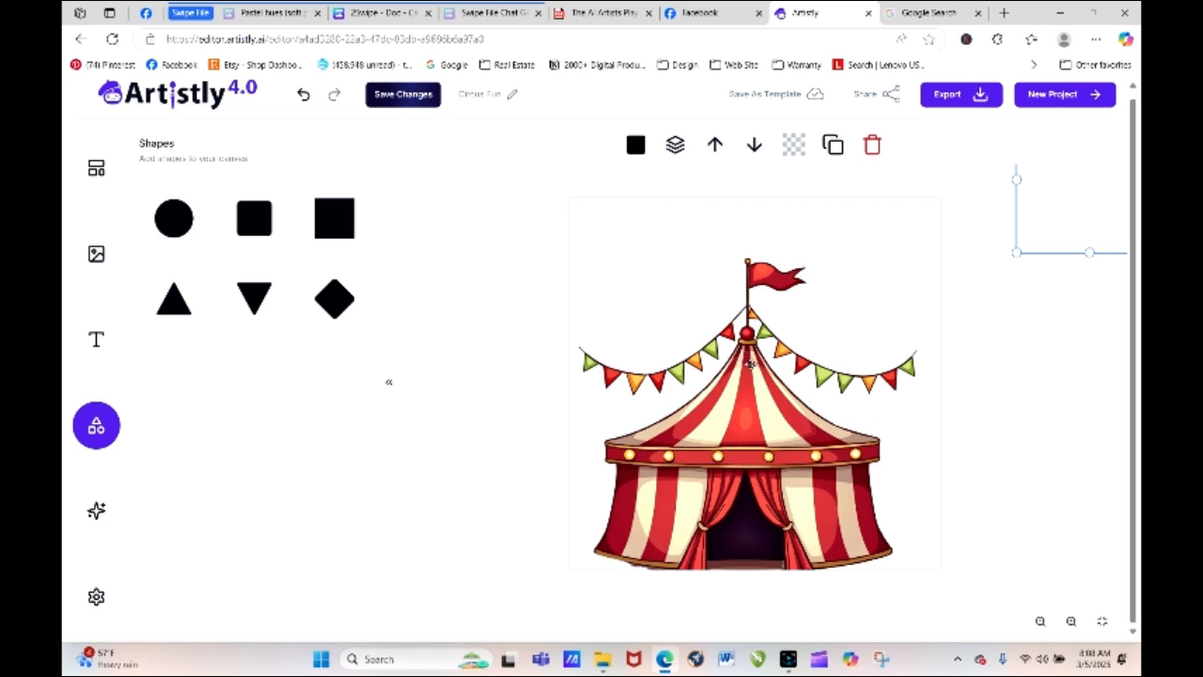
{"action": "mouse_move", "coordinate": [752, 380]}
{"action": "left_mouse_down"}
{"action": "mouse_move", "coordinate": [776, 361]}
{"action": "mouse_move", "coordinate": [725, 367]}
{"action": "mouse_move", "coordinate": [763, 358]}
{"action": "left_mouse_up"}
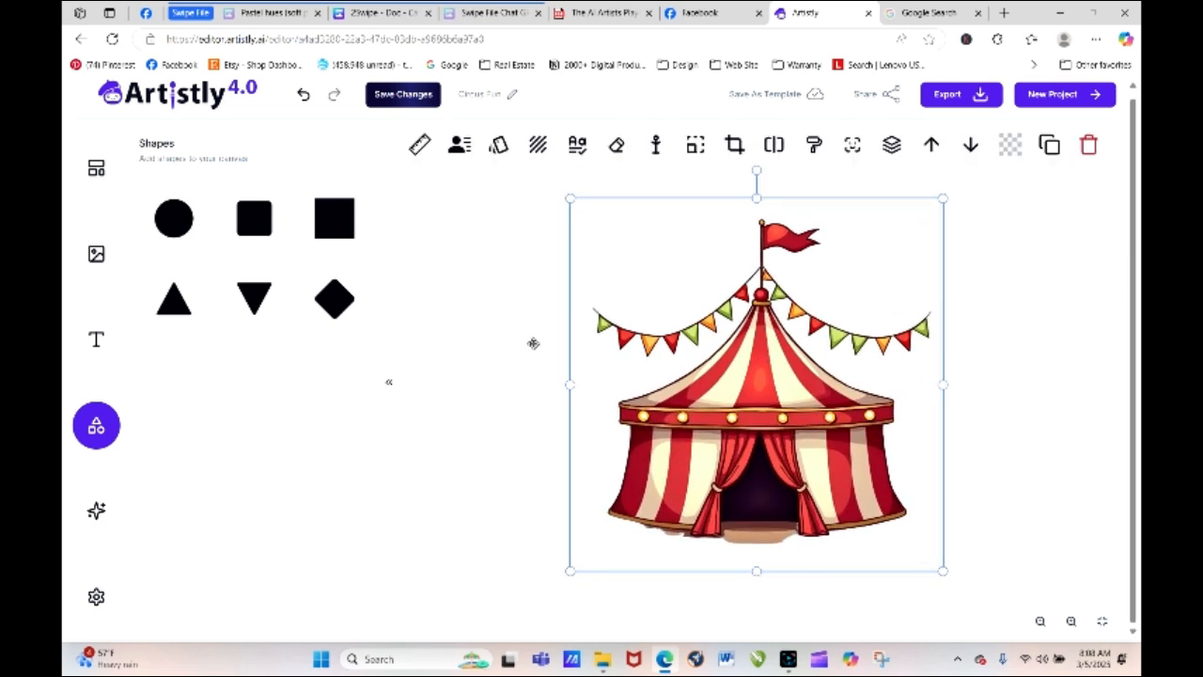
{"action": "left_click", "coordinate": [498, 342]}
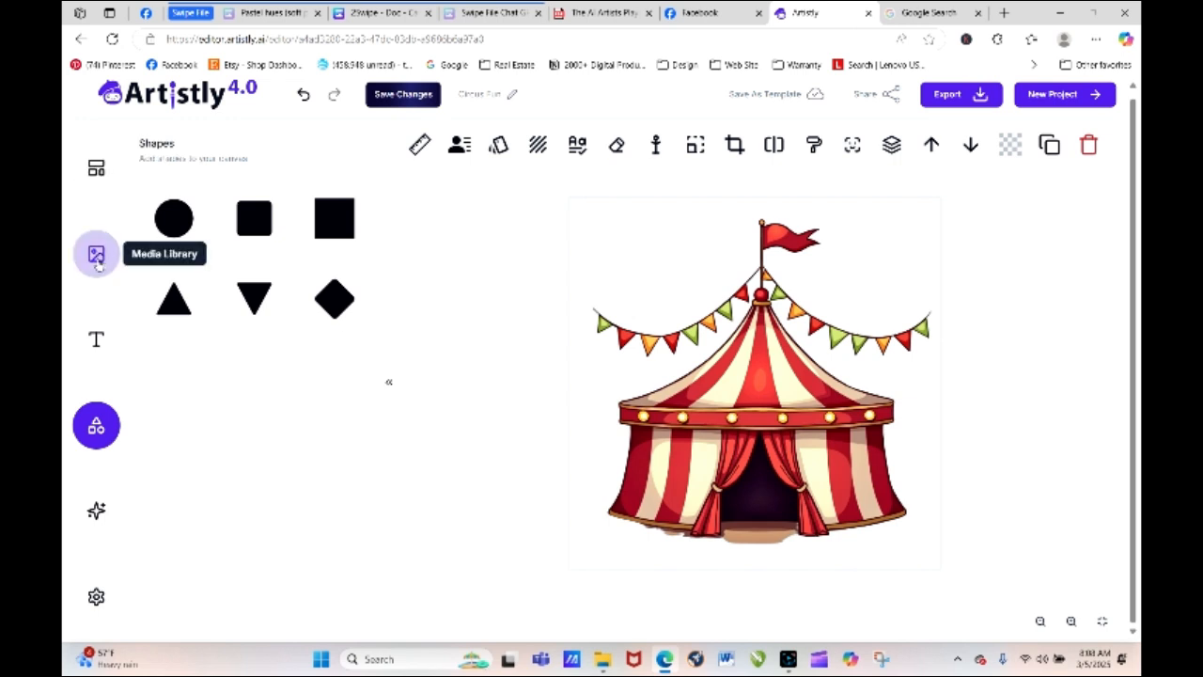
Review the circus prompt in the AI image generator and look at the export options.
{"action": "left_click", "coordinate": [98, 510]}
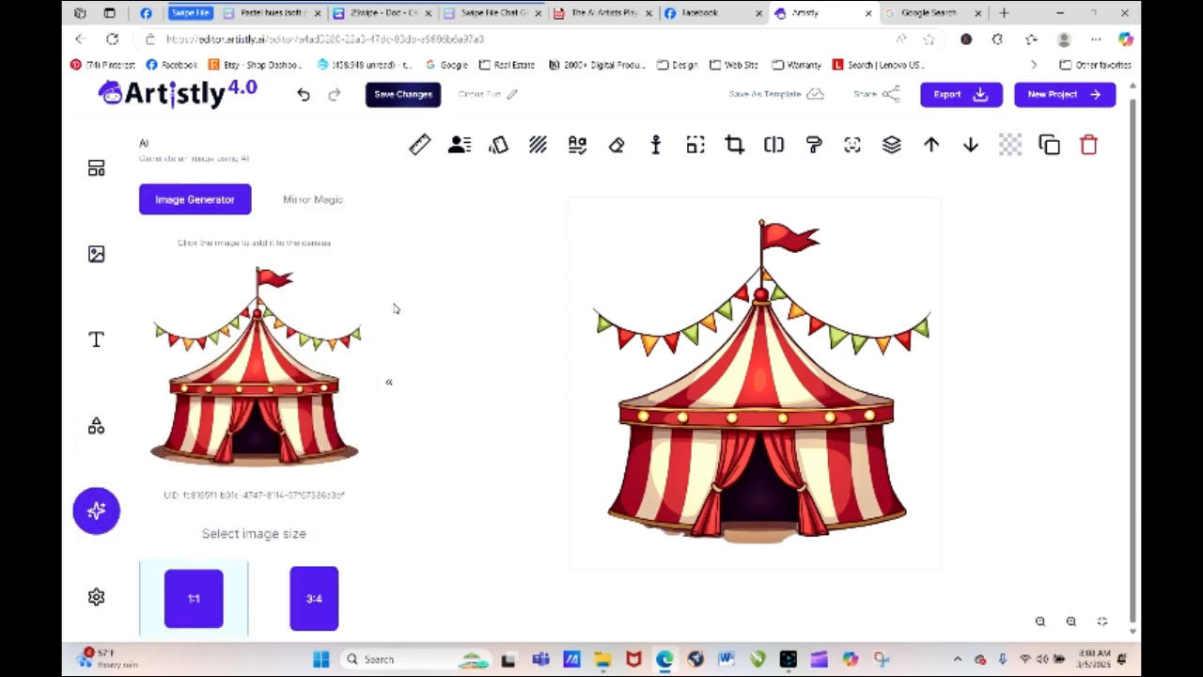
{"action": "scroll", "coordinate": [379, 310], "scroll_direction": "down", "scroll_amount": 3}
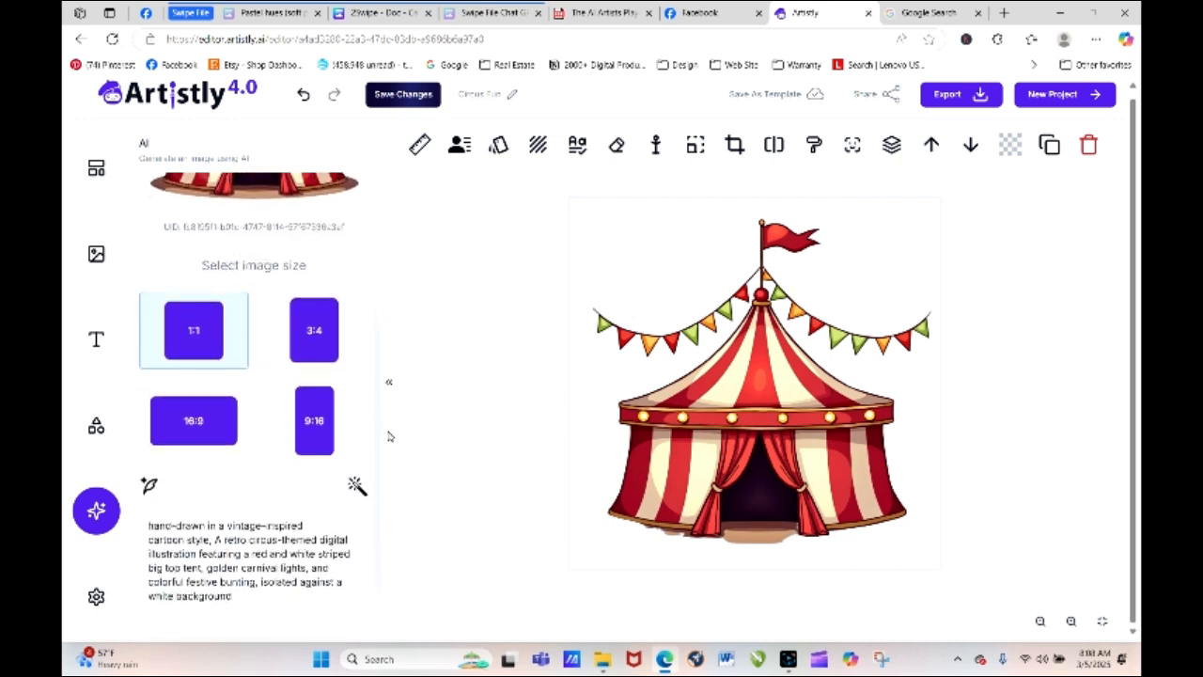
{"action": "scroll", "coordinate": [391, 433], "scroll_direction": "up", "scroll_amount": 3}
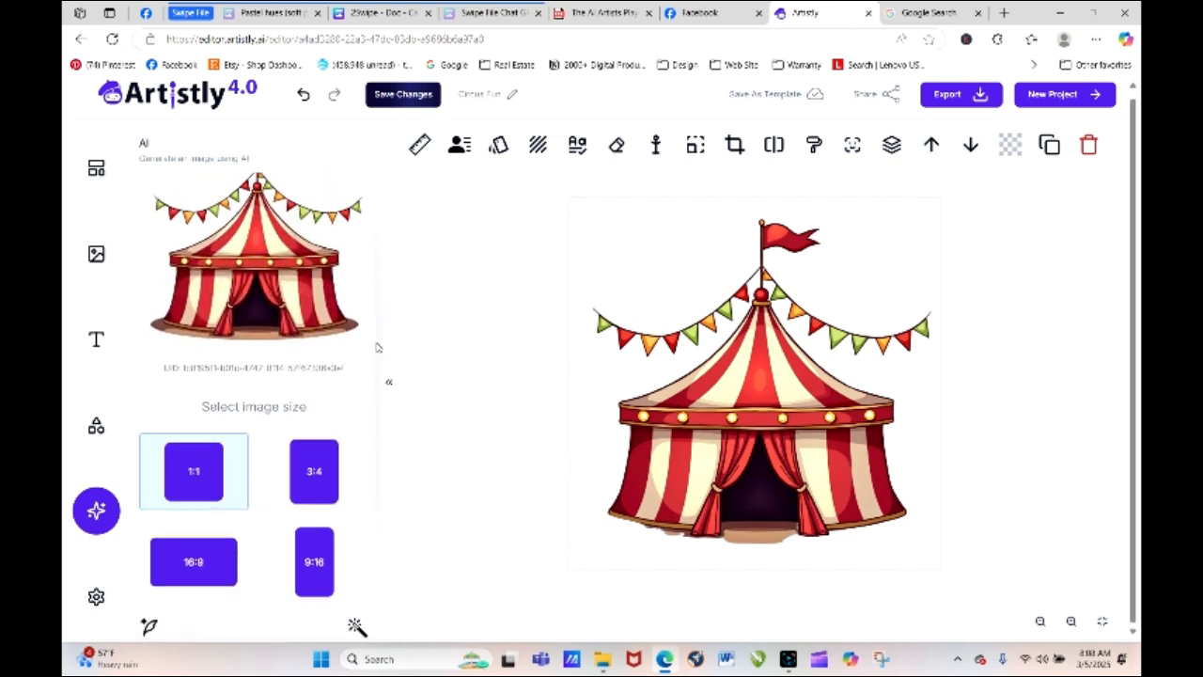
{"action": "scroll", "coordinate": [376, 204], "scroll_direction": "up", "scroll_amount": 2}
{"action": "scroll", "coordinate": [378, 265], "scroll_direction": "down", "scroll_amount": 3}
{"action": "scroll", "coordinate": [389, 403], "scroll_direction": "down", "scroll_amount": 2}
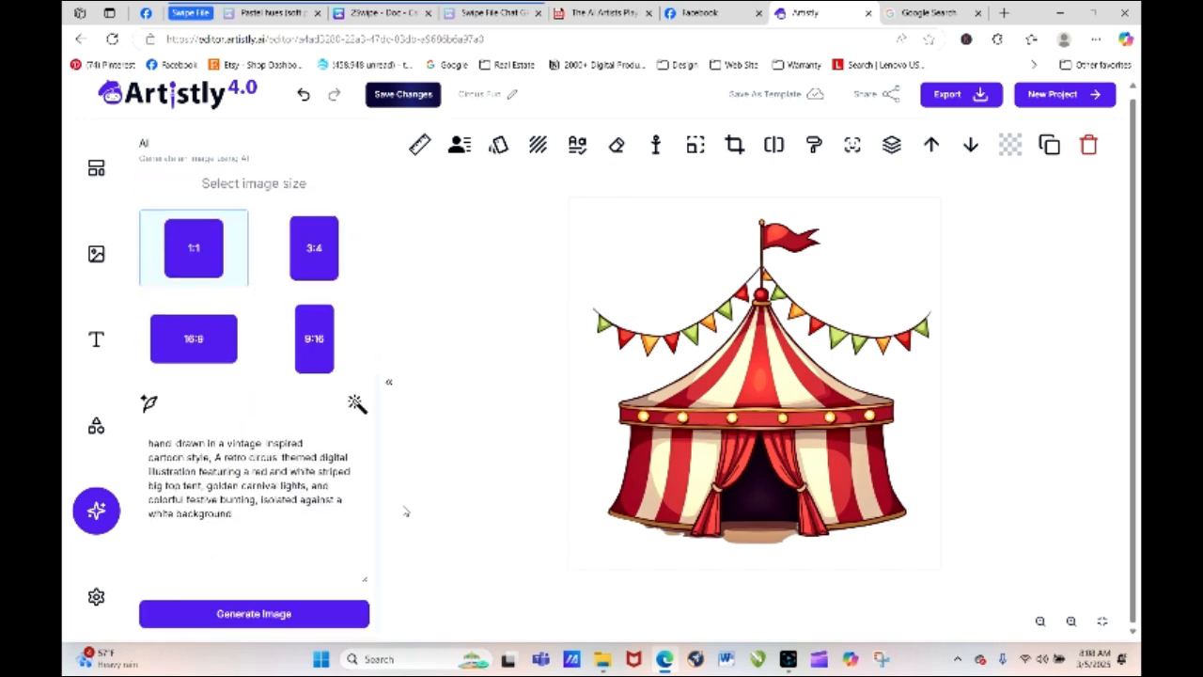
{"action": "left_click", "coordinate": [968, 95]}
{"action": "left_click", "coordinate": [951, 132]}
Highlight "Faded vintage palette (washed-out, aged tones)" in the Canva "Pastel hues" document's Colors list, then return to Artistly.
{"action": "left_click", "coordinate": [278, 16]}
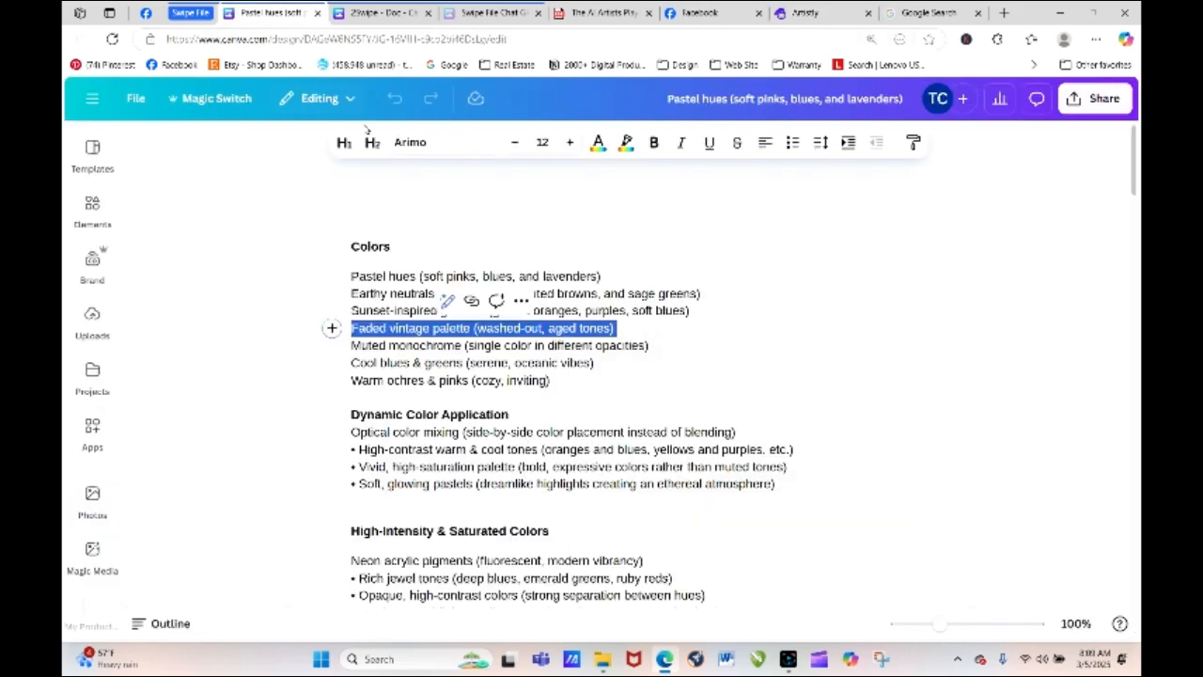
{"action": "left_click", "coordinate": [762, 275]}
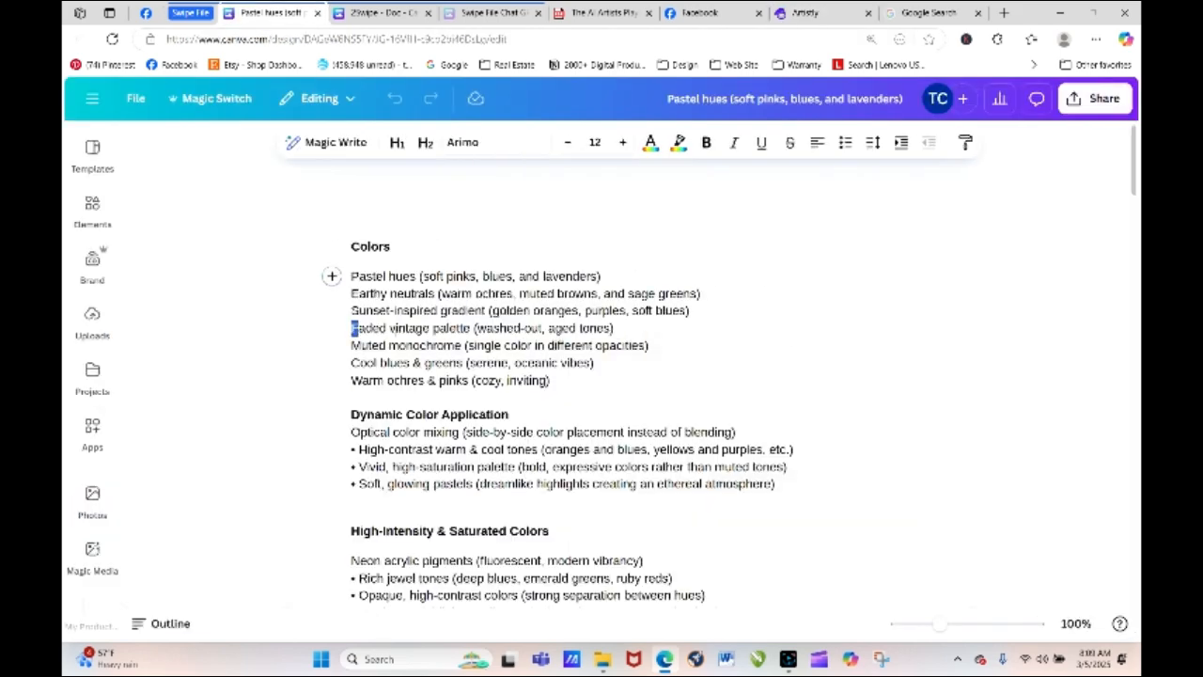
{"action": "left_click_drag", "start_coordinate": [350, 328], "coordinate": [656, 327]}
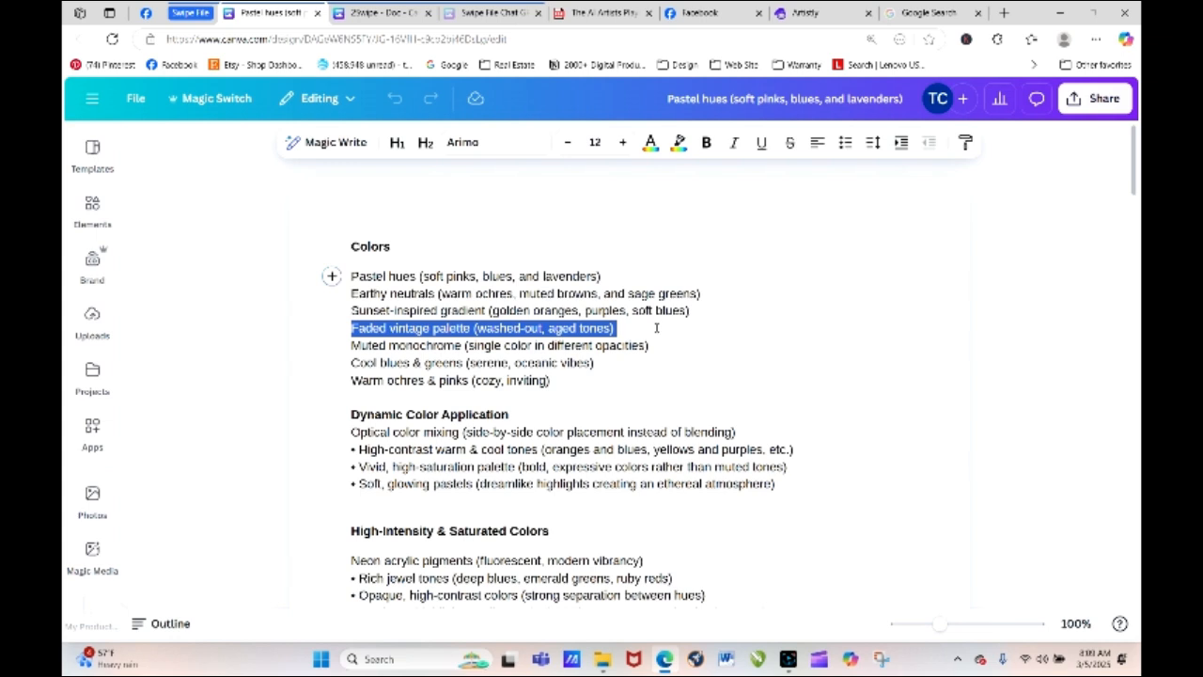
{"action": "right_click", "coordinate": [598, 327]}
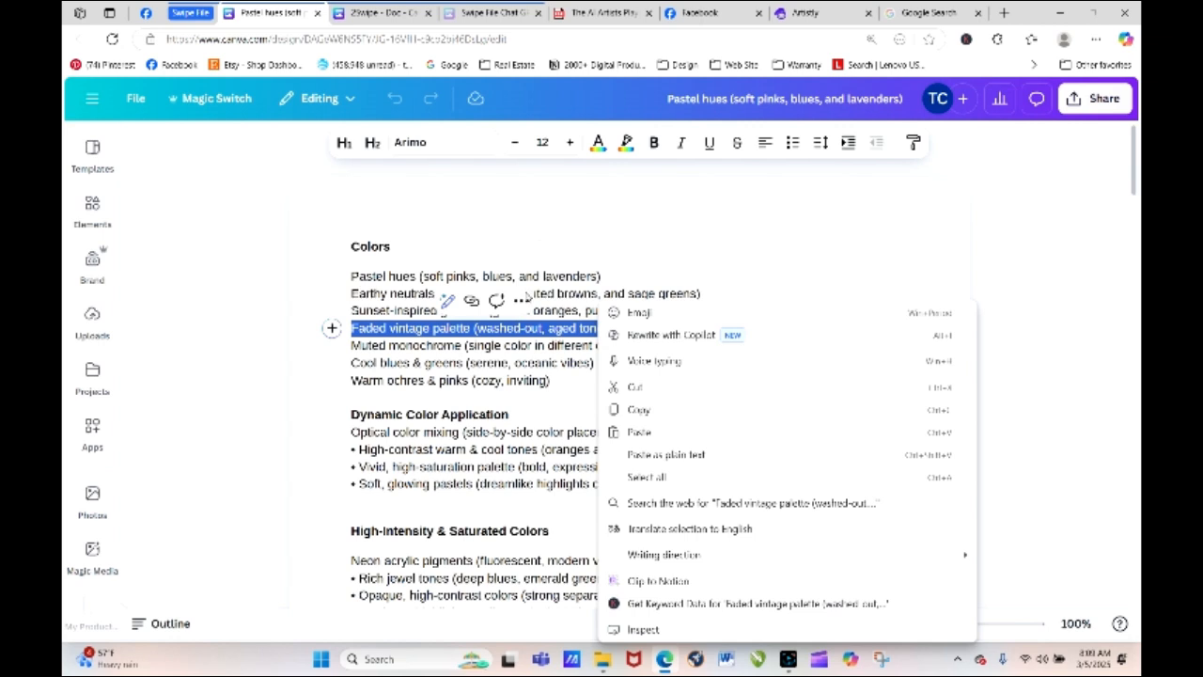
{"action": "key", "text": "Escape"}
{"action": "right_click", "coordinate": [517, 307]}
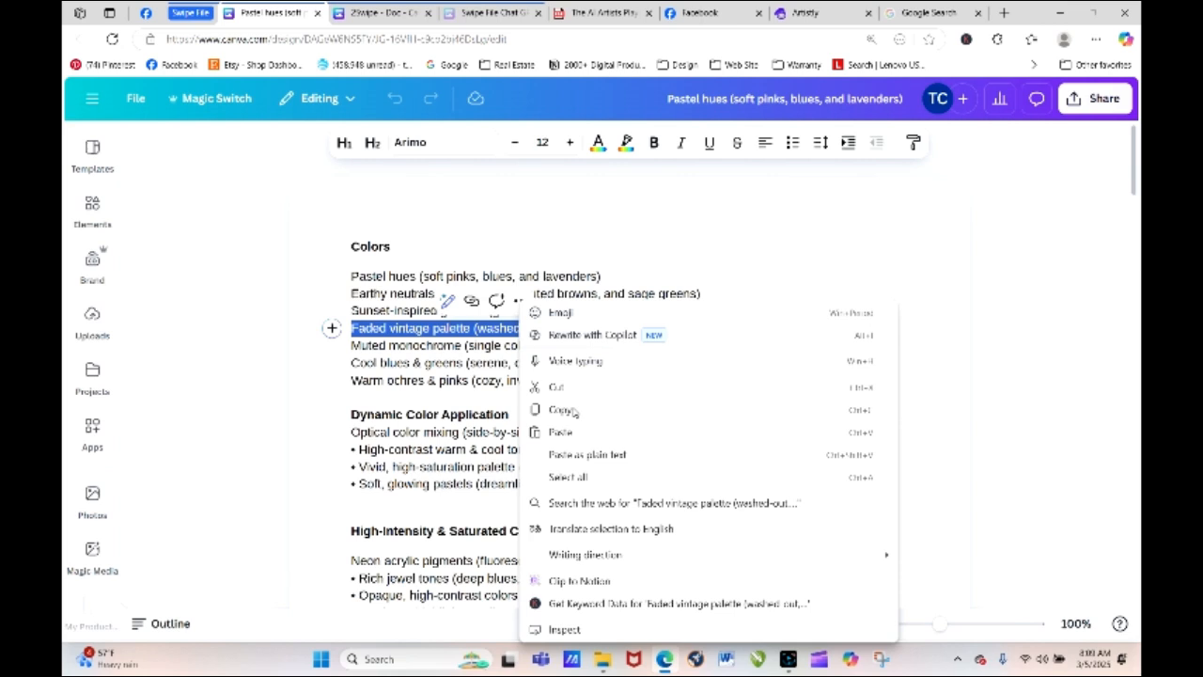
{"action": "key", "text": "Escape"}
{"action": "left_click", "coordinate": [761, 301]}
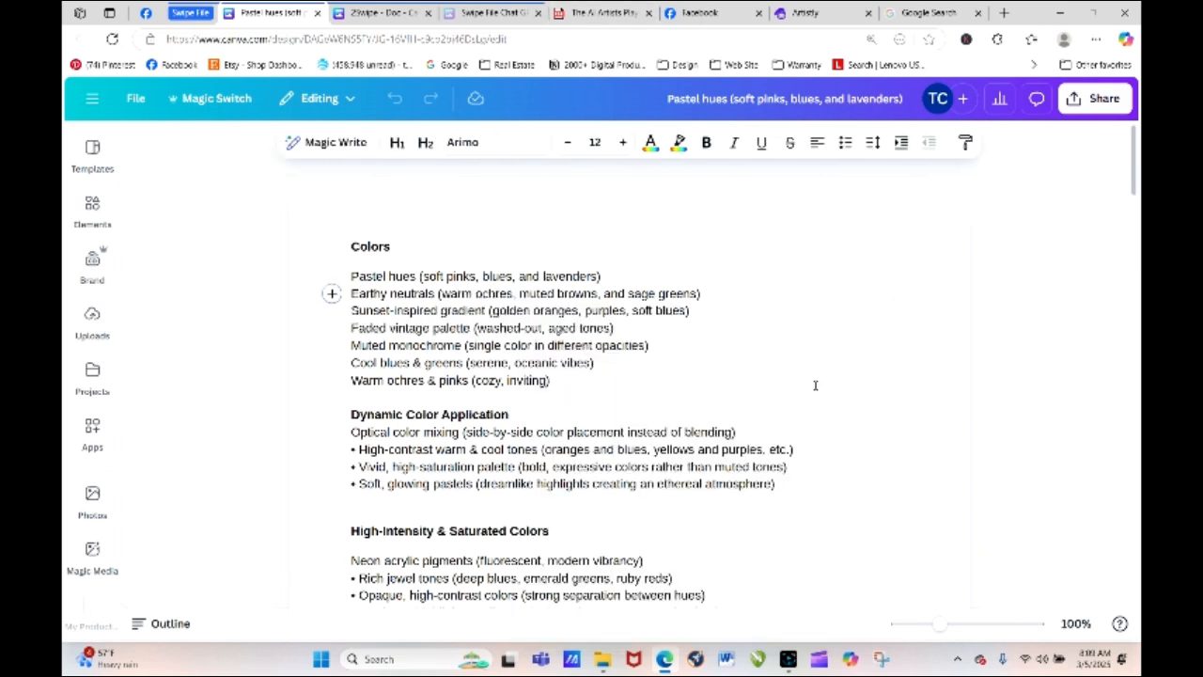
{"action": "left_click", "coordinate": [809, 13]}
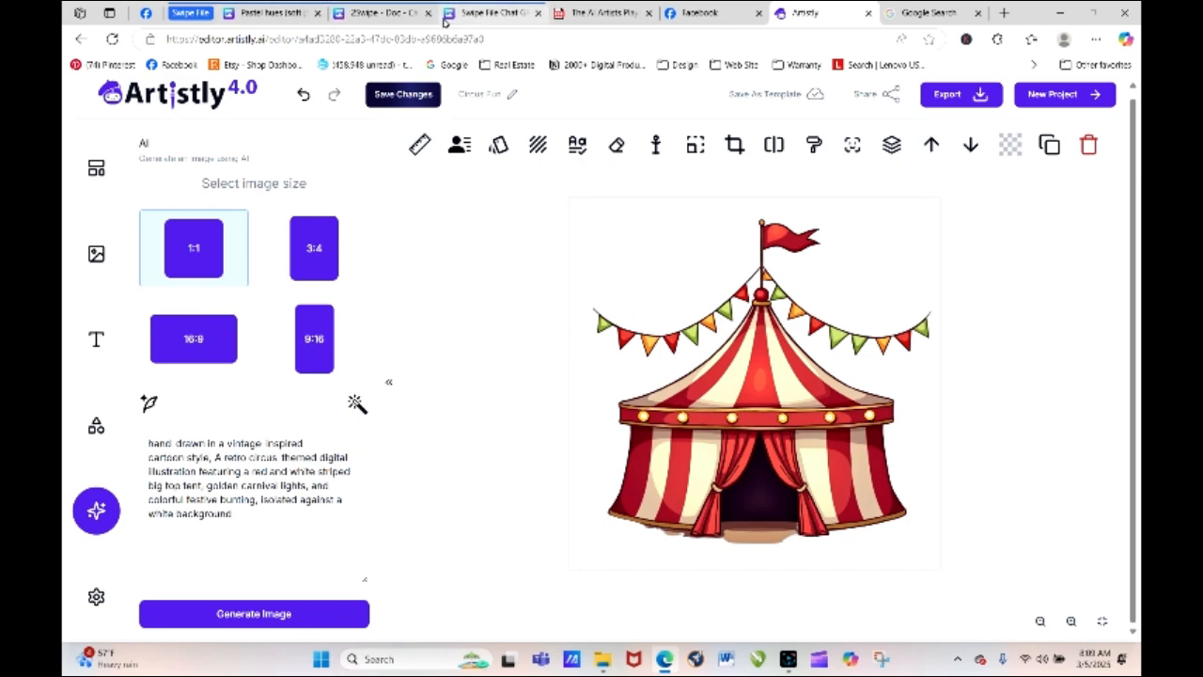
Copy "Faded vintage palette (washed-out, aged tones)" from the Colors list in the Canva "Pastel hues" document.
{"action": "left_click", "coordinate": [271, 14]}
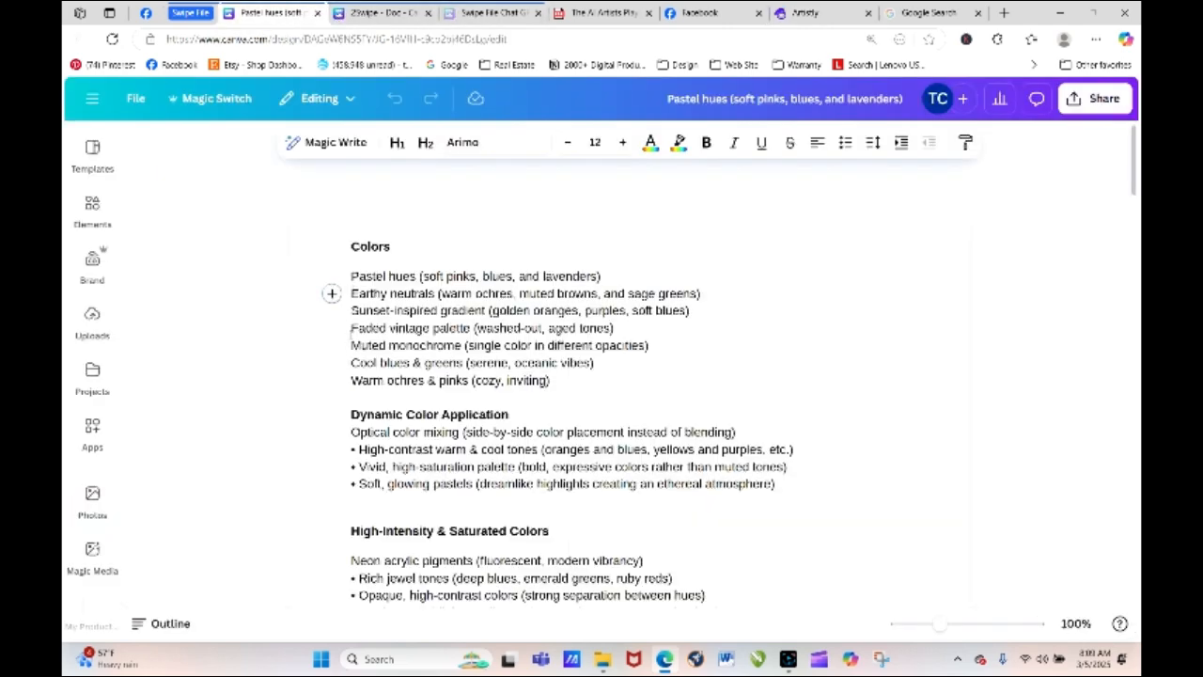
{"action": "left_click_drag", "start_coordinate": [350, 328], "coordinate": [614, 329]}
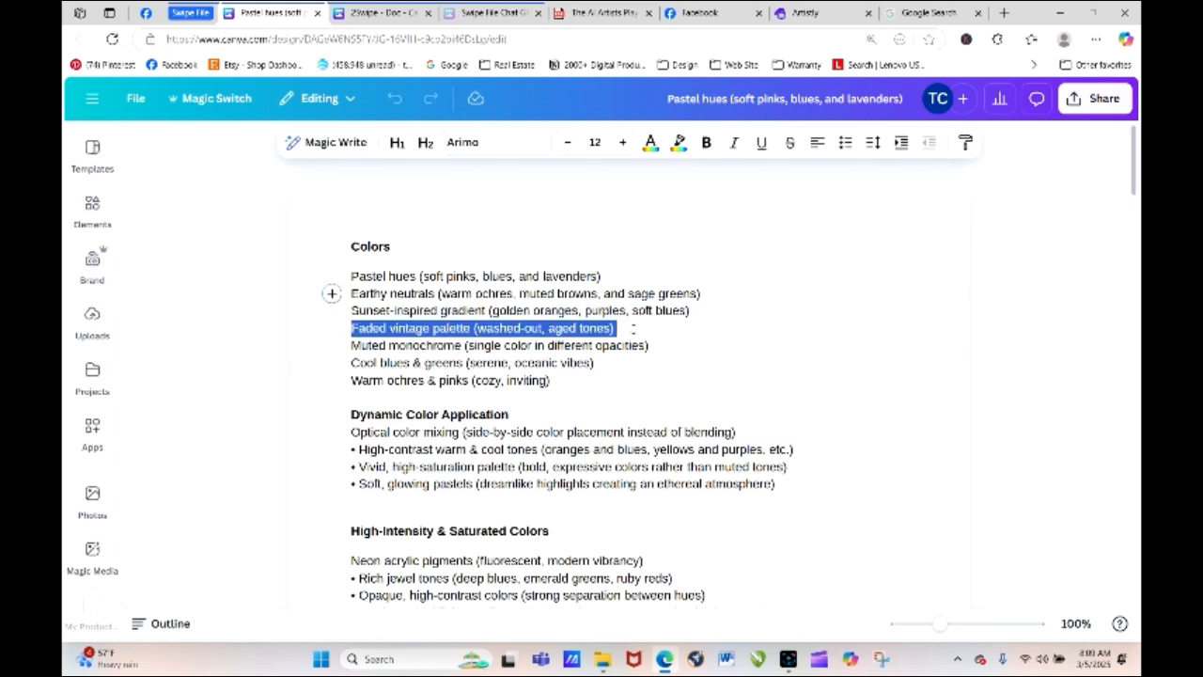
{"action": "right_click", "coordinate": [614, 329]}
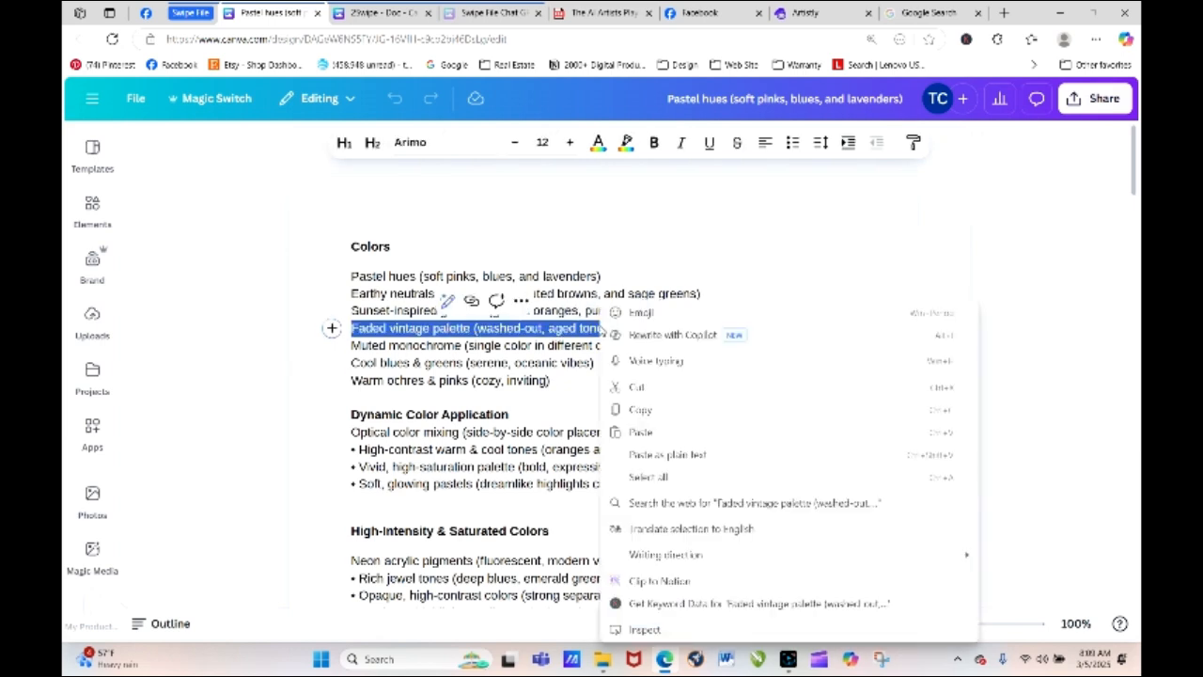
{"action": "left_click", "coordinate": [643, 410]}
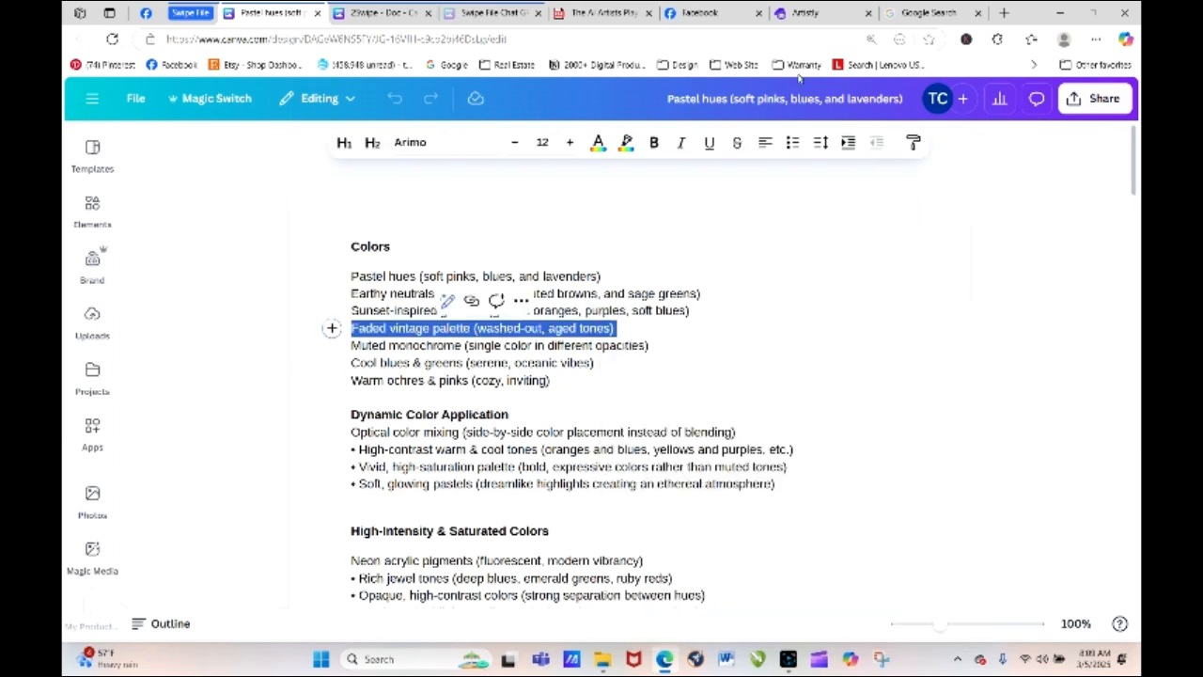
Review the Circus & Carnival Clipart style notes and example prompt in The AI Artists Playbook PDF.
{"action": "left_click", "coordinate": [587, 14]}
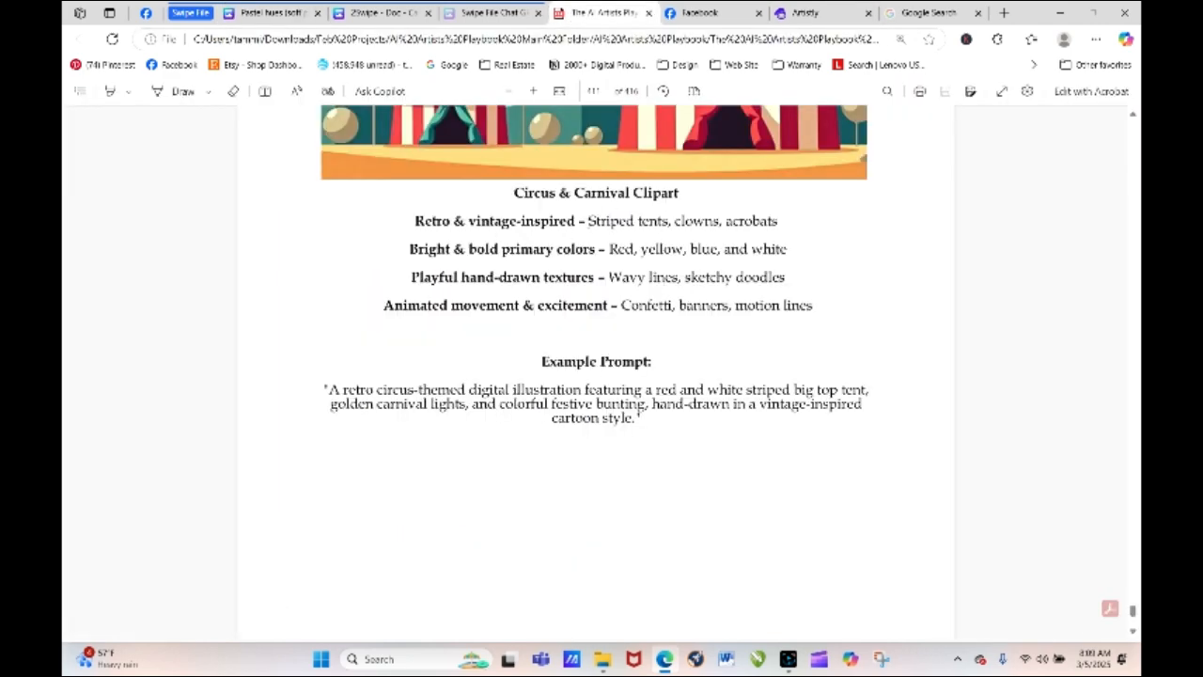
{"action": "left_click_drag", "start_coordinate": [588, 221], "coordinate": [805, 205]}
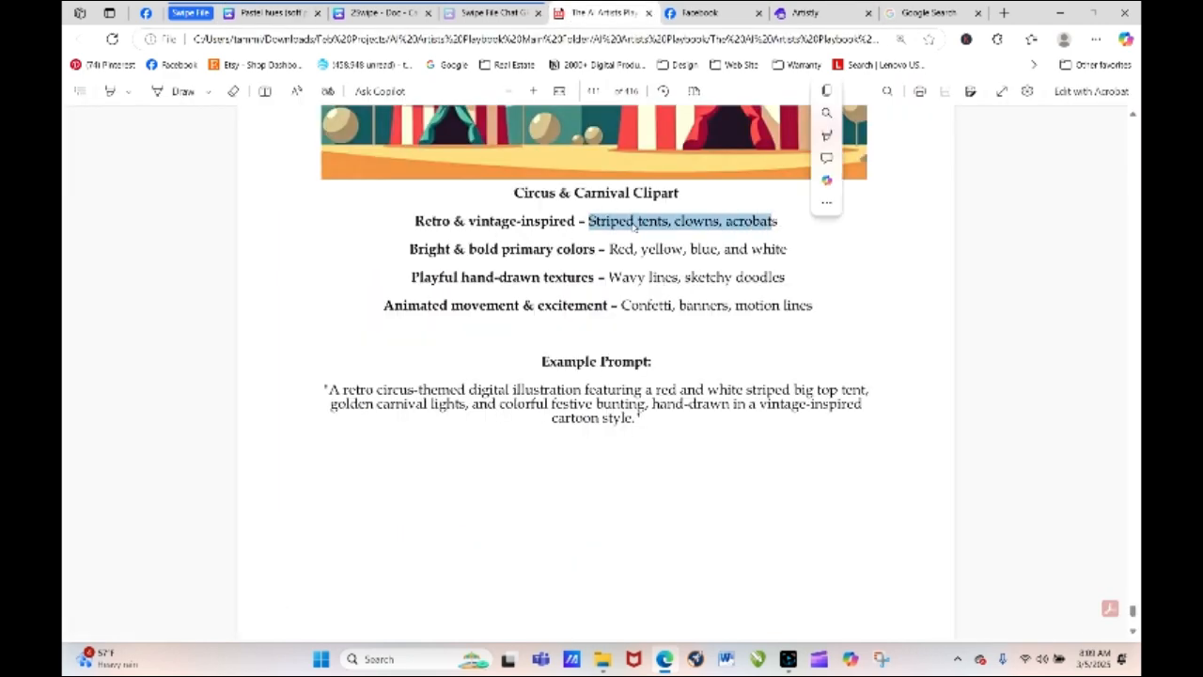
{"action": "left_click", "coordinate": [308, 246]}
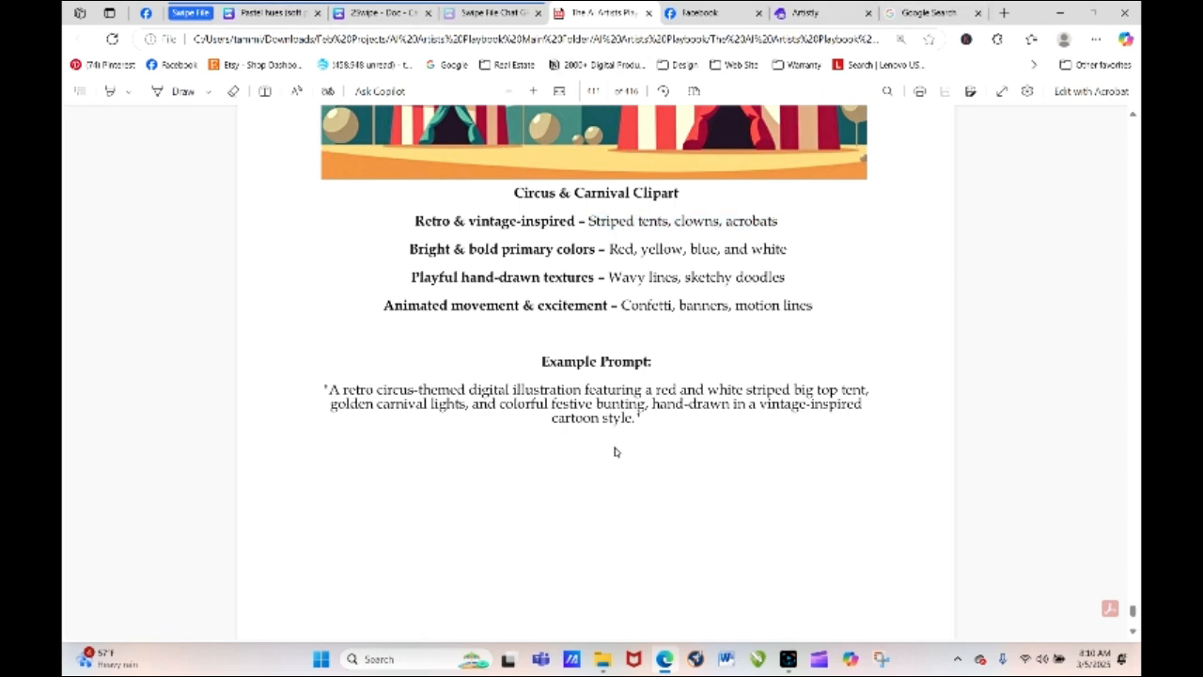
In Artistly, remove "cartoon" from the image prompt and append ", Faded vintage palette (washed-out, aged tones)" after "white background".
{"action": "left_click", "coordinate": [823, 19]}
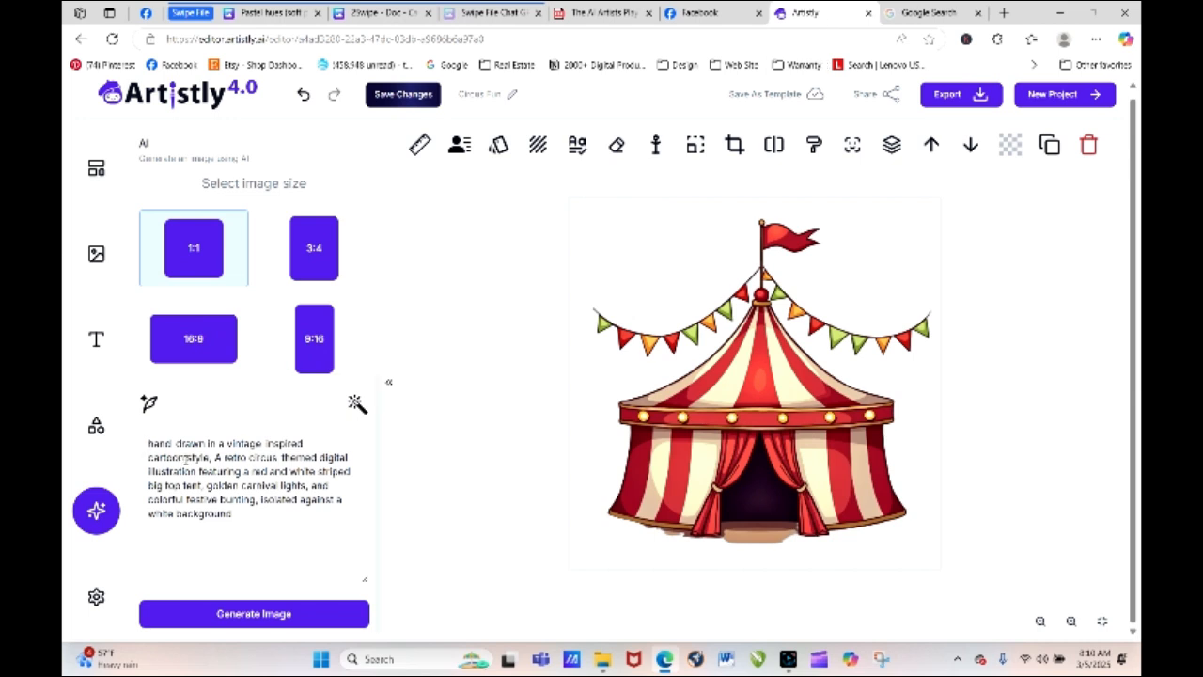
{"action": "left_click_drag", "start_coordinate": [187, 459], "coordinate": [148, 458]}
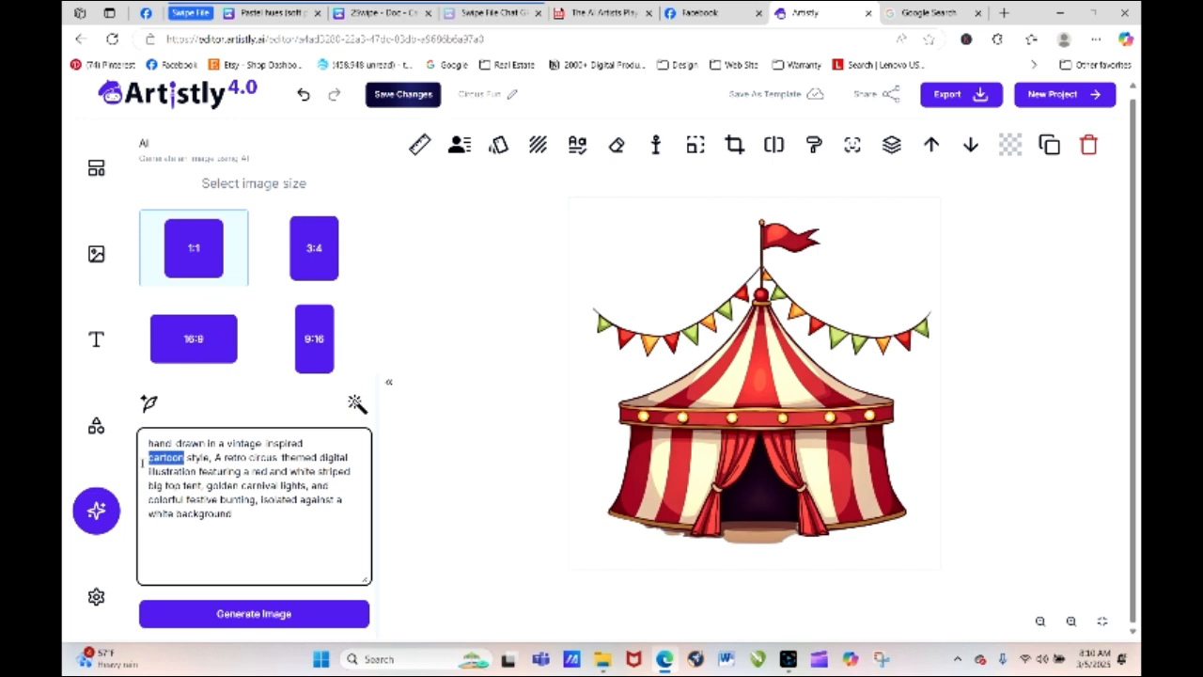
{"action": "key", "text": "BackSpace"}
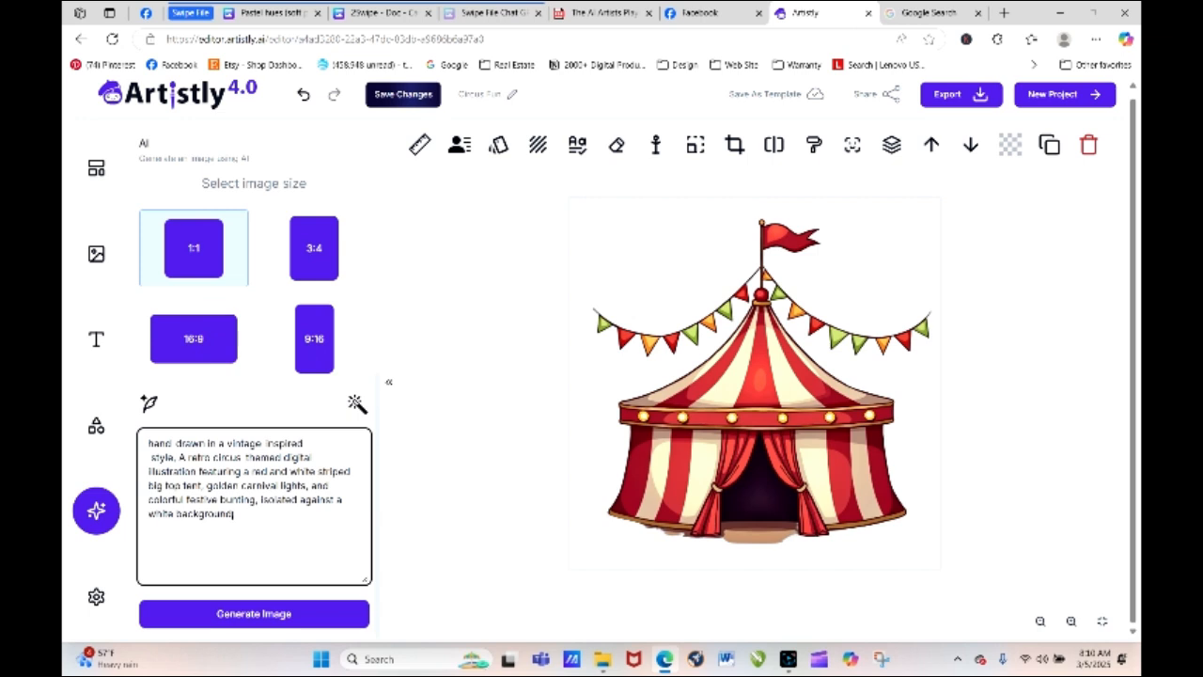
{"action": "right_click", "coordinate": [260, 517]}
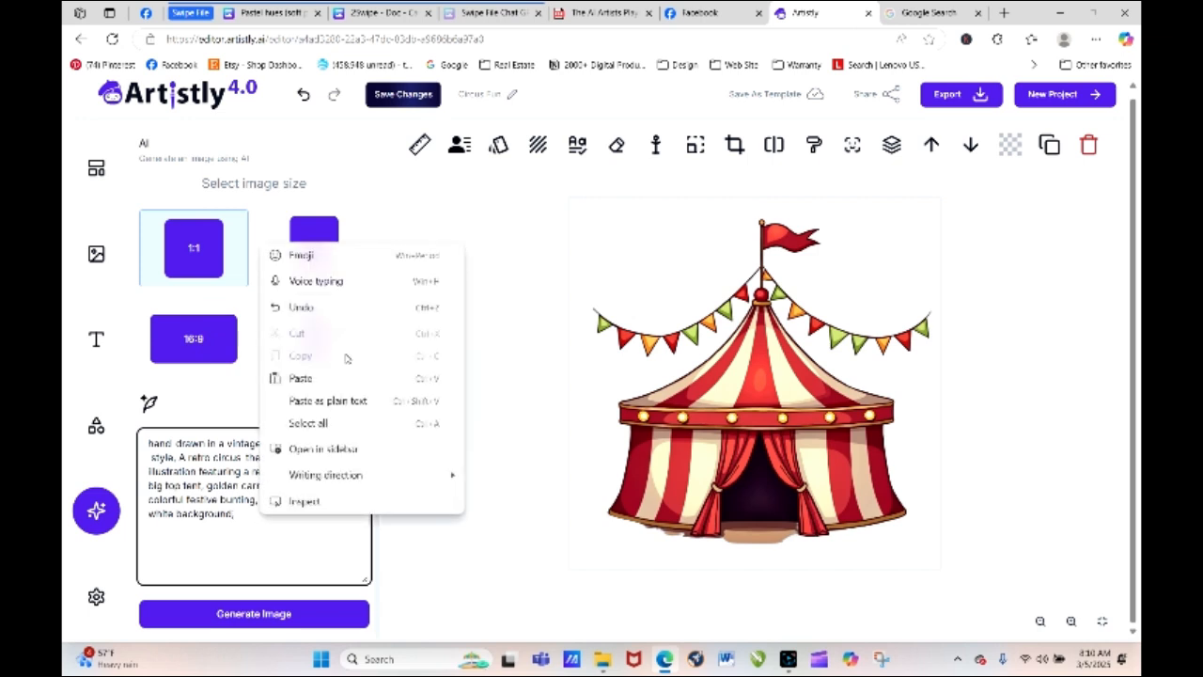
{"action": "left_click", "coordinate": [332, 378]}
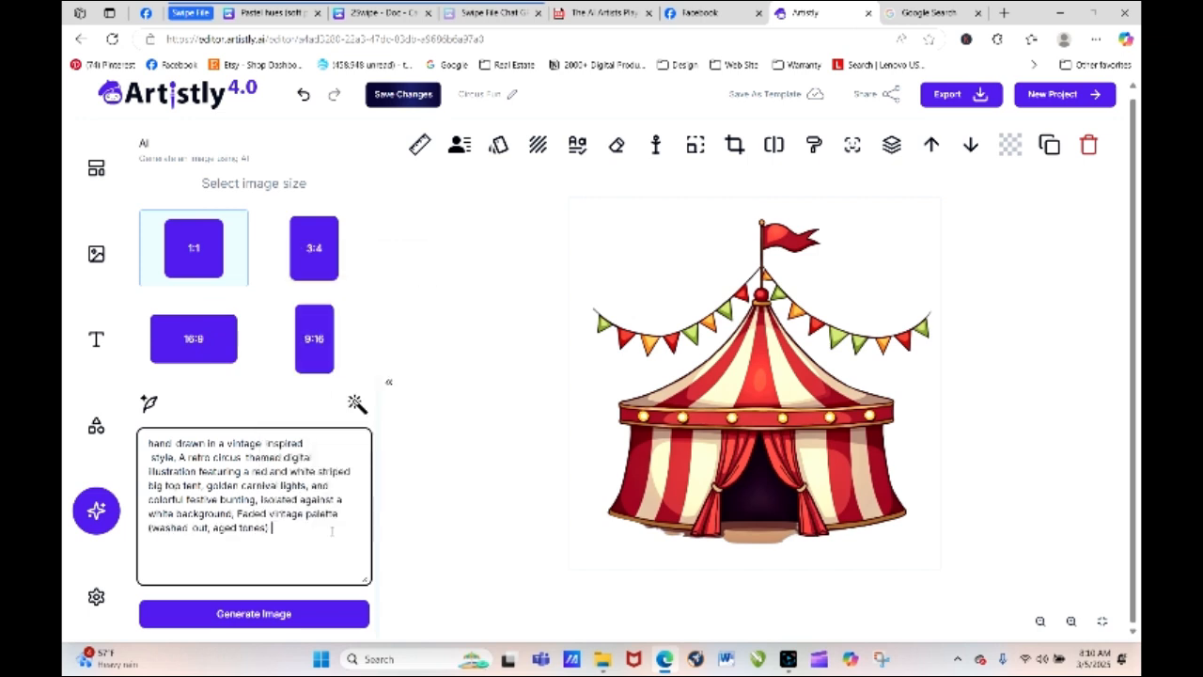
Generate an image from the revised prompt, add it to the canvas and shrink it to compare with the earlier tent.
{"action": "left_click", "coordinate": [292, 613]}
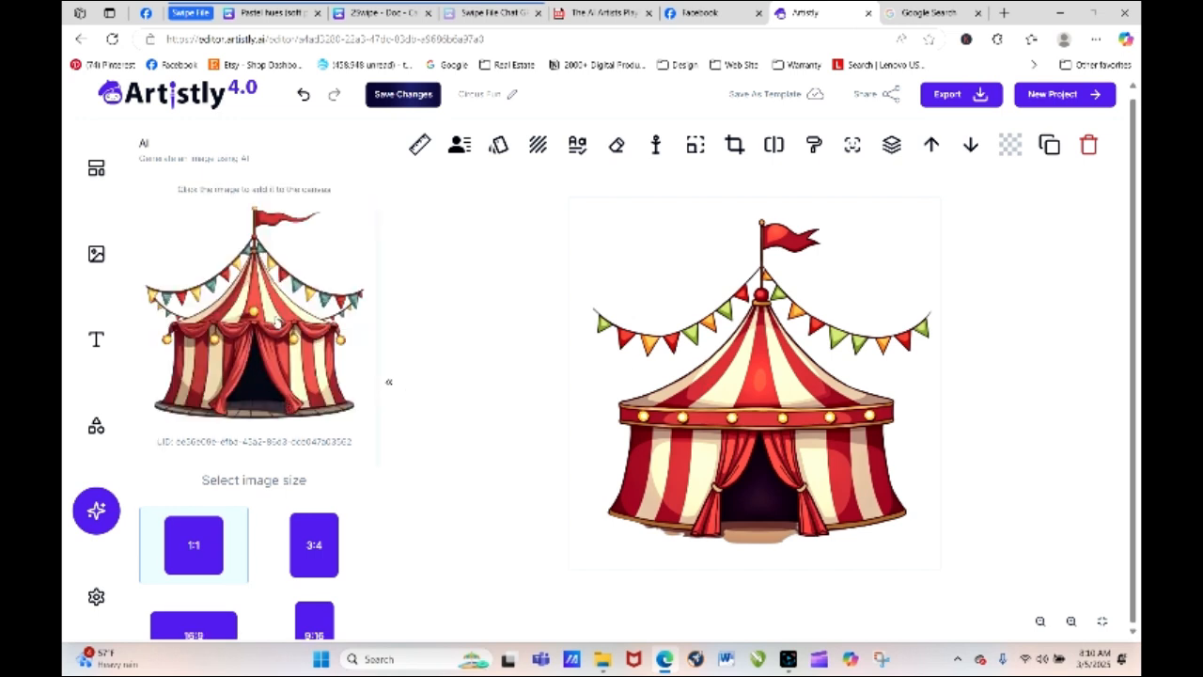
{"action": "left_click", "coordinate": [278, 321]}
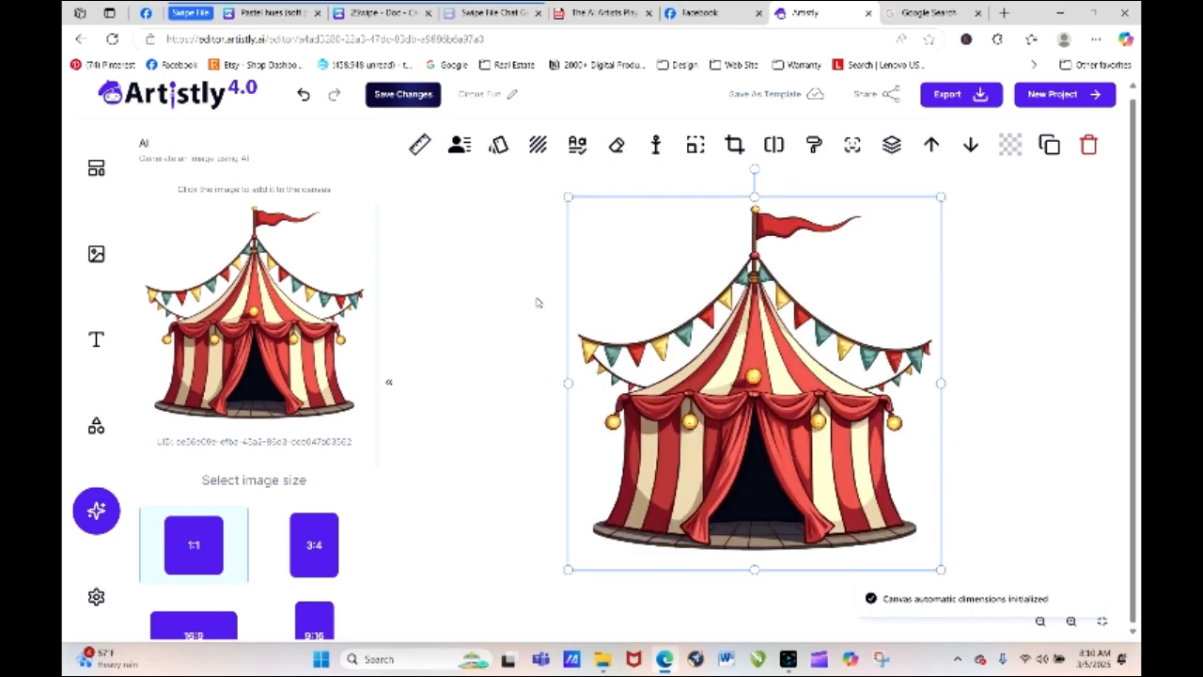
{"action": "left_click_drag", "start_coordinate": [567, 195], "coordinate": [724, 346]}
{"action": "left_click_drag", "start_coordinate": [812, 535], "coordinate": [831, 395]}
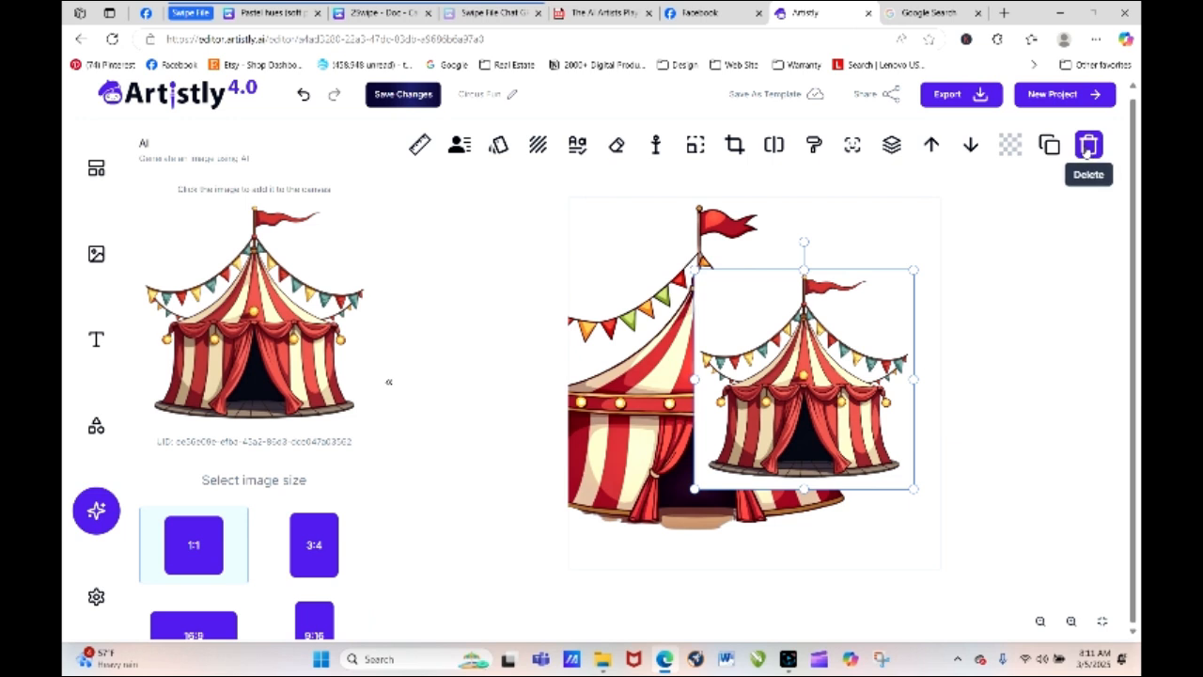
Delete the small new tent and the earlier tent from the canvas.
{"action": "left_click", "coordinate": [1088, 146]}
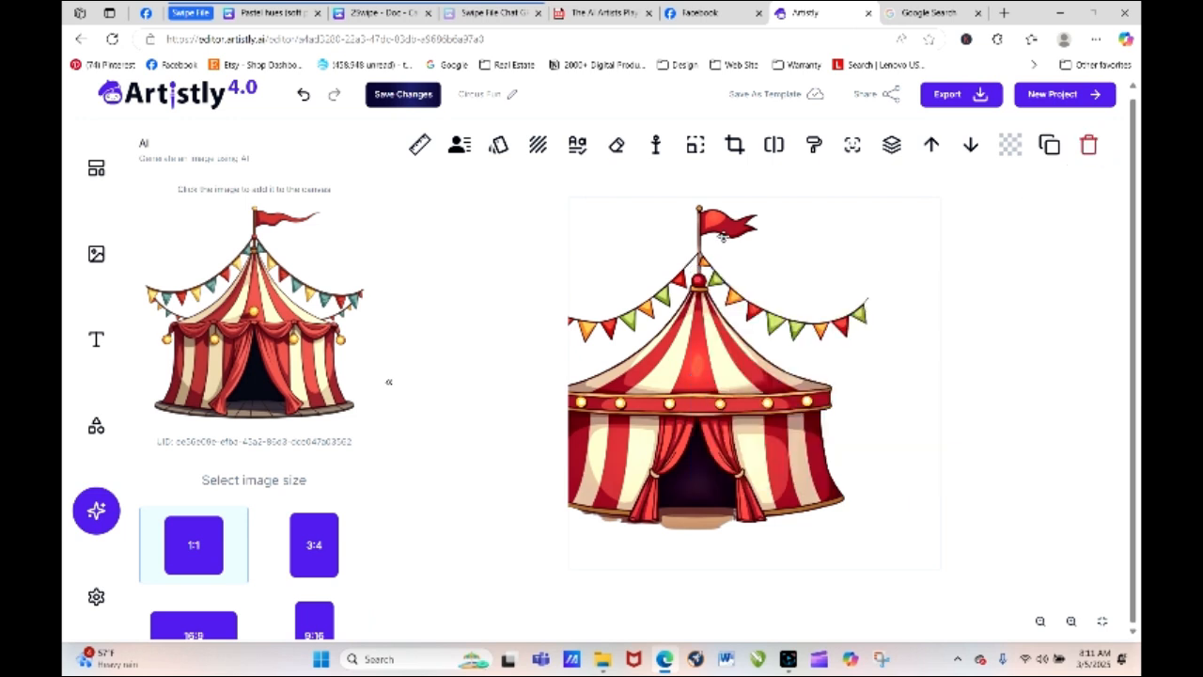
{"action": "left_click", "coordinate": [1089, 148]}
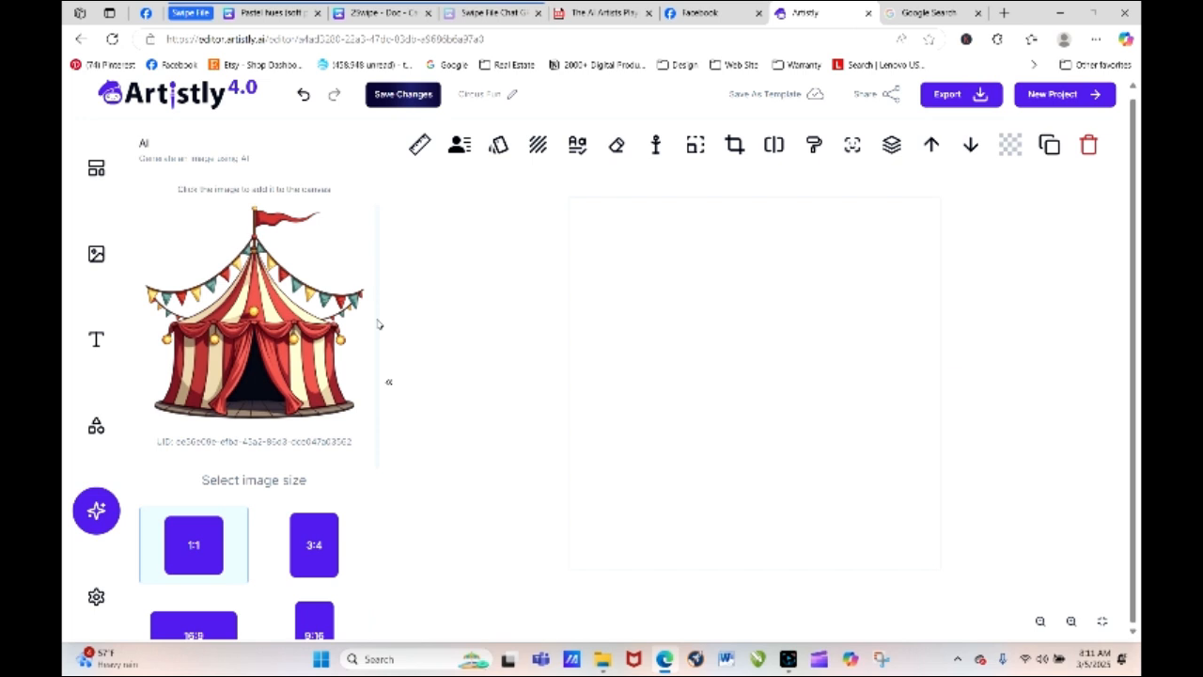
Insert "watercolor, " at the start of the prompt, generate a new 1:1 image and add it to the canvas.
{"action": "scroll", "coordinate": [376, 325], "scroll_direction": "down", "scroll_amount": 3}
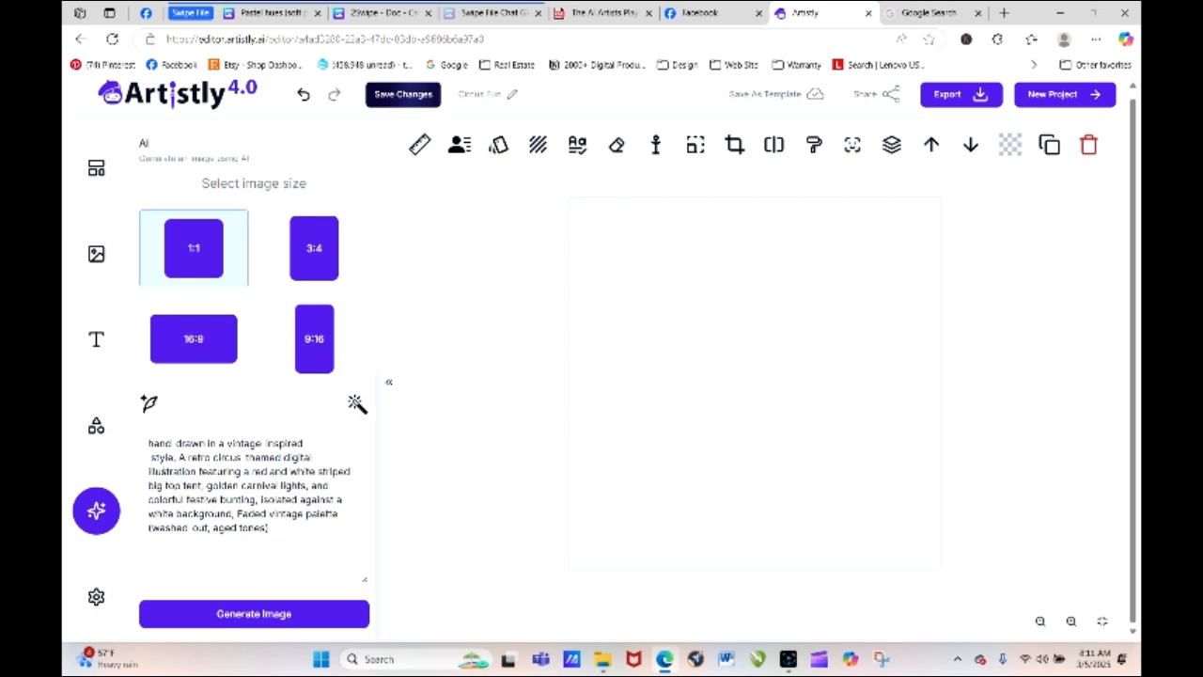
{"action": "left_click", "coordinate": [148, 443]}
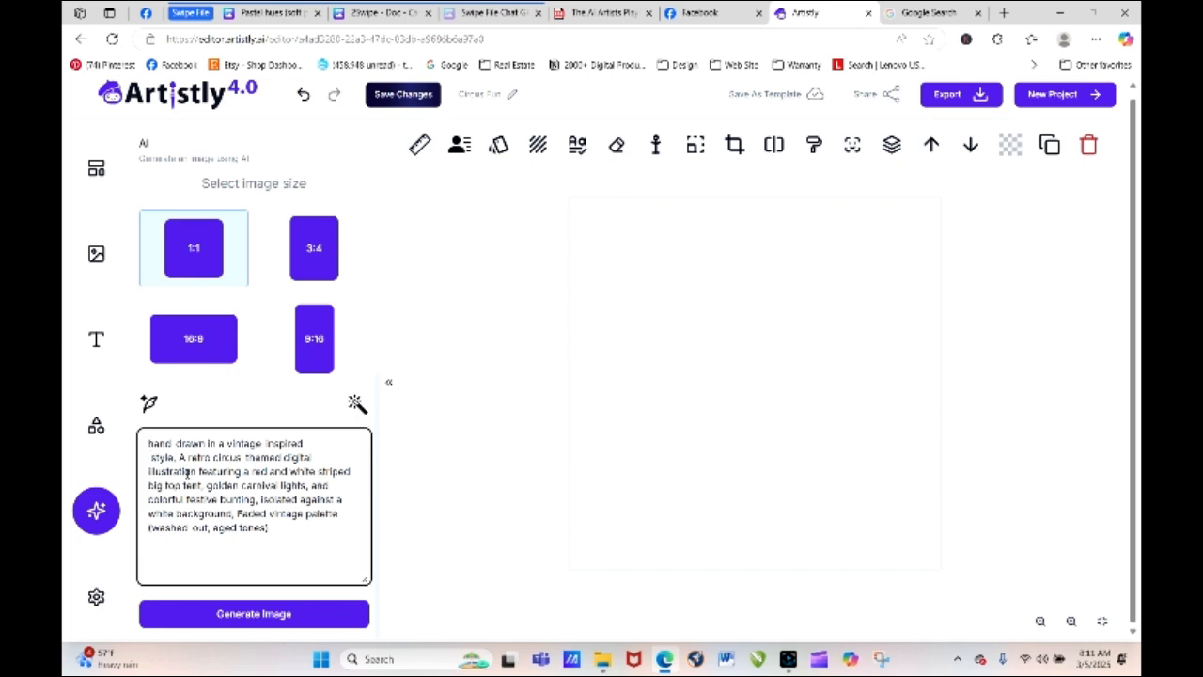
{"action": "type", "text": "water"}
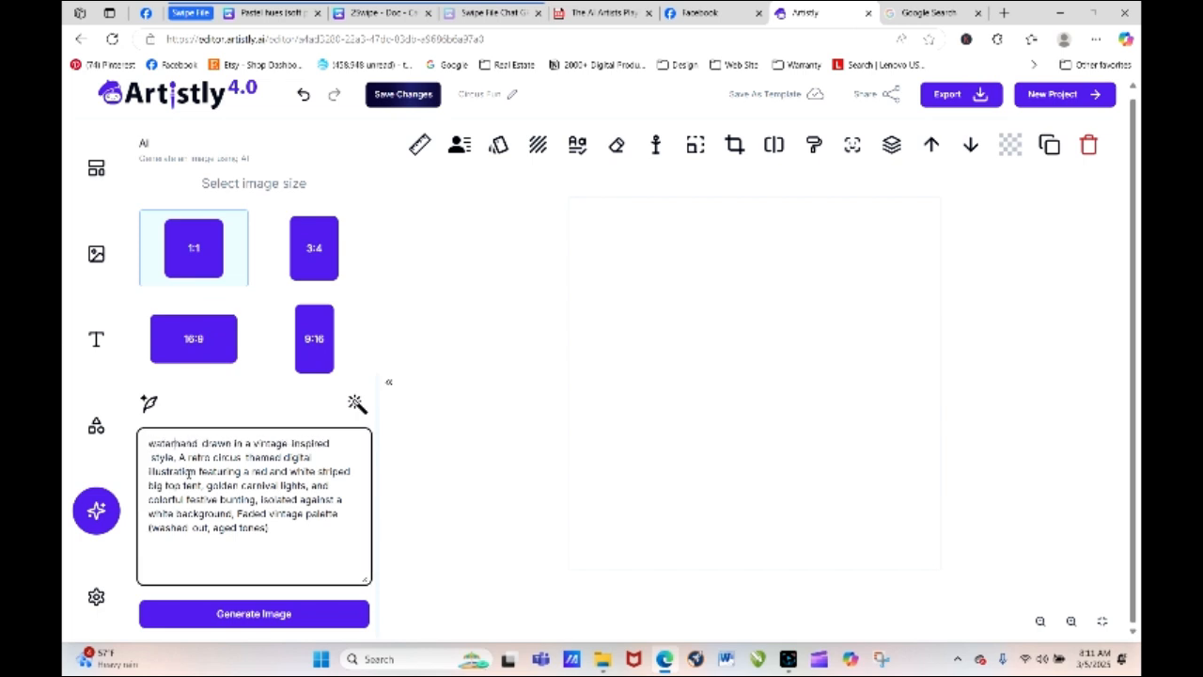
{"action": "type", "text": "color,"}
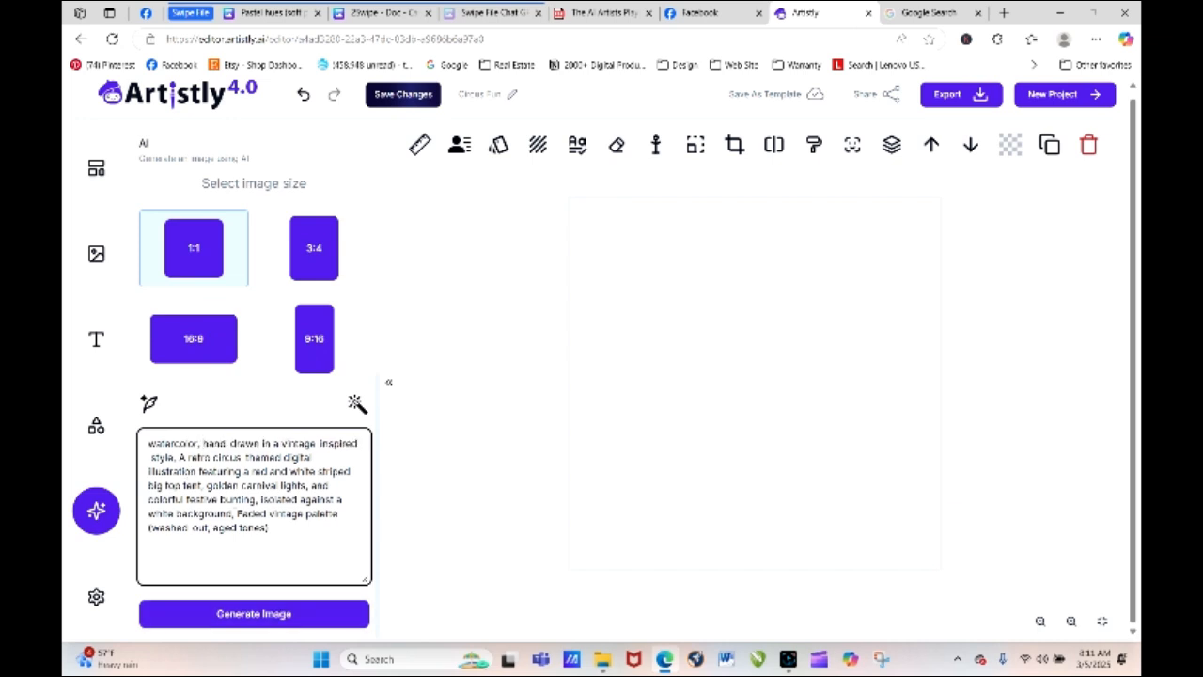
{"action": "left_click", "coordinate": [265, 614]}
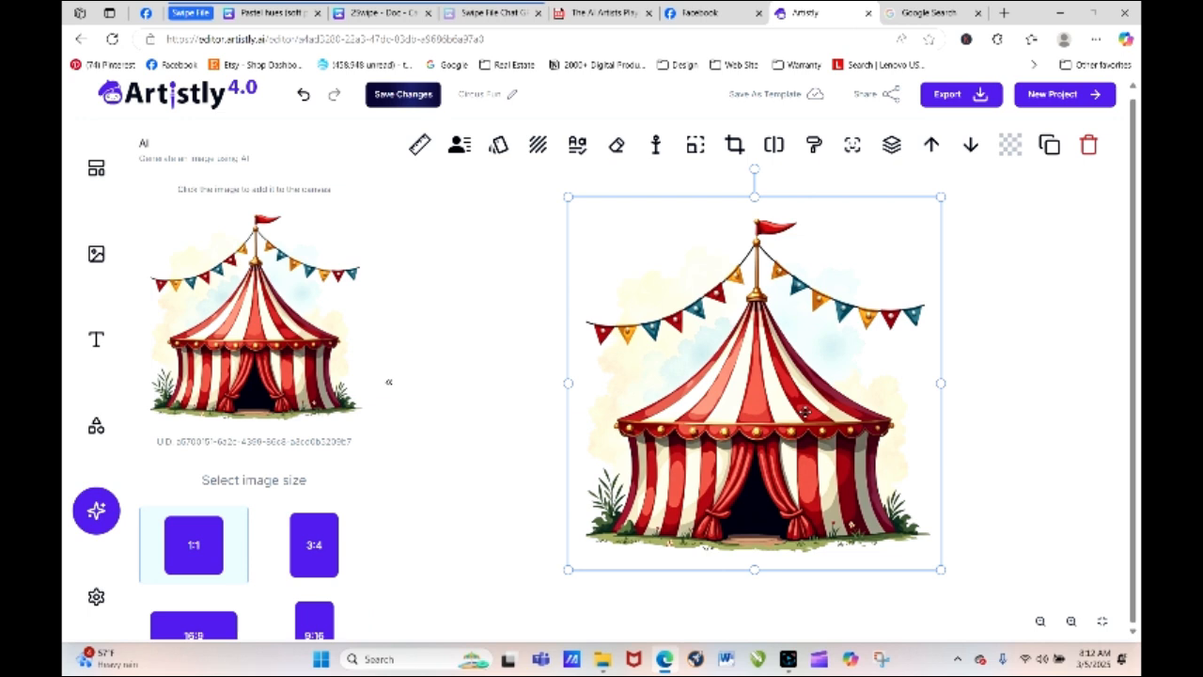
Remove the background from the watercolor tent and add the cutout to the canvas.
{"action": "left_click", "coordinate": [773, 146]}
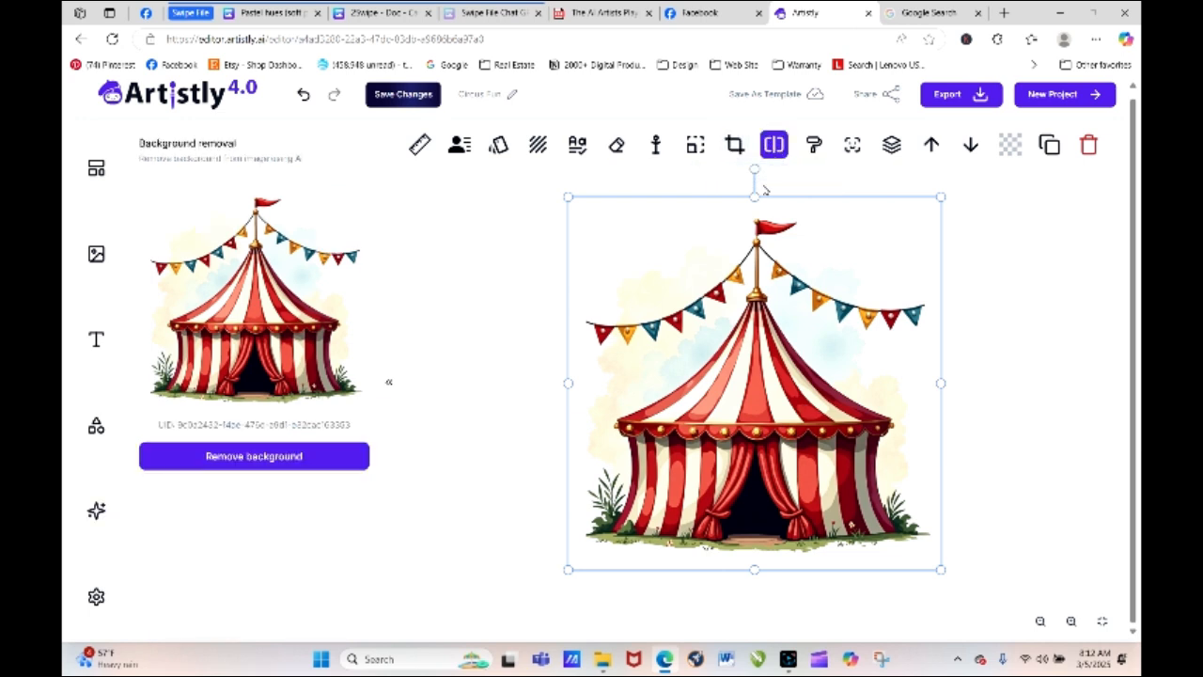
{"action": "left_click", "coordinate": [288, 454]}
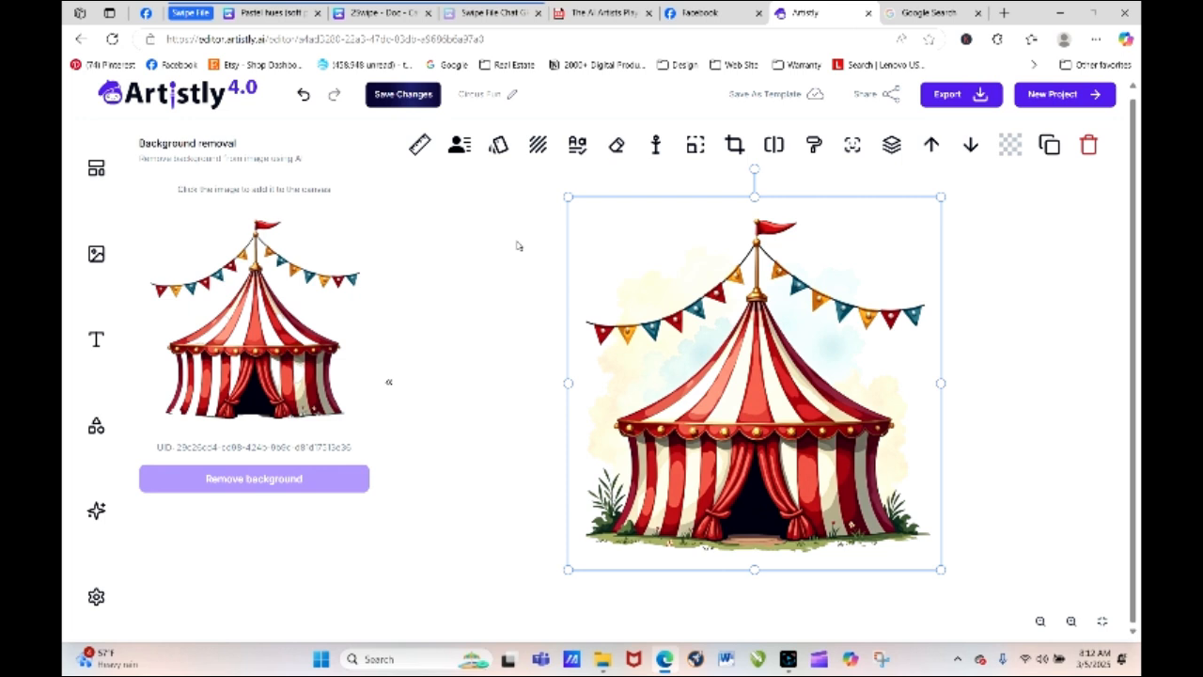
{"action": "left_click", "coordinate": [295, 328]}
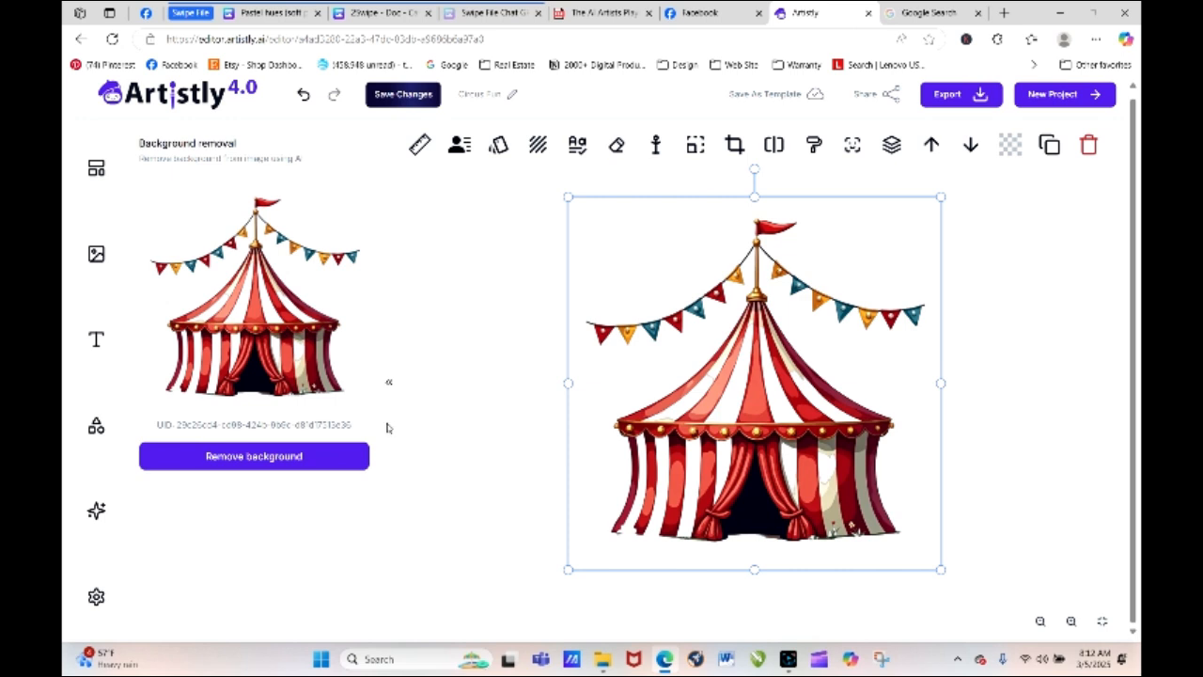
Shrink the cutout tent to well under half the canvas width and place it in the canvas's upper-right corner.
{"action": "left_click", "coordinate": [96, 510]}
{"action": "scroll", "coordinate": [376, 291], "scroll_direction": "down", "scroll_amount": 3}
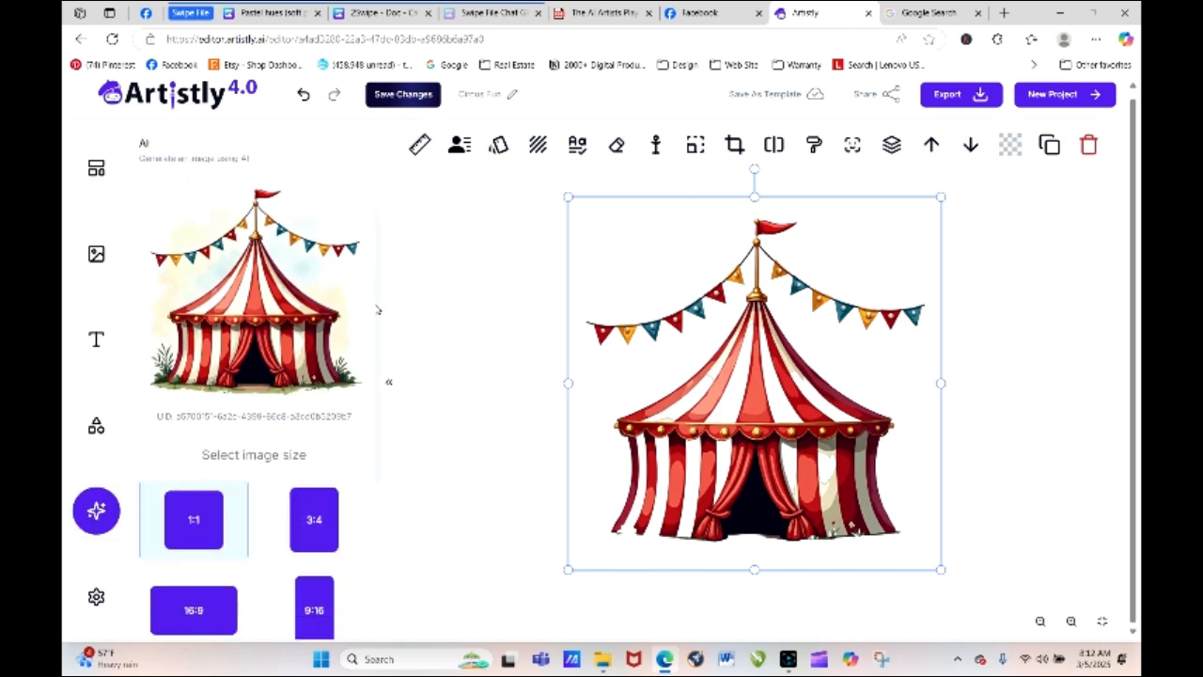
{"action": "left_click_drag", "start_coordinate": [568, 198], "coordinate": [795, 424]}
{"action": "left_click_drag", "start_coordinate": [872, 507], "coordinate": [862, 292]}
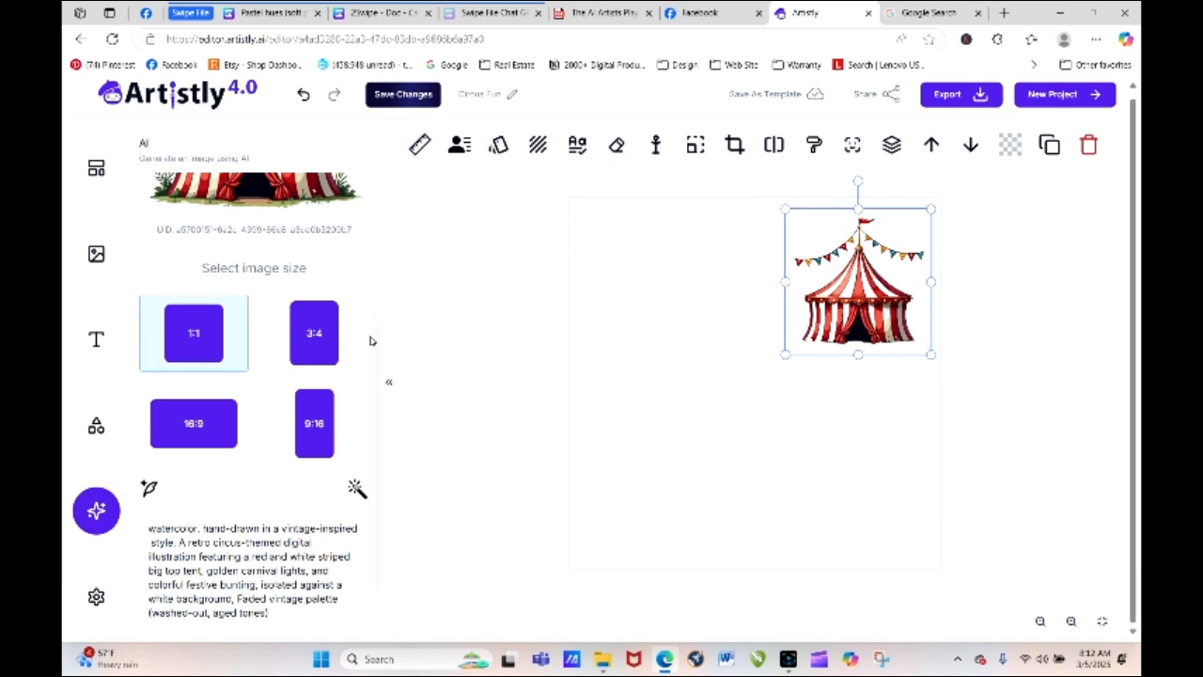
Remove "digital illustration" from the circus prompt in the AI image generator.
{"action": "scroll", "coordinate": [374, 343], "scroll_direction": "down", "scroll_amount": 1}
{"action": "scroll", "coordinate": [376, 364], "scroll_direction": "down", "scroll_amount": 3}
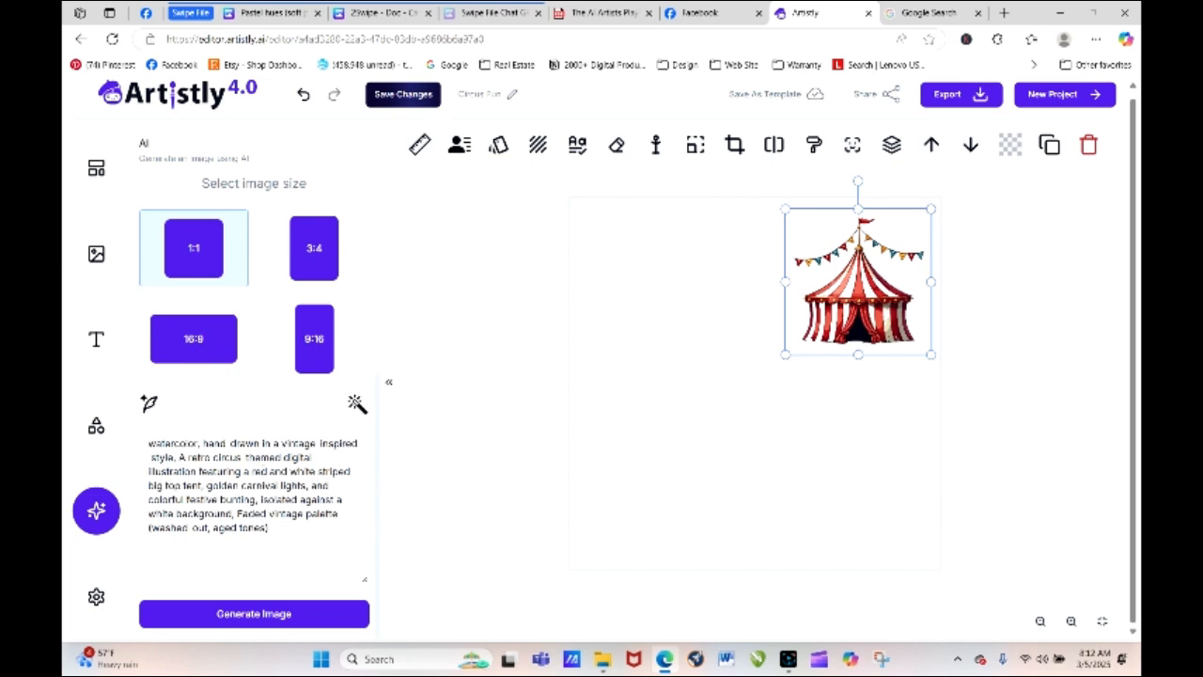
{"action": "left_click_drag", "start_coordinate": [285, 458], "coordinate": [200, 473]}
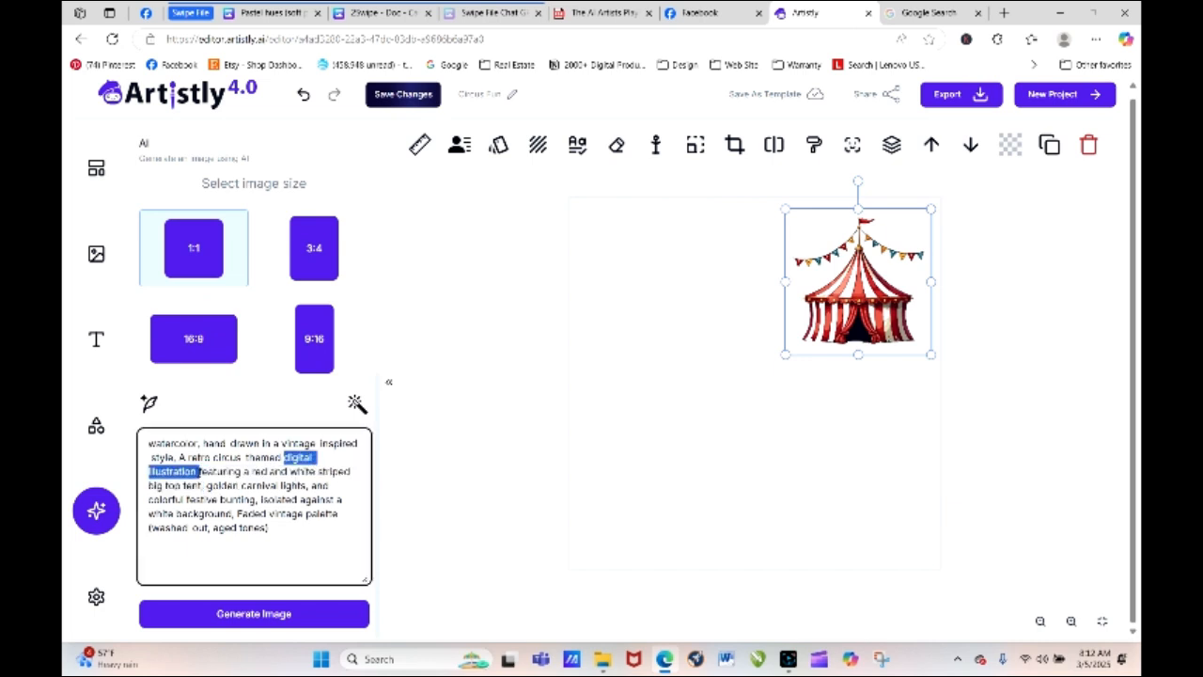
{"action": "key", "text": "BackSpace"}
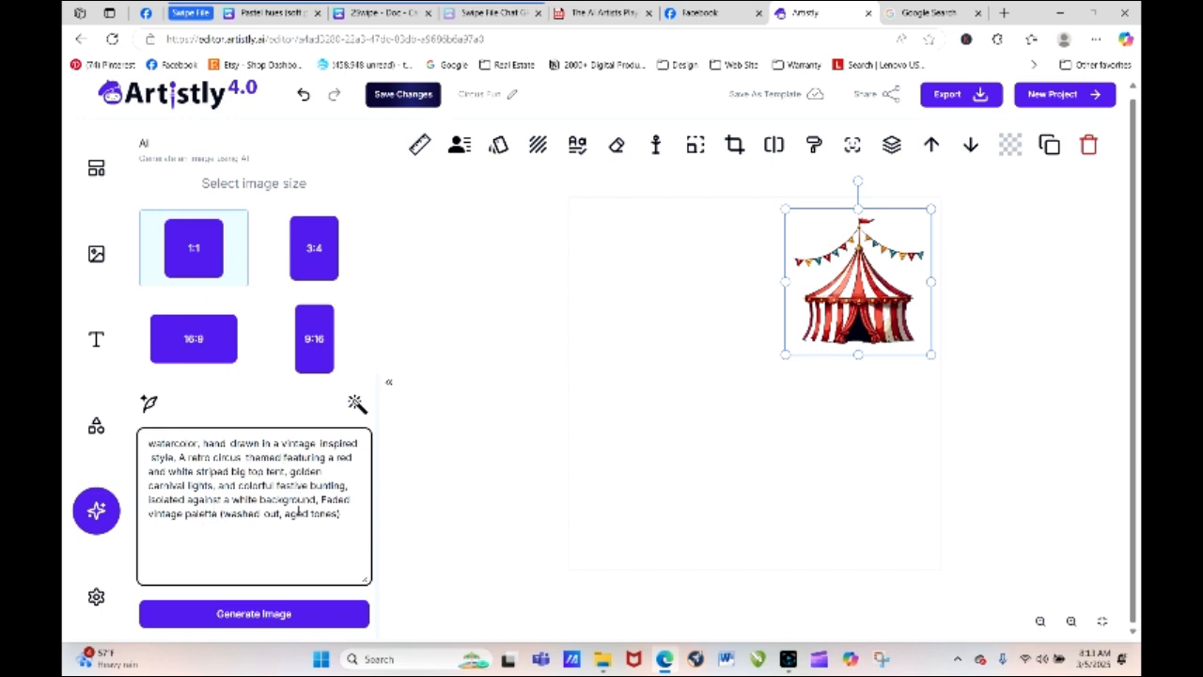
Move "Faded vintage palette (washed-out, aged tones)" to the start of the prompt and remove the line break before "style".
{"action": "left_click_drag", "start_coordinate": [321, 499], "coordinate": [148, 444]}
{"action": "left_click", "coordinate": [344, 519]}
{"action": "left_click", "coordinate": [180, 457]}
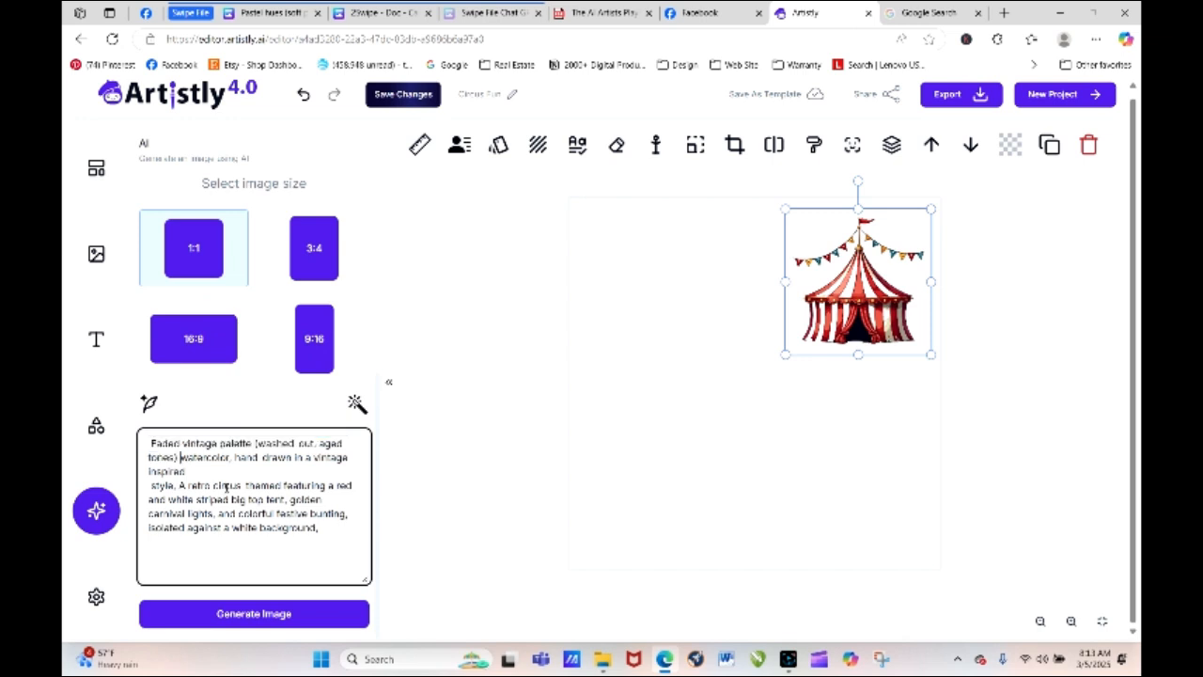
{"action": "left_click", "coordinate": [209, 469]}
{"action": "key", "text": "Delete"}
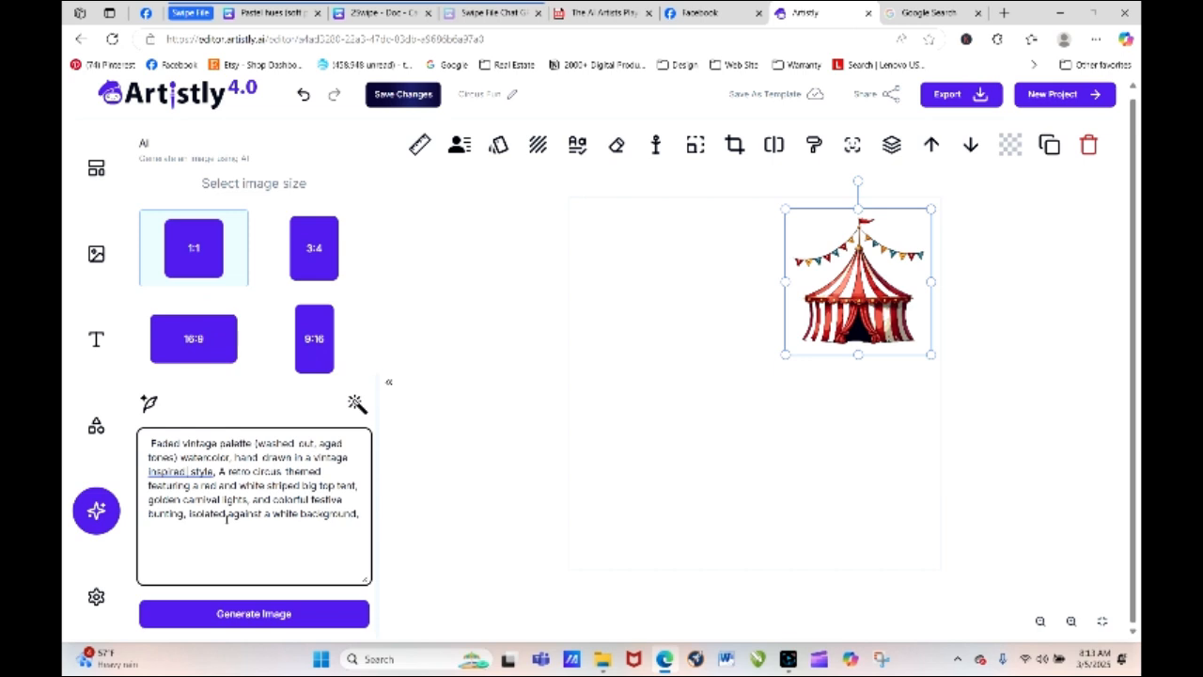
{"action": "key", "text": "Delete"}
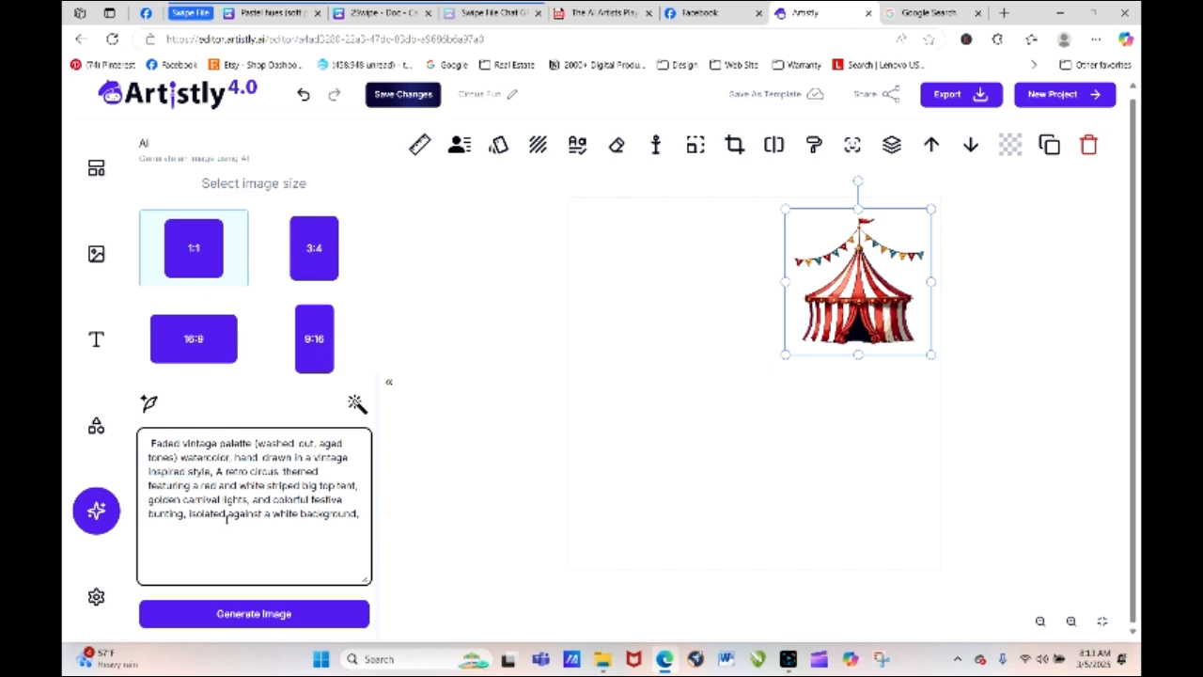
Generate a tent from the revised prompt and place it at about half the canvas width in the canvas's upper-left corner.
{"action": "left_click", "coordinate": [310, 618]}
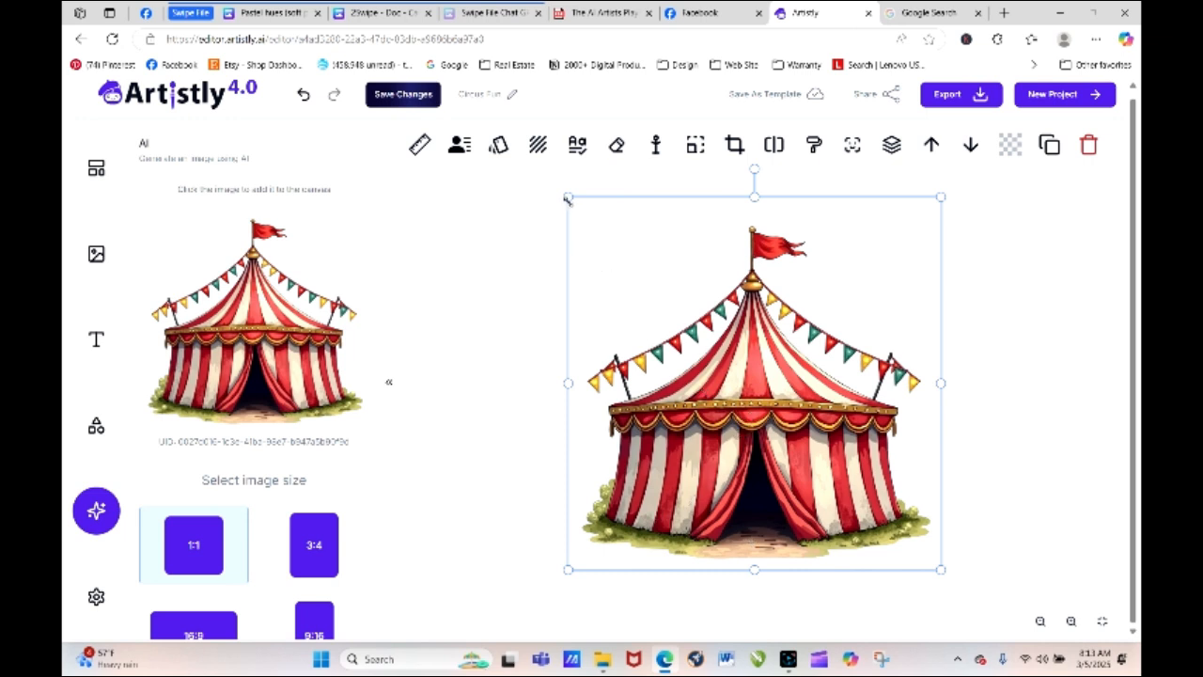
{"action": "left_click_drag", "start_coordinate": [568, 198], "coordinate": [706, 336]}
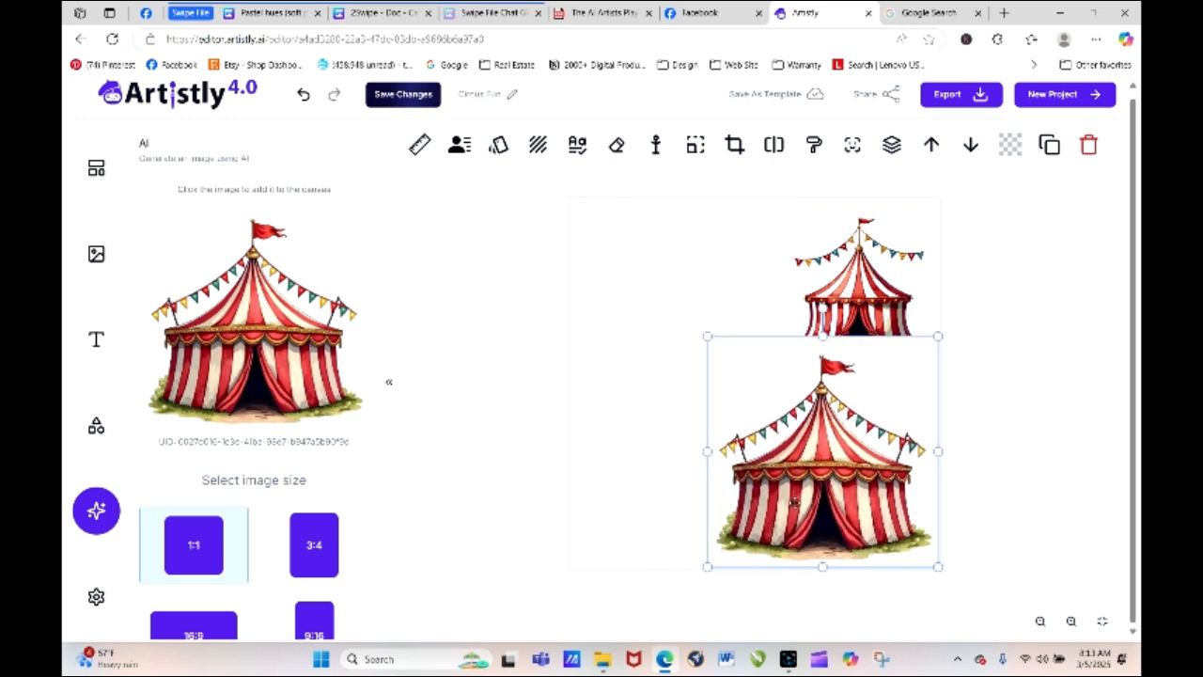
{"action": "left_click_drag", "start_coordinate": [834, 526], "coordinate": [700, 379]}
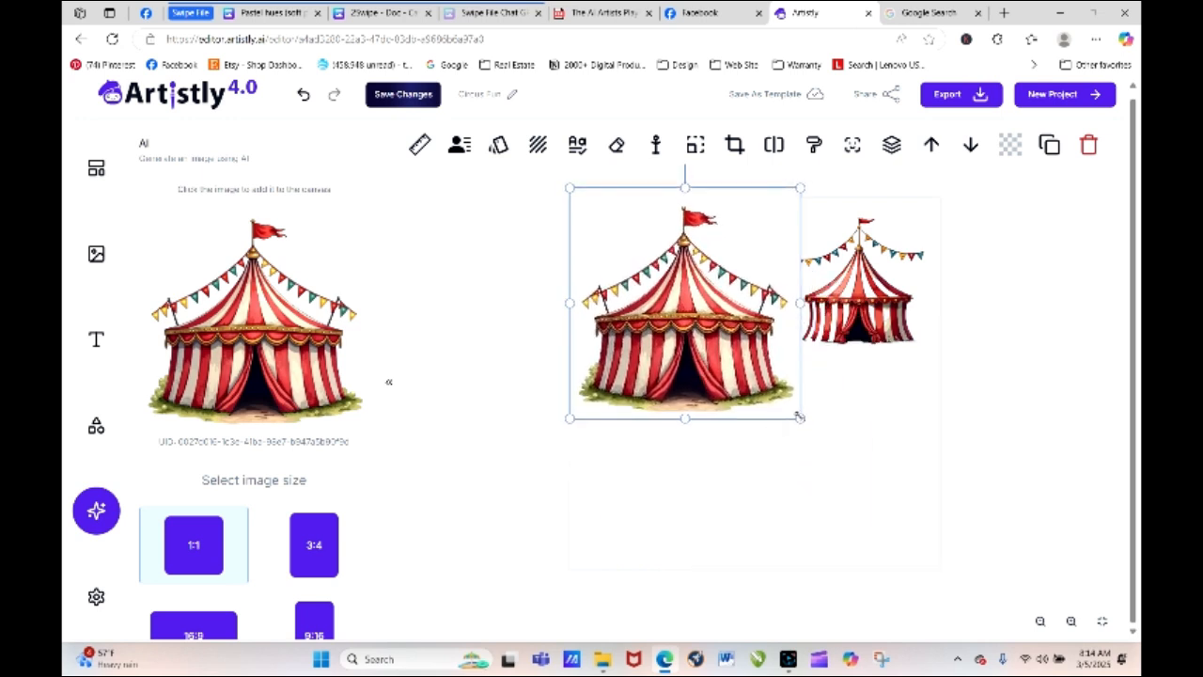
{"action": "left_click_drag", "start_coordinate": [801, 417], "coordinate": [760, 376]}
{"action": "left_click_drag", "start_coordinate": [686, 310], "coordinate": [705, 324]}
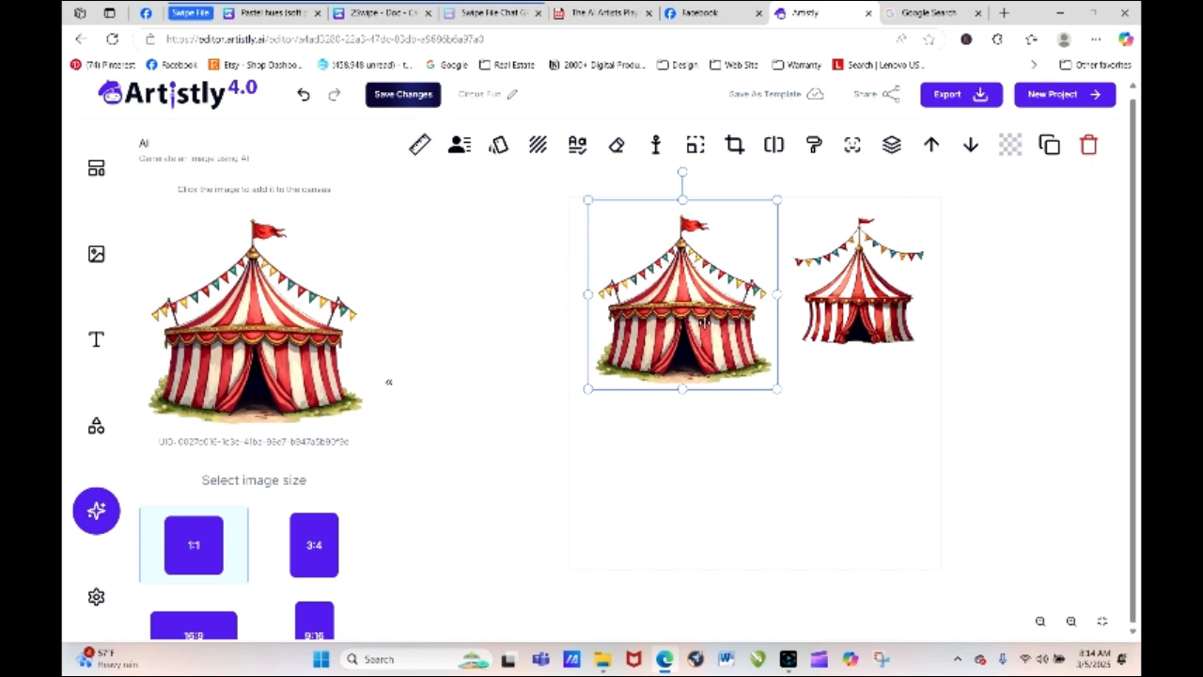
Enlarge the earlier cutout tent to slightly under half the canvas width and line it up beside the new tent.
{"action": "left_click", "coordinate": [871, 278]}
{"action": "left_click_drag", "start_coordinate": [790, 353], "coordinate": [778, 400]}
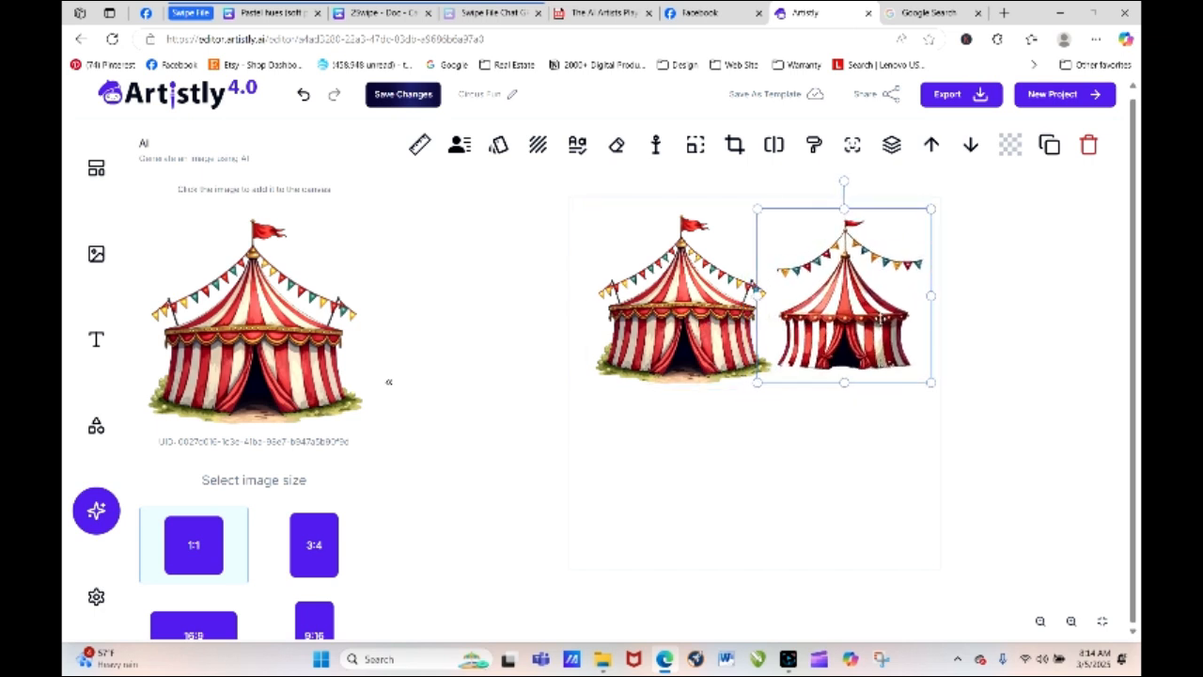
{"action": "mouse_move", "coordinate": [879, 315]}
{"action": "left_mouse_down"}
{"action": "mouse_move", "coordinate": [915, 345]}
{"action": "mouse_move", "coordinate": [898, 306]}
{"action": "mouse_move", "coordinate": [896, 316]}
{"action": "left_mouse_up"}
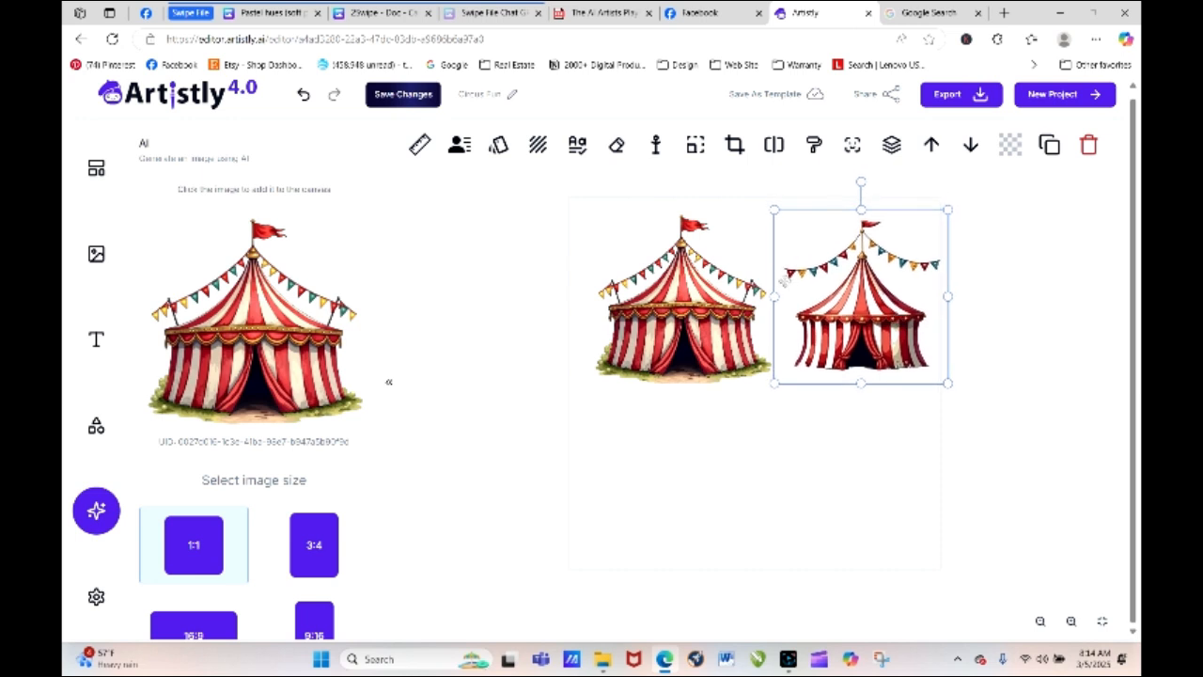
{"action": "mouse_move", "coordinate": [697, 288]}
{"action": "left_mouse_down"}
{"action": "mouse_move", "coordinate": [643, 273]}
{"action": "mouse_move", "coordinate": [685, 294]}
{"action": "left_mouse_up"}
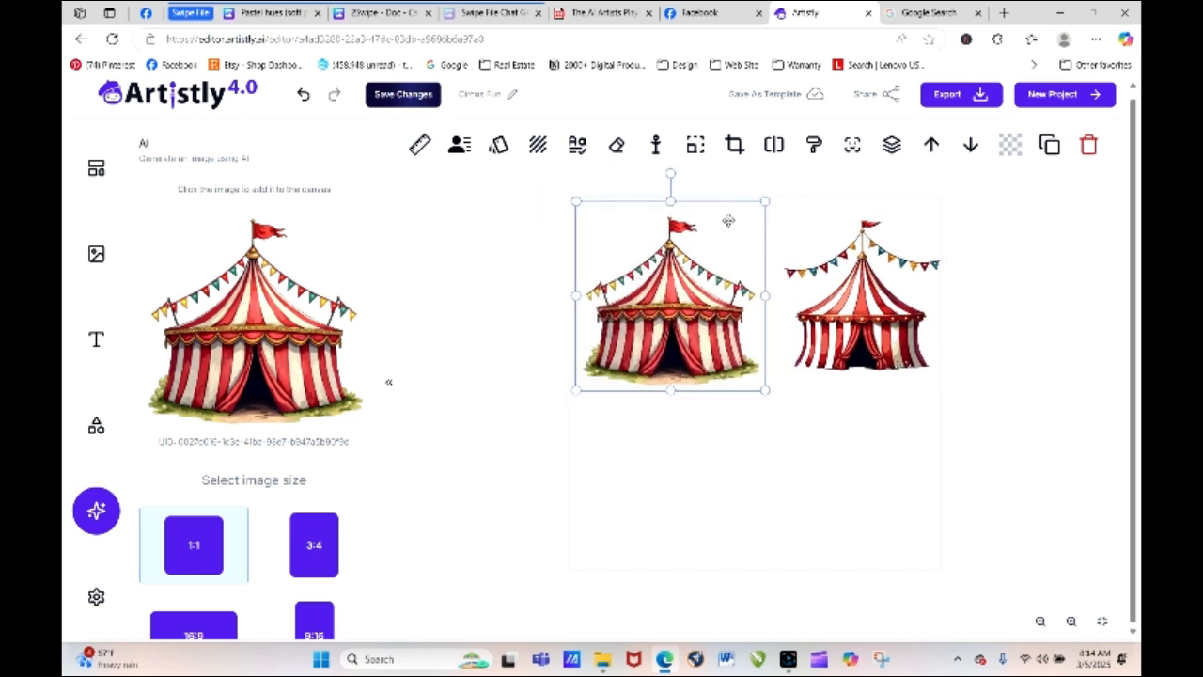
{"action": "mouse_move", "coordinate": [844, 270]}
{"action": "left_mouse_down"}
{"action": "mouse_move", "coordinate": [825, 322]}
{"action": "mouse_move", "coordinate": [835, 260]}
{"action": "mouse_move", "coordinate": [847, 280]}
{"action": "left_mouse_up"}
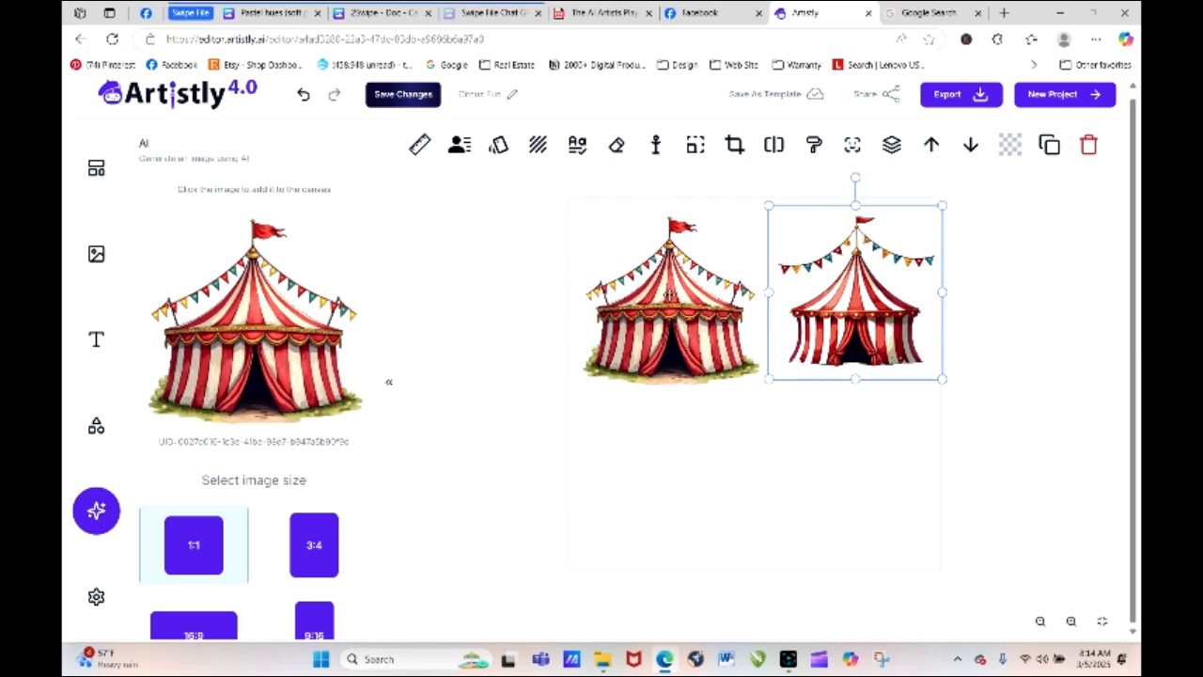
Remove the background from the newly generated tent and add the cutout to the canvas.
{"action": "left_click", "coordinate": [668, 274]}
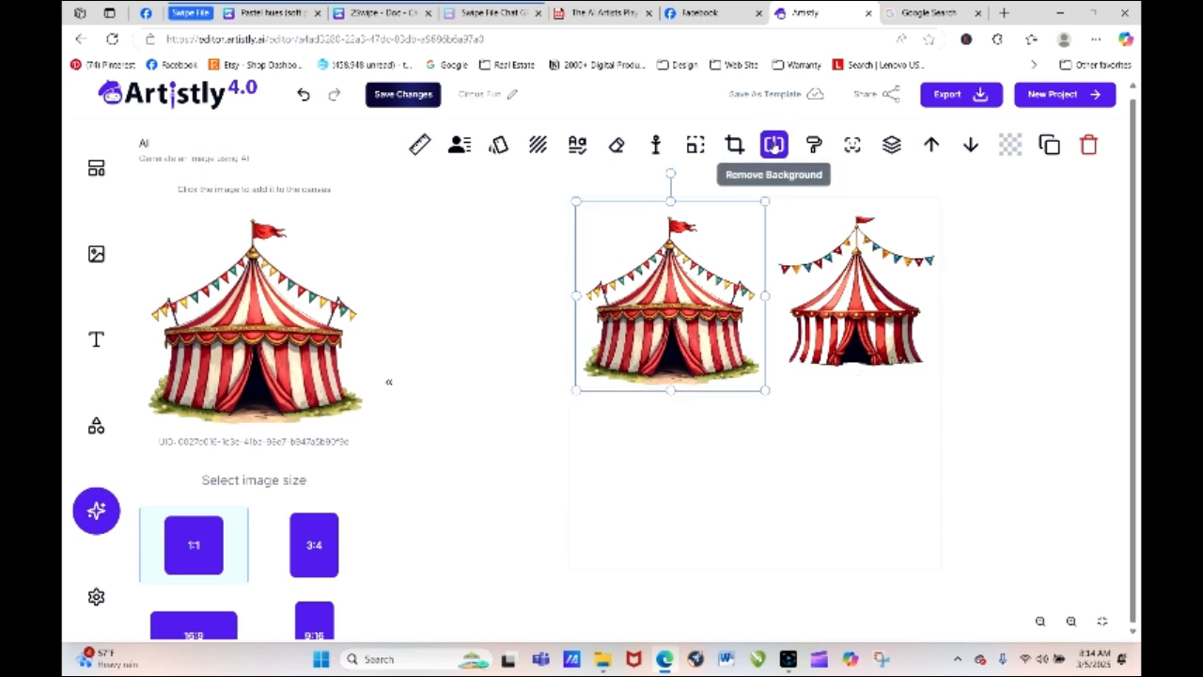
{"action": "left_click", "coordinate": [774, 144]}
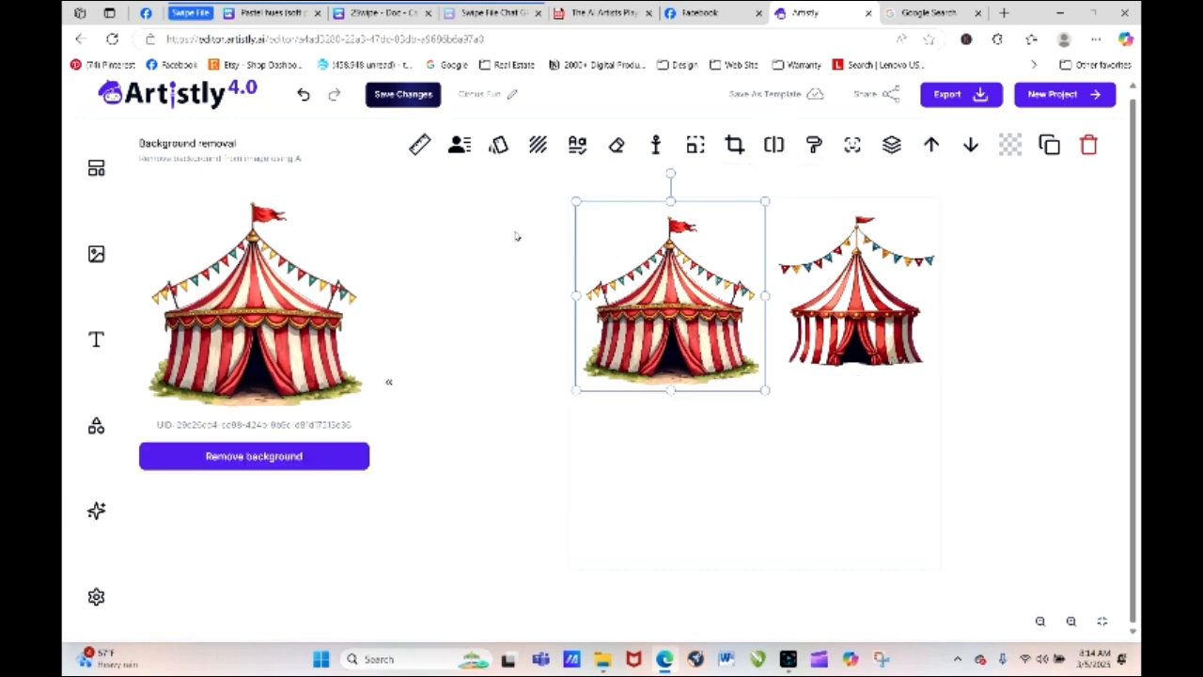
{"action": "left_click", "coordinate": [261, 458]}
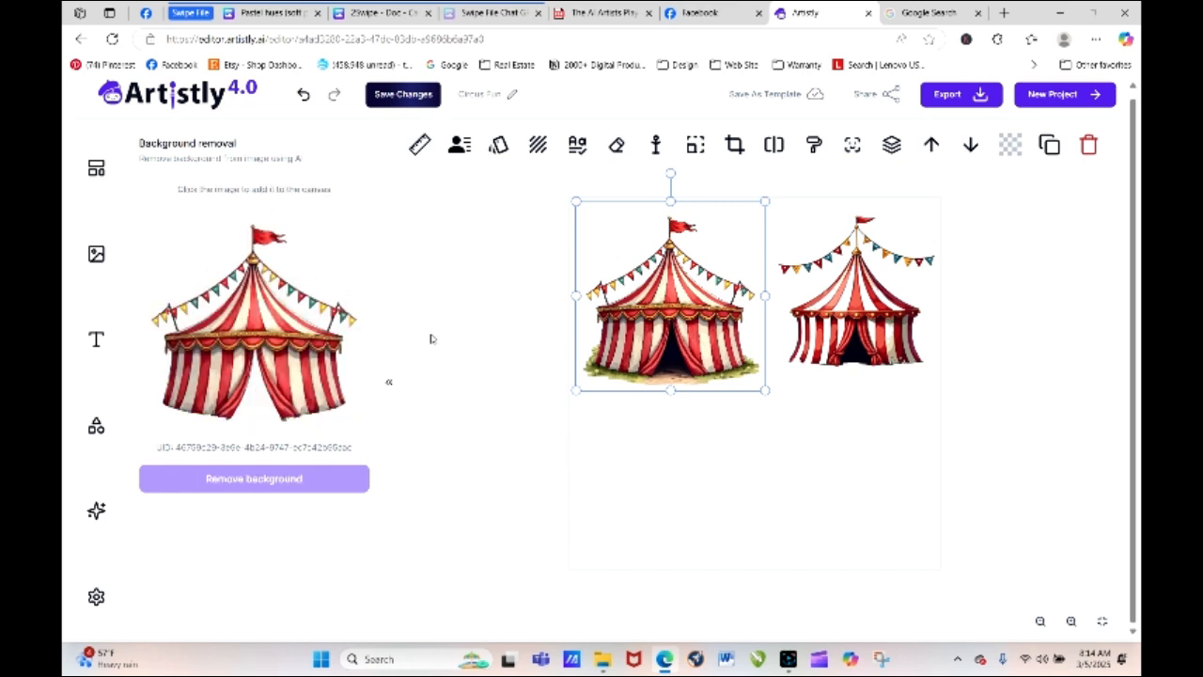
{"action": "left_click", "coordinate": [263, 329]}
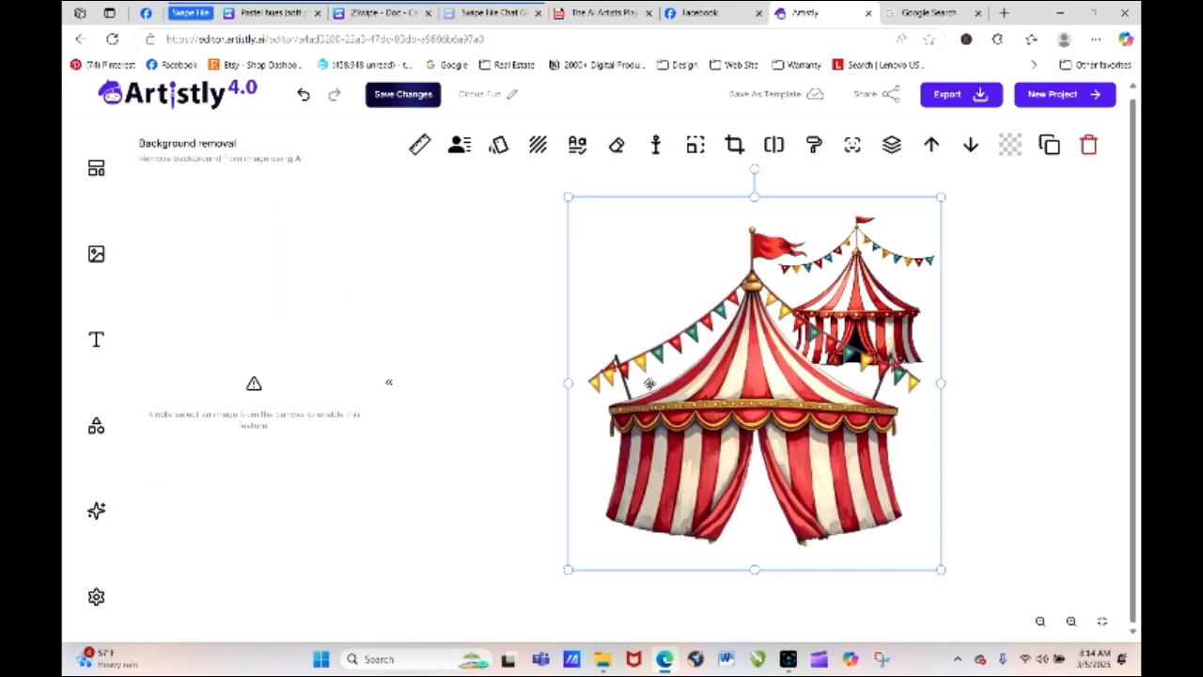
Shrink the new cutout tent to slightly under half the canvas width and place it in the upper-left corner beside the other tent.
{"action": "left_click", "coordinate": [648, 383]}
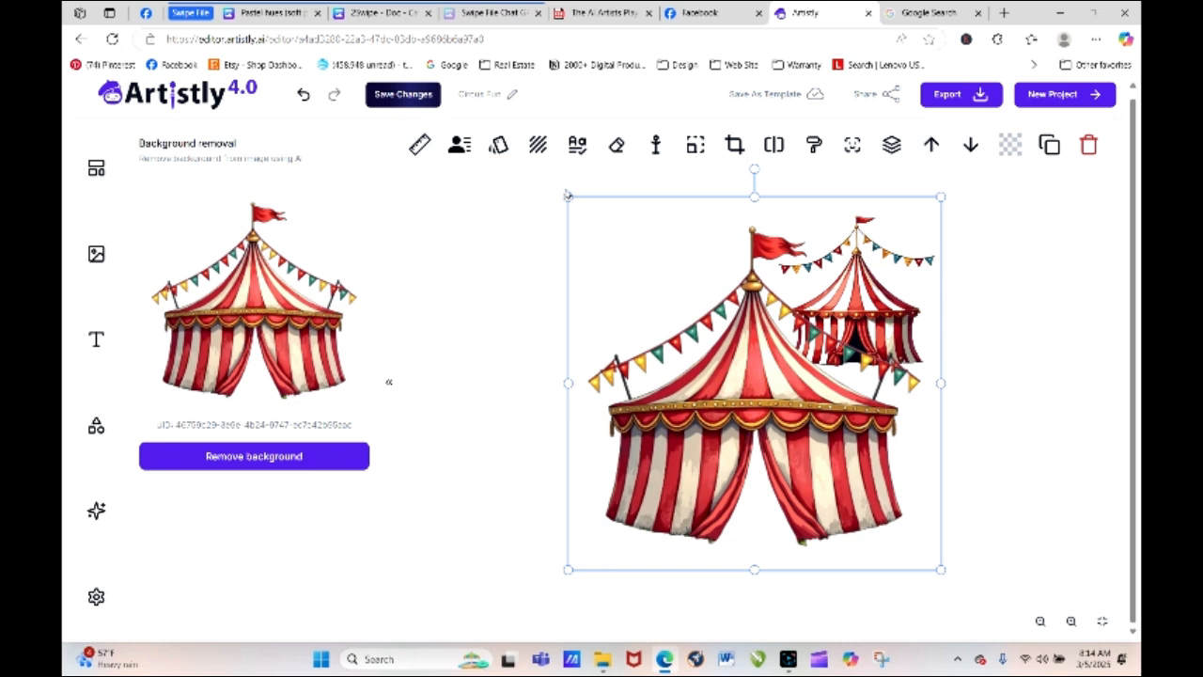
{"action": "left_click_drag", "start_coordinate": [567, 195], "coordinate": [651, 299]}
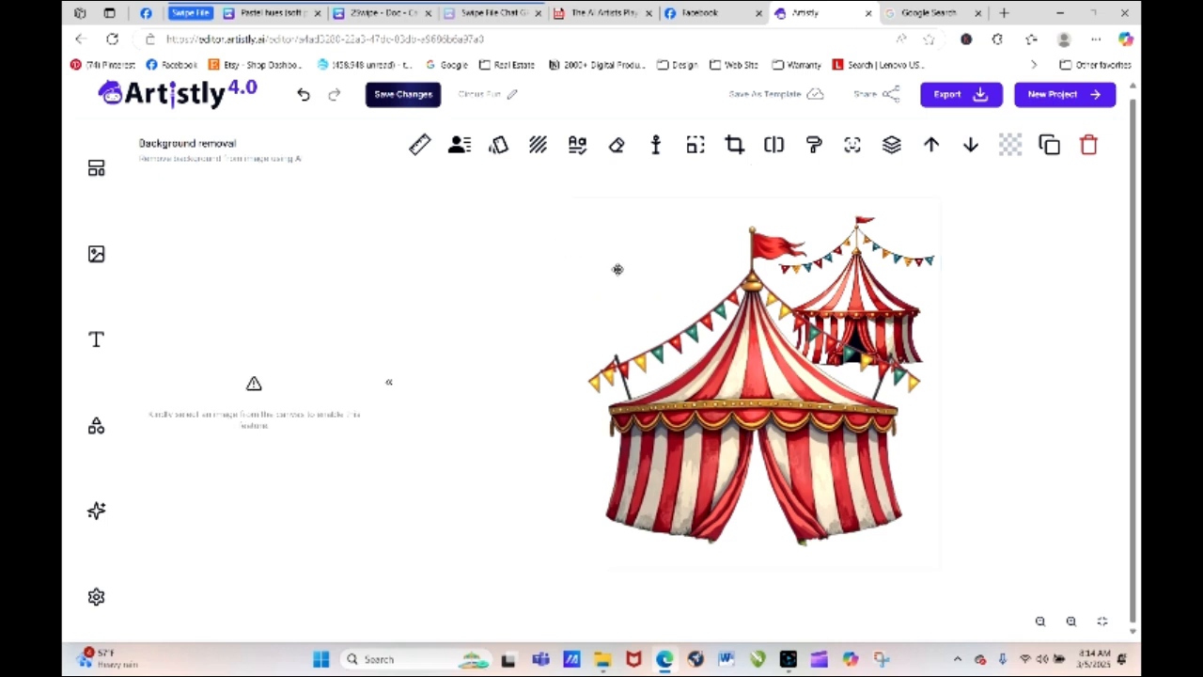
{"action": "left_click", "coordinate": [727, 391]}
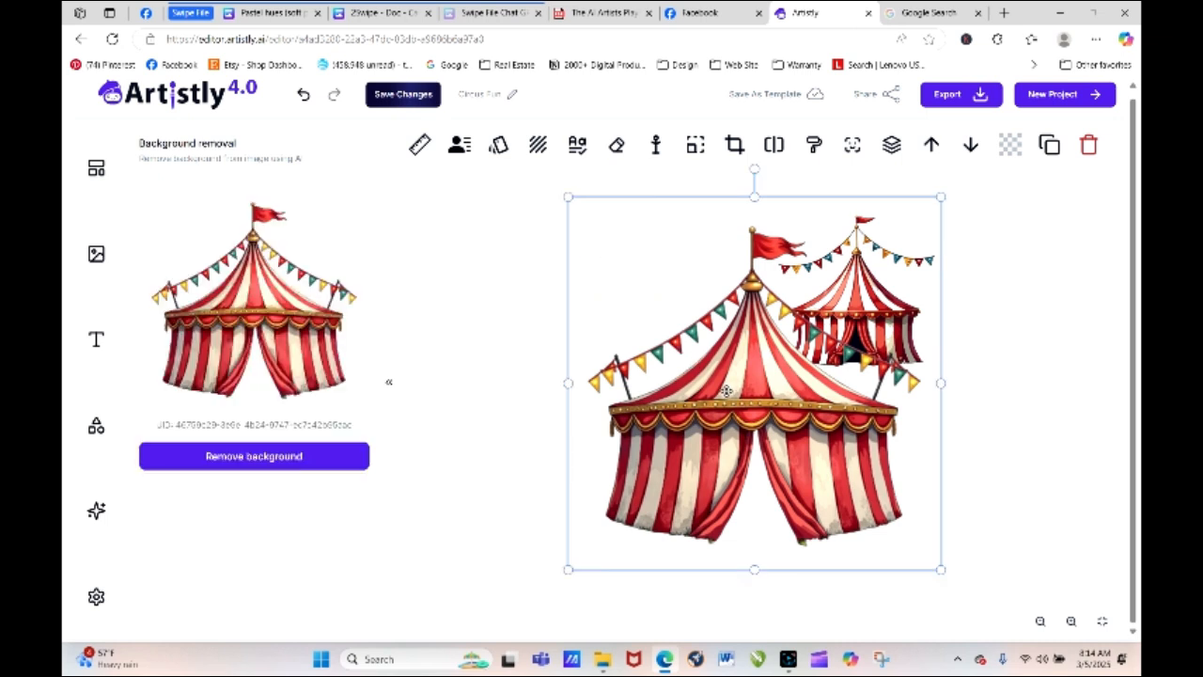
{"action": "left_click_drag", "start_coordinate": [570, 197], "coordinate": [738, 407]}
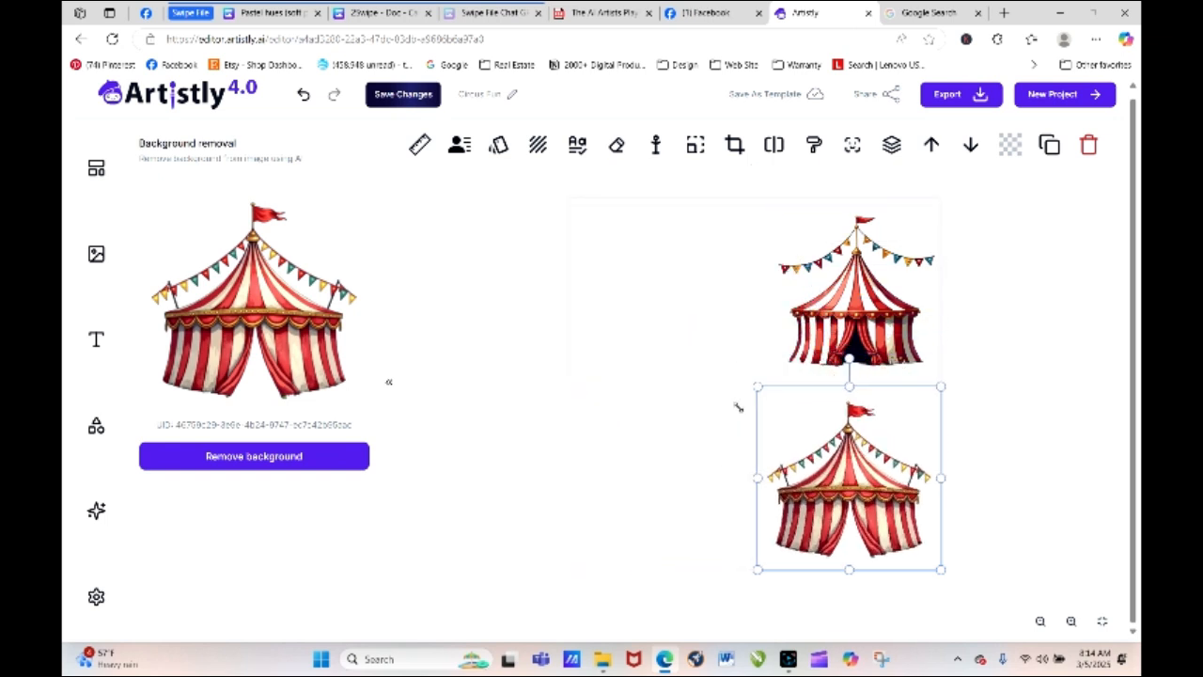
{"action": "left_click_drag", "start_coordinate": [811, 491], "coordinate": [629, 309]}
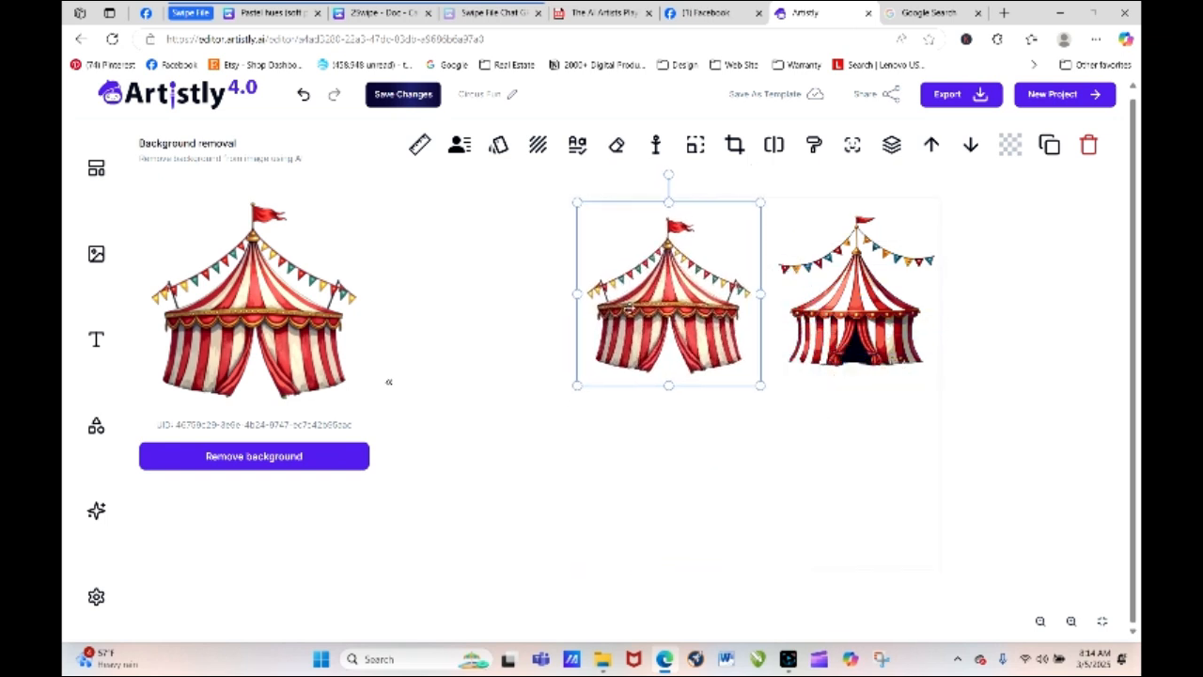
{"action": "mouse_move", "coordinate": [576, 202]}
{"action": "left_mouse_down"}
{"action": "mouse_move", "coordinate": [612, 236]}
{"action": "mouse_move", "coordinate": [591, 218]}
{"action": "left_mouse_up"}
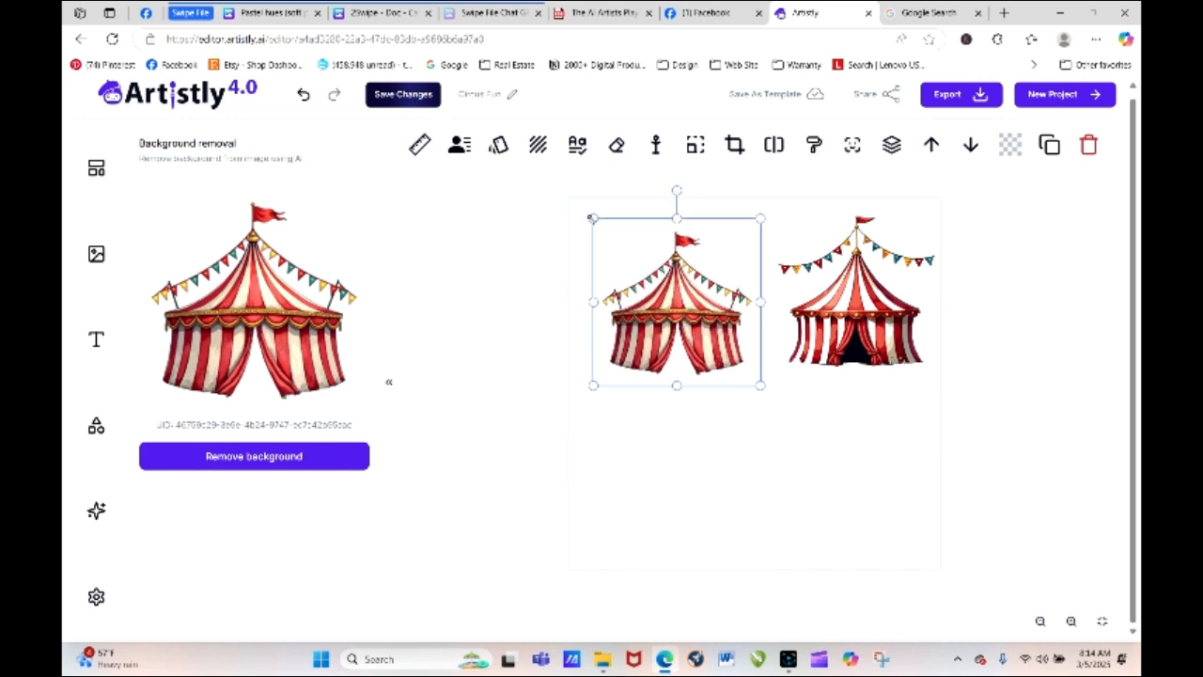
{"action": "left_click_drag", "start_coordinate": [697, 357], "coordinate": [700, 344]}
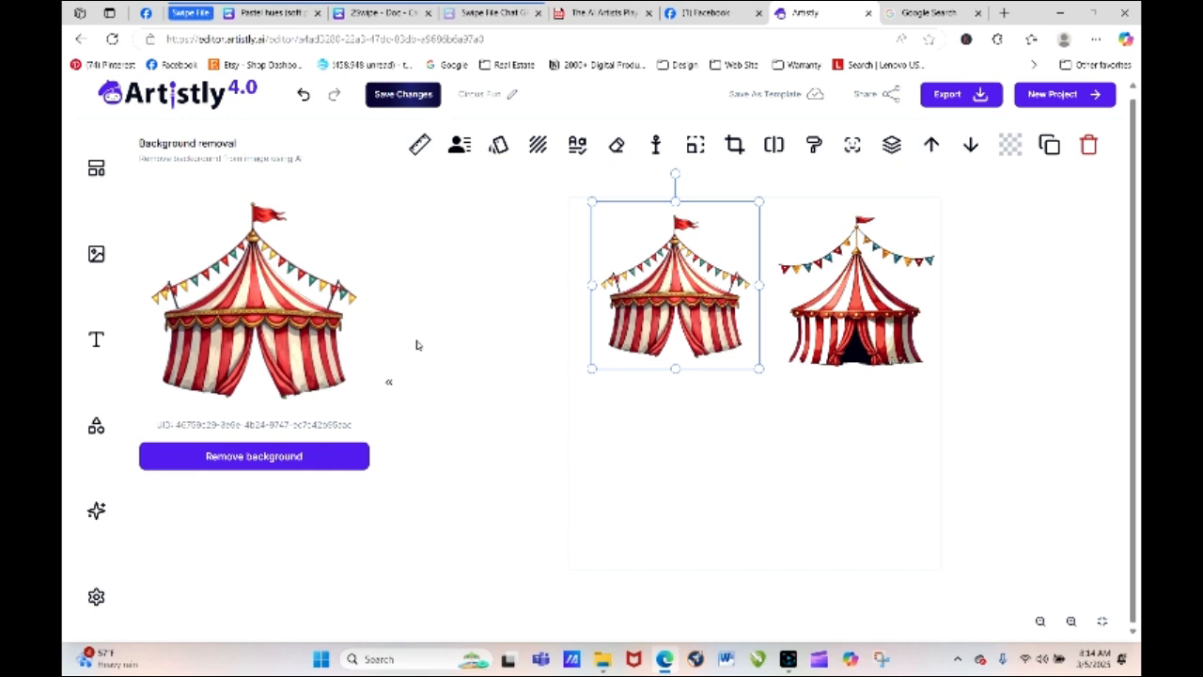
Replace "red and white striped big top tent, golden carnival lights, and colorful festive bunting" with "lion" in the AI image prompt.
{"action": "left_click", "coordinate": [95, 512]}
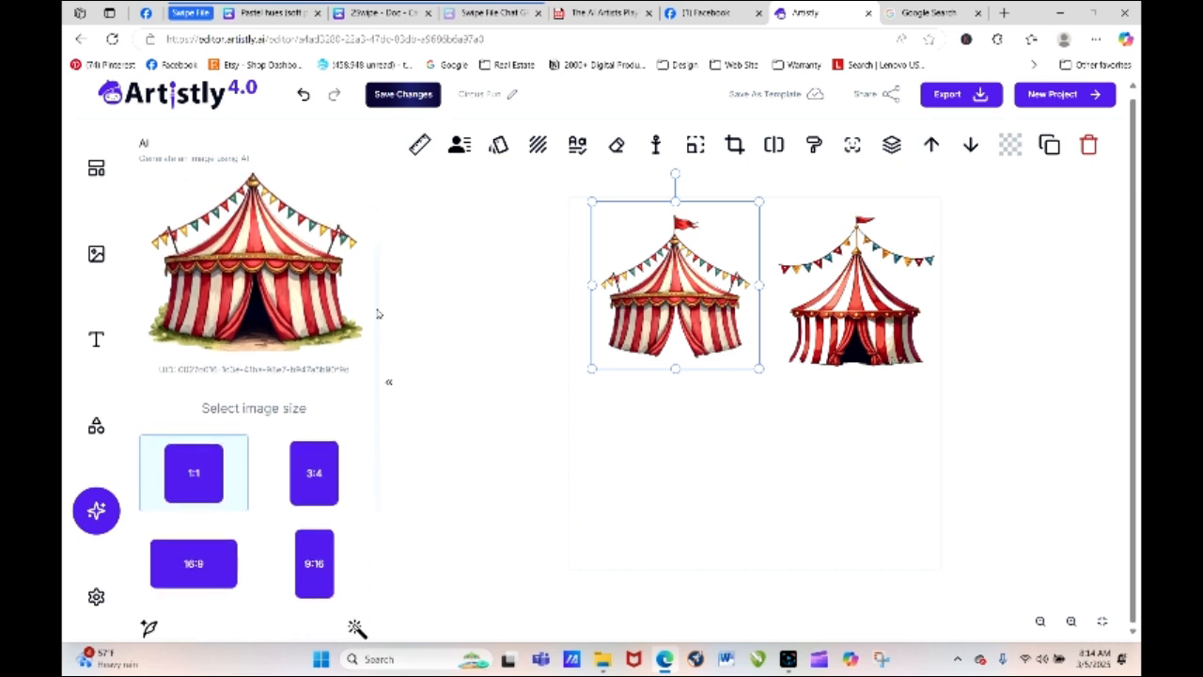
{"action": "scroll", "coordinate": [376, 313], "scroll_direction": "down", "scroll_amount": 3}
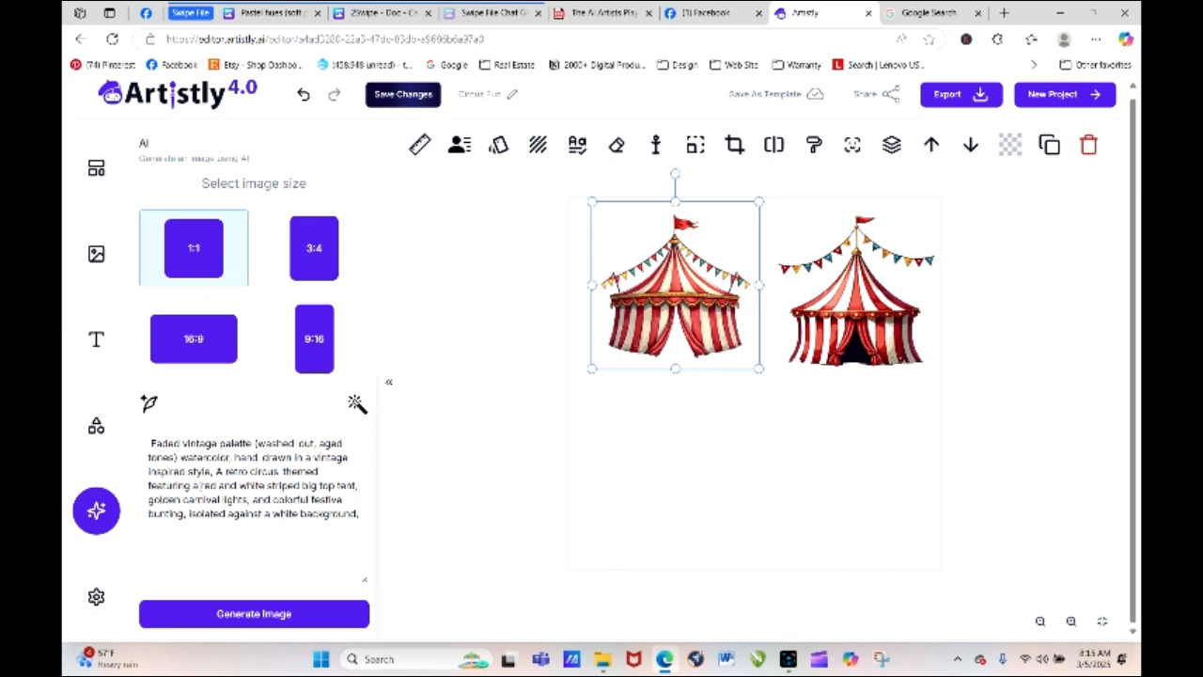
{"action": "left_click_drag", "start_coordinate": [201, 485], "coordinate": [356, 486]}
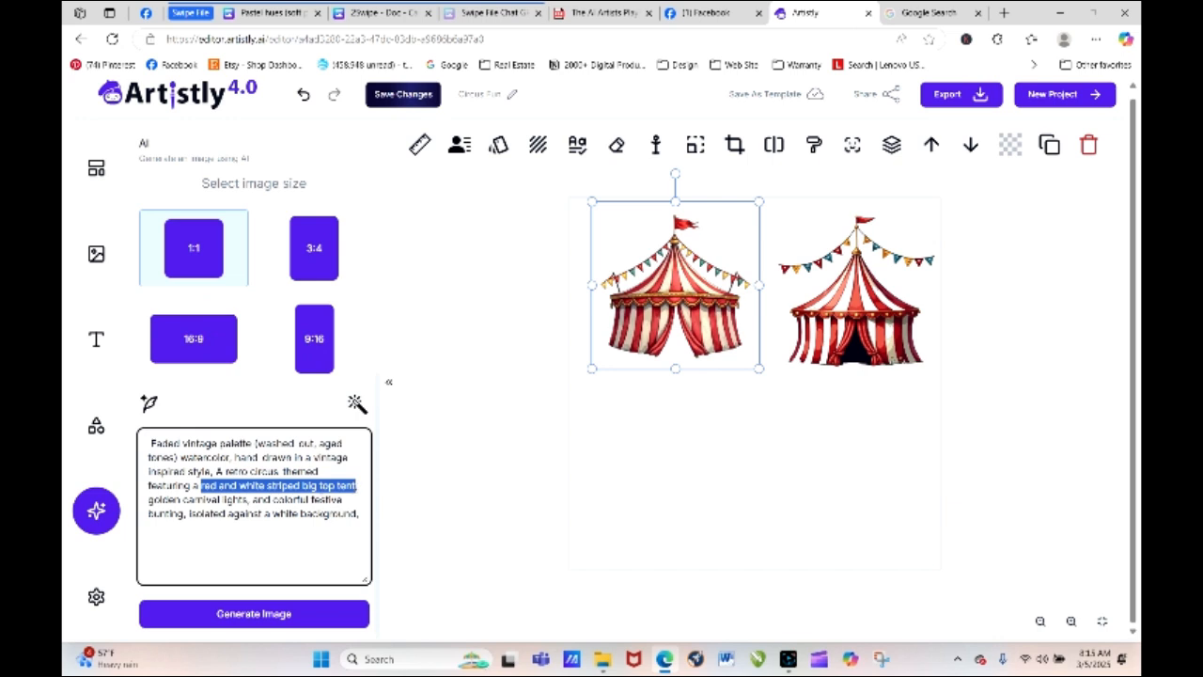
{"action": "left_click", "coordinate": [200, 485]}
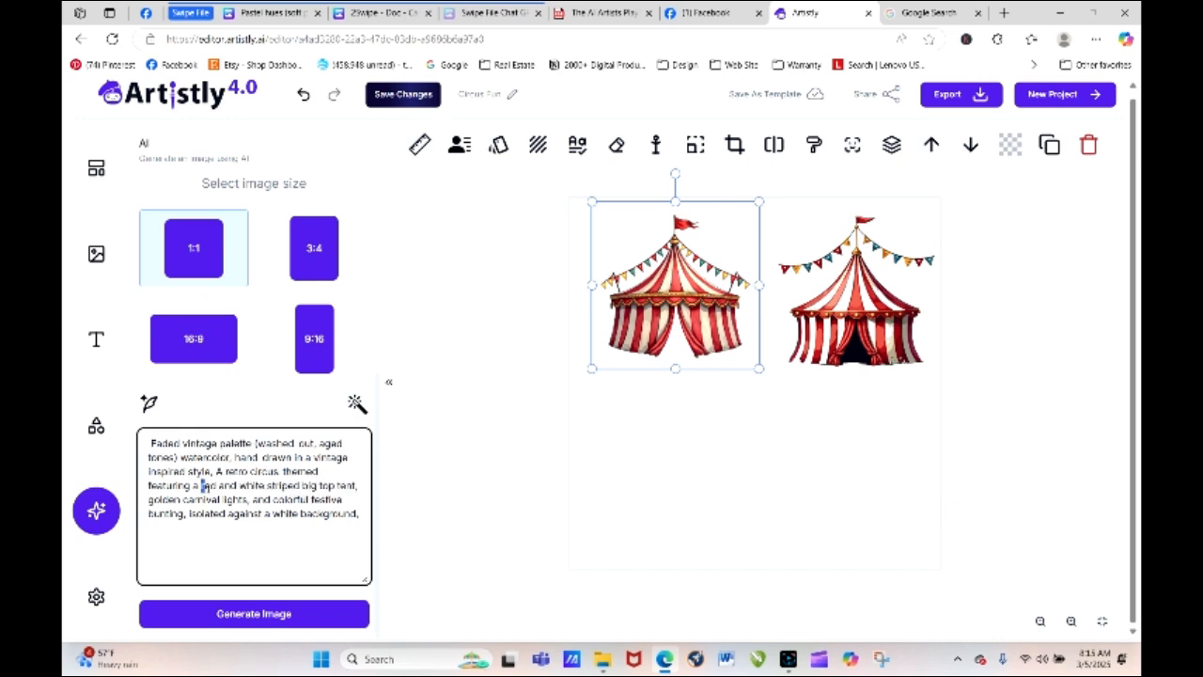
{"action": "mouse_move", "coordinate": [200, 485]}
{"action": "left_mouse_down"}
{"action": "mouse_move", "coordinate": [212, 499]}
{"action": "mouse_move", "coordinate": [344, 499]}
{"action": "mouse_move", "coordinate": [324, 514]}
{"action": "mouse_move", "coordinate": [179, 514]}
{"action": "mouse_move", "coordinate": [184, 523]}
{"action": "left_mouse_up"}
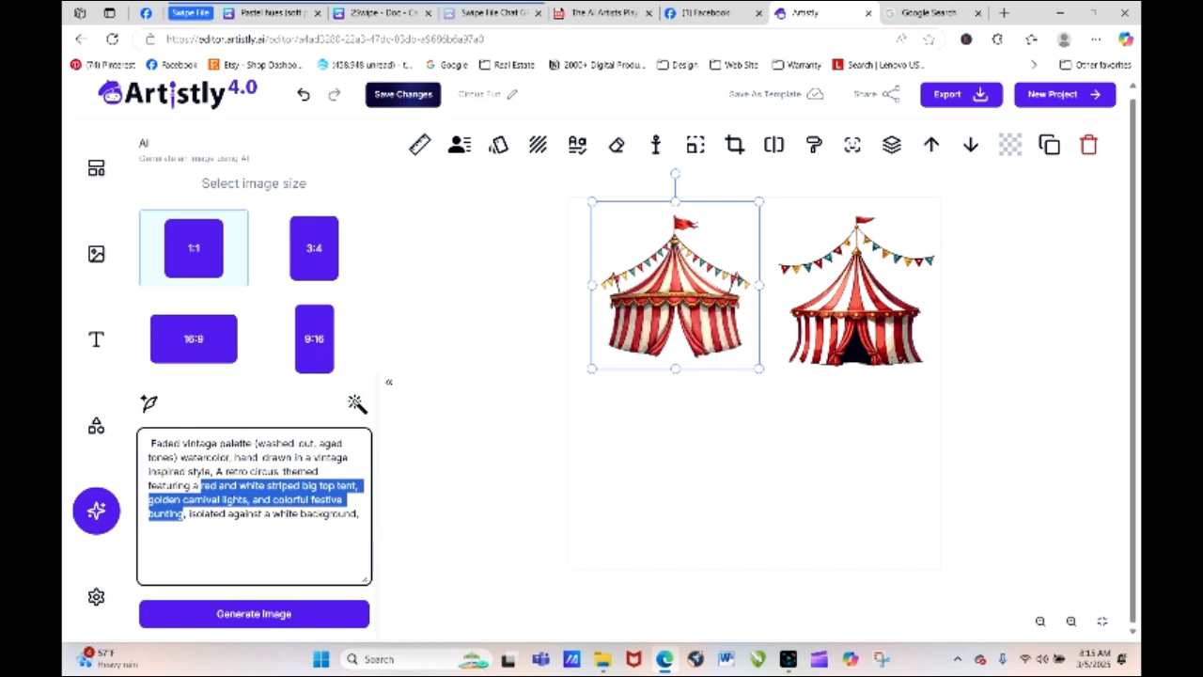
{"action": "key", "text": "BackSpace"}
{"action": "type", "text": "lion"}
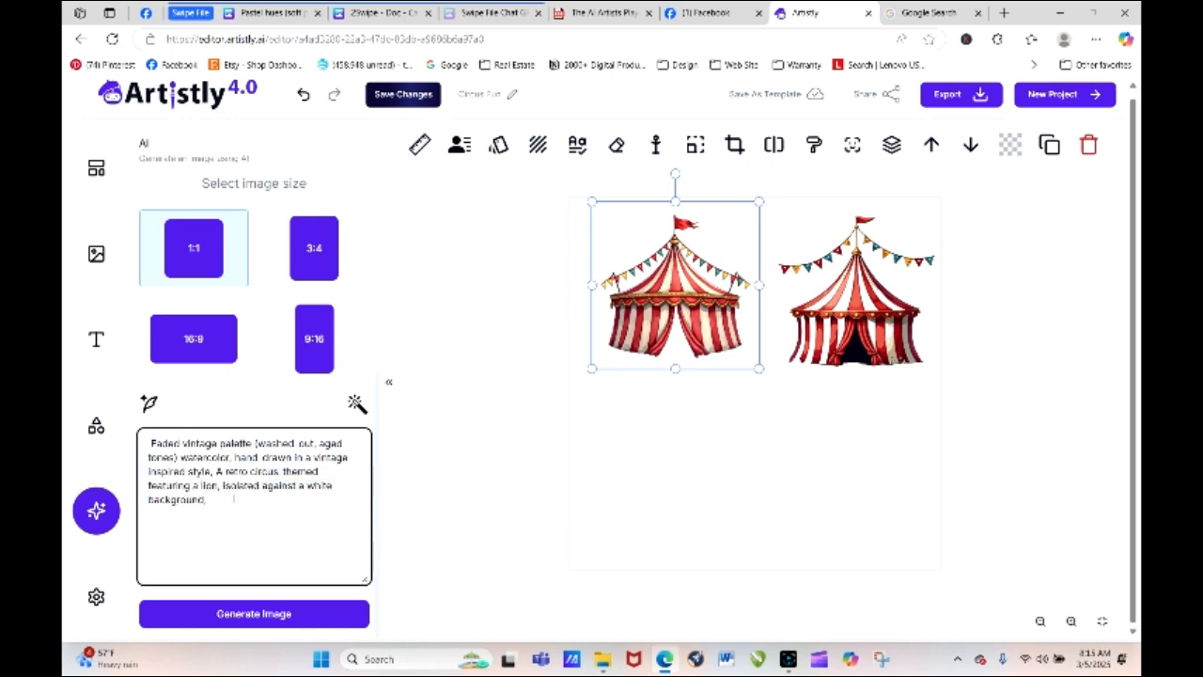
Extend the lion description in the prompt with "wearing a polka dot fabric ruffle around his neck".
{"action": "type", "text": " wearing a"}
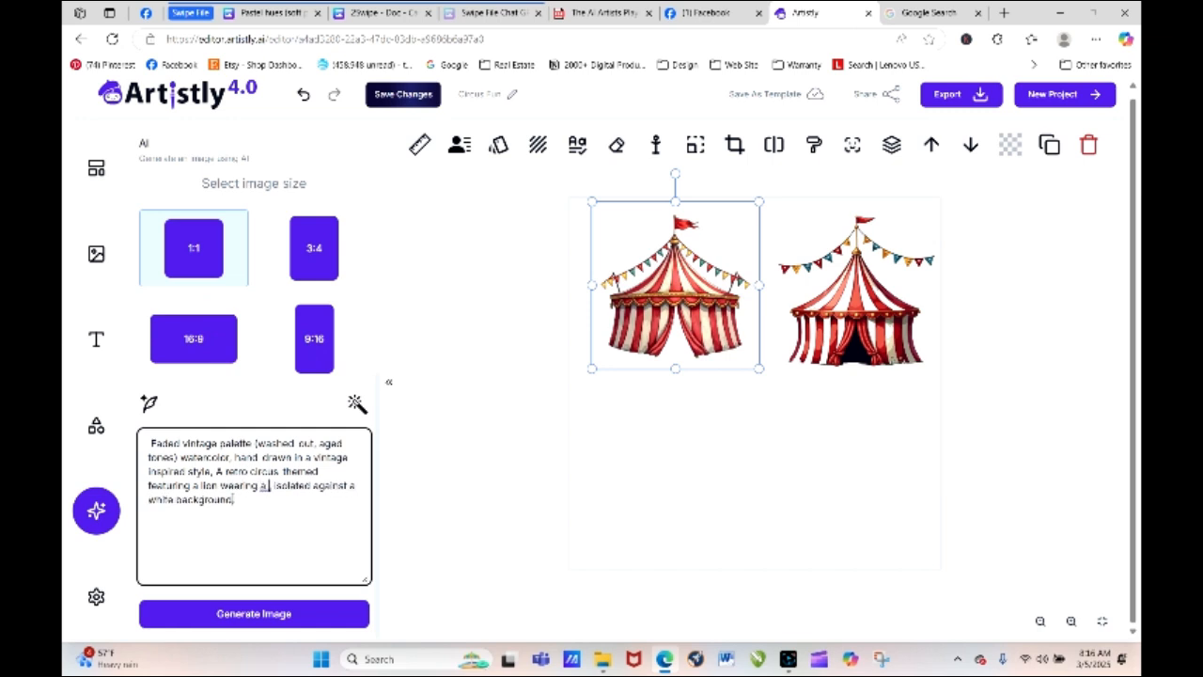
{"action": "type", "text": " fabric"}
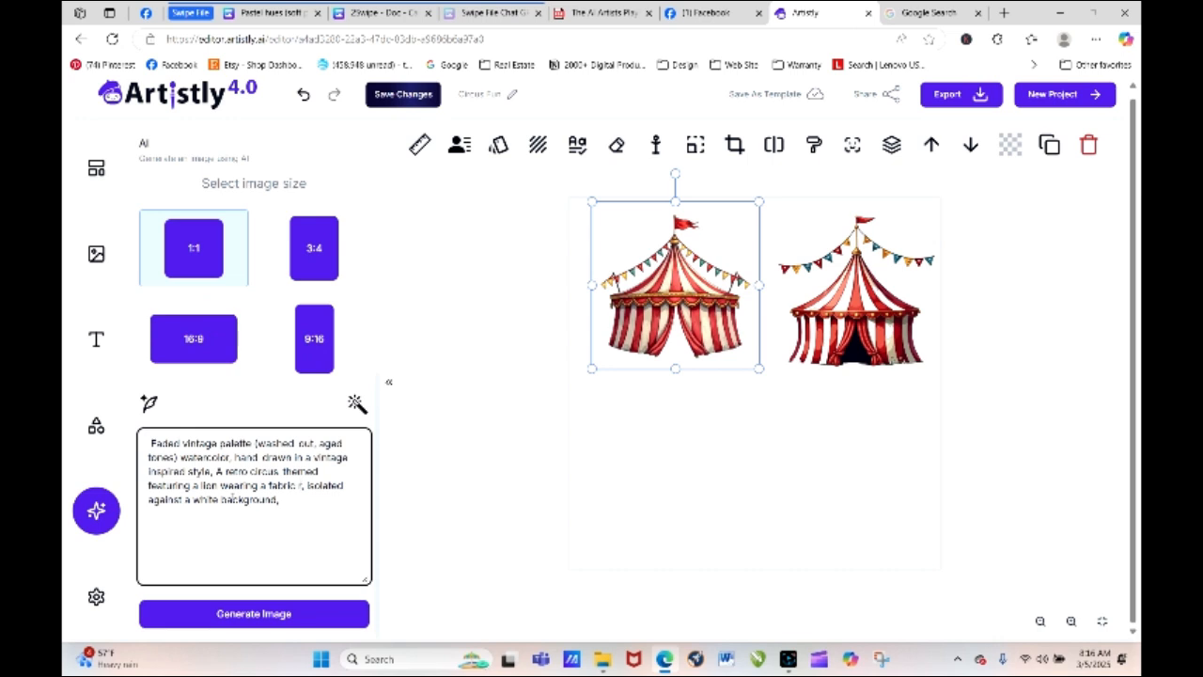
{"action": "key", "text": "BackSpace"}
{"action": "key", "text": "BackSpace"}
{"action": "key", "text": "BackSpace"}
{"action": "key", "text": "BackSpace"}
{"action": "key", "text": "BackSpace"}
{"action": "key", "text": "BackSpace"}
{"action": "key", "text": "BackSpace"}
{"action": "type", "text": "polka dot fab"}
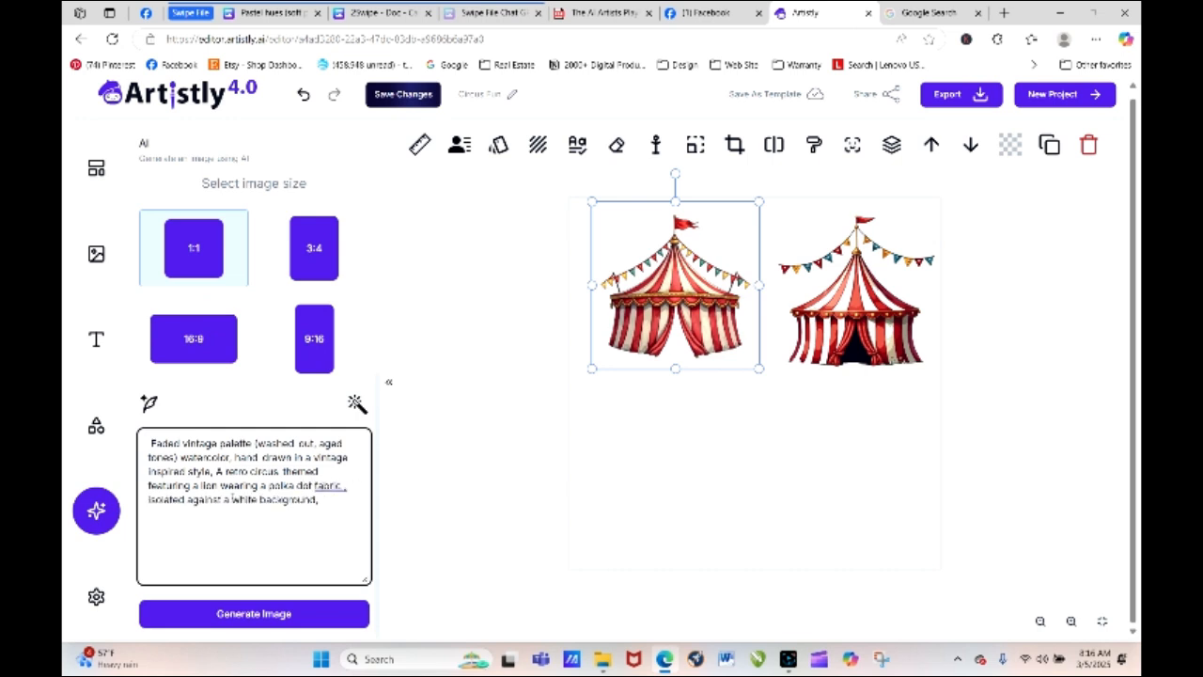
{"action": "type", "text": "ric ruffle around"}
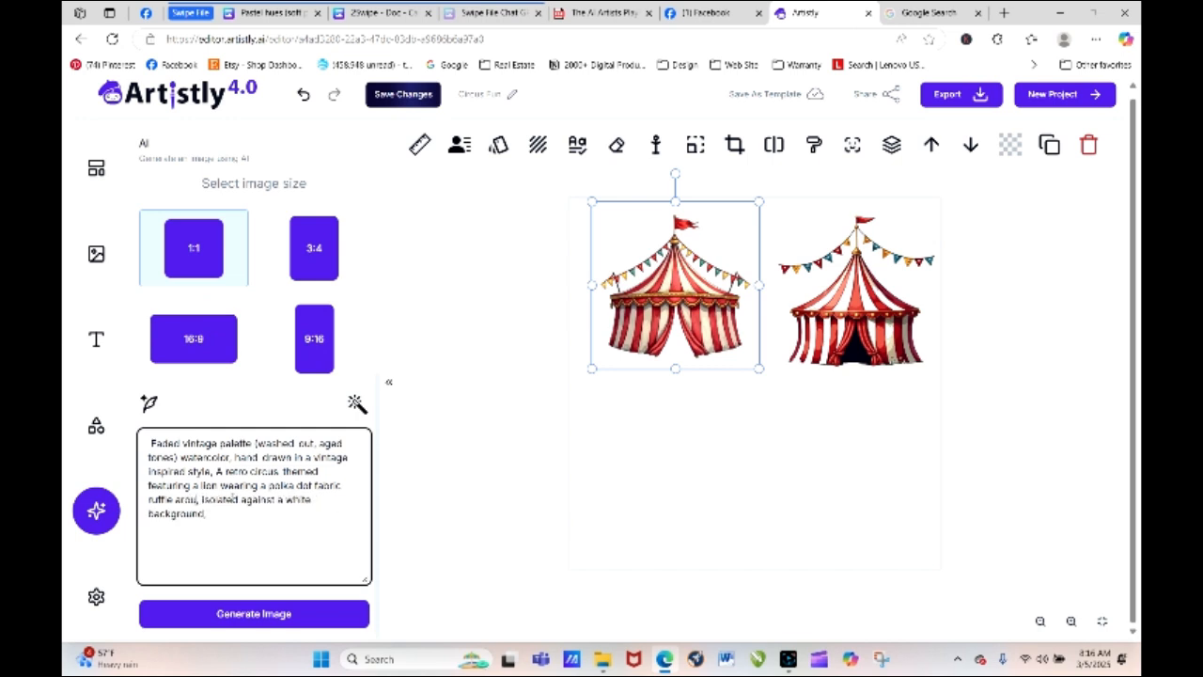
{"action": "type", "text": " his neck"}
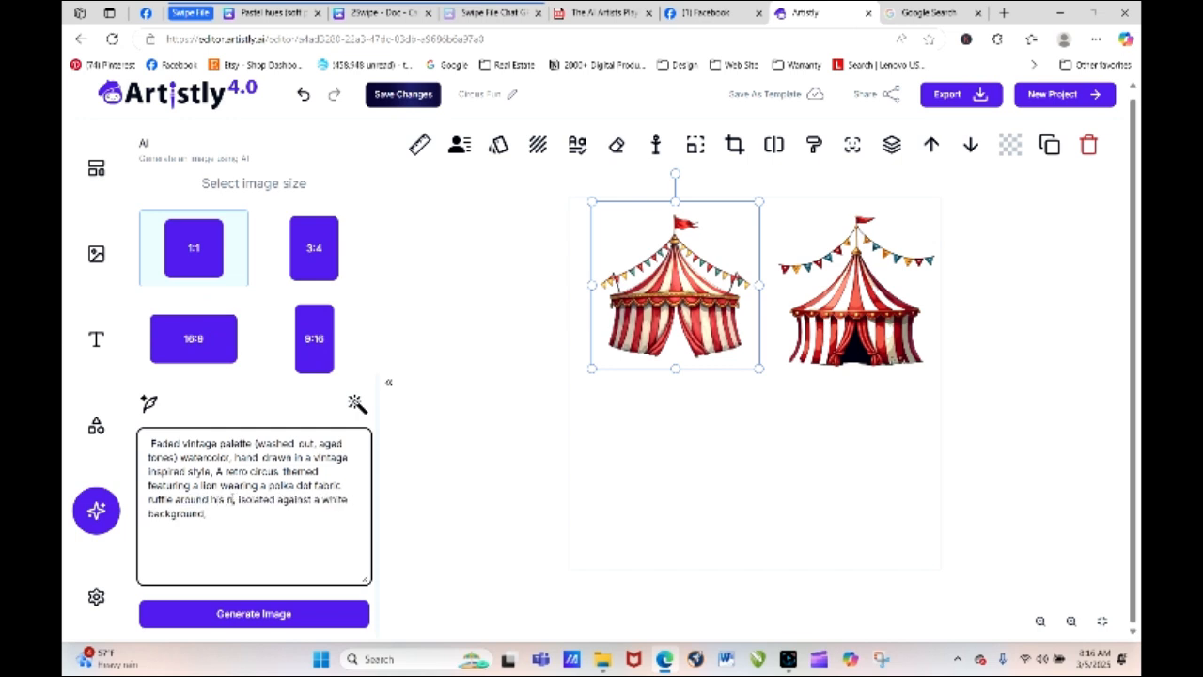
Extend the lion description in the prompt with "standing on a circus platform" after the neck ruffle wording.
{"action": "type", "text": " standing oj"}
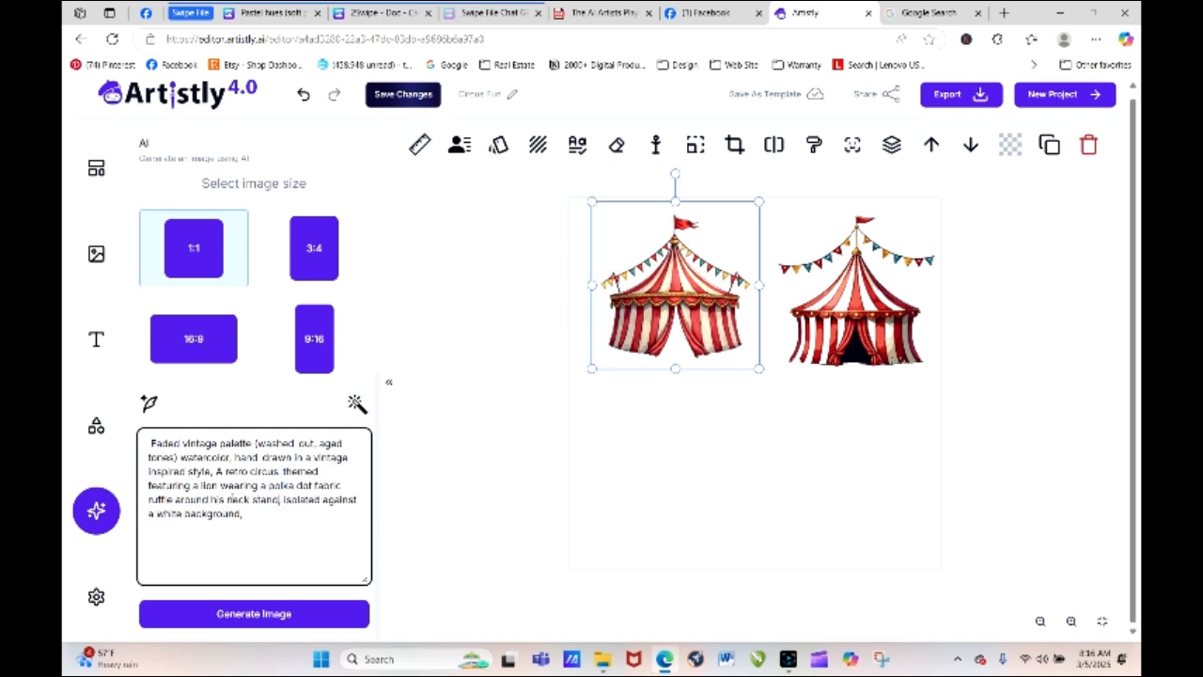
{"action": "key", "text": "BackSpace"}
{"action": "type", "text": "n a circu"}
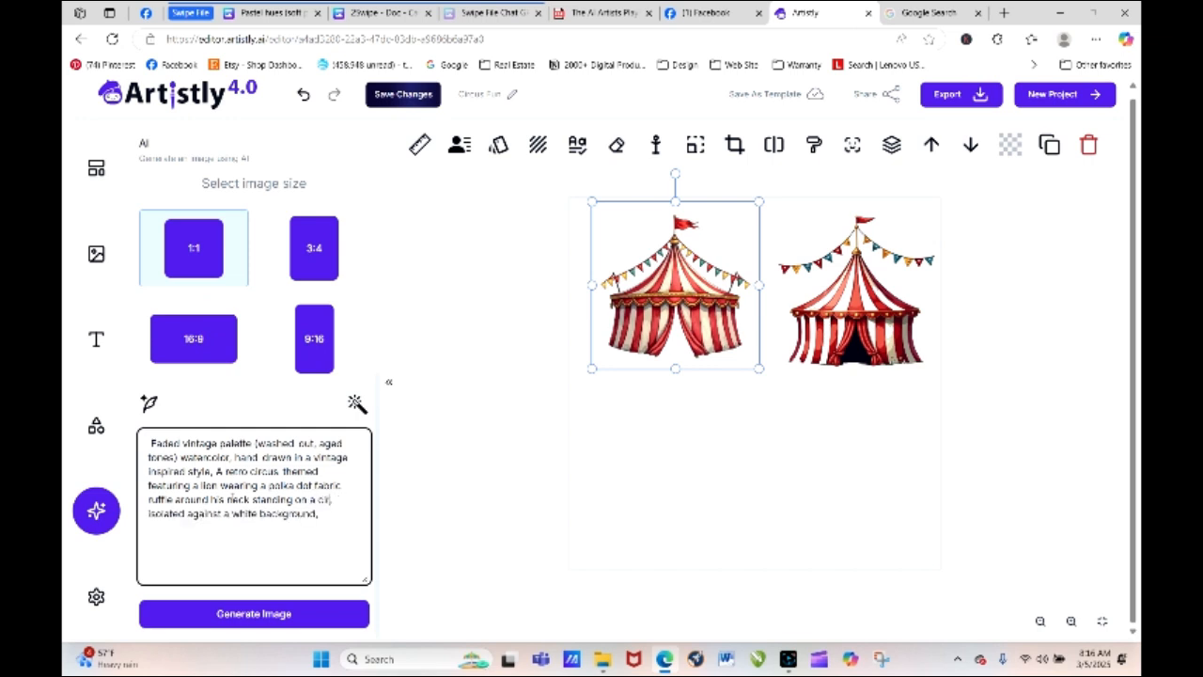
{"action": "type", "text": "s platform"}
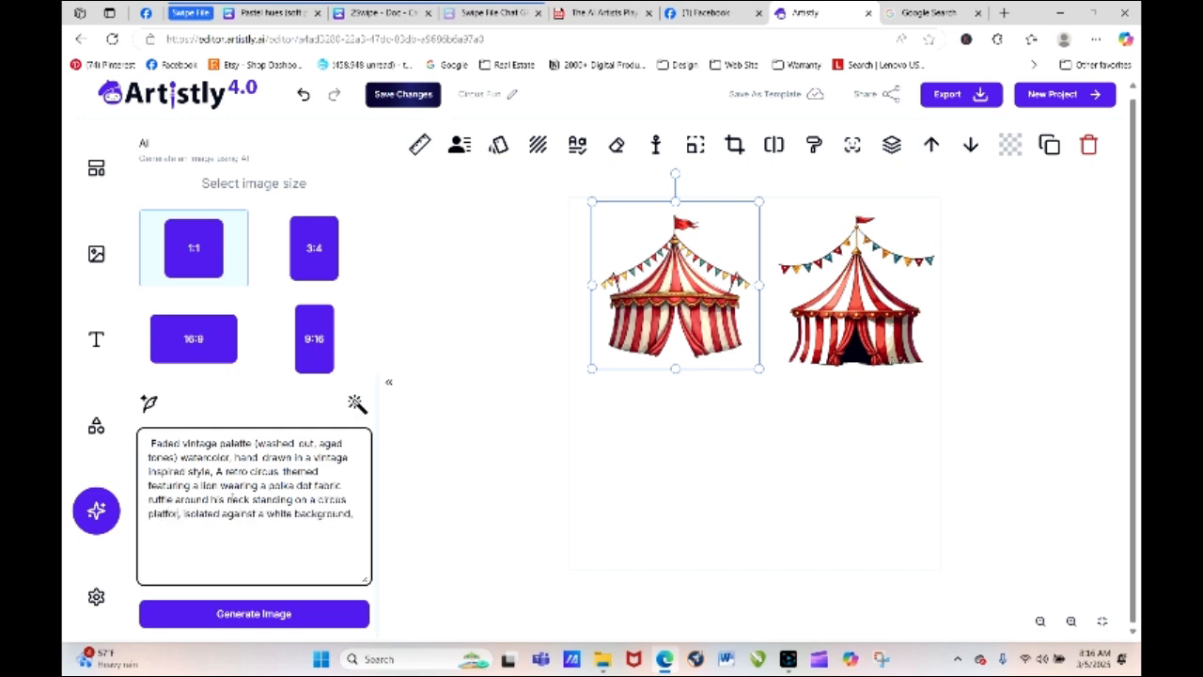
Add "inside a circus tent" after "circus platform" in the prompt and generate the lion image.
{"action": "type", "text": " insl"}
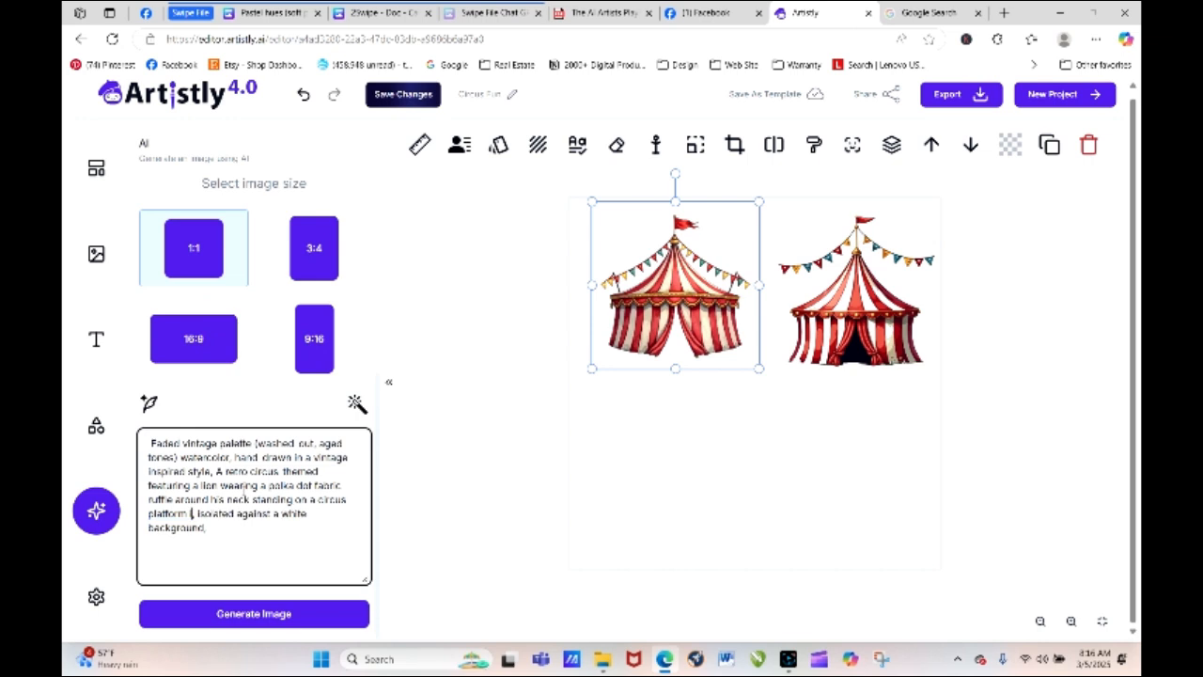
{"action": "key", "text": "BackSpace"}
{"action": "type", "text": "ide a"}
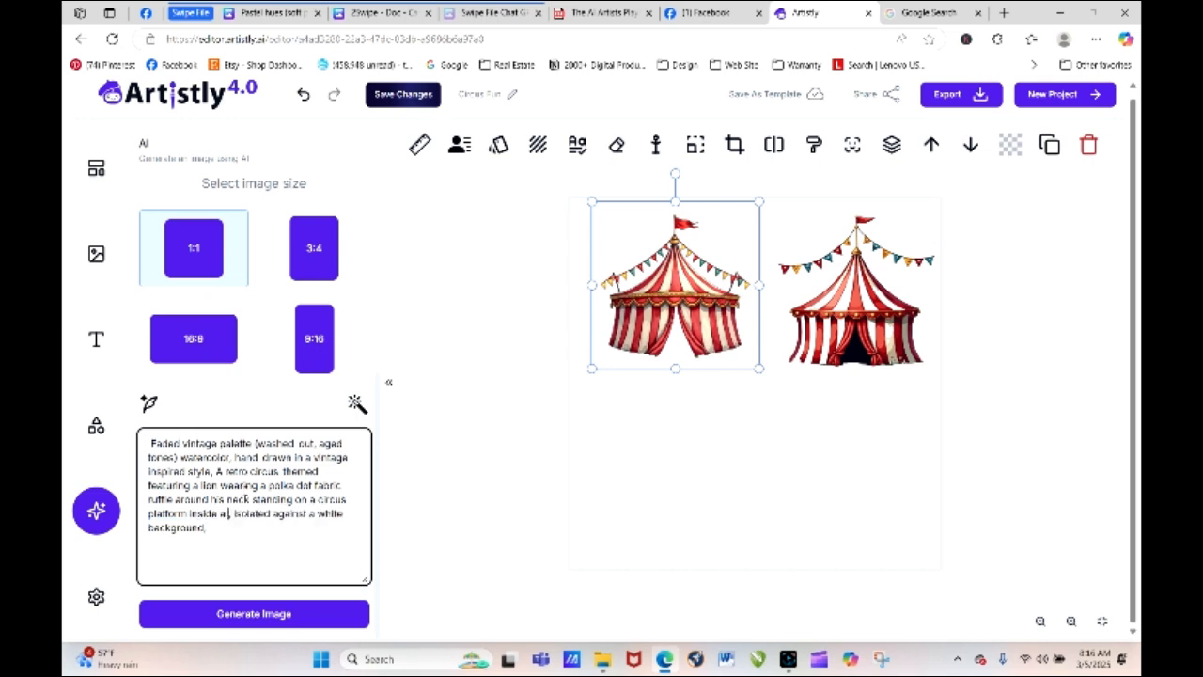
{"action": "type", "text": " circus"}
{"action": "key", "text": "BackSpace"}
{"action": "key", "text": "BackSpace"}
{"action": "key", "text": "BackSpace"}
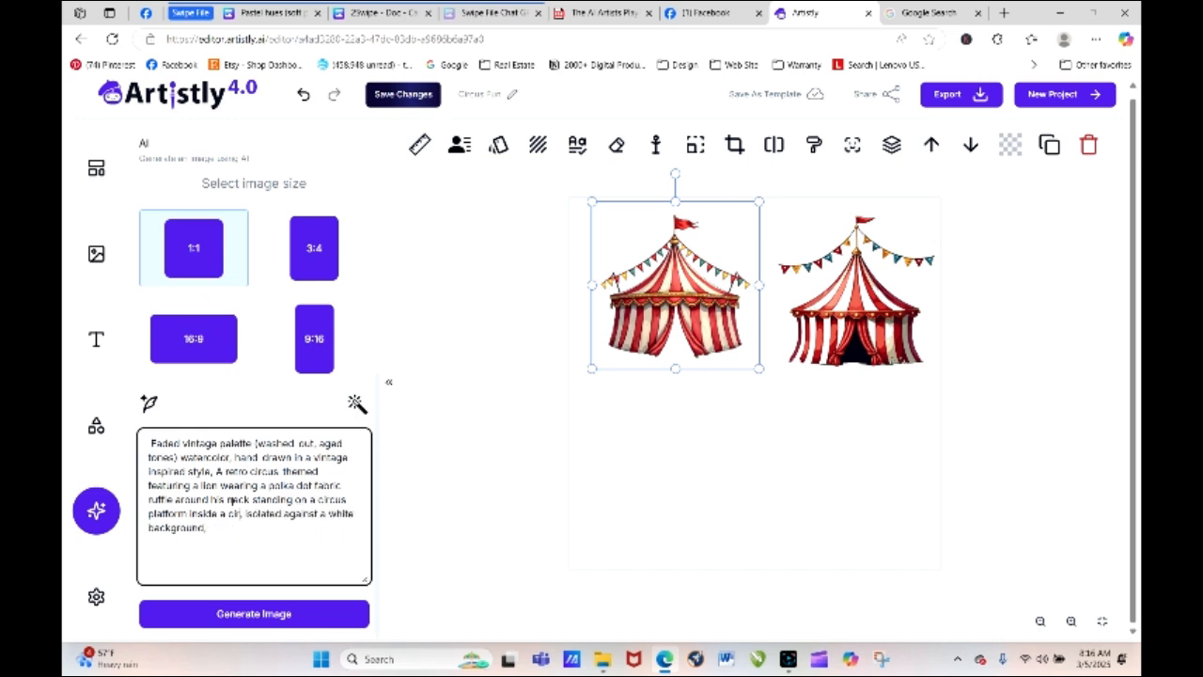
{"action": "type", "text": "cus tent"}
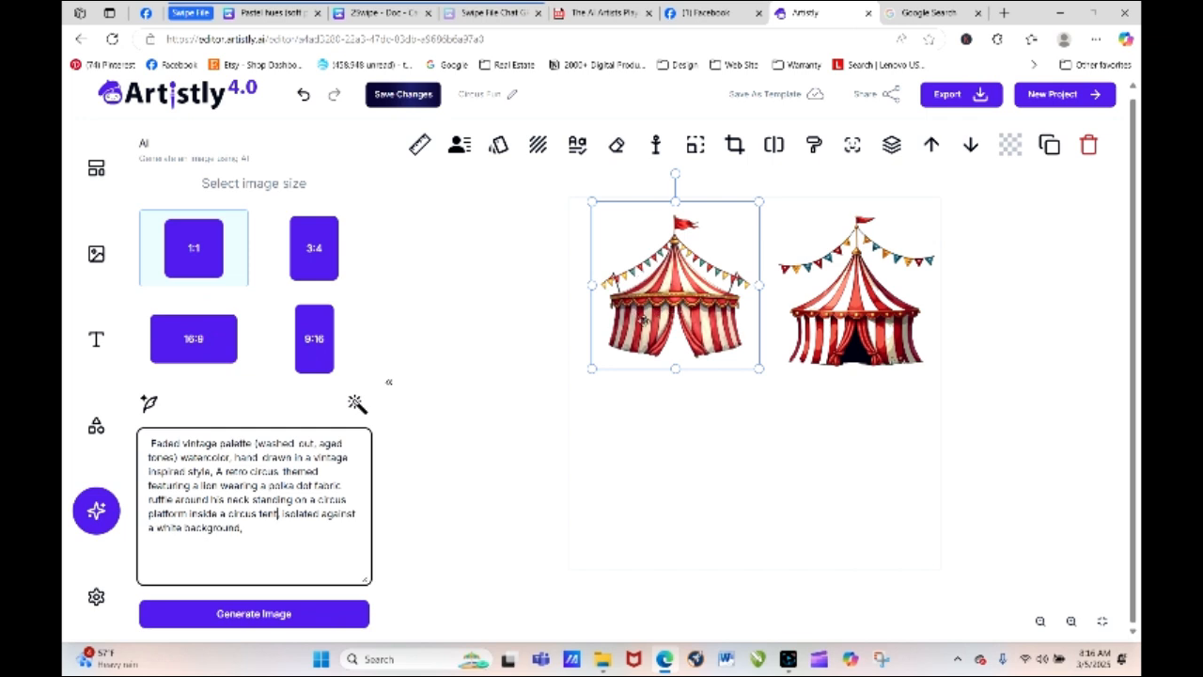
{"action": "left_click", "coordinate": [288, 614]}
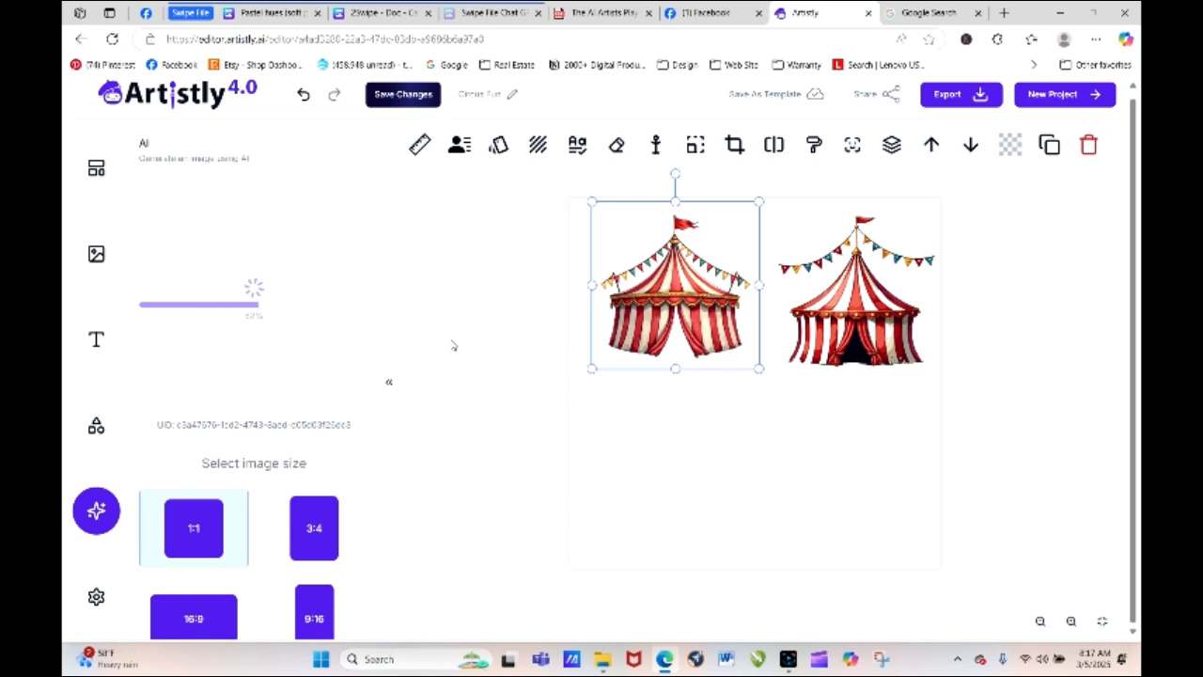
Delete the tent with the dark open entrance from the right half of the canvas.
{"action": "left_click", "coordinate": [878, 267]}
{"action": "mouse_move", "coordinate": [846, 256]}
{"action": "left_mouse_down"}
{"action": "mouse_move", "coordinate": [1081, 282]}
{"action": "mouse_move", "coordinate": [824, 259]}
{"action": "mouse_move", "coordinate": [833, 265]}
{"action": "left_mouse_up"}
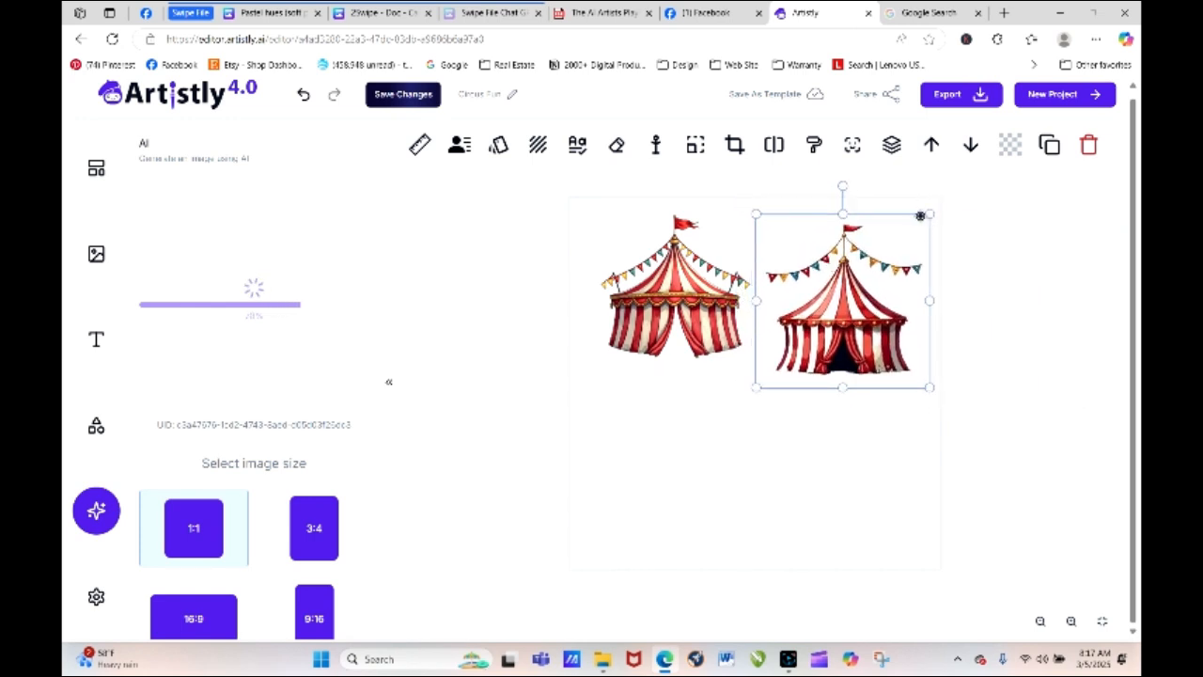
{"action": "left_click", "coordinate": [1088, 145]}
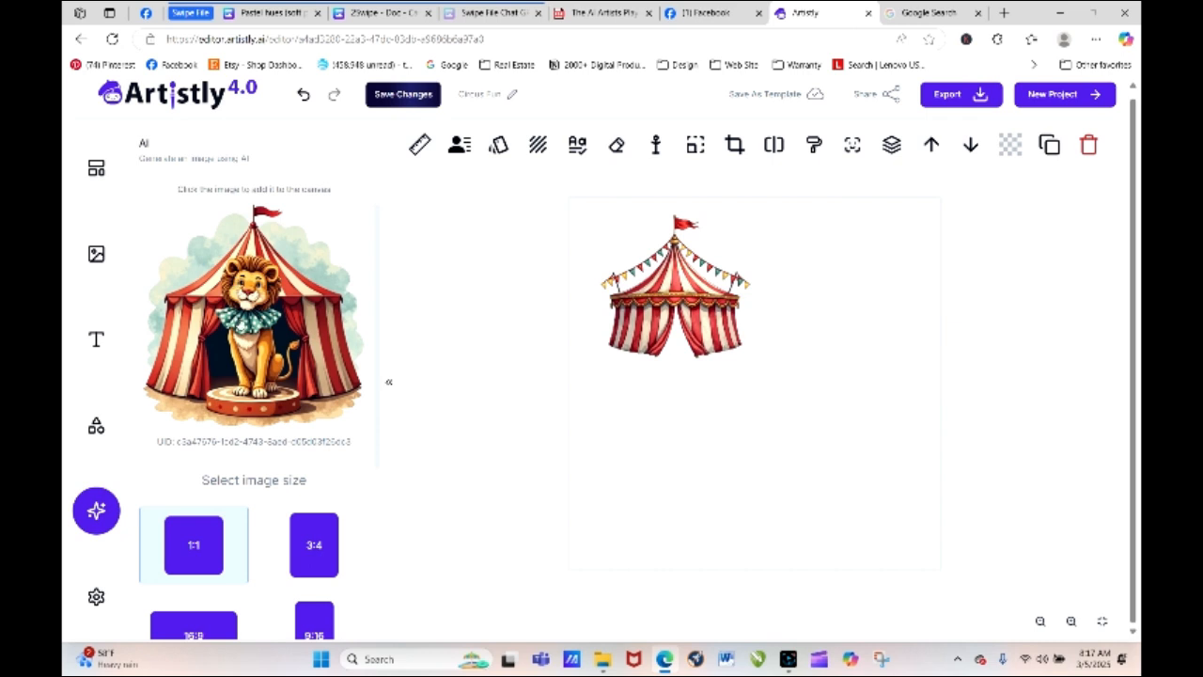
Add the generated lion-in-tent image to the canvas, shrunk to slightly under half its width, in the upper-right corner beside the tent.
{"action": "left_click", "coordinate": [235, 321]}
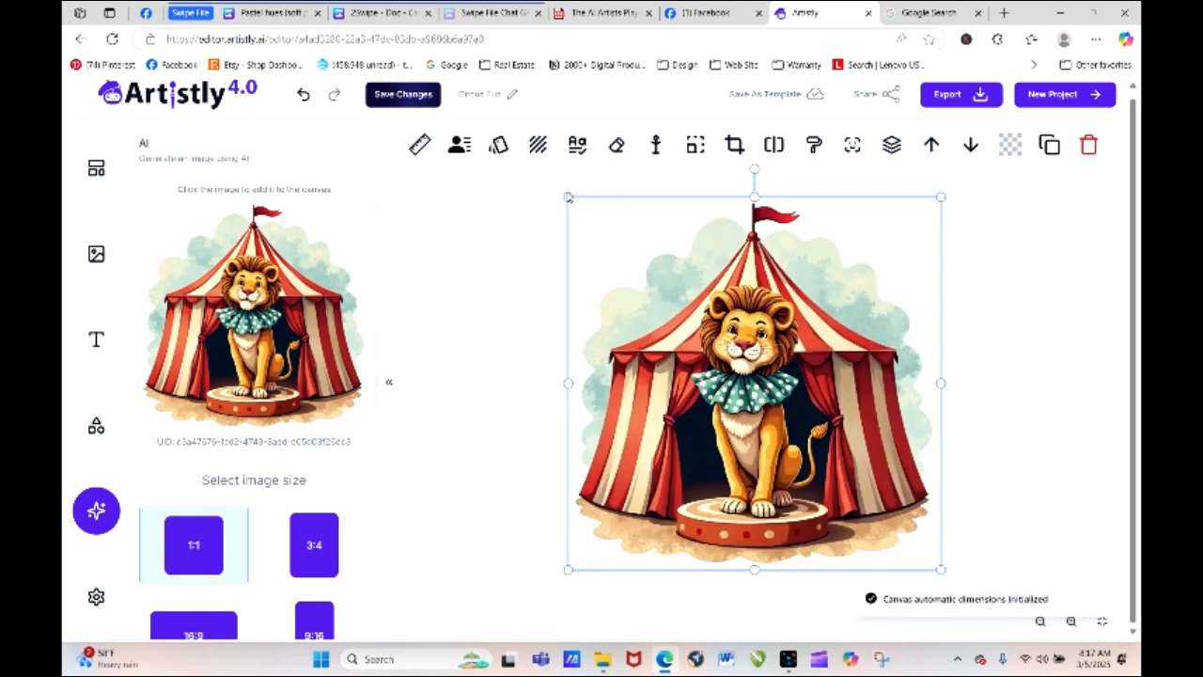
{"action": "left_click_drag", "start_coordinate": [568, 197], "coordinate": [767, 396]}
{"action": "left_click_drag", "start_coordinate": [898, 533], "coordinate": [890, 345]}
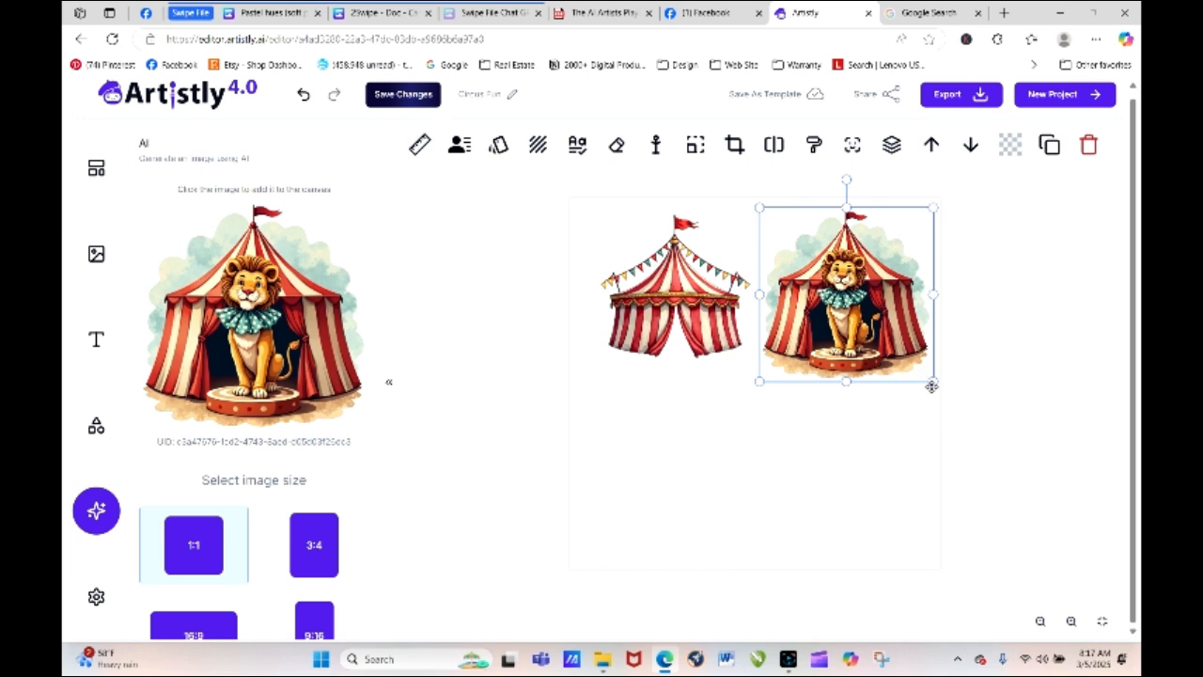
{"action": "left_click_drag", "start_coordinate": [932, 382], "coordinate": [925, 374]}
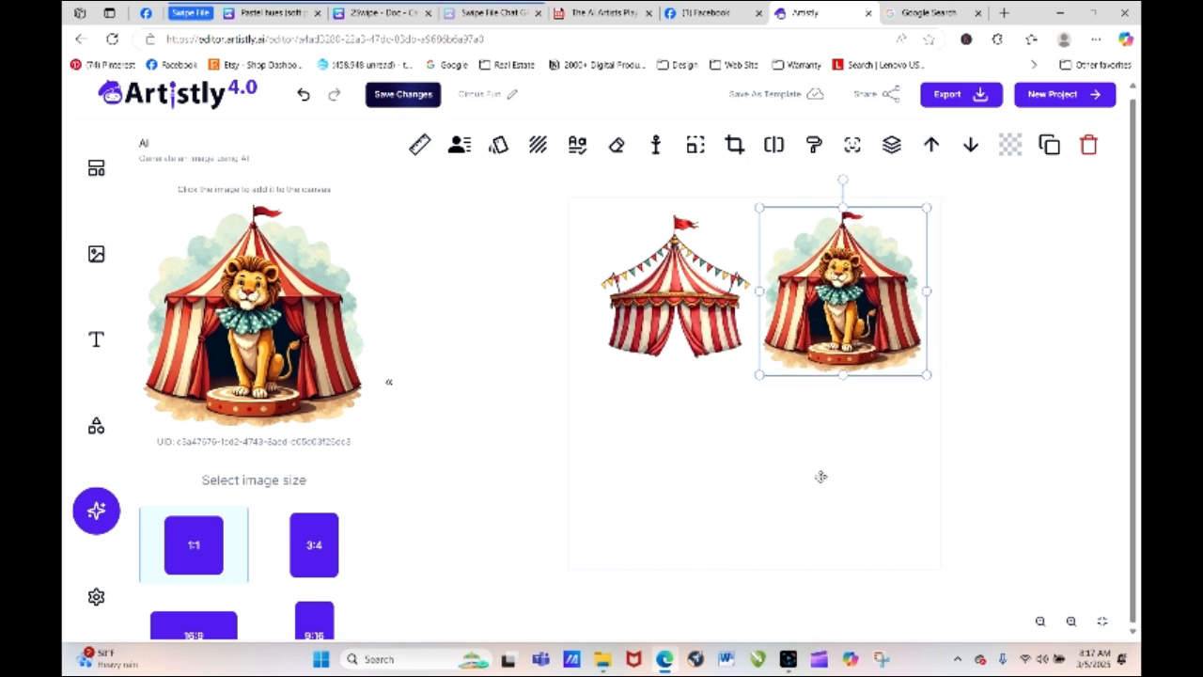
{"action": "left_click", "coordinate": [578, 456]}
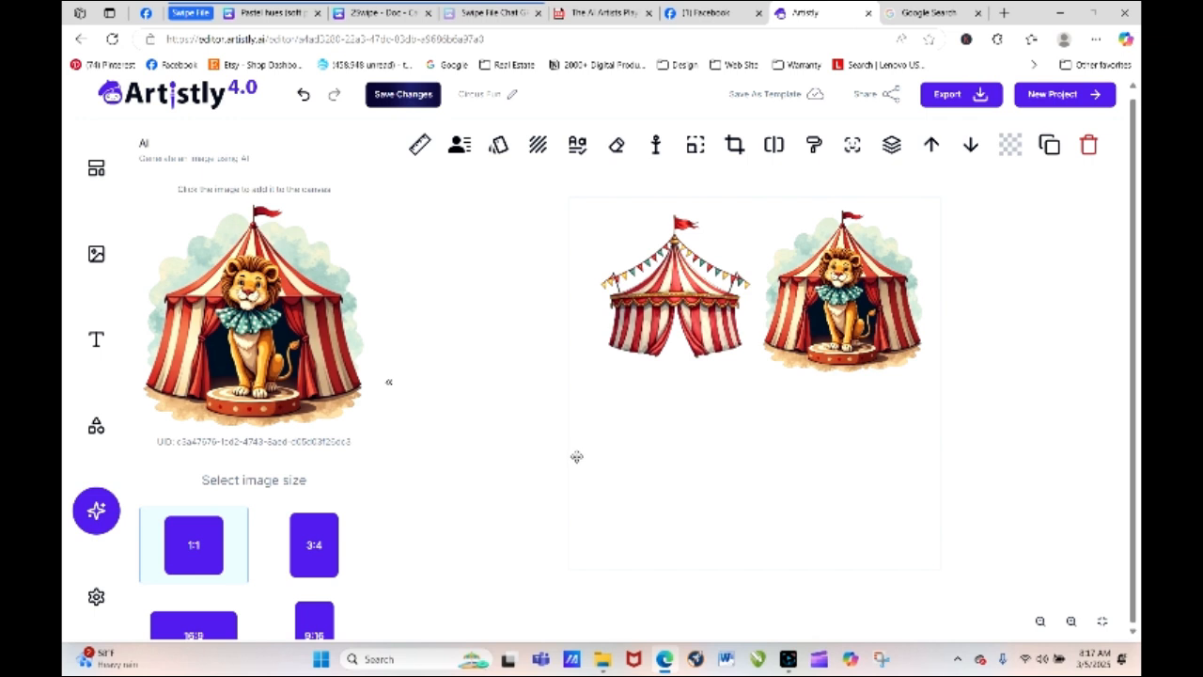
Review the saved prompt of an earlier tent image in the project's image library, and return to the AI image generator.
{"action": "scroll", "coordinate": [376, 338], "scroll_direction": "down", "scroll_amount": 3}
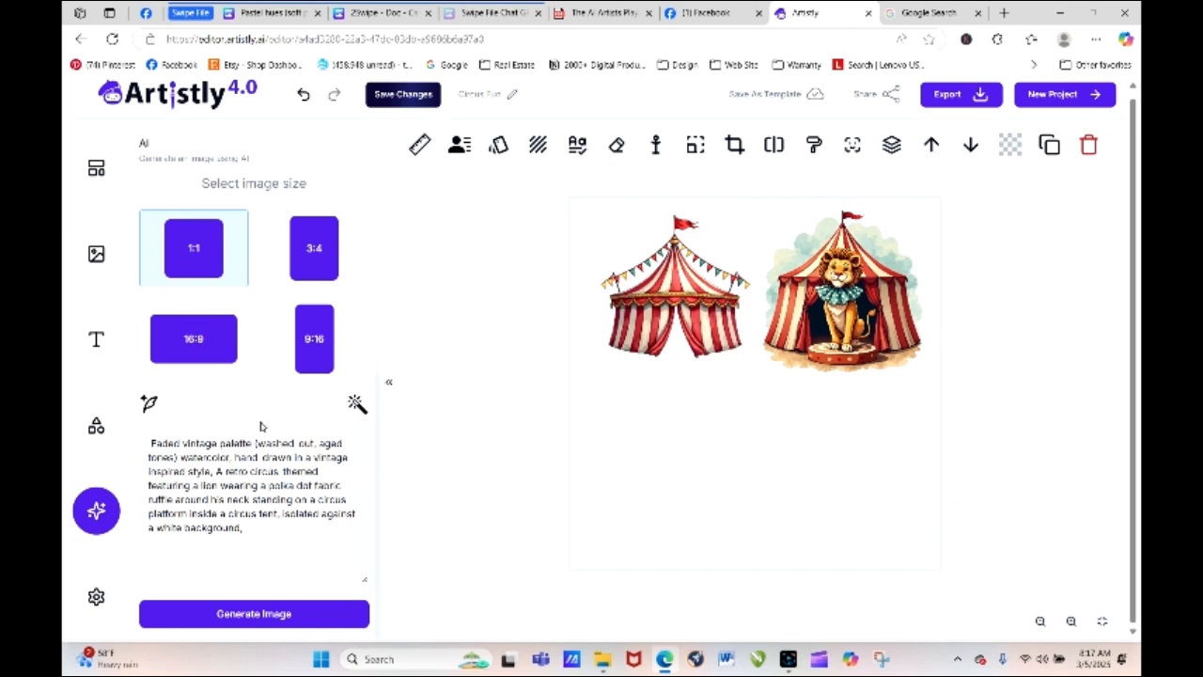
{"action": "left_click", "coordinate": [94, 254]}
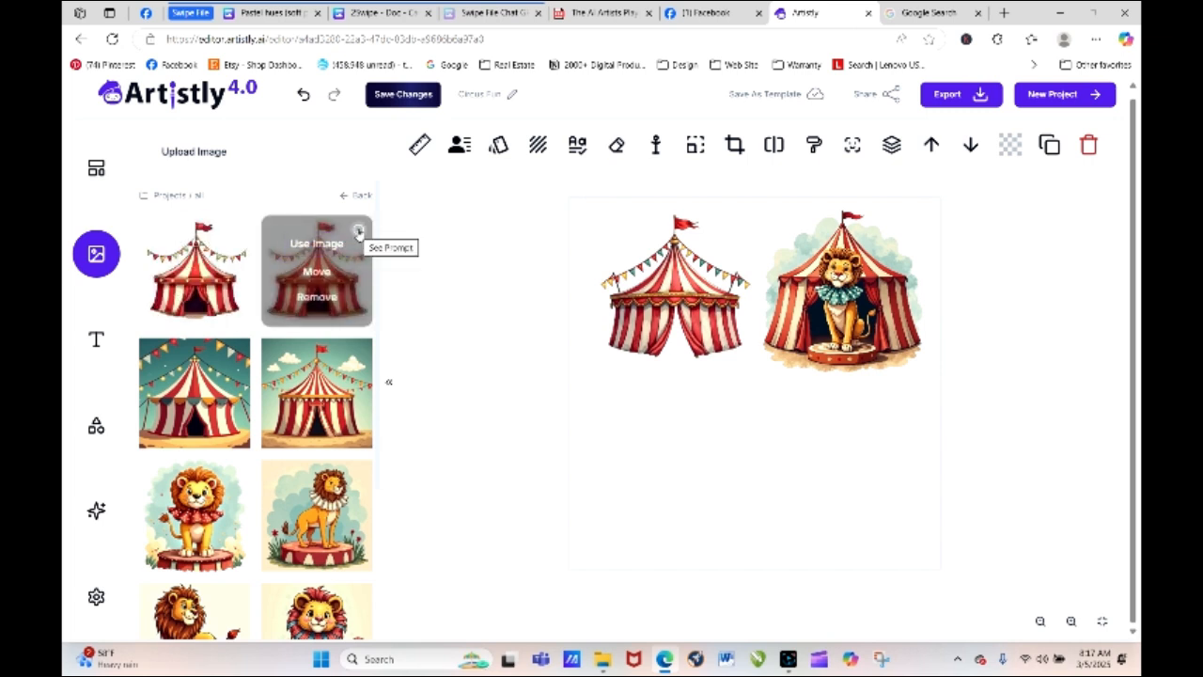
{"action": "left_click", "coordinate": [358, 232]}
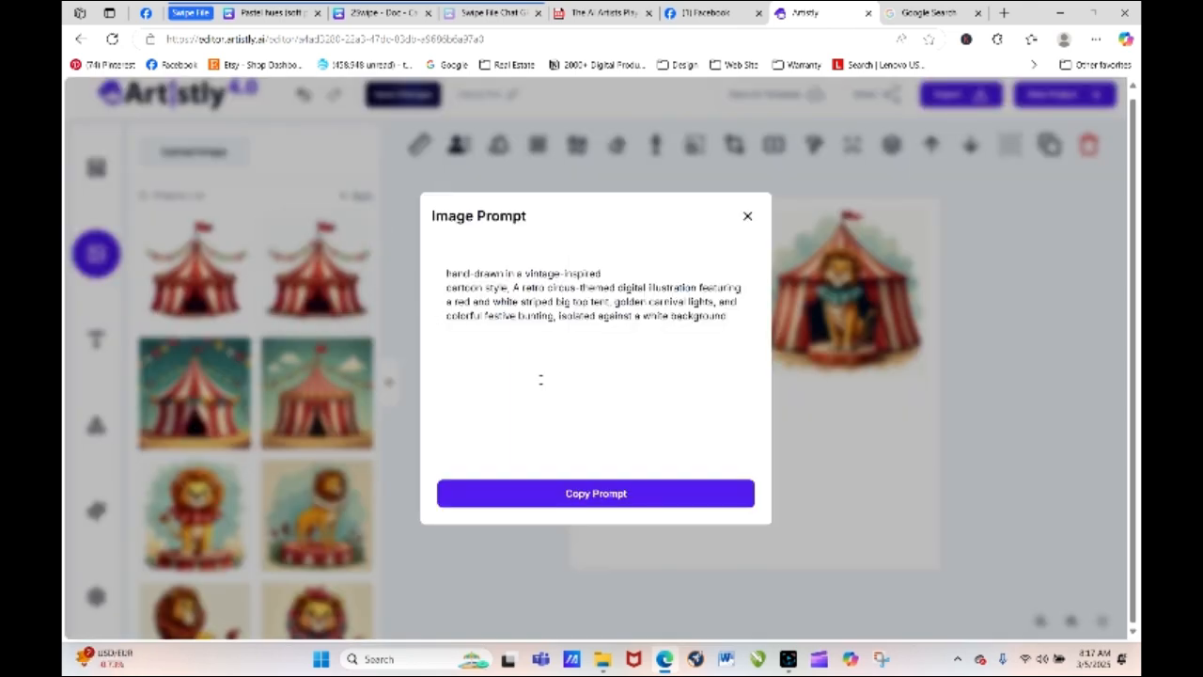
{"action": "left_click", "coordinate": [747, 216]}
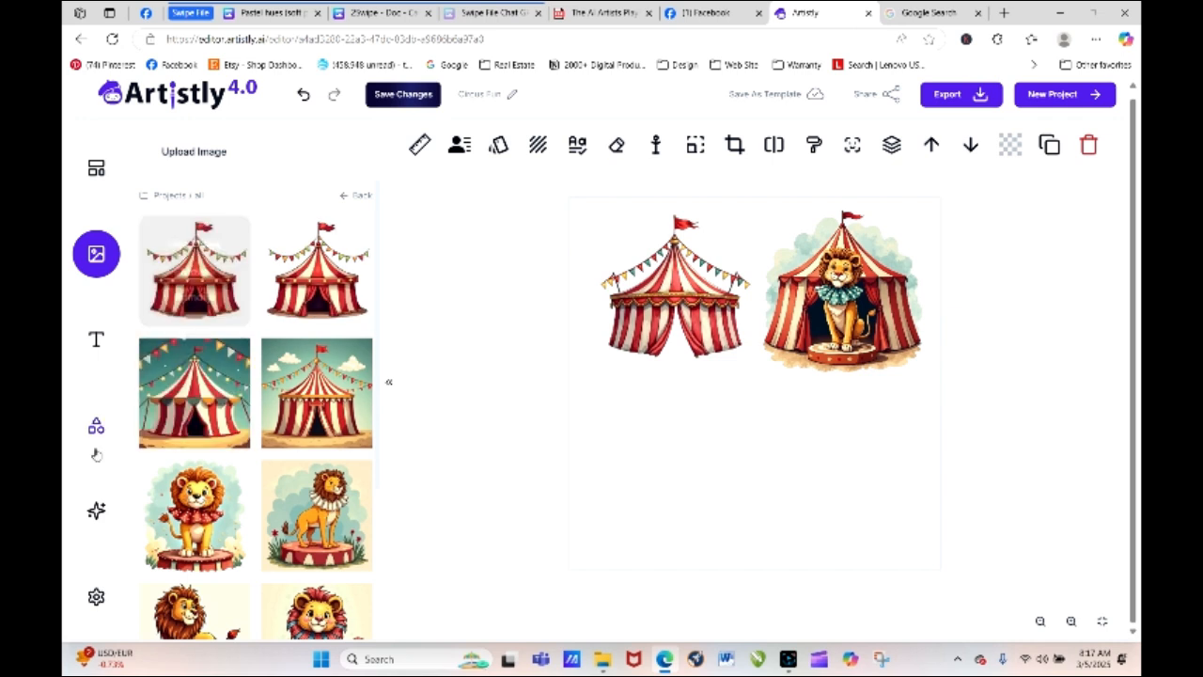
{"action": "left_click", "coordinate": [95, 516]}
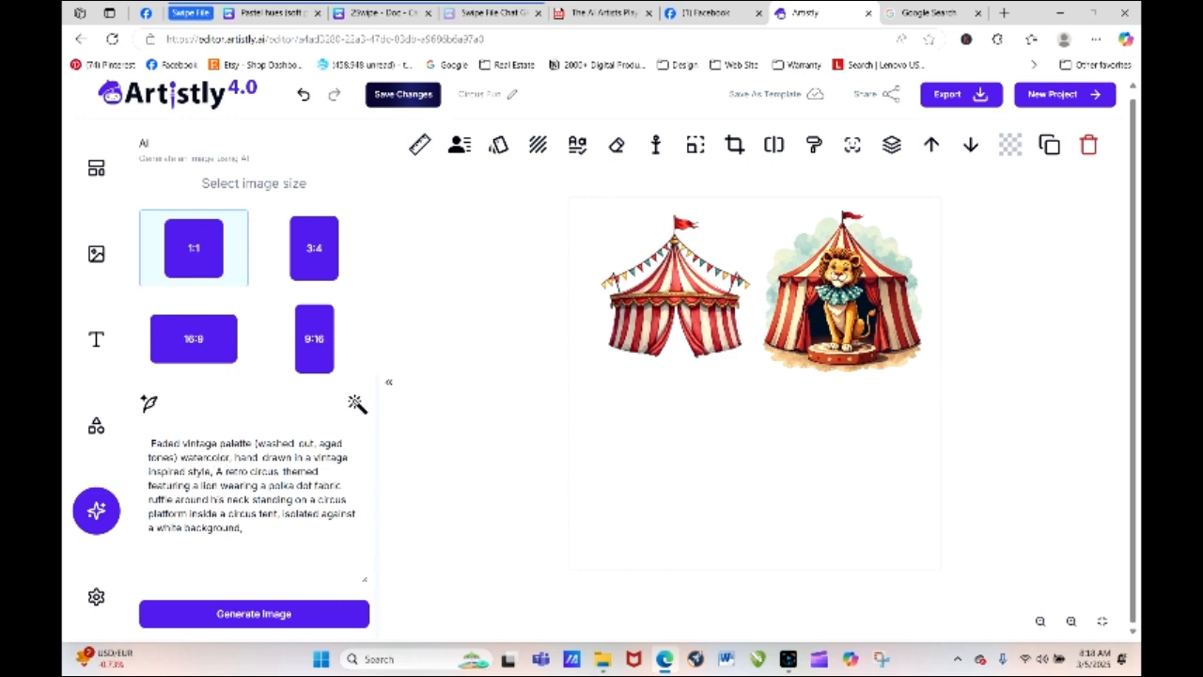
Insert "and lion cub both" after "lion" in the AI image prompt.
{"action": "left_click", "coordinate": [219, 487]}
{"action": "type", "text": "and"}
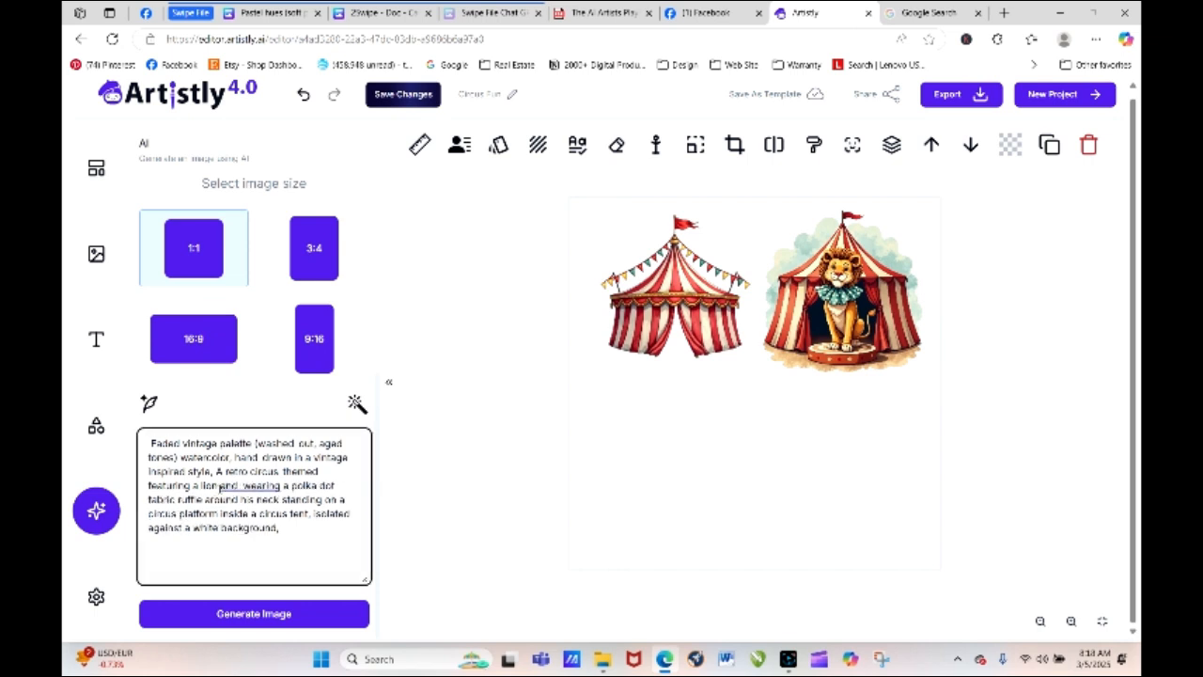
{"action": "type", "text": " lion cub"}
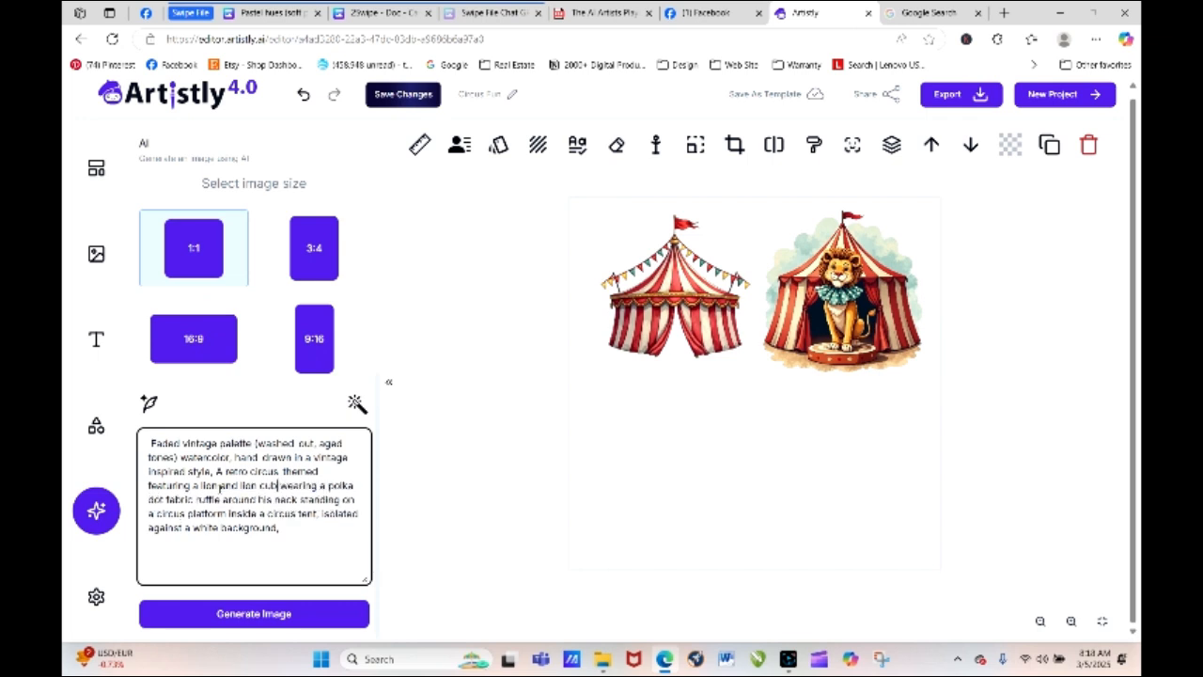
{"action": "type", "text": " both"}
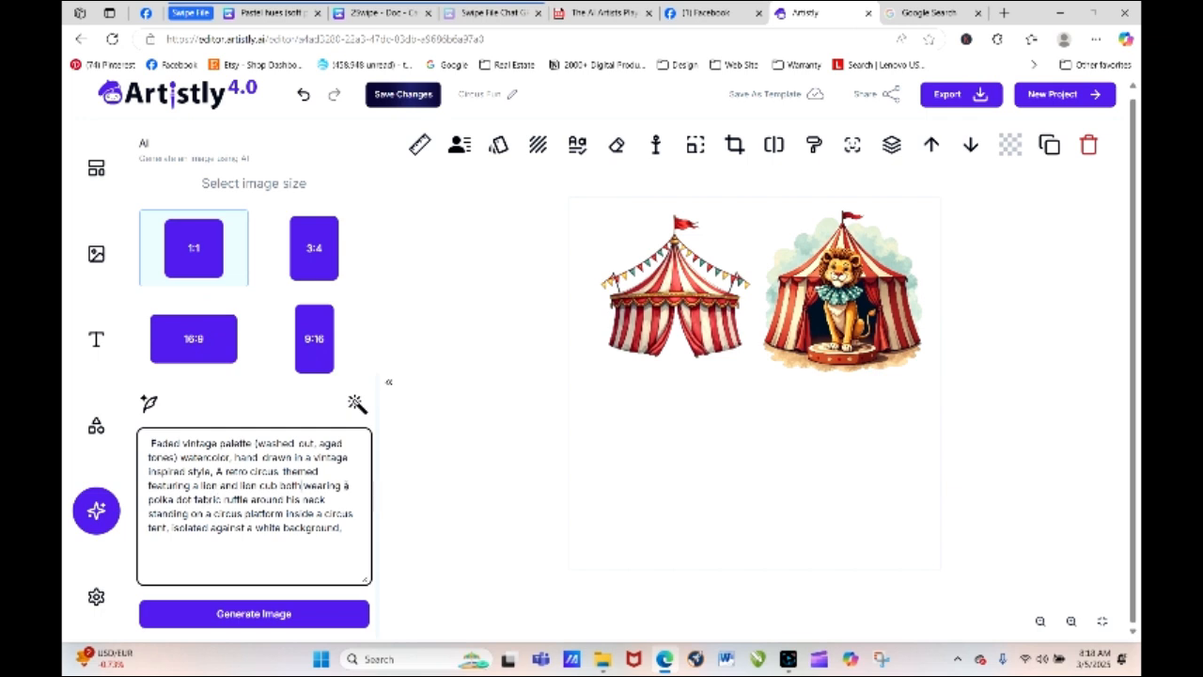
Reword the prompt's costume text to "wearing polka dot fabric ruffles around their neck" and generate the lion and cub image.
{"action": "left_click_drag", "start_coordinate": [344, 485], "coordinate": [354, 489]}
{"action": "key", "text": "BackSpace"}
{"action": "type", "text": "s"}
{"action": "left_click", "coordinate": [308, 501]}
{"action": "key", "text": "BackSpace"}
{"action": "key", "text": "BackSpace"}
{"action": "key", "text": "BackSpace"}
{"action": "key", "text": "BackSpace"}
{"action": "type", "text": "their"}
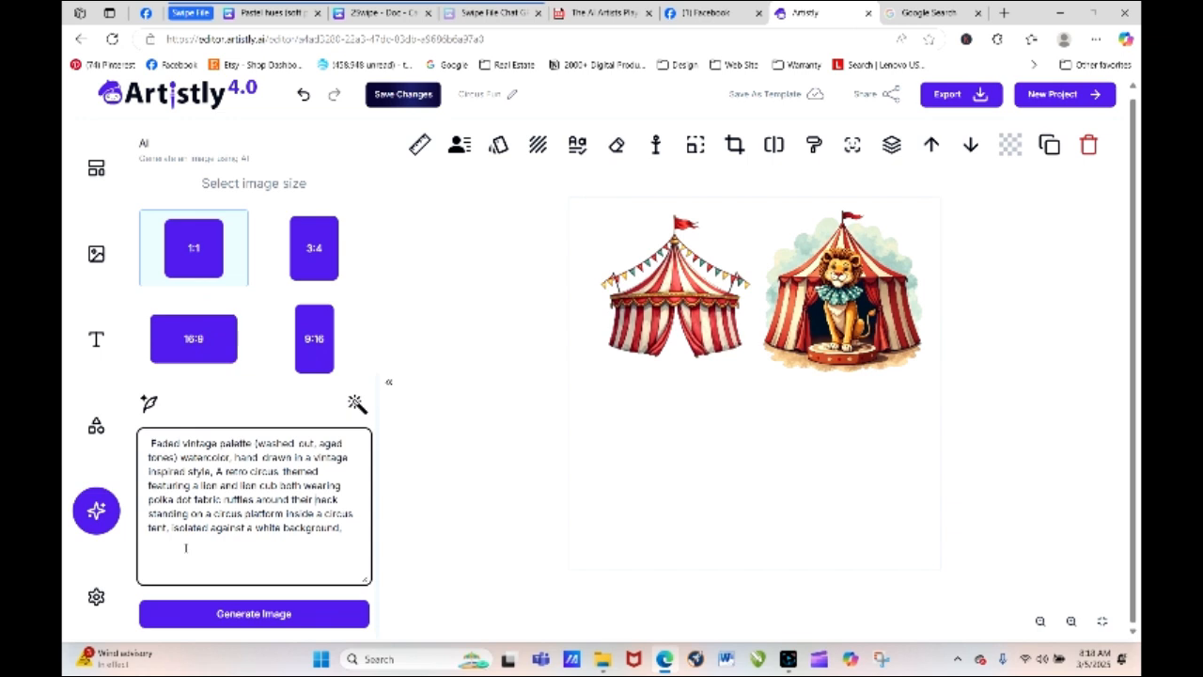
{"action": "left_click", "coordinate": [258, 615]}
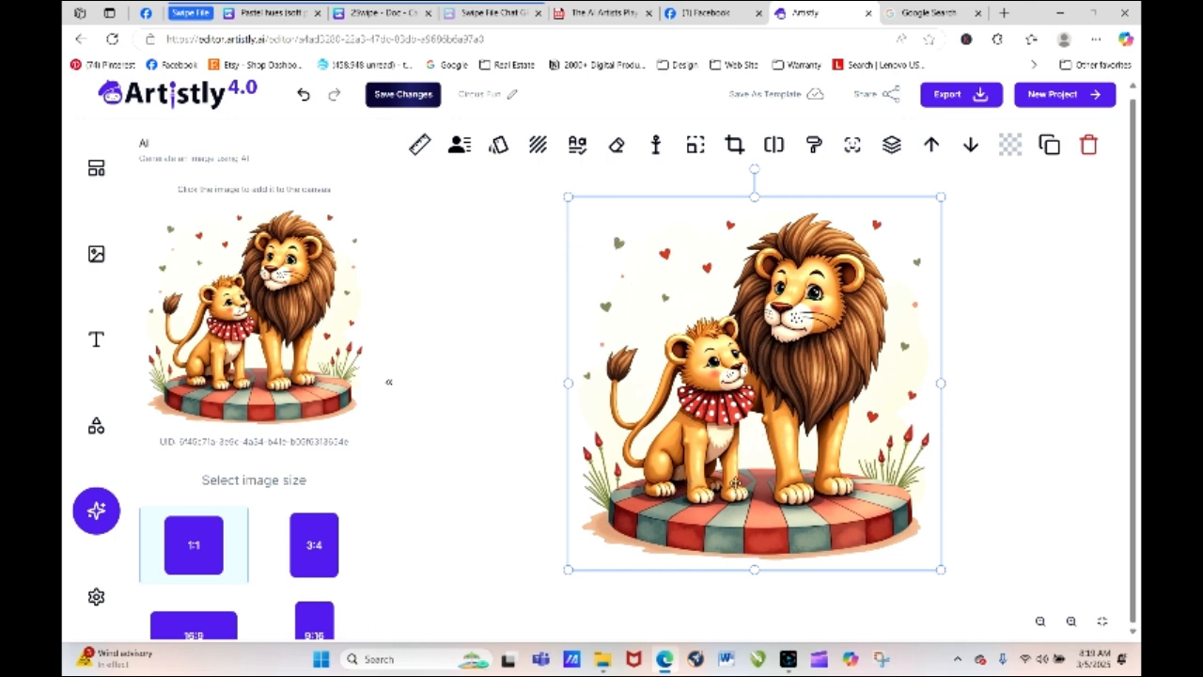
Shrink the lion and cub image to slightly over one third of the canvas width and place it directly below the tent.
{"action": "left_click_drag", "start_coordinate": [568, 197], "coordinate": [787, 418]}
{"action": "left_click_drag", "start_coordinate": [811, 512], "coordinate": [677, 438]}
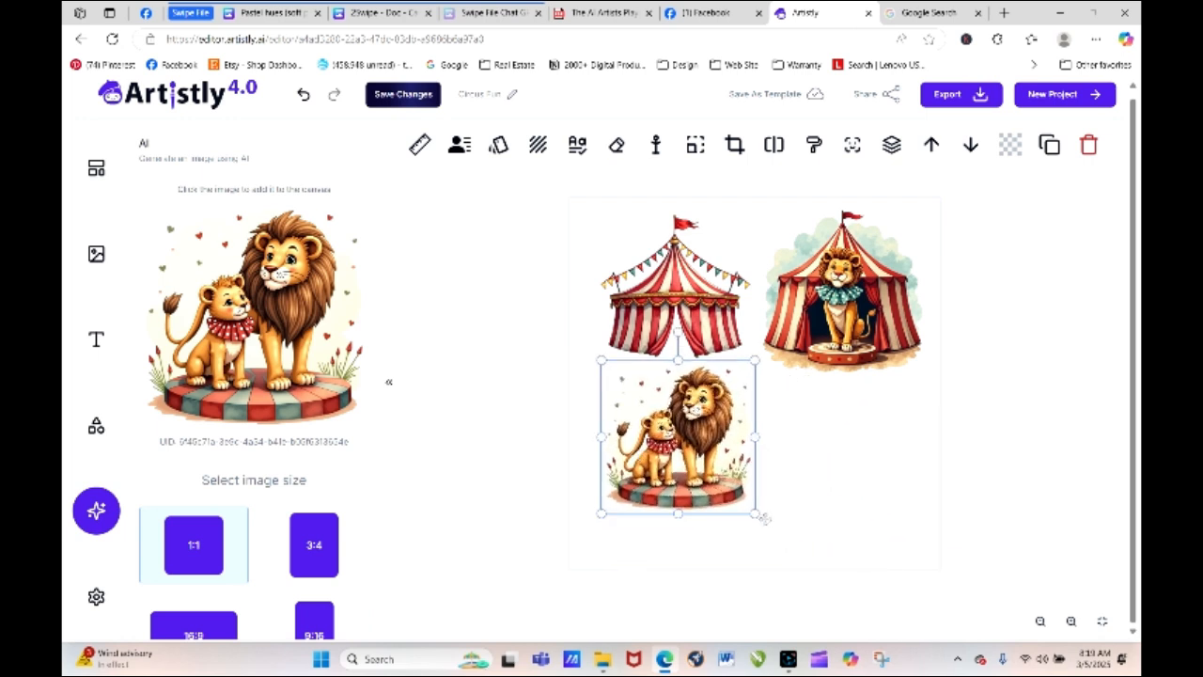
{"action": "left_click_drag", "start_coordinate": [763, 517], "coordinate": [739, 497]}
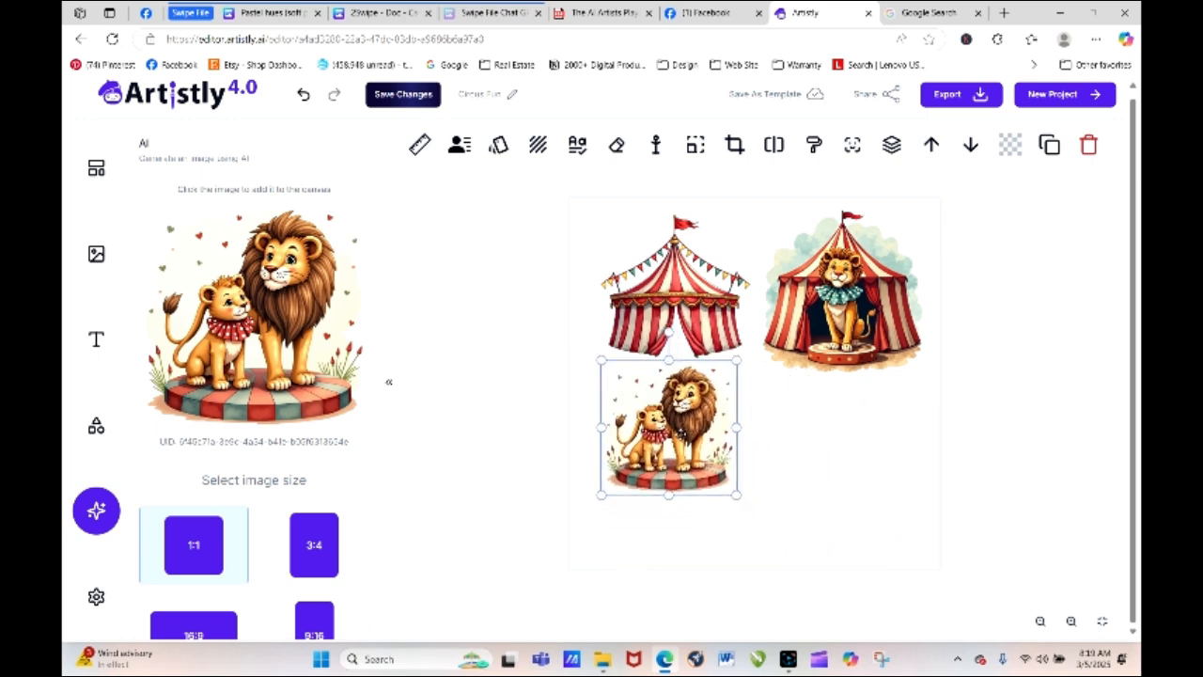
{"action": "left_click_drag", "start_coordinate": [669, 428], "coordinate": [682, 439]}
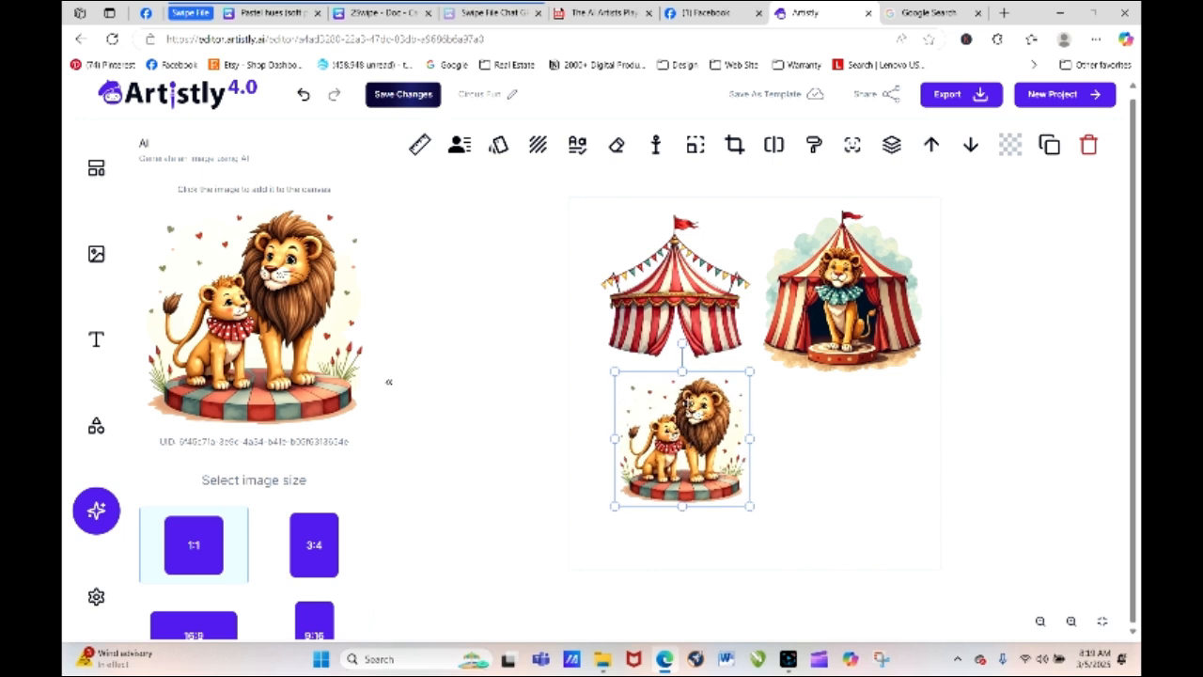
{"action": "left_click_drag", "start_coordinate": [691, 429], "coordinate": [682, 420]}
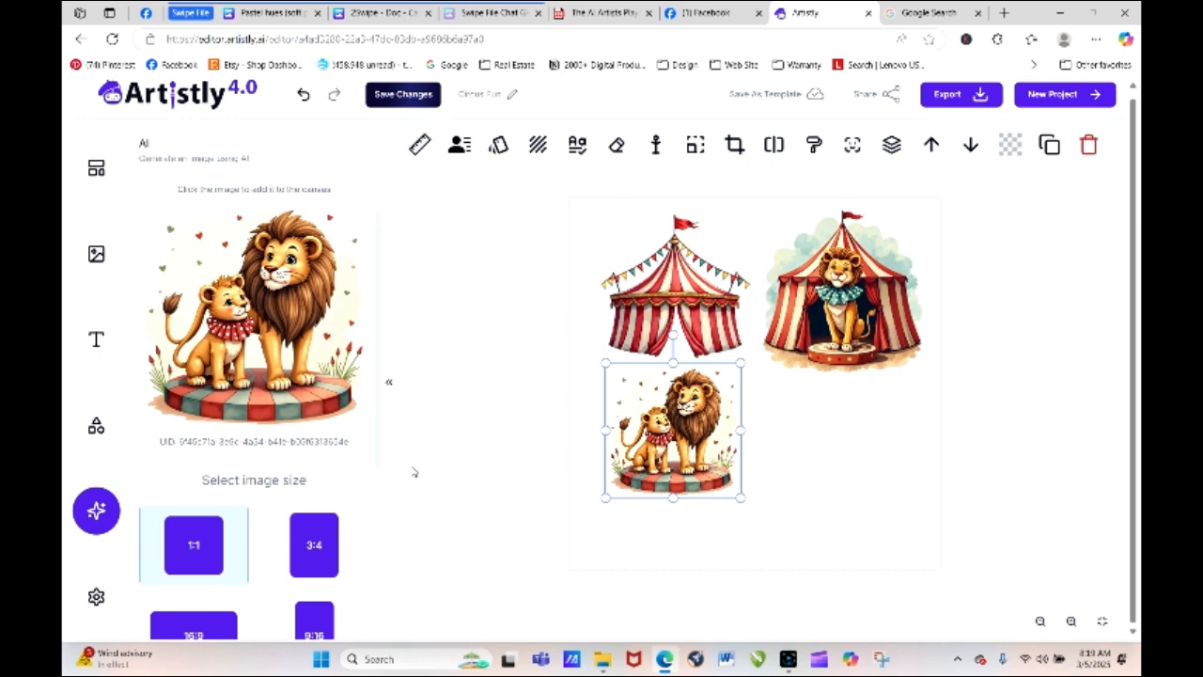
Replace "a lion and lion cub both wearing" in the AI image prompt with "an elephant".
{"action": "scroll", "coordinate": [377, 423], "scroll_direction": "down", "scroll_amount": 4}
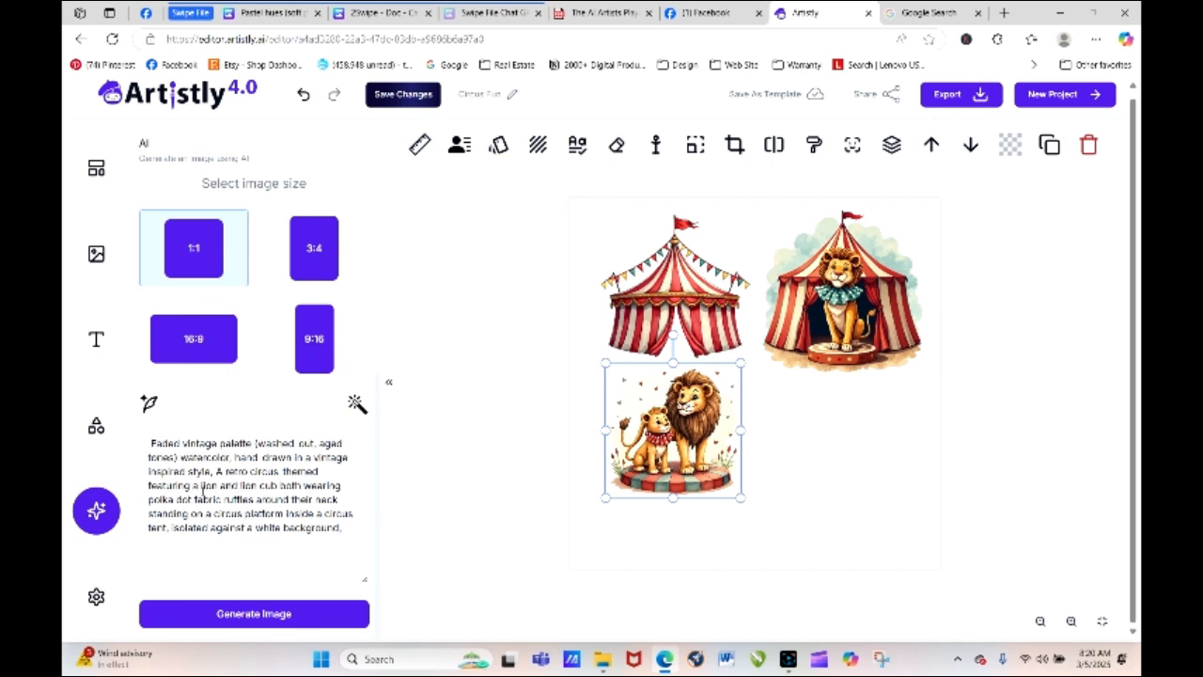
{"action": "left_click_drag", "start_coordinate": [199, 485], "coordinate": [299, 485]}
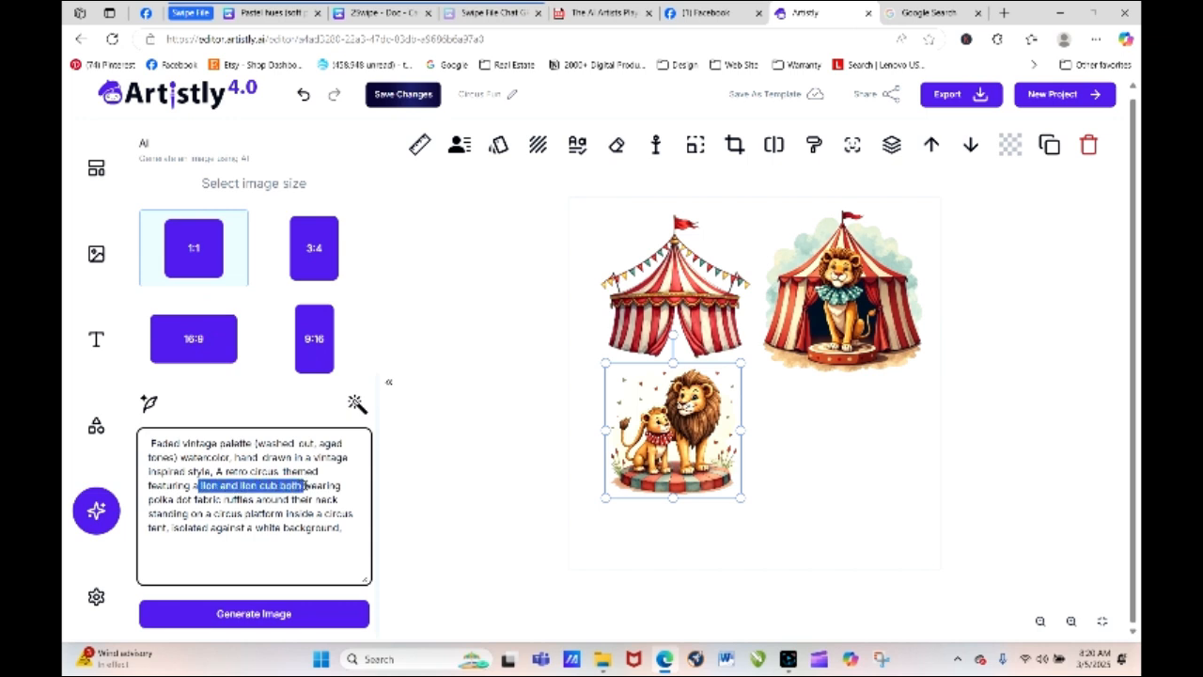
{"action": "left_click_drag", "start_coordinate": [304, 485], "coordinate": [349, 482]}
{"action": "type", "text": "eeepolka dot fabric ruffles"}
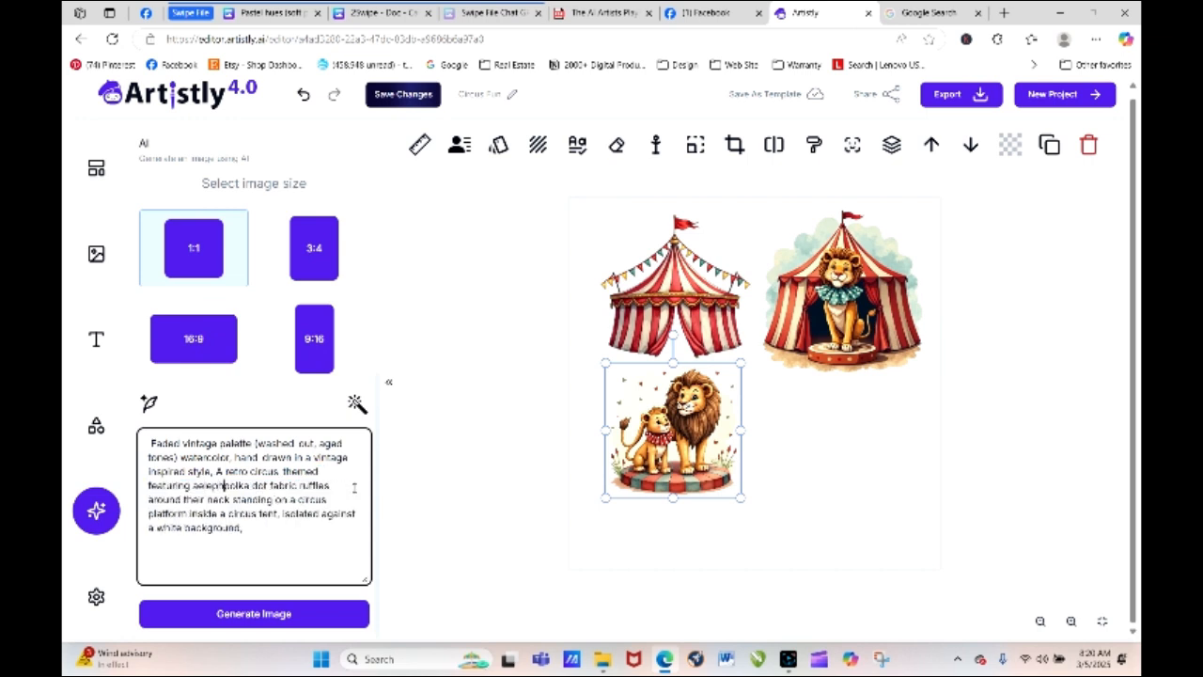
{"action": "key", "text": "BackSpace"}
{"action": "key", "text": "BackSpace"}
{"action": "key", "text": "BackSpace"}
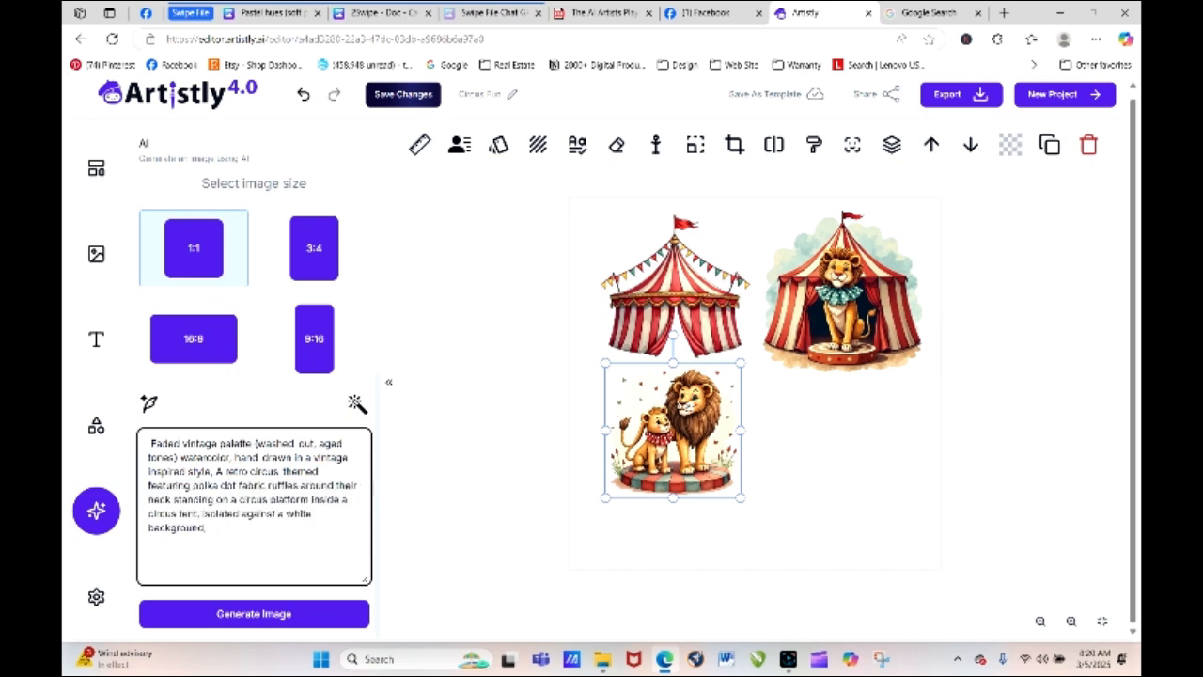
{"action": "type", "text": "n elephant"}
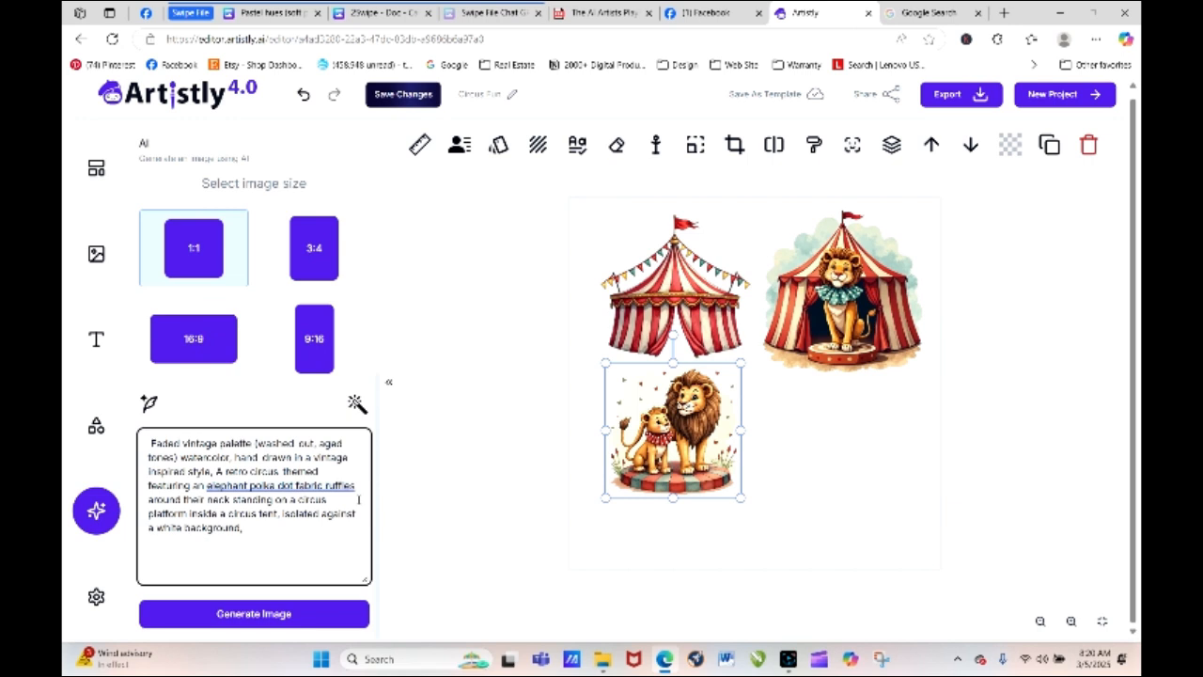
{"action": "type", "text": " pos"}
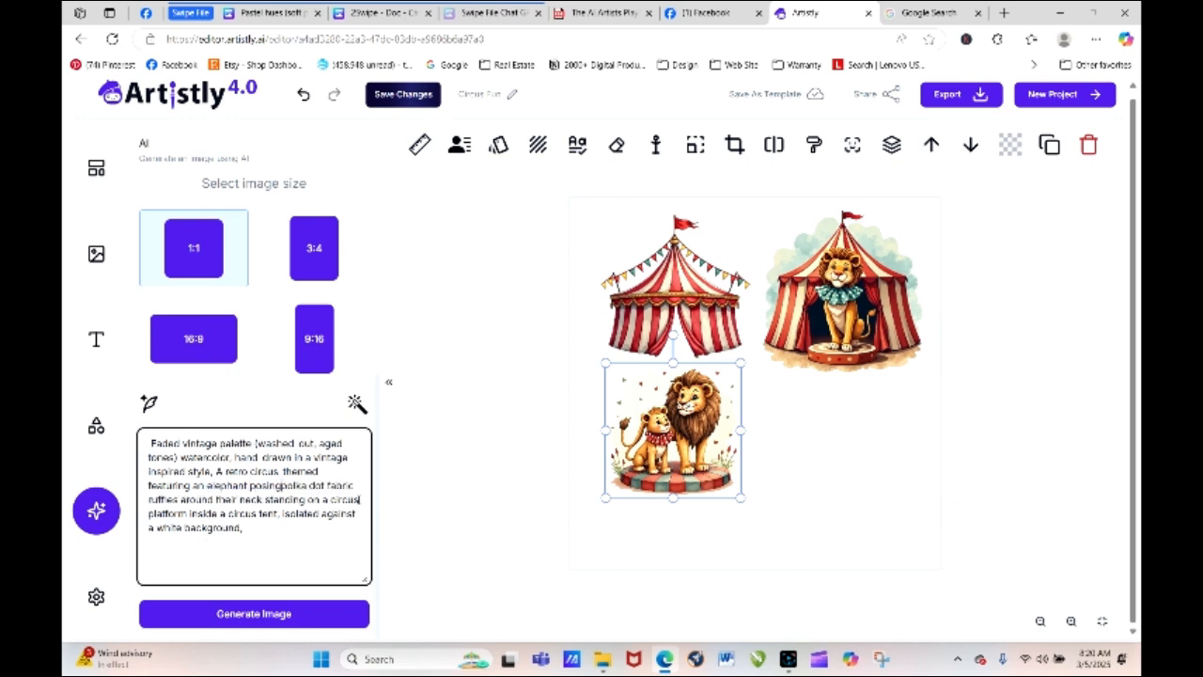
{"action": "type", "text": "ing on top "}
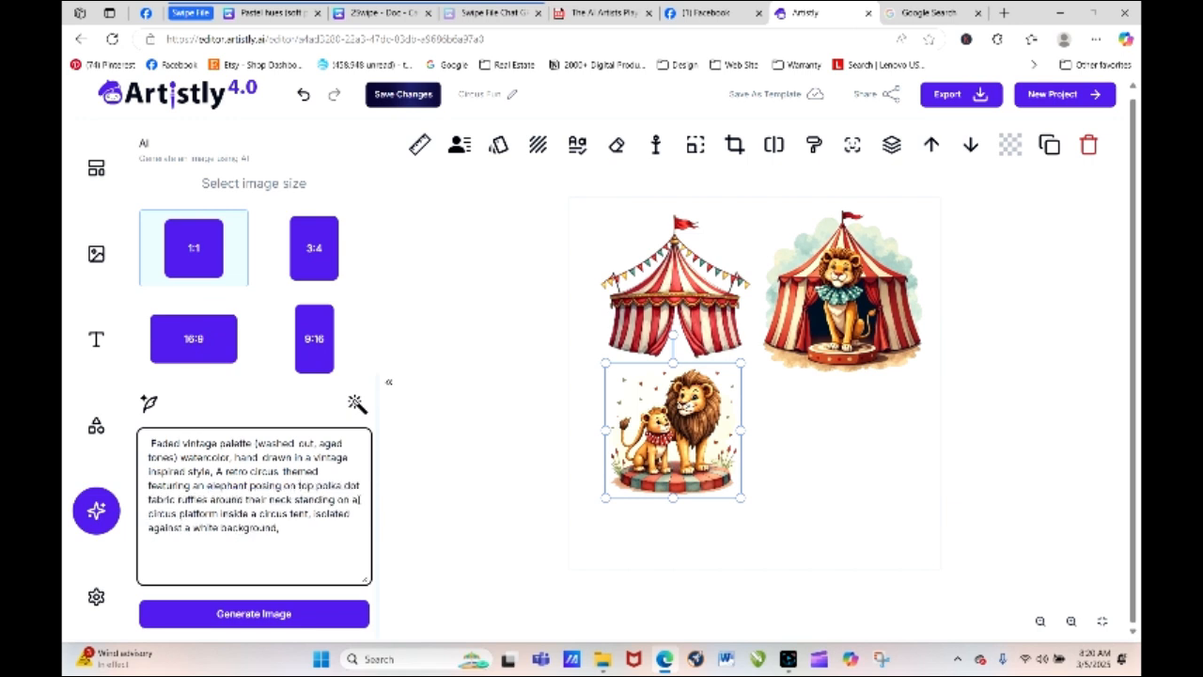
{"action": "type", "text": "of a "}
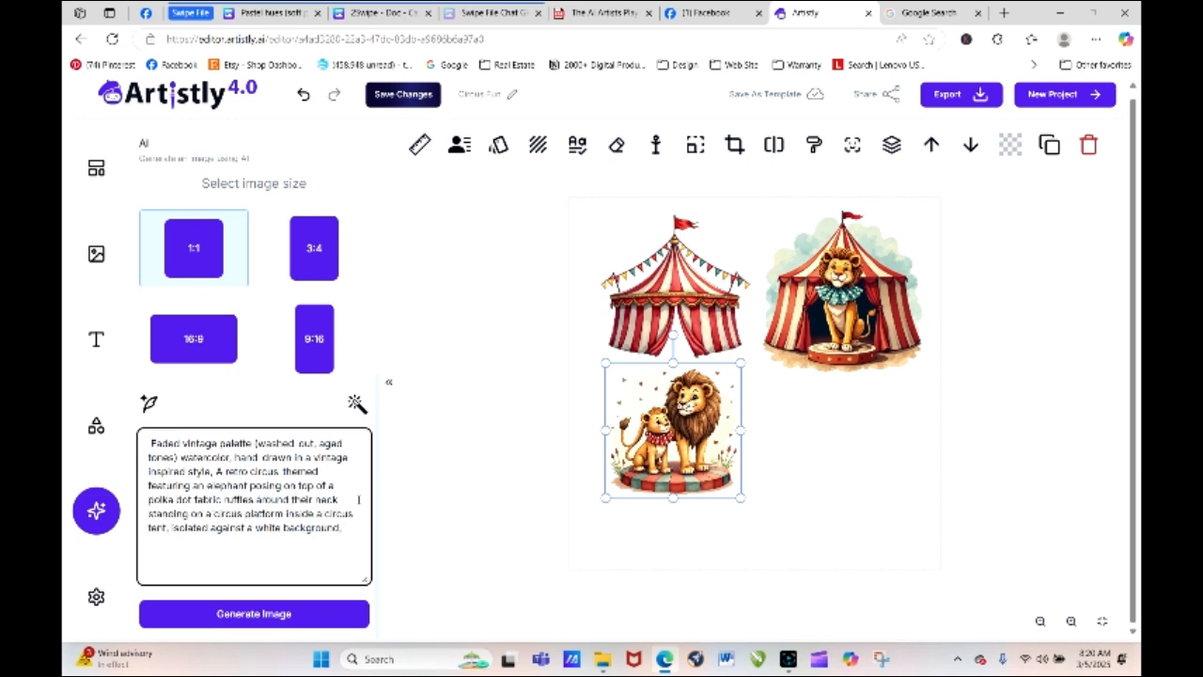
{"action": "type", "text": "smal lciru"}
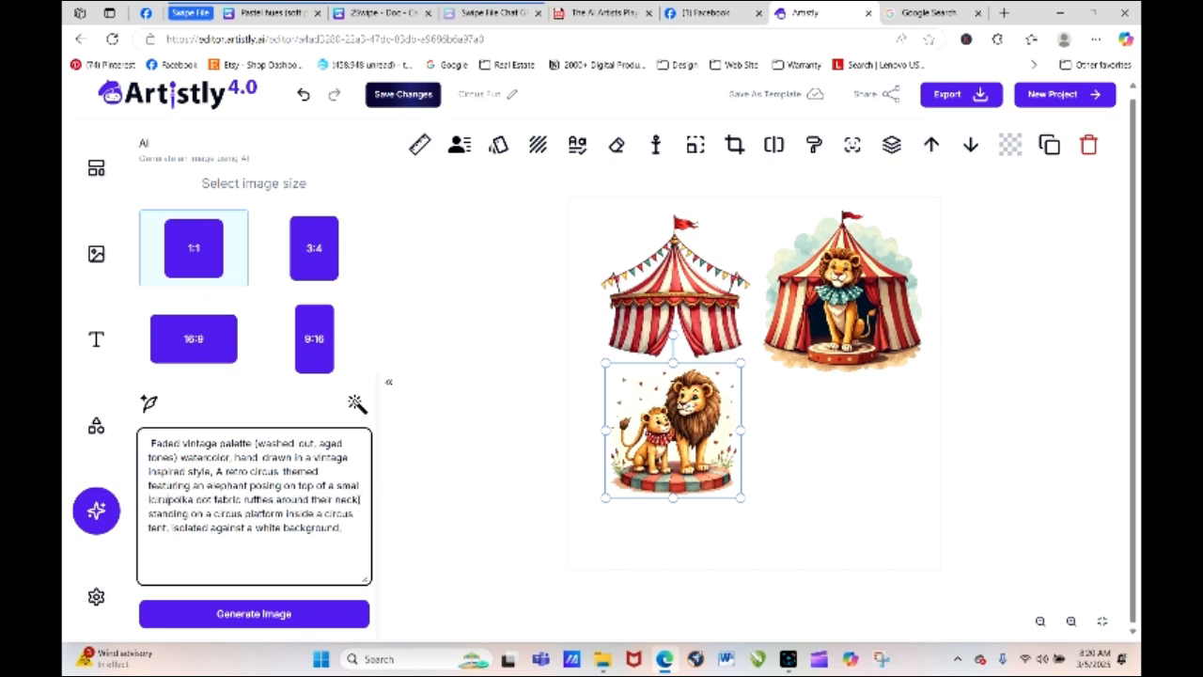
{"action": "key", "text": "BackSpace"}
{"action": "key", "text": "BackSpace"}
{"action": "key", "text": "BackSpace"}
{"action": "key", "text": "BackSpace"}
{"action": "key", "text": "BackSpace"}
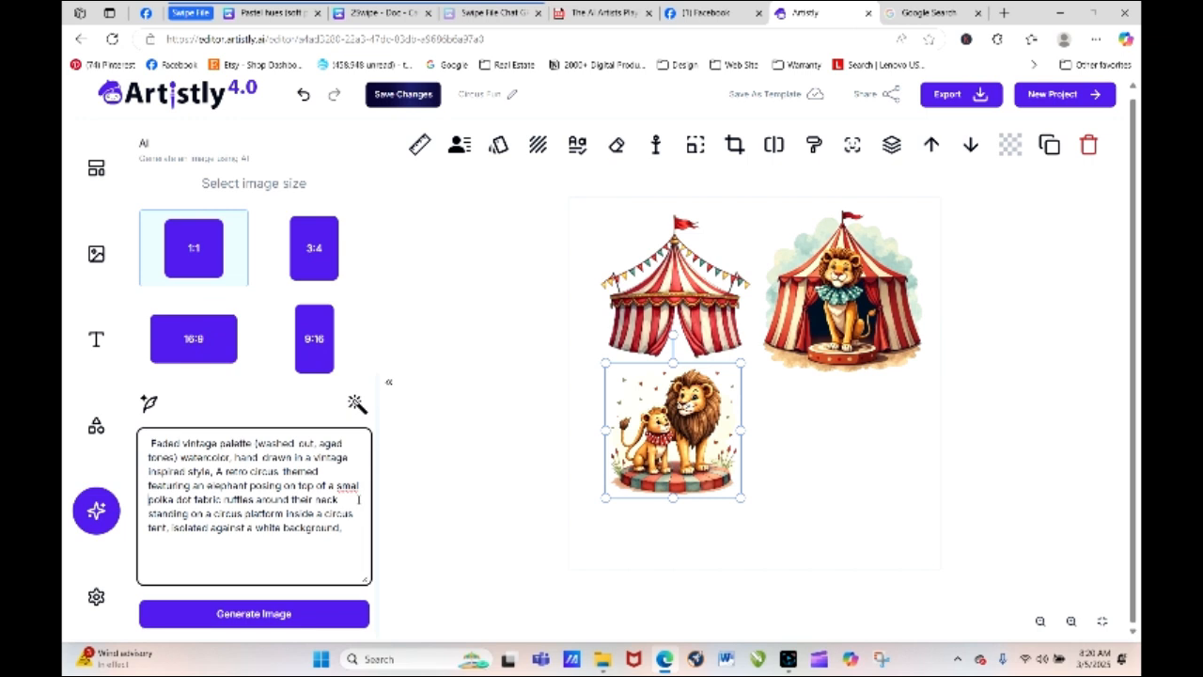
{"action": "key", "text": "BackSpace"}
{"action": "key", "text": "BackSpace"}
{"action": "key", "text": "BackSpace"}
{"action": "key", "text": "BackSpace"}
{"action": "key", "text": "BackSpace"}
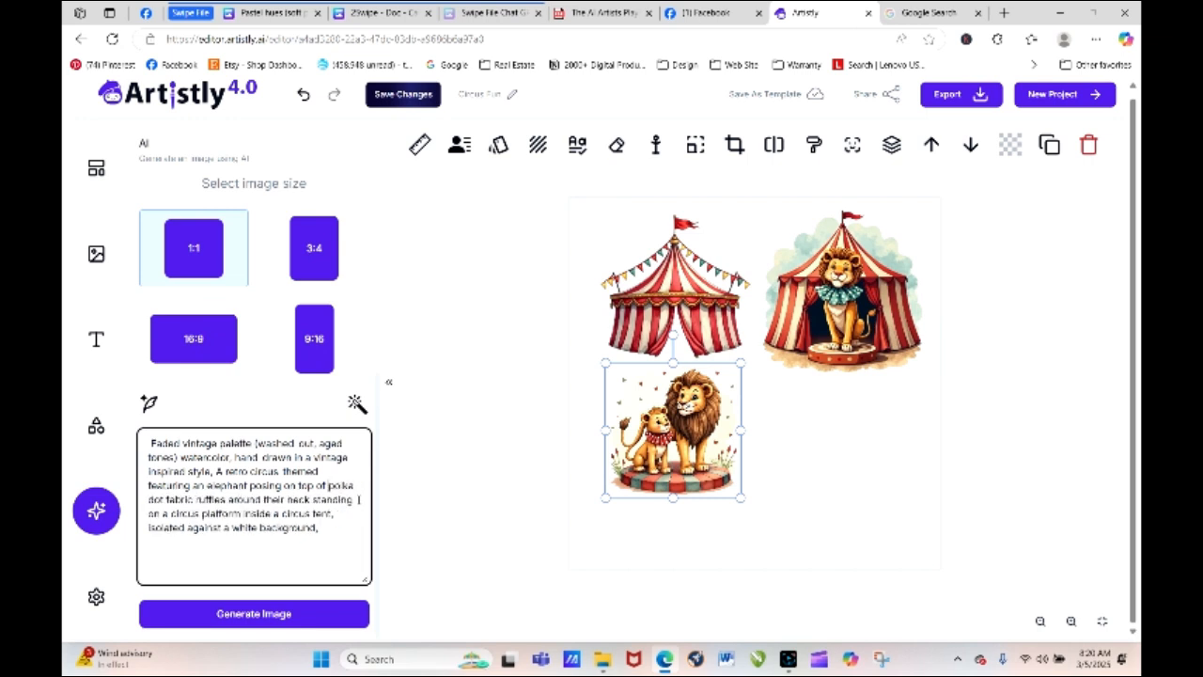
{"action": "key", "text": "BackSpace"}
{"action": "key", "text": "BackSpace"}
{"action": "key", "text": "BackSpace"}
{"action": "key", "text": "BackSpace"}
{"action": "key", "text": "BackSpace"}
{"action": "key", "text": "BackSpace"}
{"action": "key", "text": "BackSpace"}
{"action": "key", "text": "BackSpace"}
{"action": "key", "text": "BackSpace"}
{"action": "key", "text": "BackSpace"}
{"action": "key", "text": "BackSpace"}
{"action": "key", "text": "BackSpace"}
{"action": "key", "text": "BackSpace"}
{"action": "key", "text": "BackSpace"}
{"action": "key", "text": "BackSpace"}
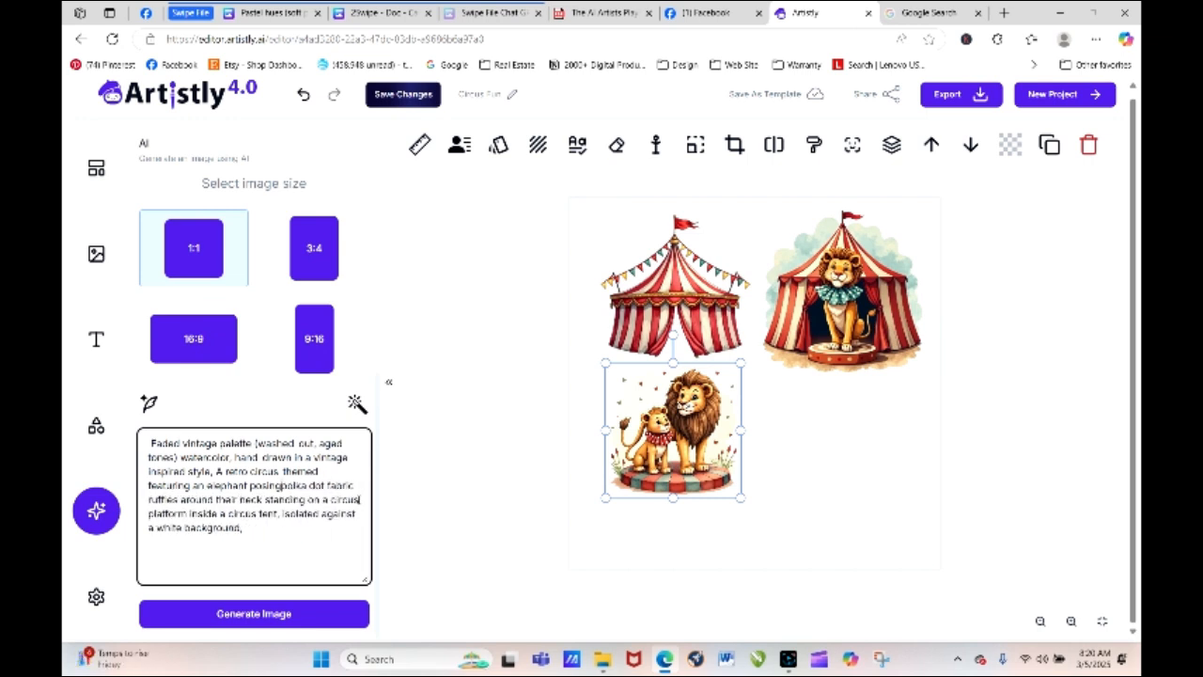
Add "standing on top of a" to the prompt, moving "polka dot fabric ruffles" ahead of it and inserting "with a" after "elephant".
{"action": "type", "text": "standing on top of a"}
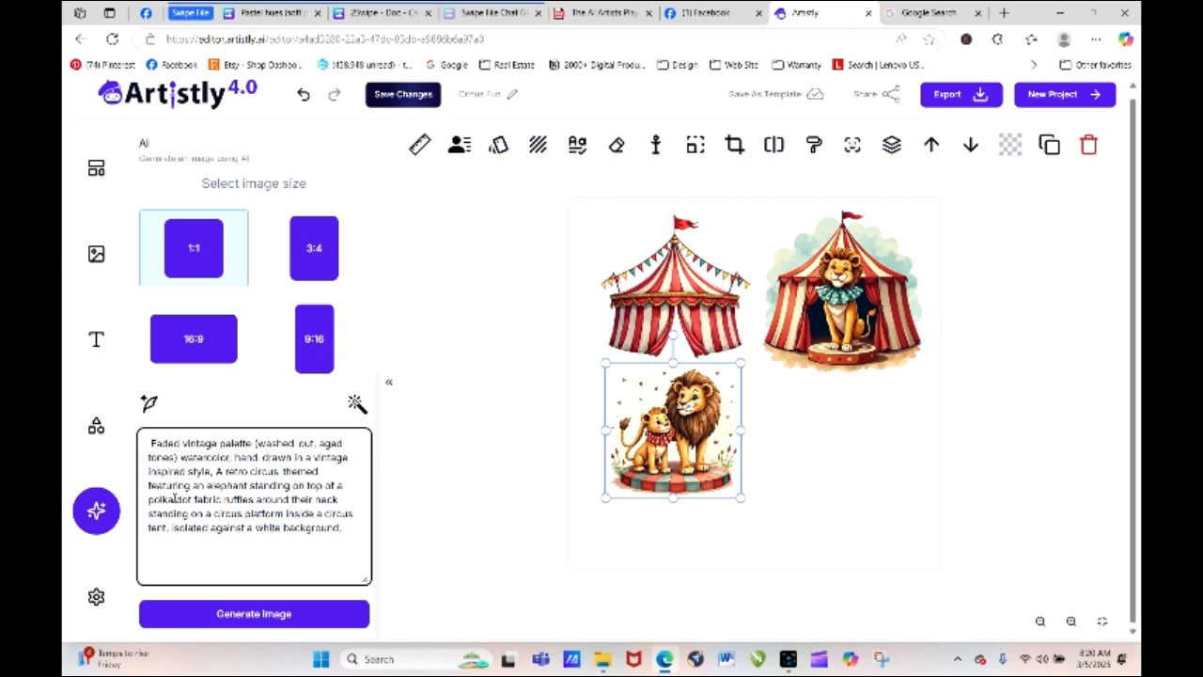
{"action": "left_click_drag", "start_coordinate": [147, 503], "coordinate": [267, 514]}
{"action": "left_click_drag", "start_coordinate": [149, 499], "coordinate": [250, 486]}
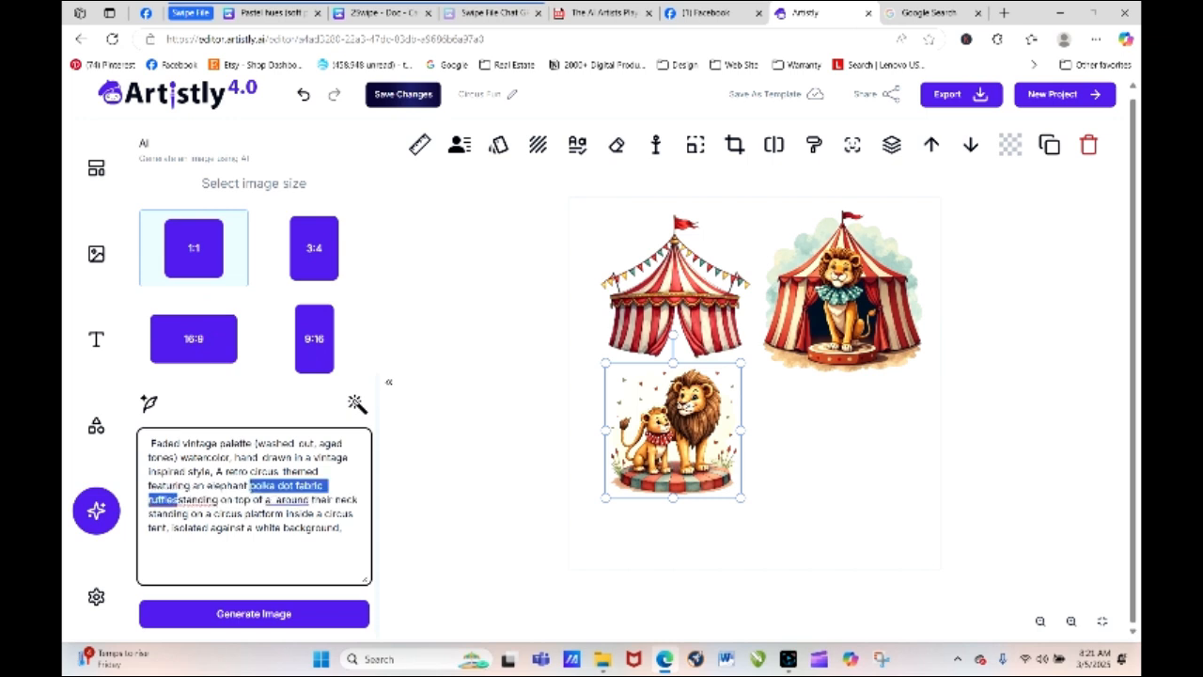
{"action": "left_click", "coordinate": [250, 487]}
{"action": "type", "text": "with a"}
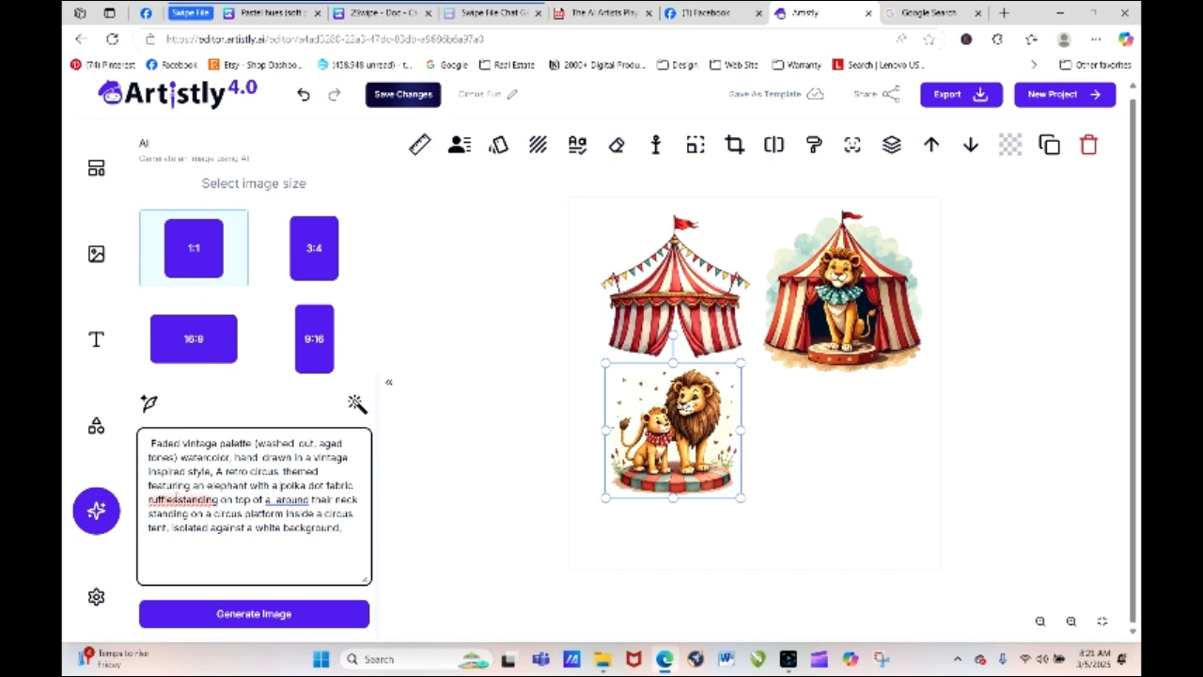
Insert "around his neck" after "ruffle" in the elephant prompt.
{"action": "left_click", "coordinate": [177, 499]}
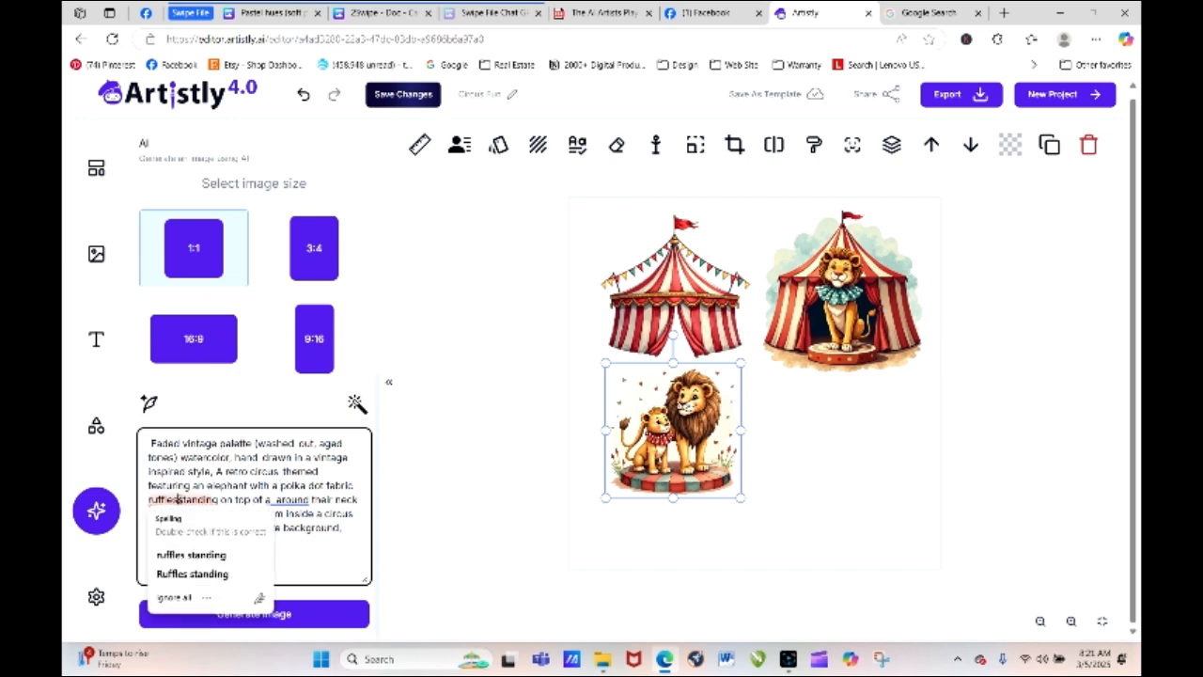
{"action": "left_click", "coordinate": [172, 498]}
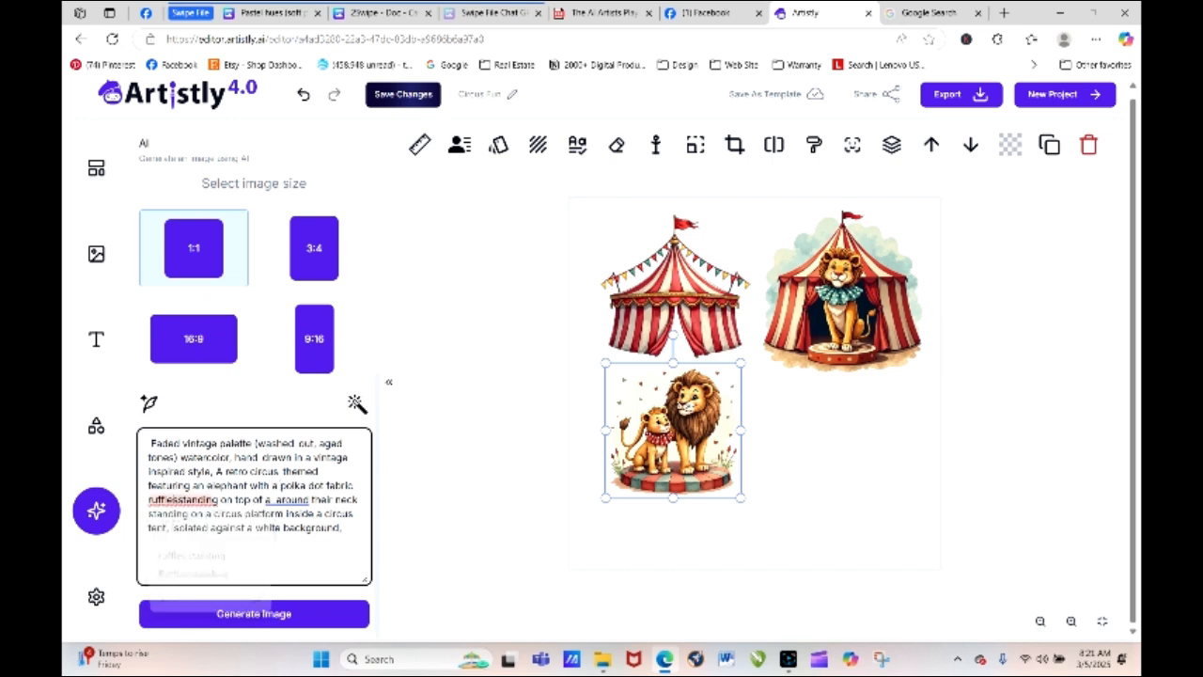
{"action": "type", "text": "around"}
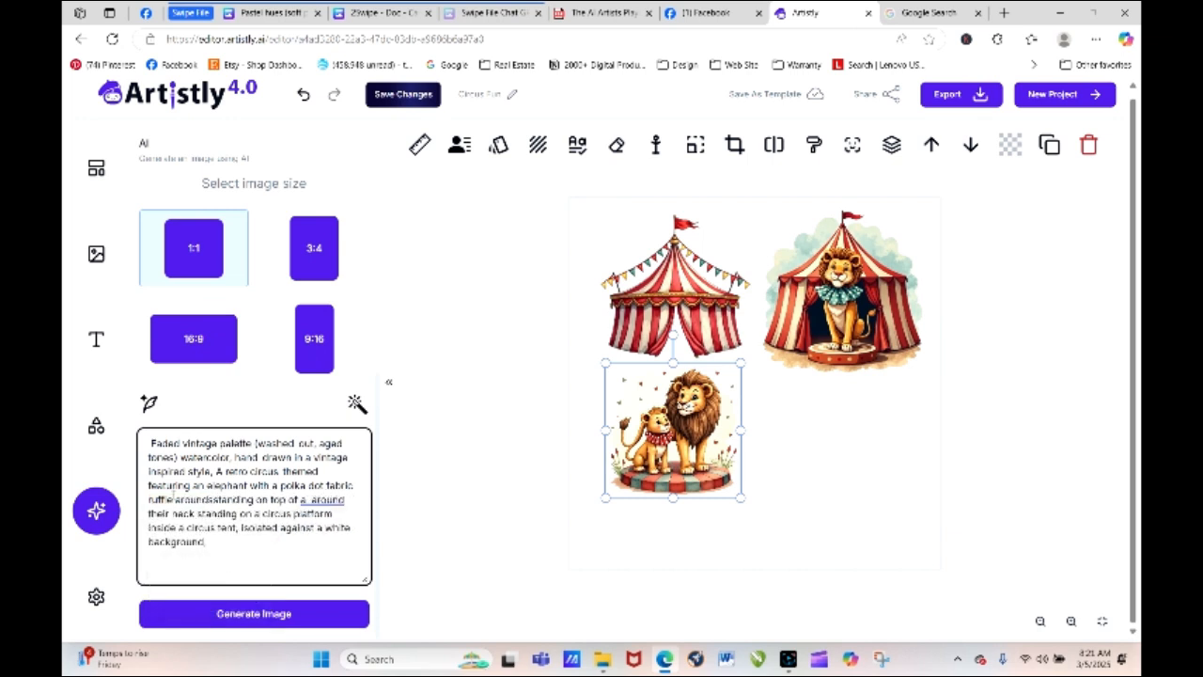
{"action": "type", "text": " his neck"}
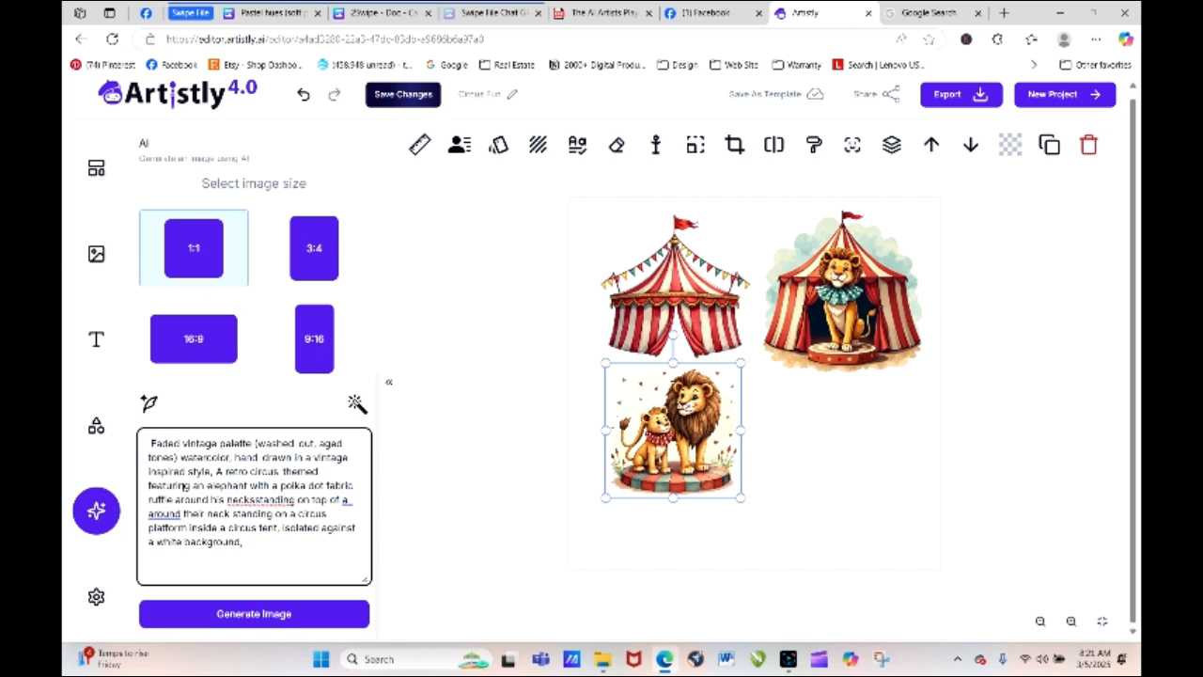
Delete the leftover wording between "his neck" and "standing on a circus platform" in the prompt and generate the elephant image.
{"action": "key", "text": "Delete"}
{"action": "key", "text": "Delete"}
{"action": "key", "text": "Delete"}
{"action": "key", "text": "Delete"}
{"action": "key", "text": "Delete"}
{"action": "key", "text": "Delete"}
{"action": "key", "text": "Delete"}
{"action": "key", "text": "Delete"}
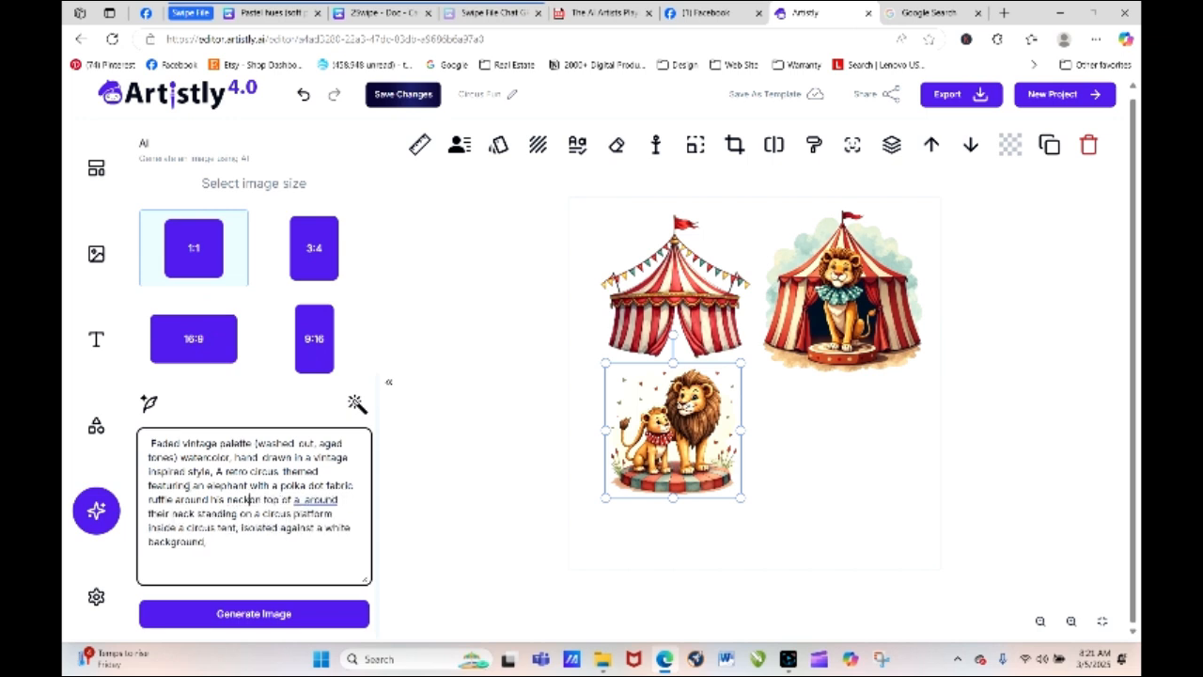
{"action": "key", "text": "Delete"}
{"action": "key", "text": "Delete"}
{"action": "key", "text": "Delete"}
{"action": "key", "text": "Delete"}
{"action": "key", "text": "Delete"}
{"action": "key", "text": "Delete"}
{"action": "key", "text": "Delete"}
{"action": "key", "text": "Delete"}
{"action": "key", "text": "Delete"}
{"action": "key", "text": "Delete"}
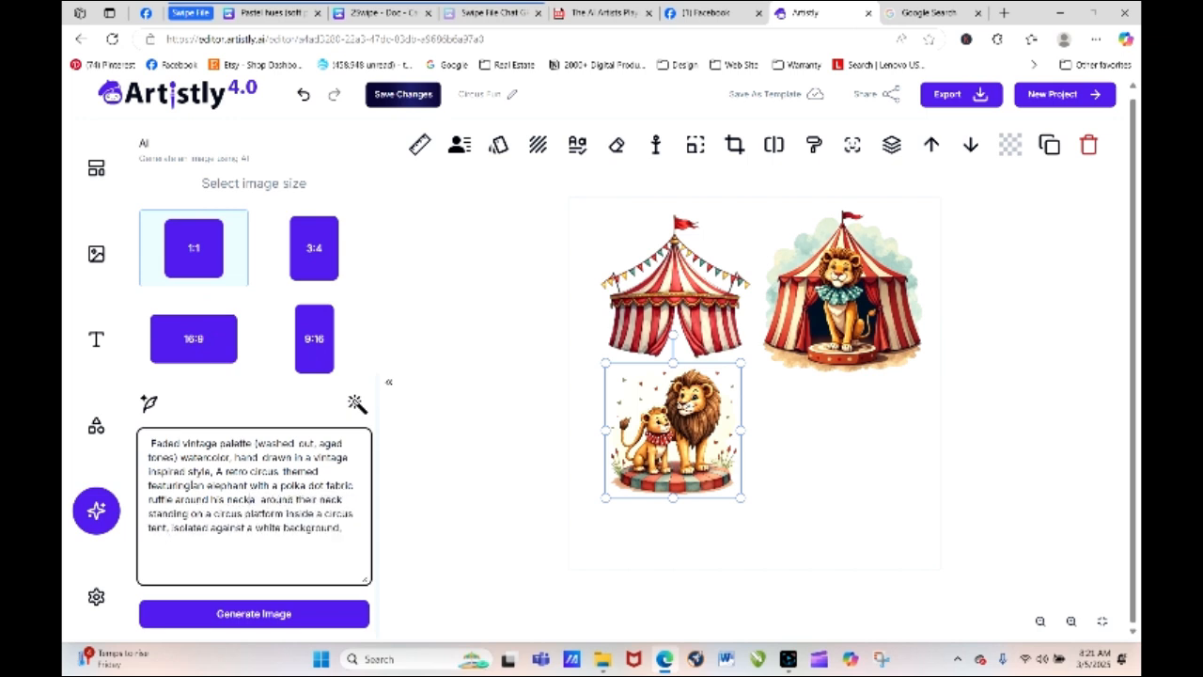
{"action": "key", "text": "Delete"}
{"action": "key", "text": "Delete"}
{"action": "key", "text": "Delete"}
{"action": "key", "text": "Delete"}
{"action": "key", "text": "Delete"}
{"action": "key", "text": "Delete"}
{"action": "key", "text": "Delete"}
{"action": "key", "text": "Delete"}
{"action": "key", "text": "Delete"}
{"action": "key", "text": "Delete"}
{"action": "key", "text": "Delete"}
{"action": "key", "text": "Delete"}
{"action": "key", "text": "Delete"}
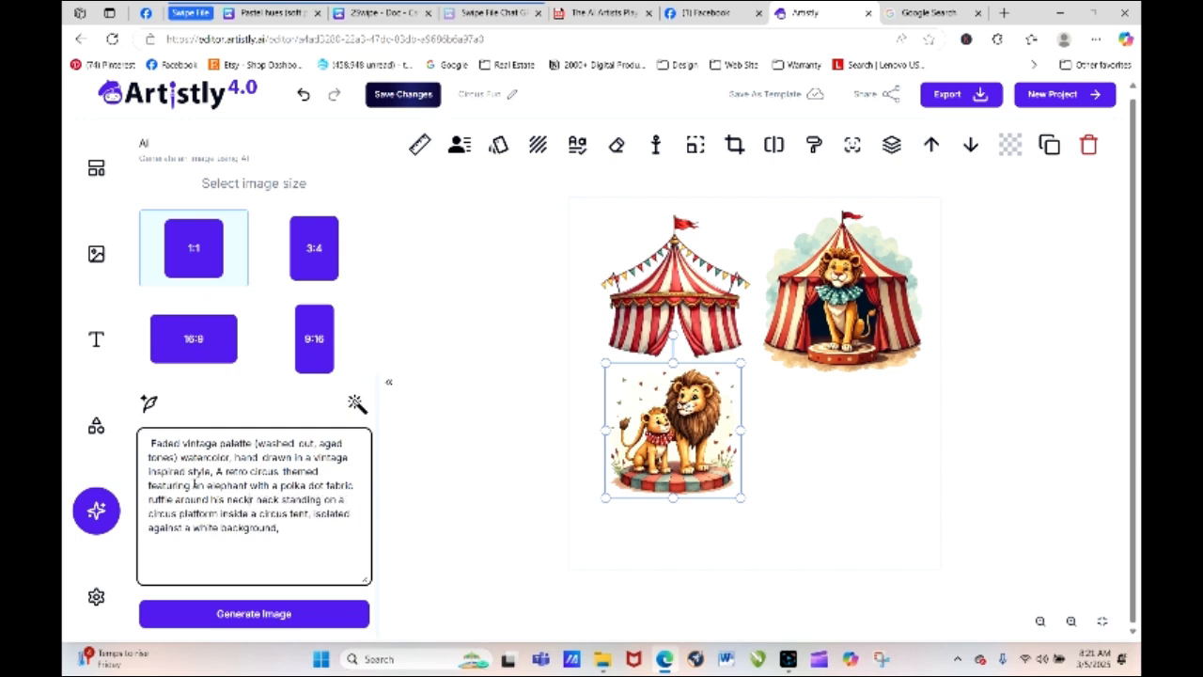
{"action": "key", "text": "Delete"}
{"action": "key", "text": "Delete"}
{"action": "key", "text": "Delete"}
{"action": "key", "text": "Delete"}
{"action": "key", "text": "Delete"}
{"action": "key", "text": "Delete"}
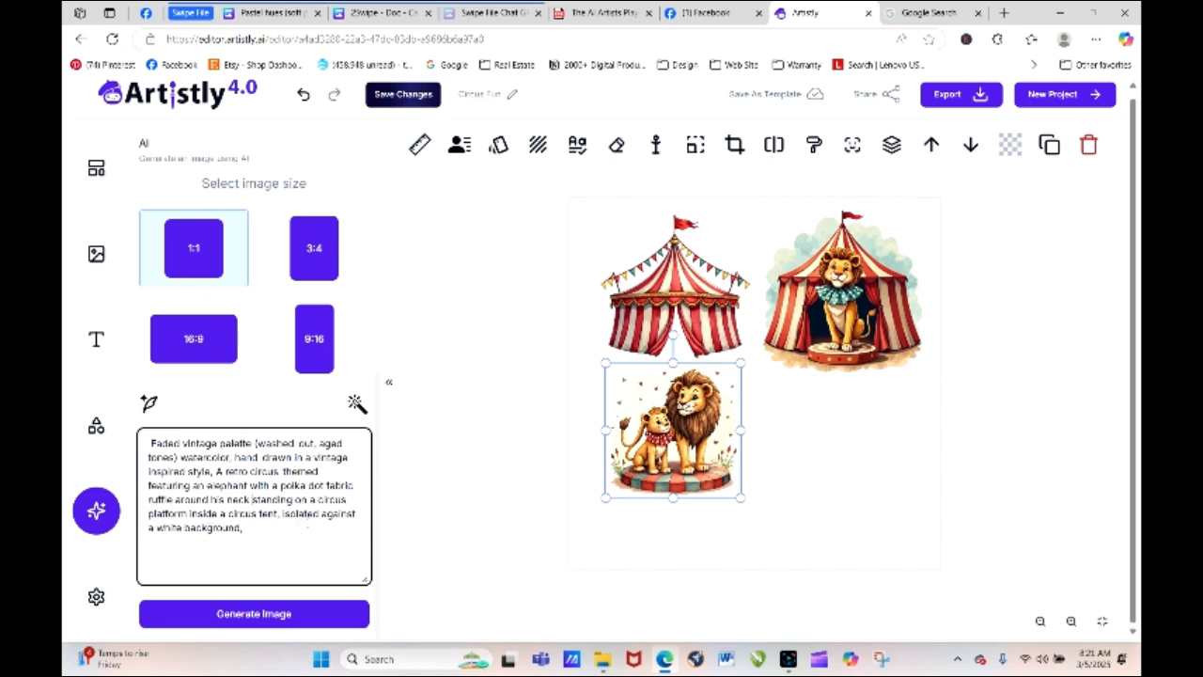
{"action": "left_click", "coordinate": [280, 617]}
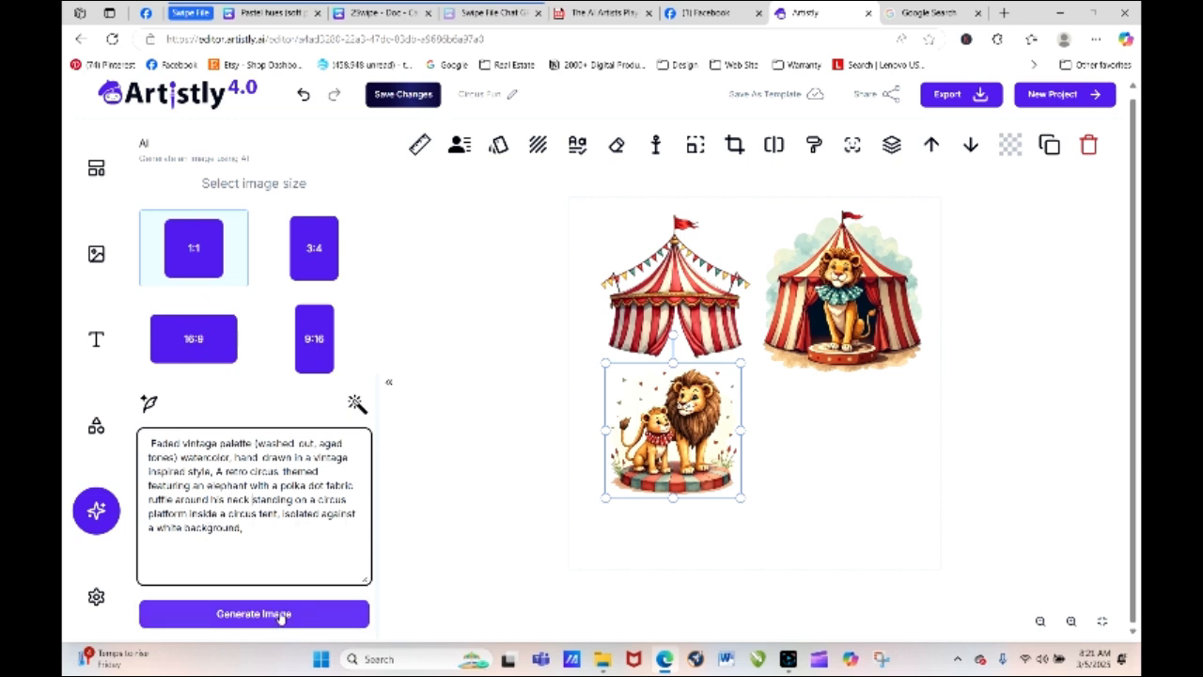
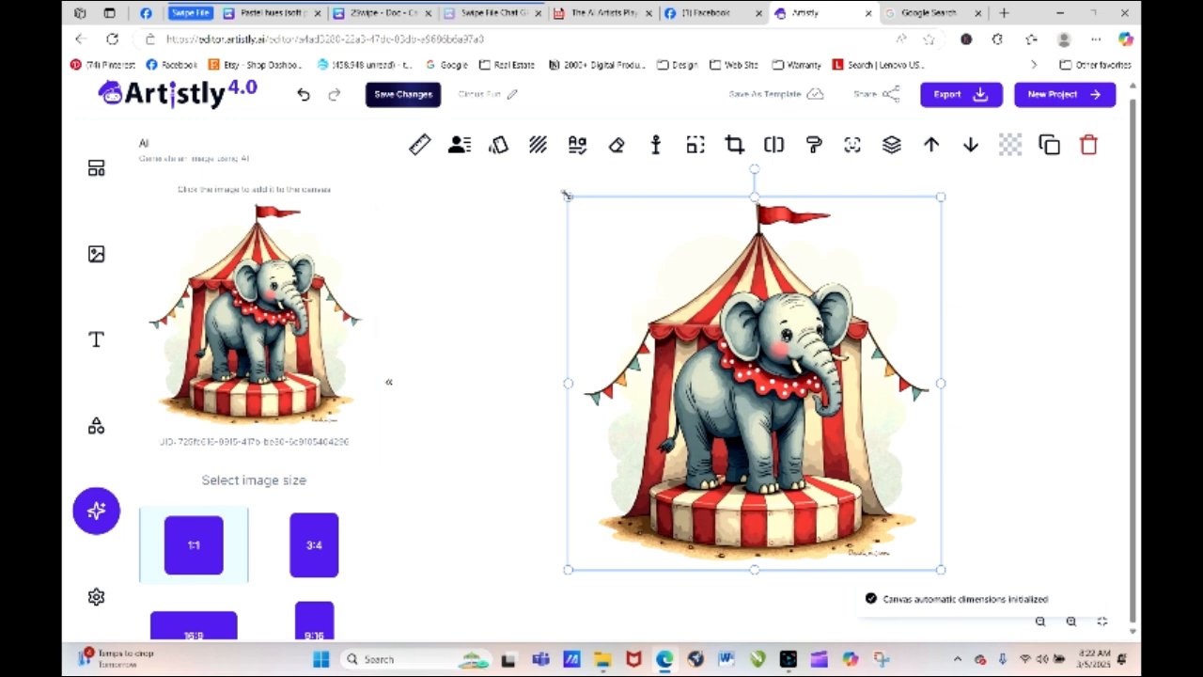
Position the elephant image so it fills the whole canvas and export the design as PNG.
{"action": "left_click_drag", "start_coordinate": [865, 498], "coordinate": [797, 383]}
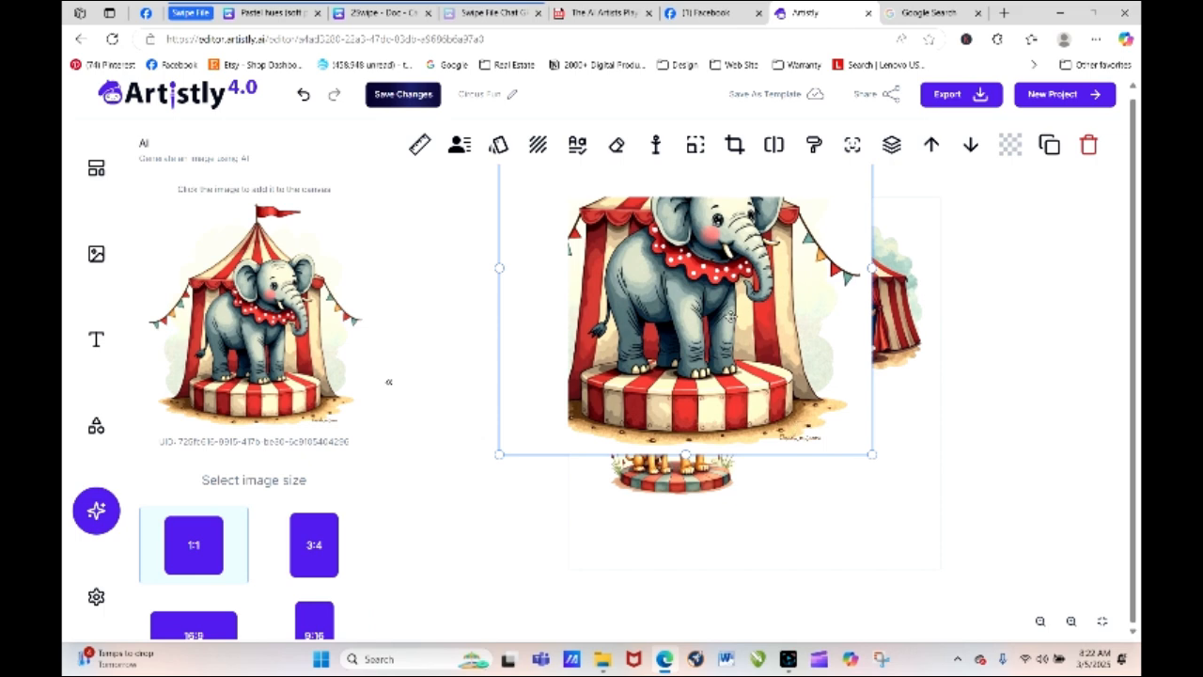
{"action": "left_click_drag", "start_coordinate": [729, 316], "coordinate": [800, 430]}
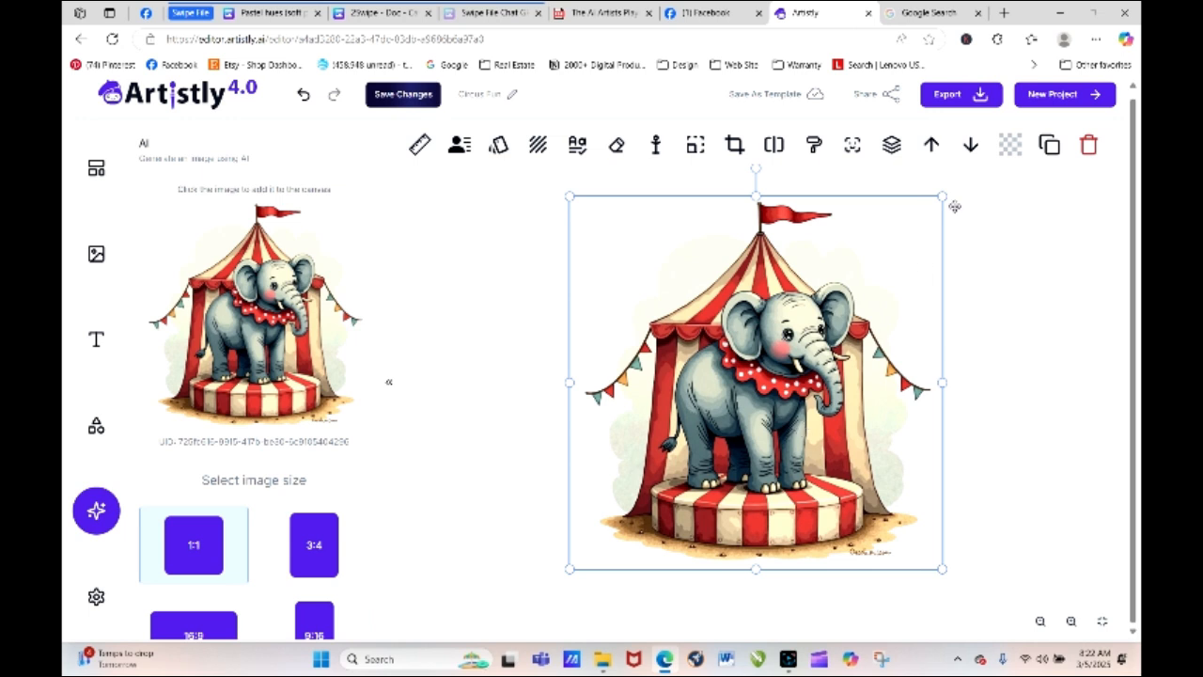
{"action": "left_click", "coordinate": [959, 95]}
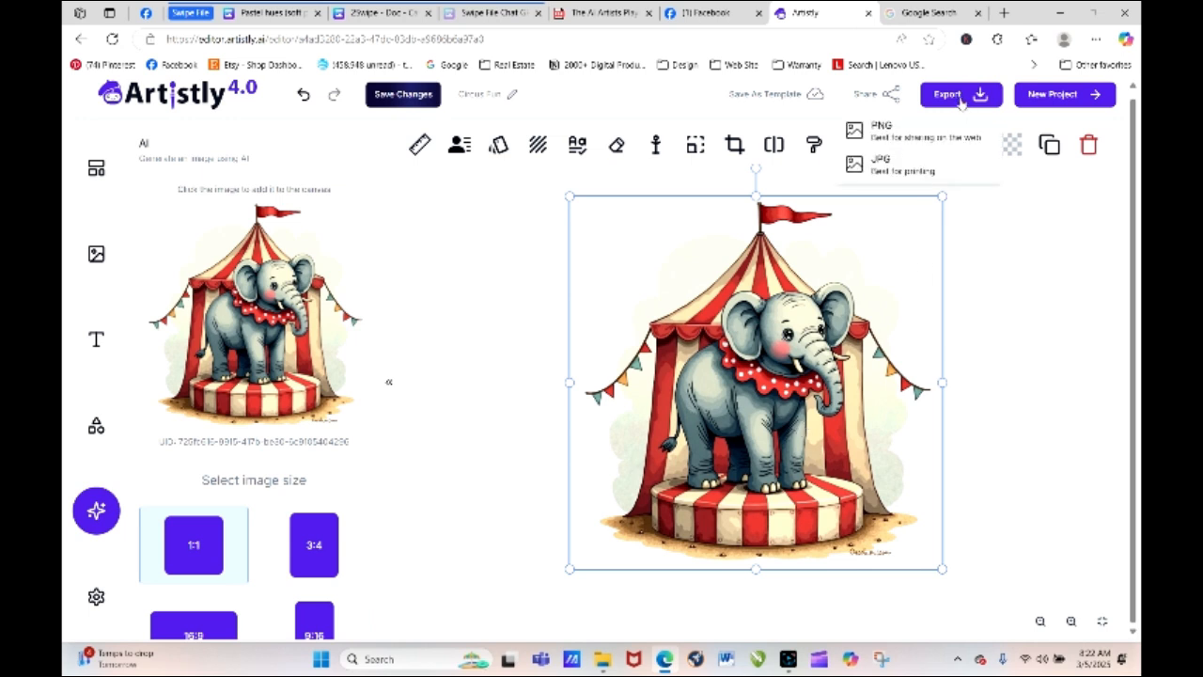
{"action": "left_click", "coordinate": [884, 136]}
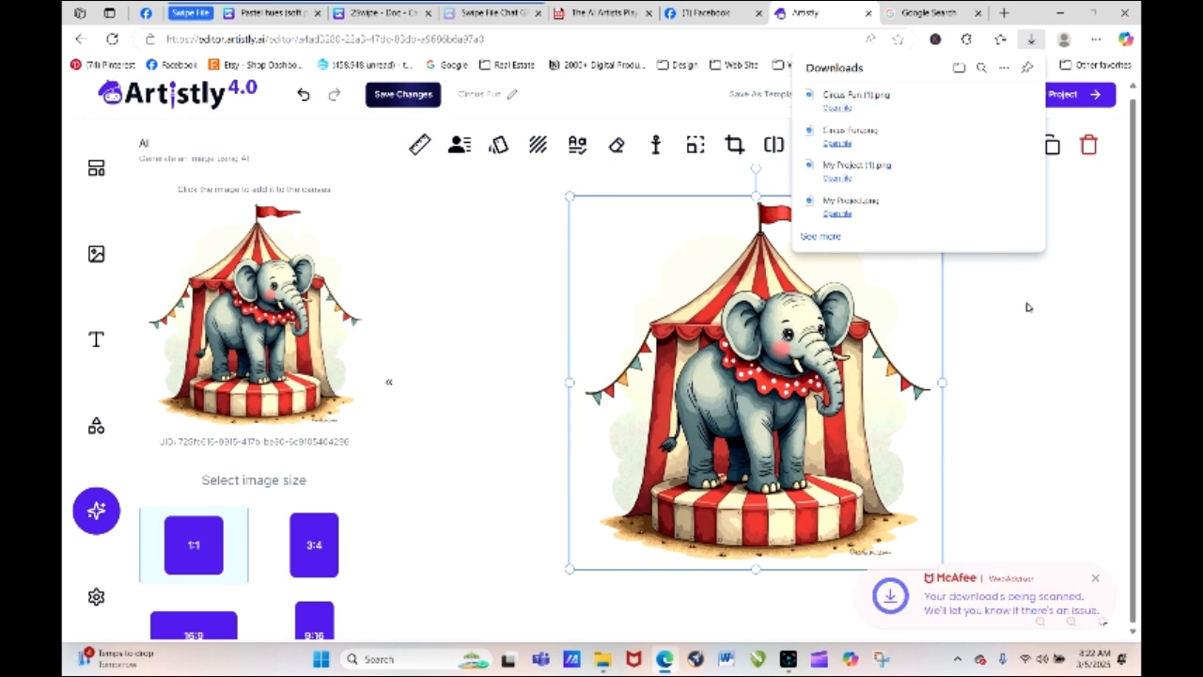
{"action": "left_click", "coordinate": [959, 422]}
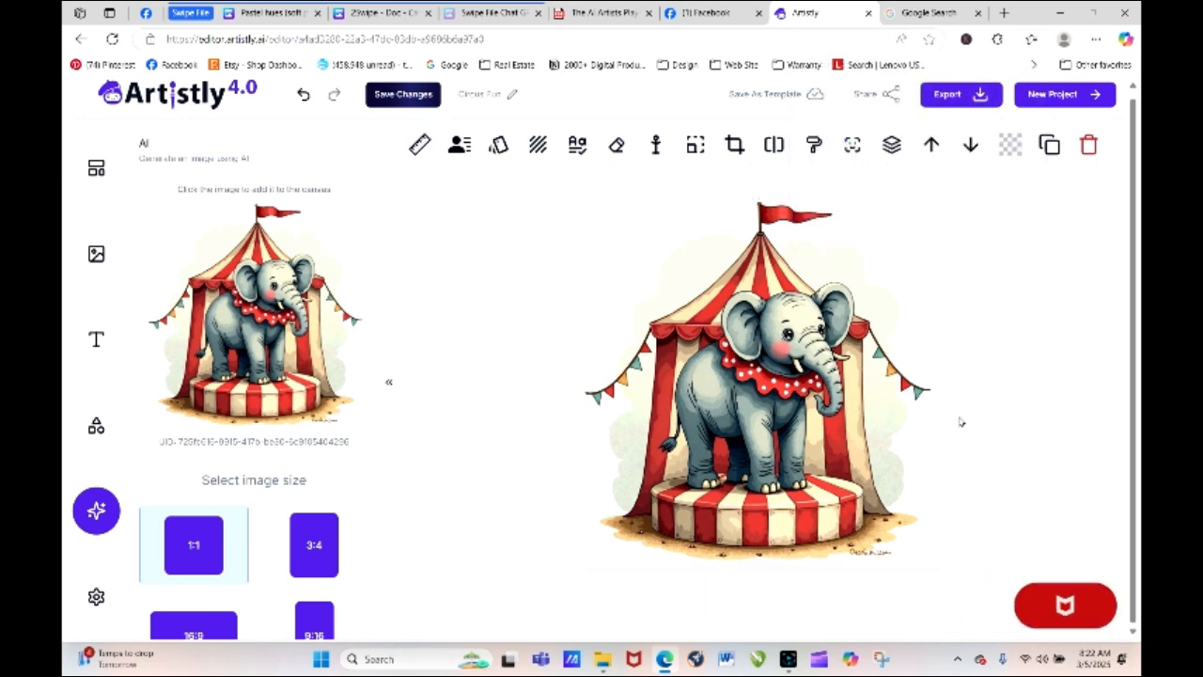
Remove the signature beneath the circus platform in the elephant image with Object Remover.
{"action": "left_click", "coordinate": [616, 144]}
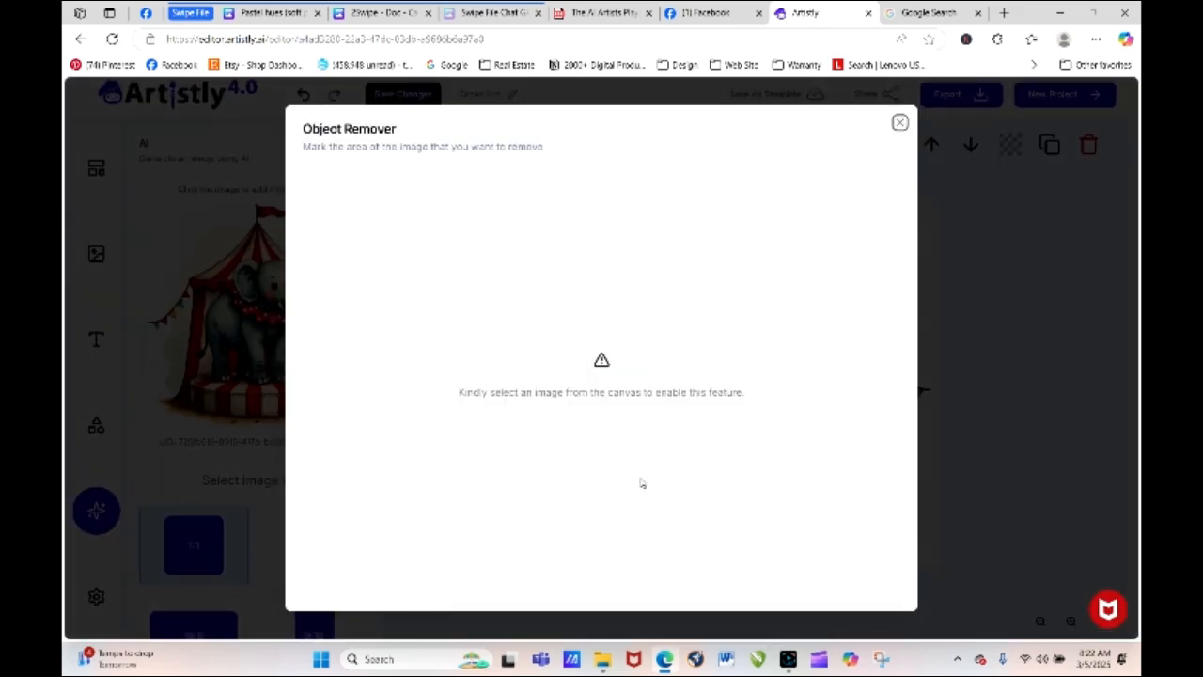
{"action": "left_click", "coordinate": [900, 123]}
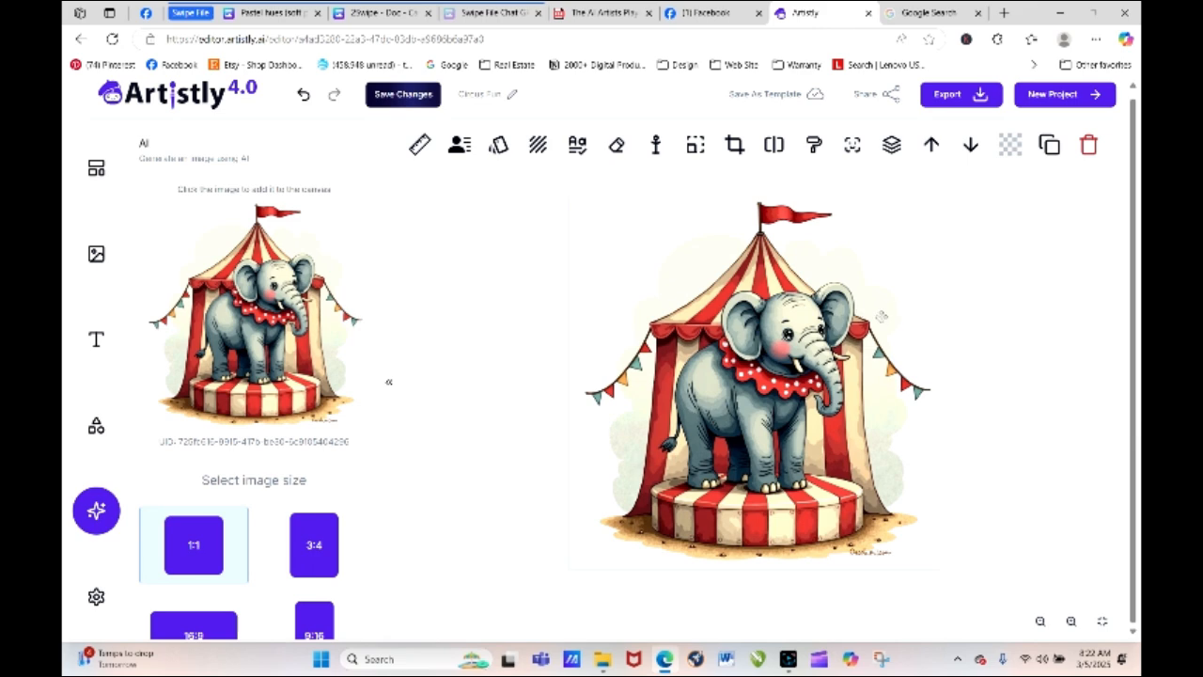
{"action": "left_click", "coordinate": [711, 198]}
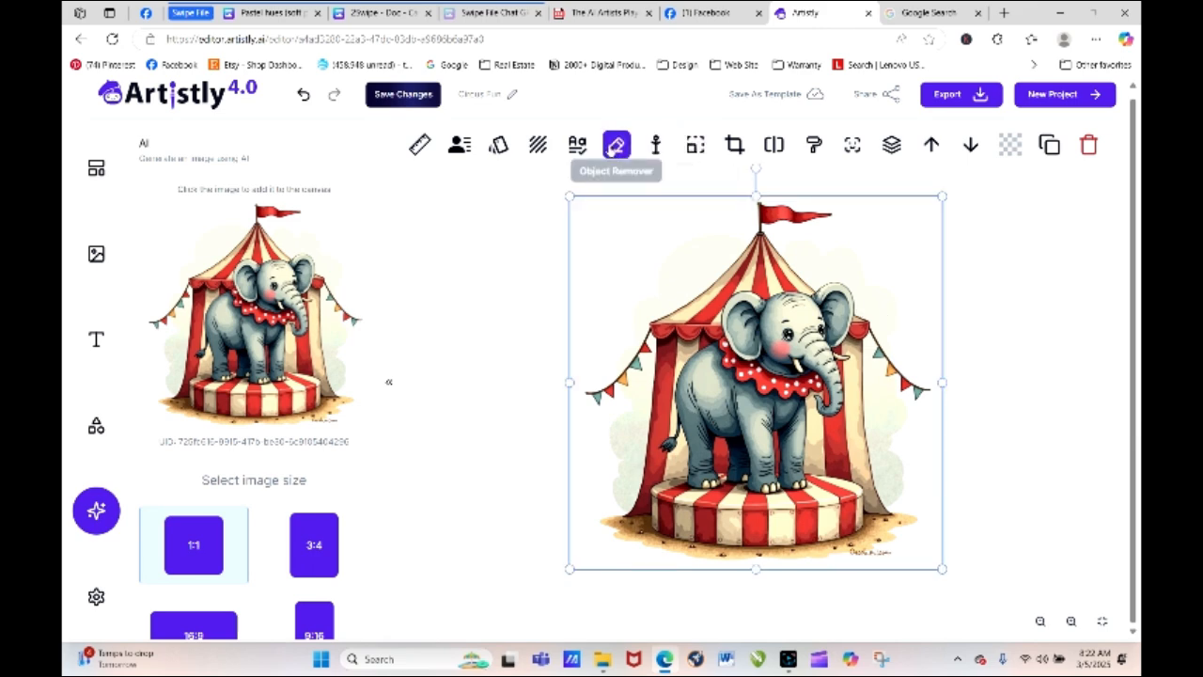
{"action": "left_click", "coordinate": [616, 144]}
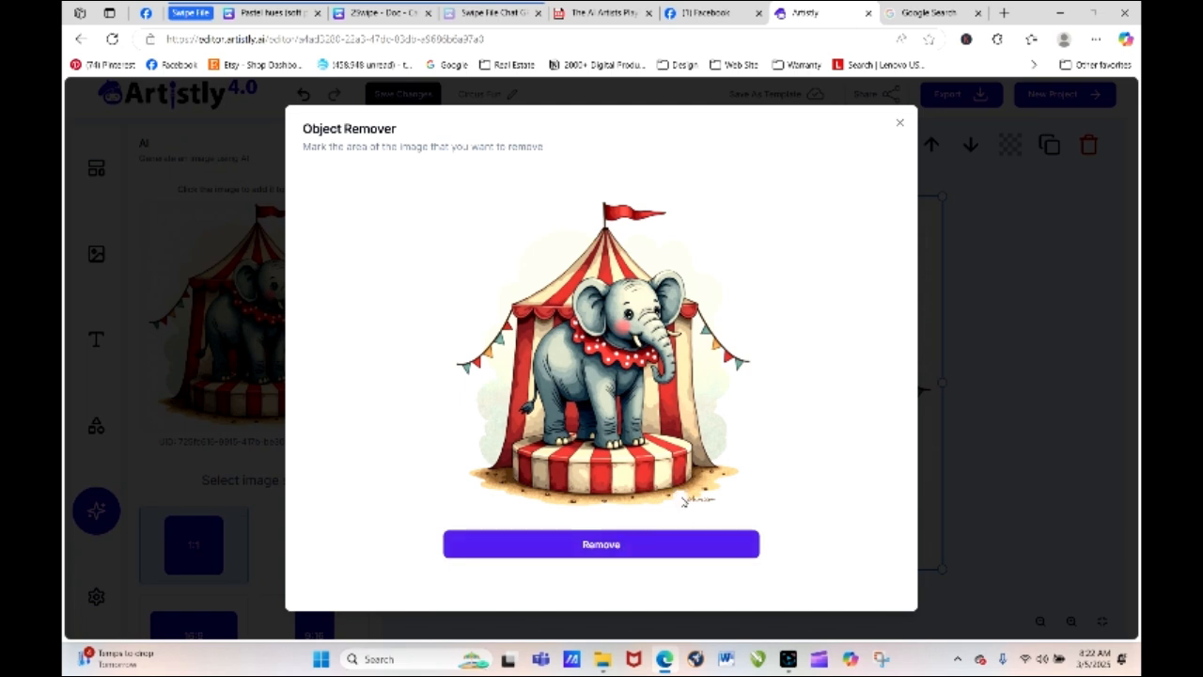
{"action": "left_click", "coordinate": [701, 549]}
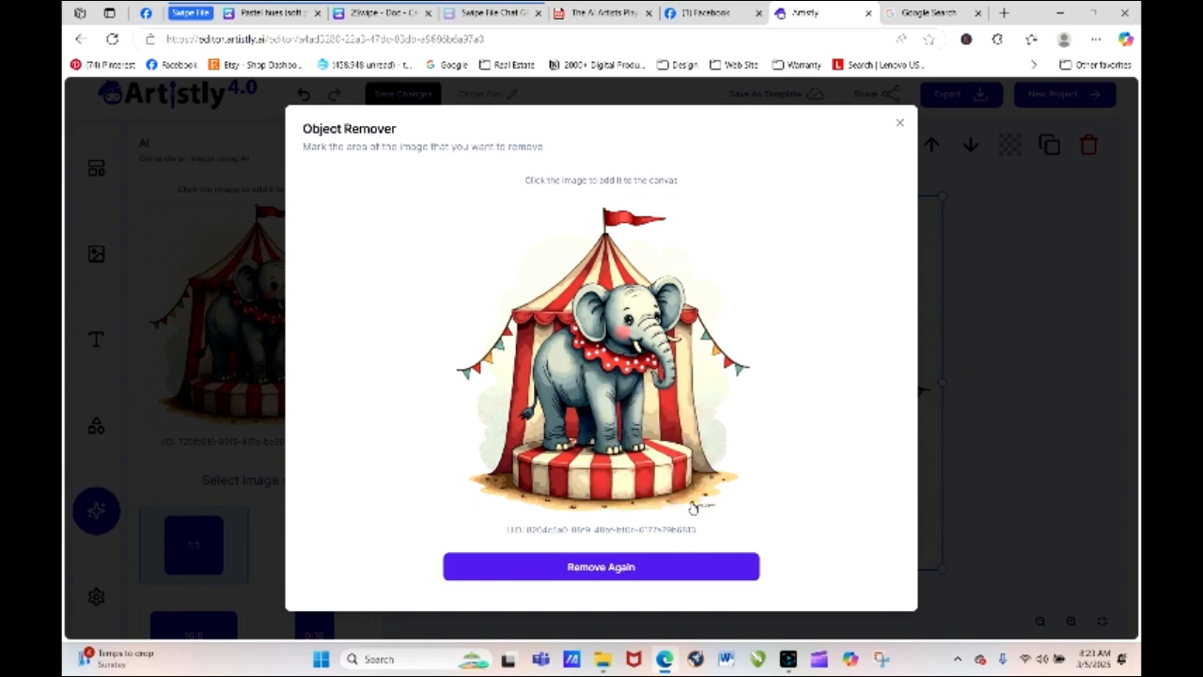
{"action": "left_click", "coordinate": [657, 569]}
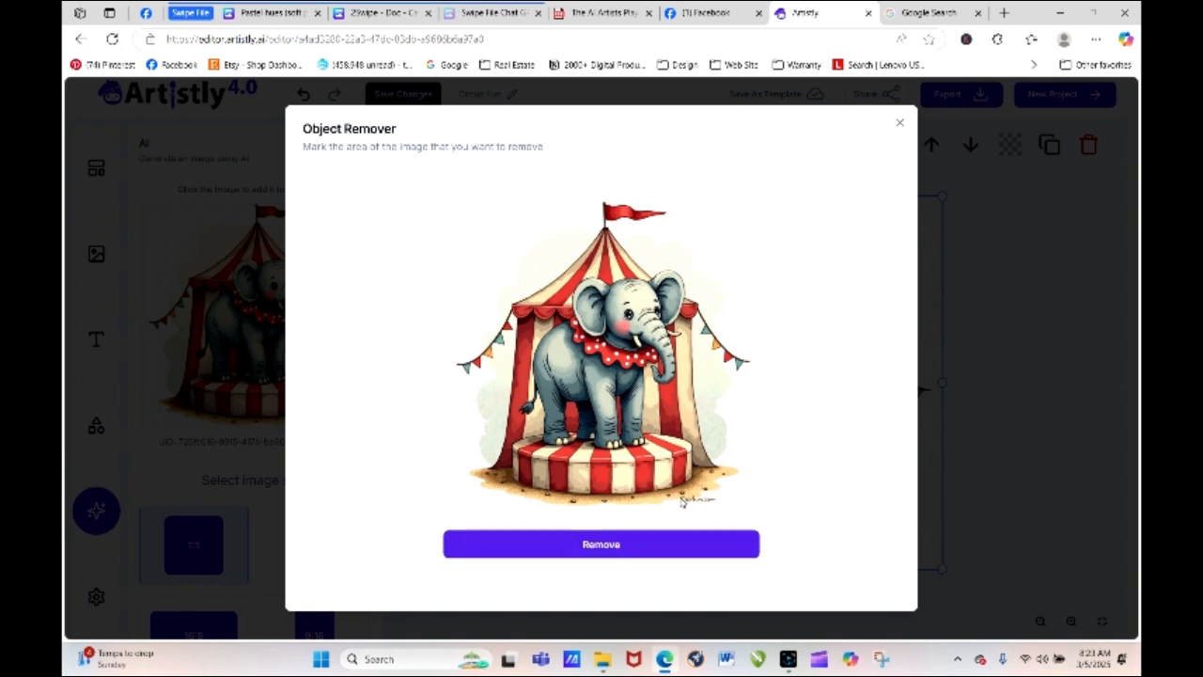
{"action": "left_click_drag", "start_coordinate": [684, 501], "coordinate": [706, 503]}
{"action": "left_click", "coordinate": [627, 548]}
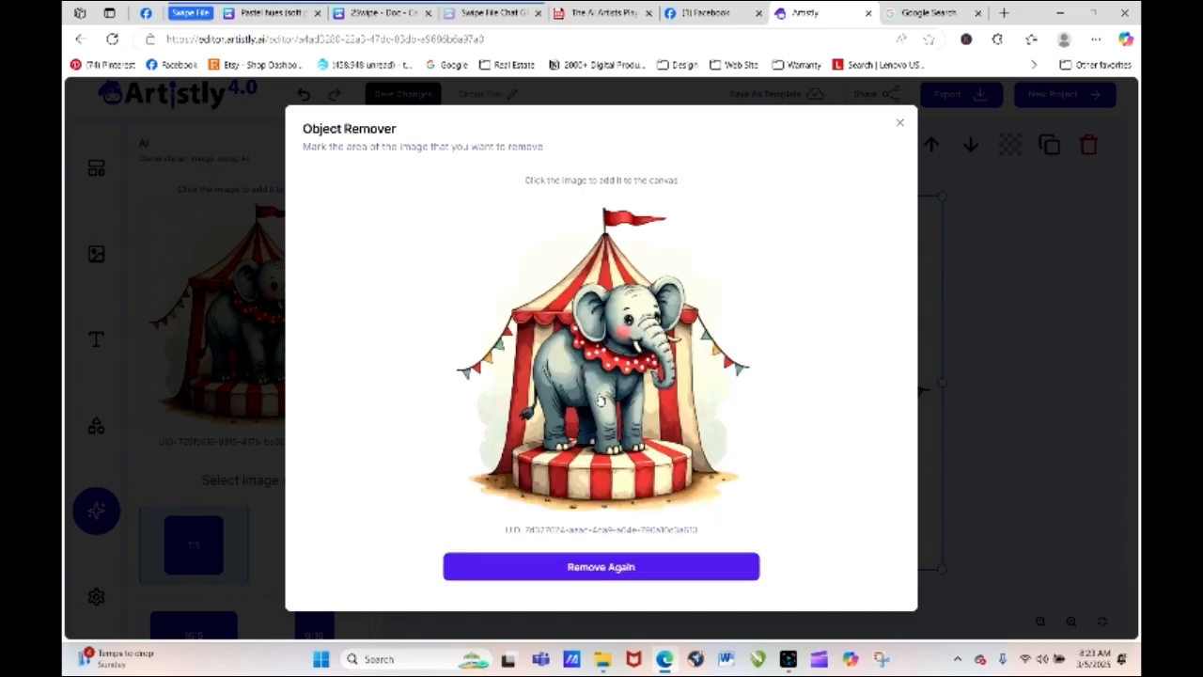
Place the cleaned elephant image on the canvas and export the design as PNG.
{"action": "left_click", "coordinate": [599, 393]}
{"action": "left_click", "coordinate": [260, 379]}
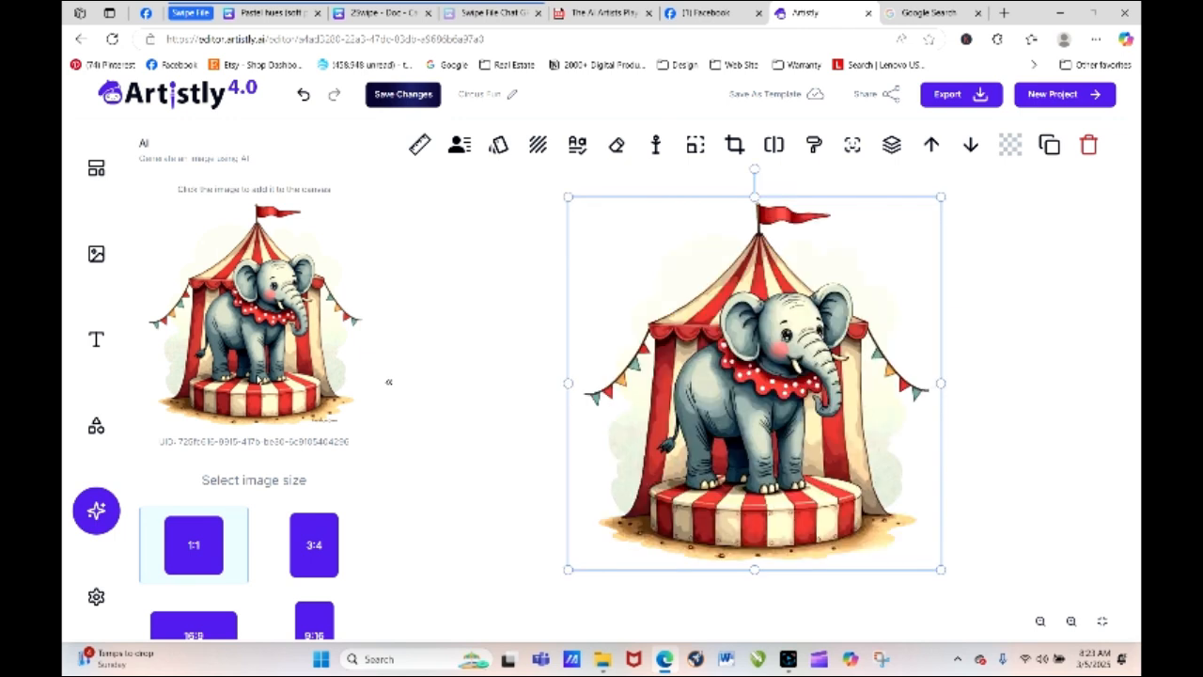
{"action": "left_click", "coordinate": [943, 96]}
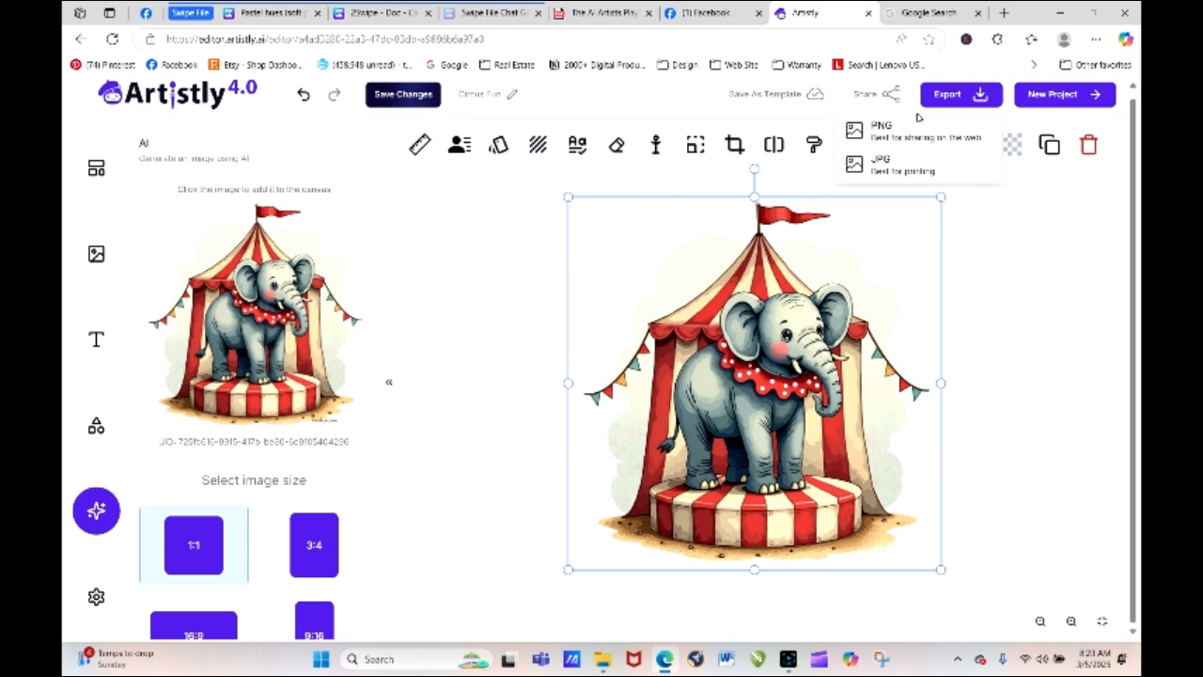
{"action": "left_click", "coordinate": [884, 130]}
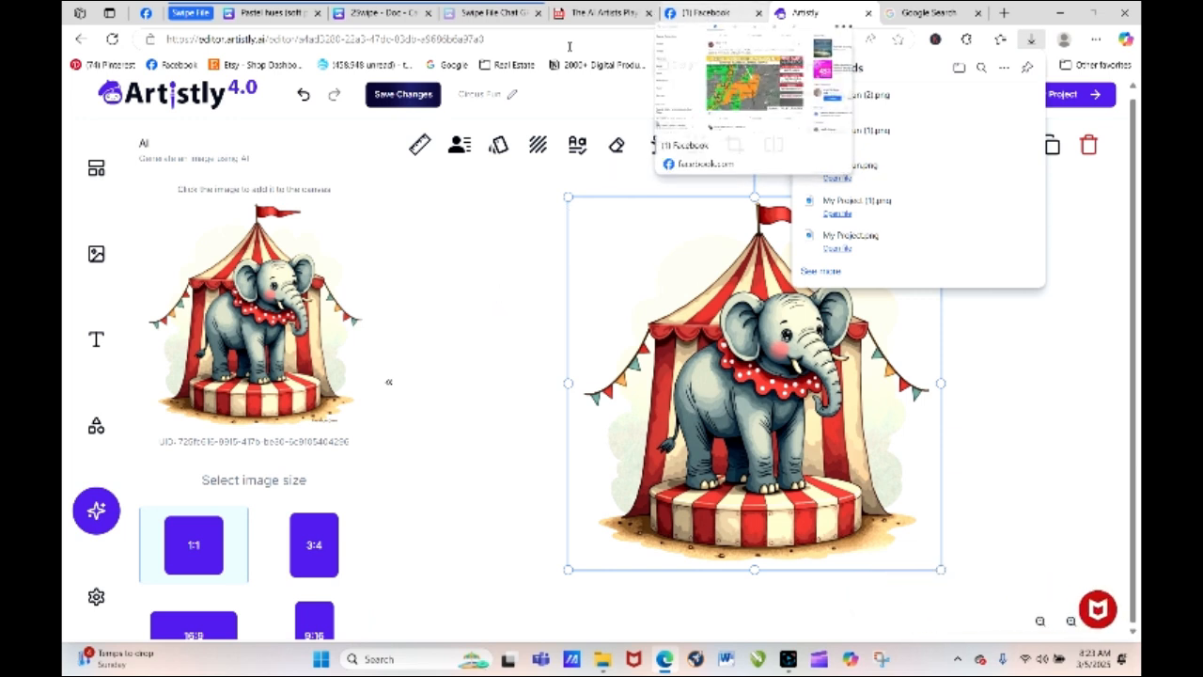
Switch to Google Search and run a Google Lens search with the downloaded image Circus Fun (2).
{"action": "left_click", "coordinate": [924, 13]}
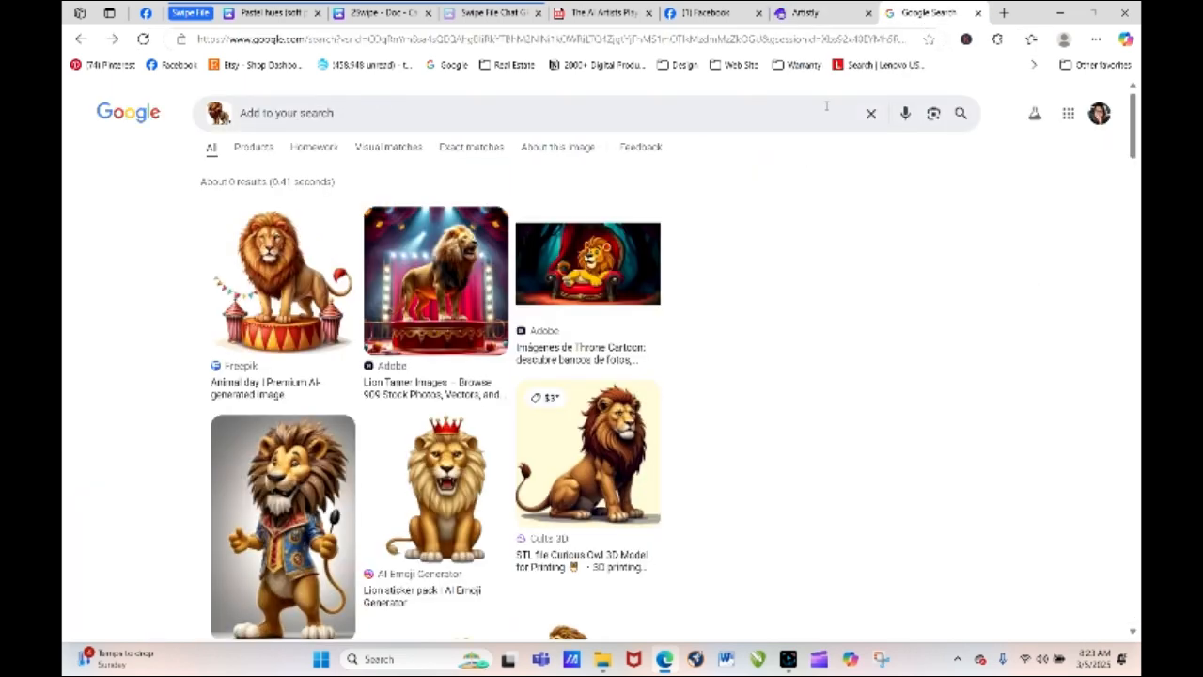
{"action": "left_click", "coordinate": [934, 114]}
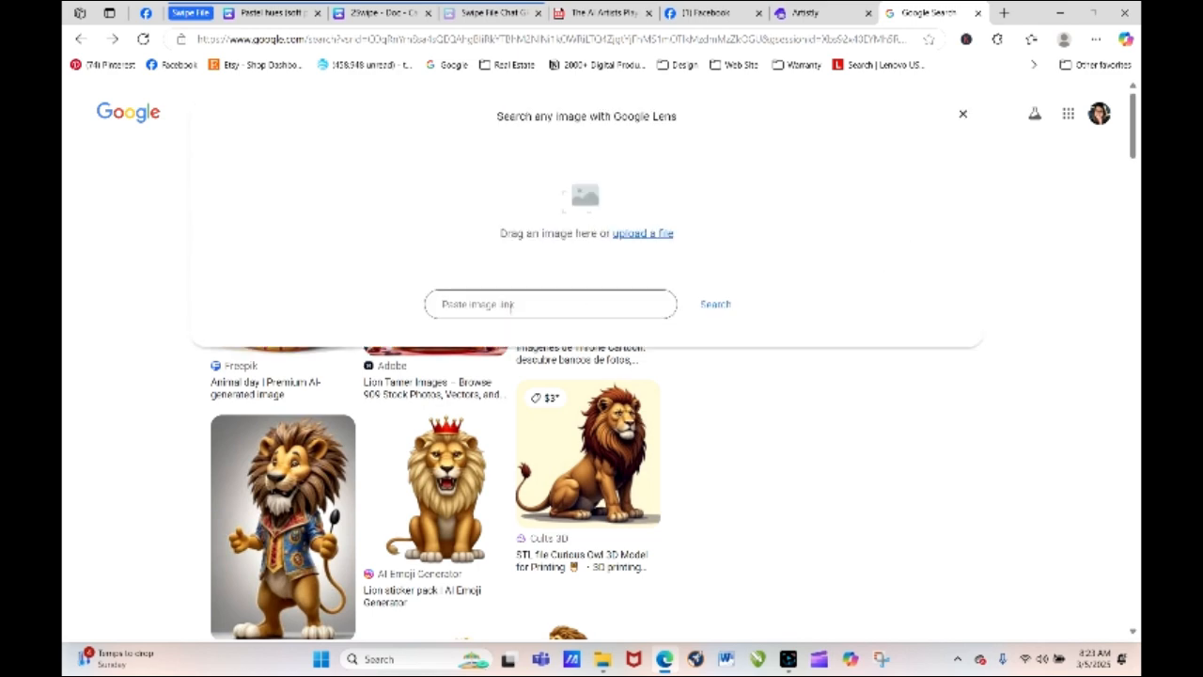
{"action": "left_click", "coordinate": [650, 235]}
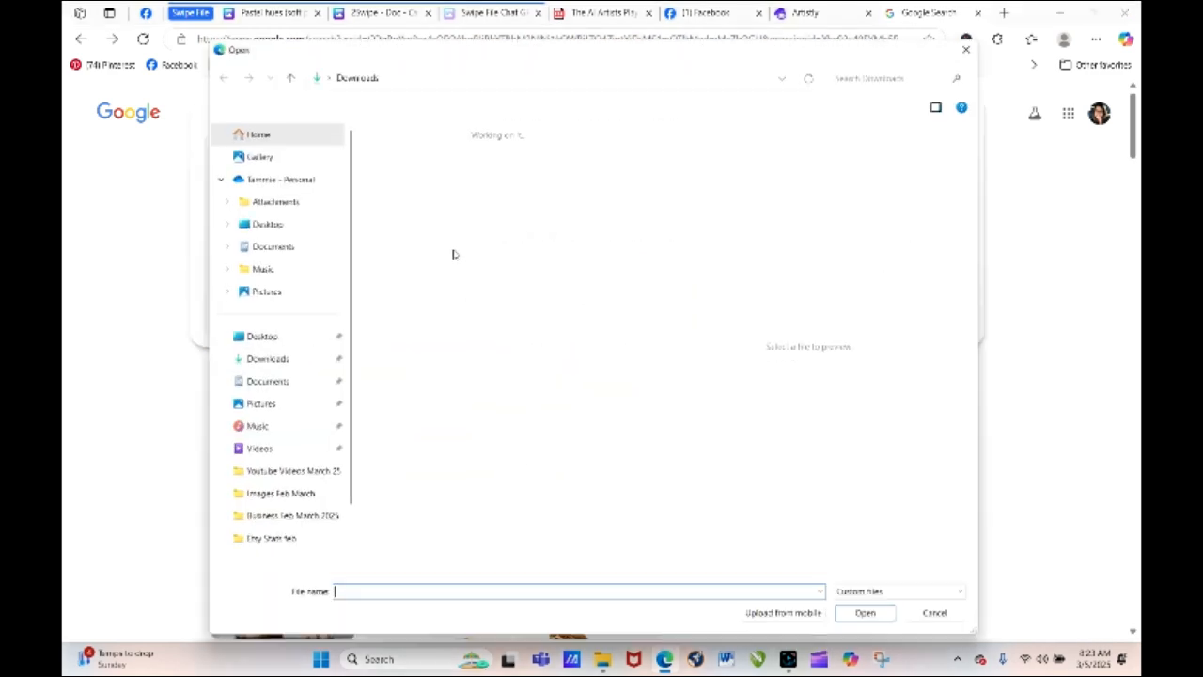
{"action": "left_click", "coordinate": [405, 179]}
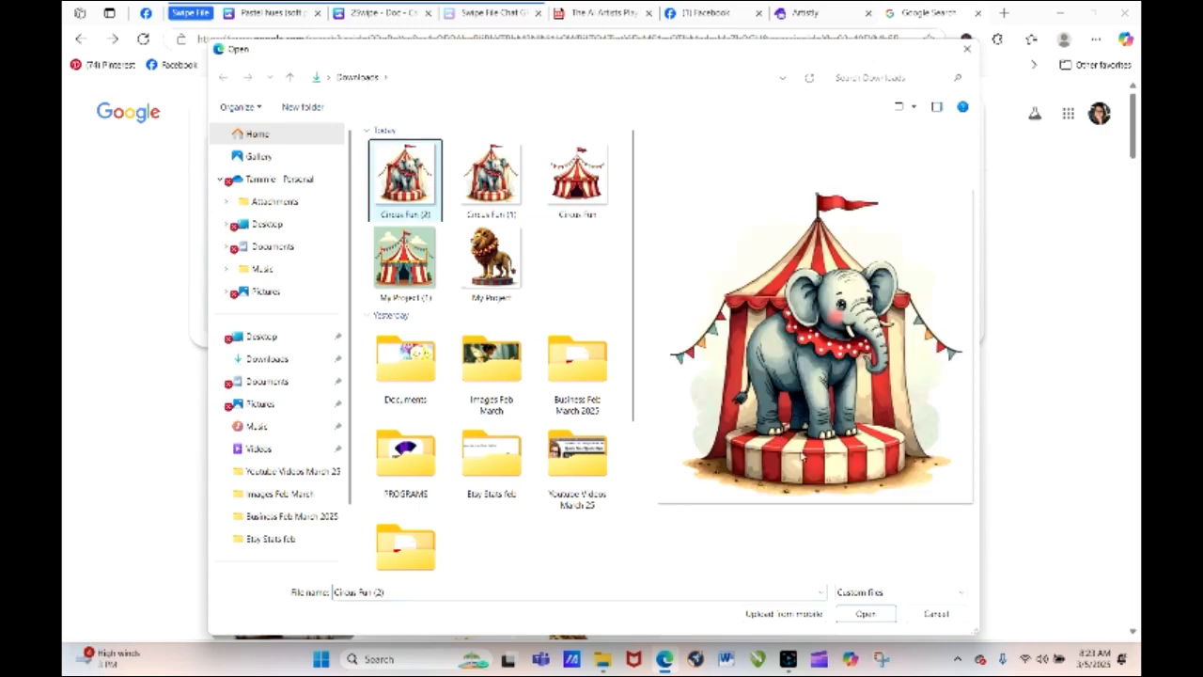
{"action": "left_click", "coordinate": [865, 613]}
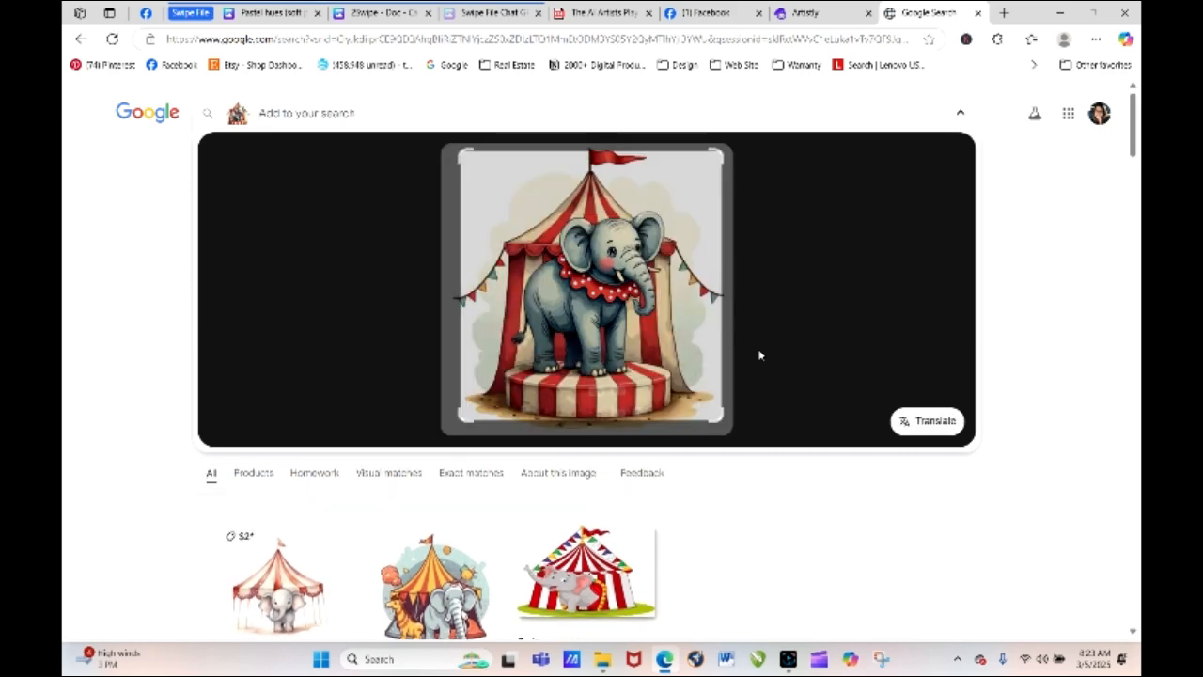
Check the exact matches and the visual matches for the elephant image.
{"action": "left_click", "coordinate": [473, 473]}
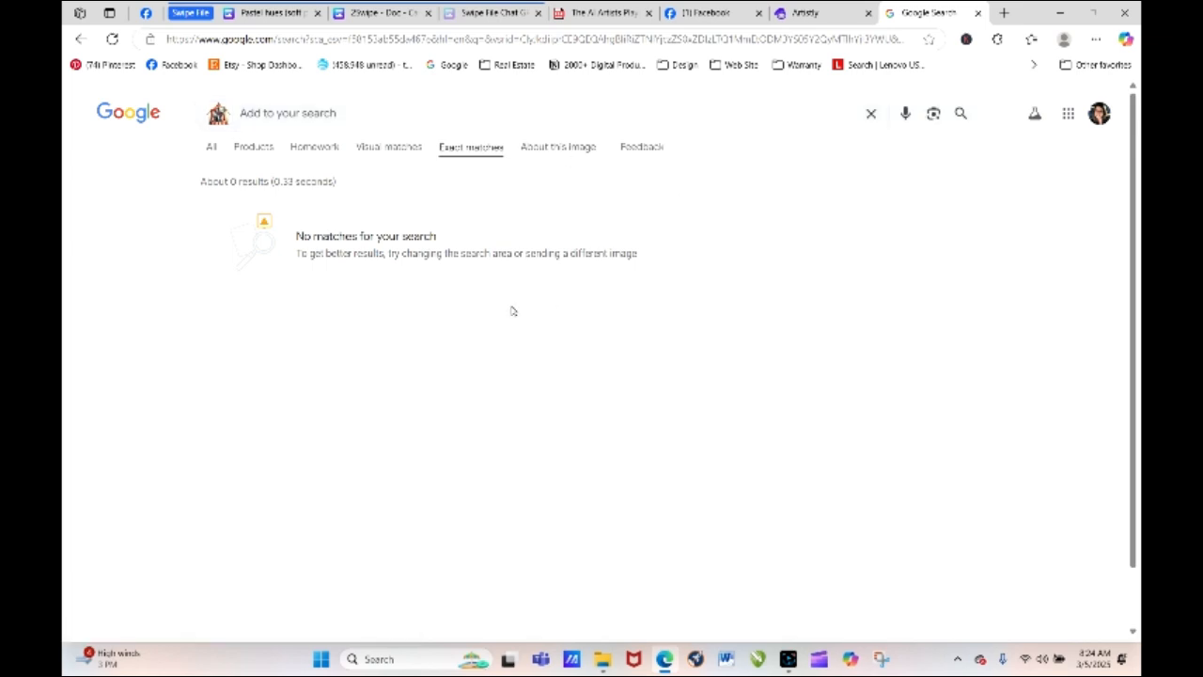
{"action": "left_click", "coordinate": [391, 151]}
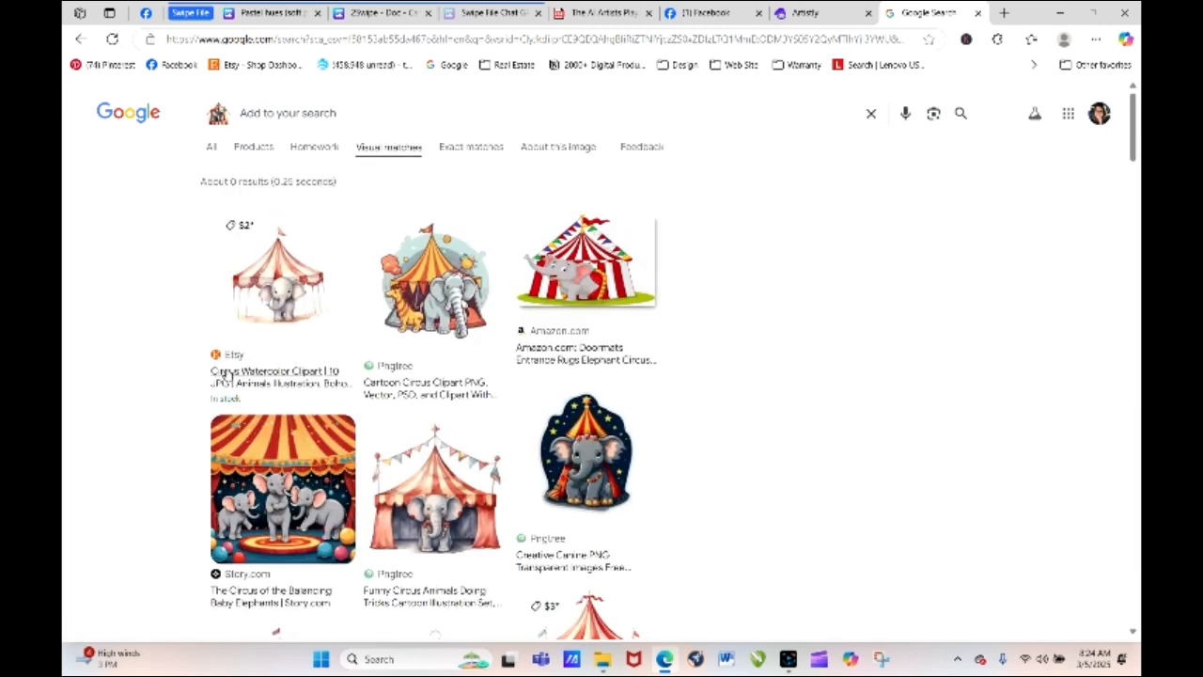
{"action": "mouse_move", "coordinate": [1134, 110]}
{"action": "left_mouse_down"}
{"action": "mouse_move", "coordinate": [1136, 350]}
{"action": "mouse_move", "coordinate": [1135, 115]}
{"action": "left_mouse_up"}
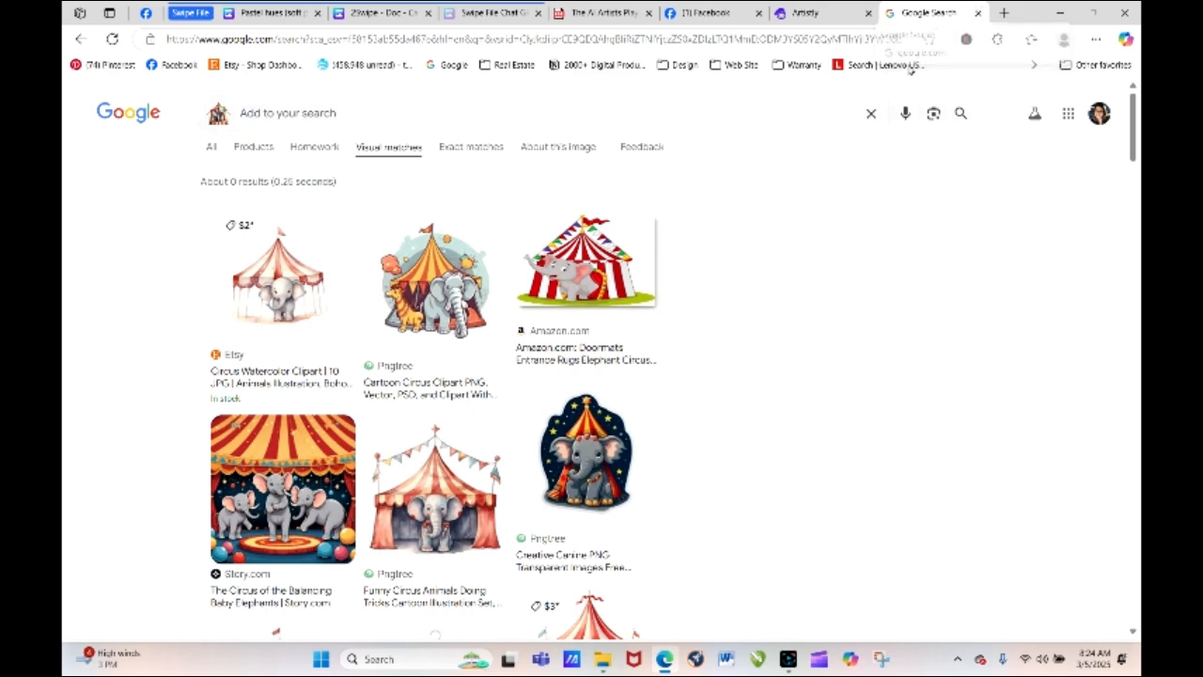
Return to Artistly and shrink the elephant image into the lower-right area of the canvas, beneath the tent lion.
{"action": "left_click", "coordinate": [820, 15]}
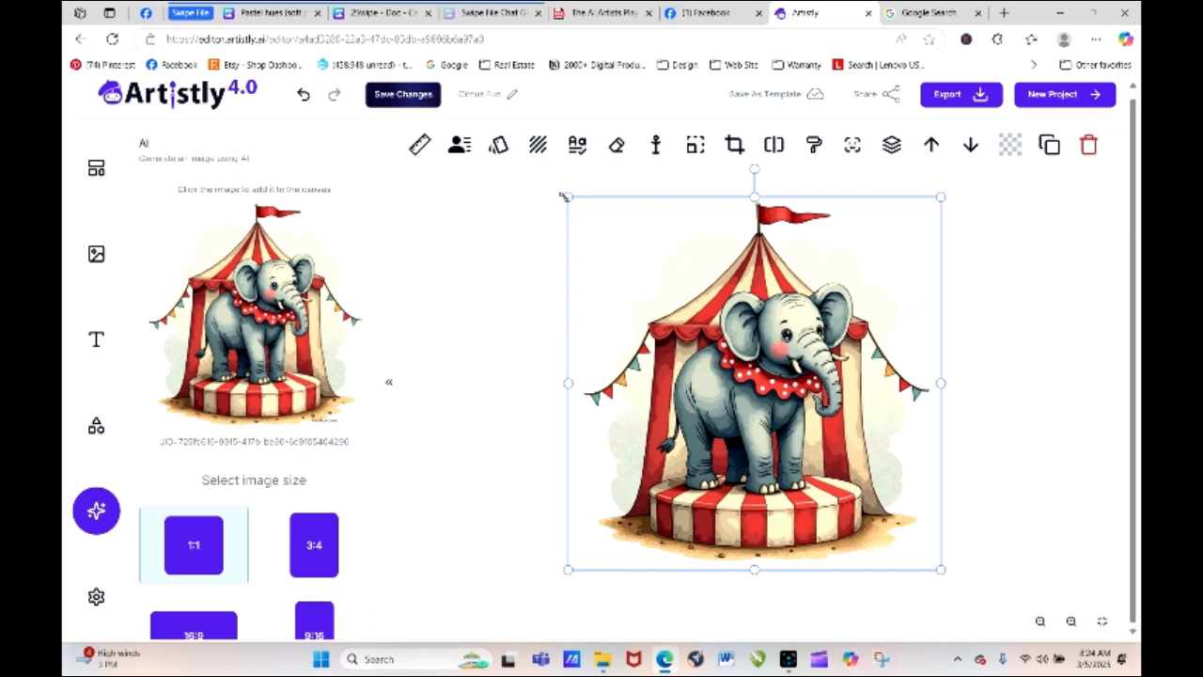
{"action": "left_click_drag", "start_coordinate": [582, 206], "coordinate": [811, 399]}
{"action": "left_click_drag", "start_coordinate": [853, 488], "coordinate": [832, 456]}
{"action": "left_click", "coordinate": [502, 447]}
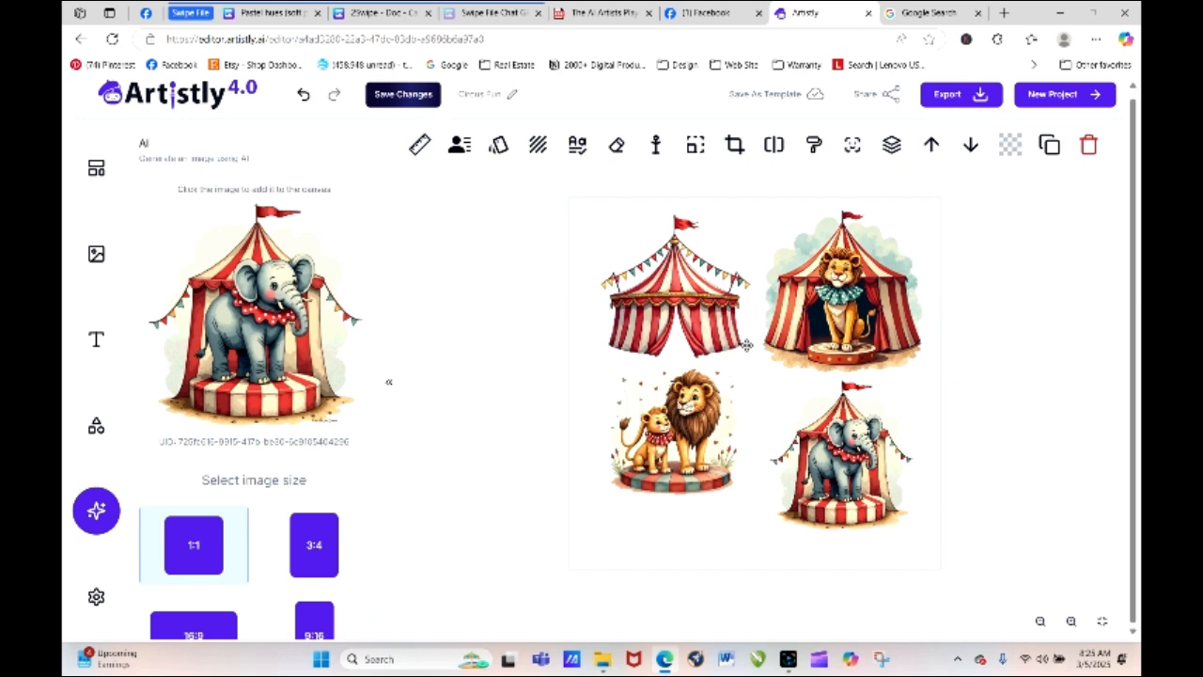
Shrink the plain tent and the lion-in-tent images and set them side by side in the canvas's top row.
{"action": "left_click", "coordinate": [677, 281]}
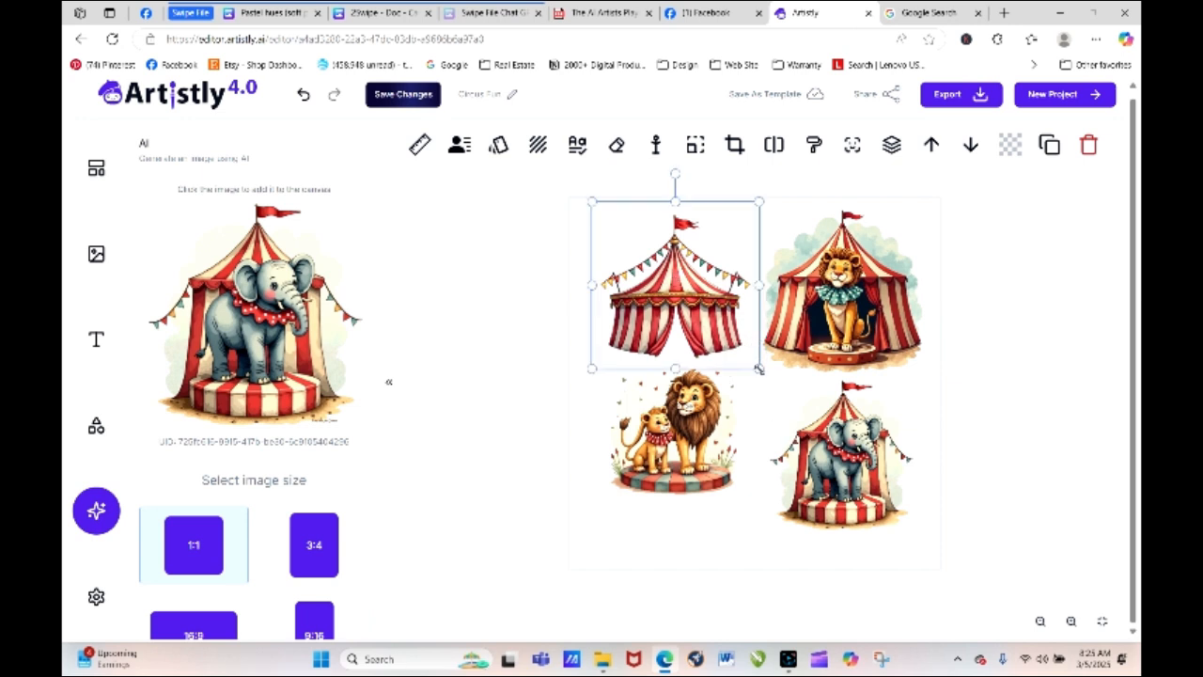
{"action": "left_click_drag", "start_coordinate": [759, 369], "coordinate": [686, 294]}
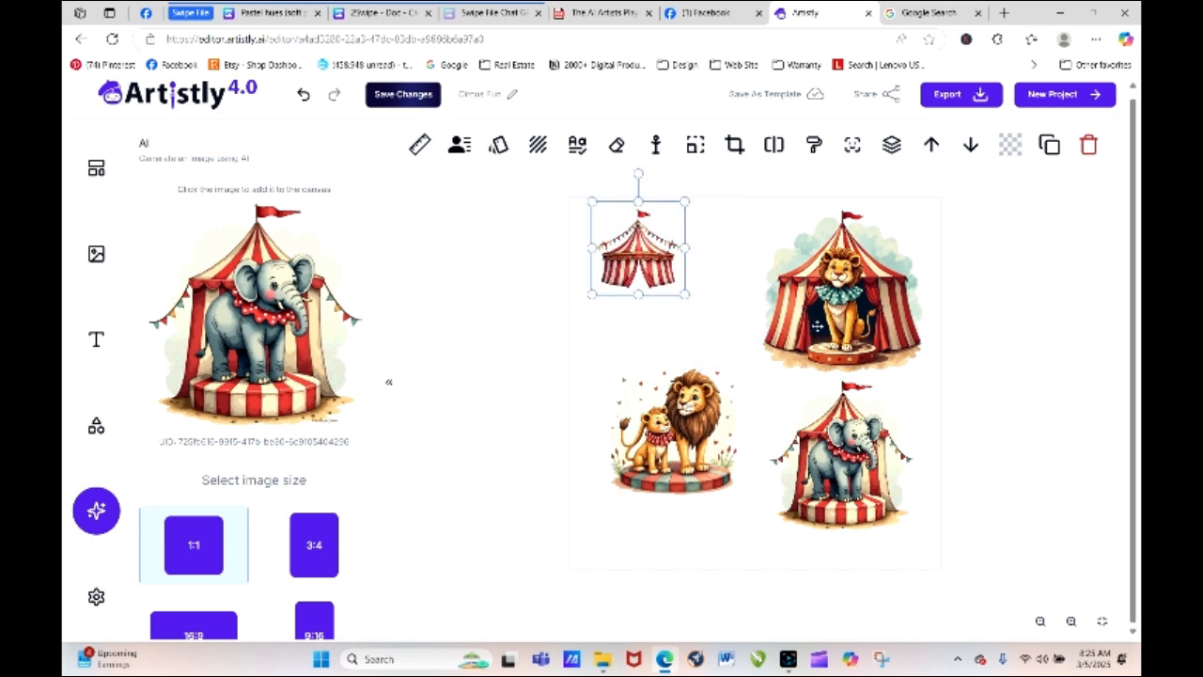
{"action": "left_click", "coordinate": [925, 369]}
{"action": "left_click_drag", "start_coordinate": [927, 375], "coordinate": [745, 266]}
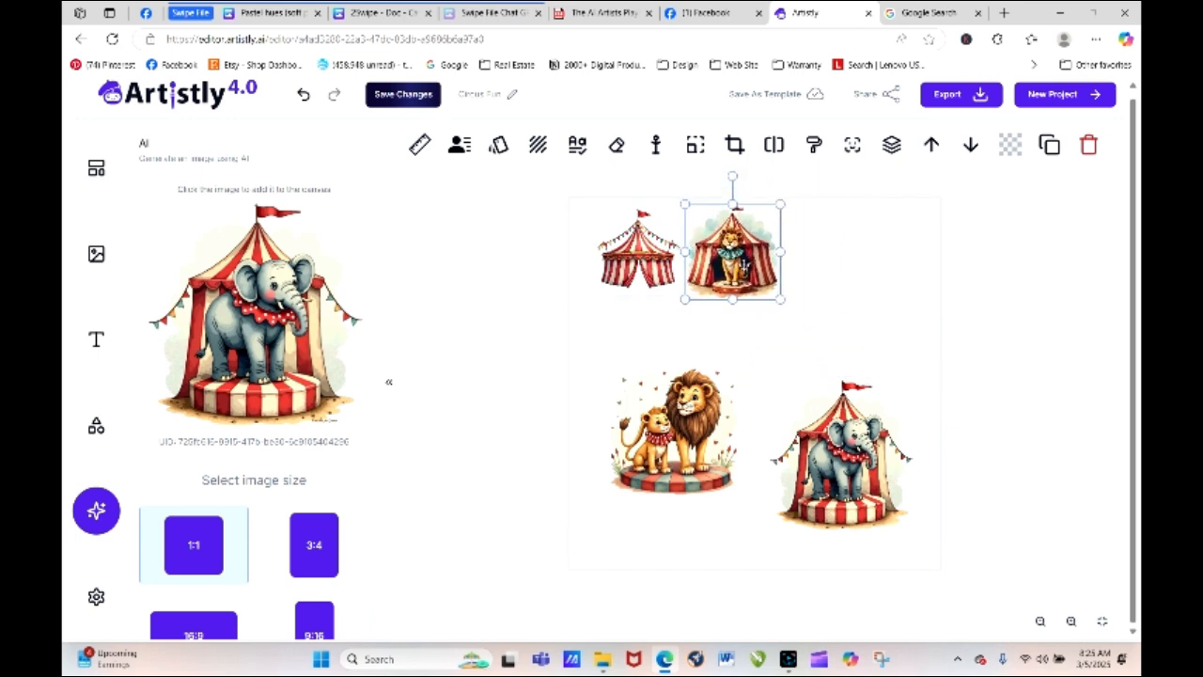
Shrink the lion-and-cub image and place it third in the top row of clipart.
{"action": "left_click", "coordinate": [611, 374]}
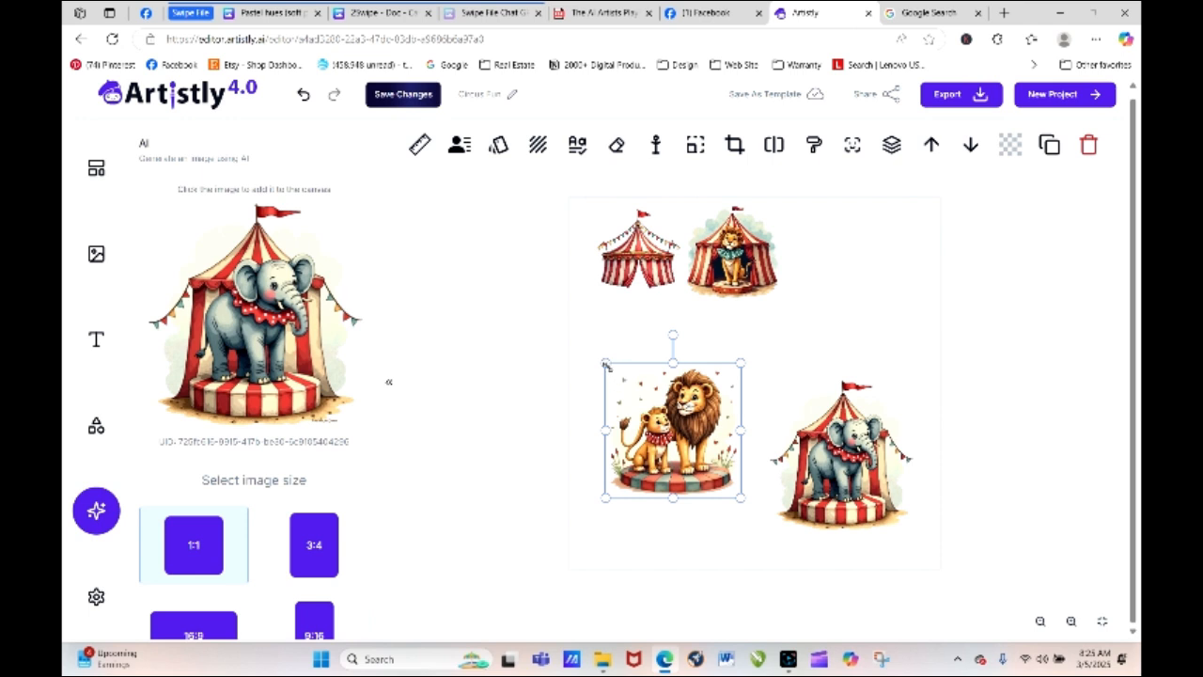
{"action": "left_click_drag", "start_coordinate": [606, 365], "coordinate": [672, 418]}
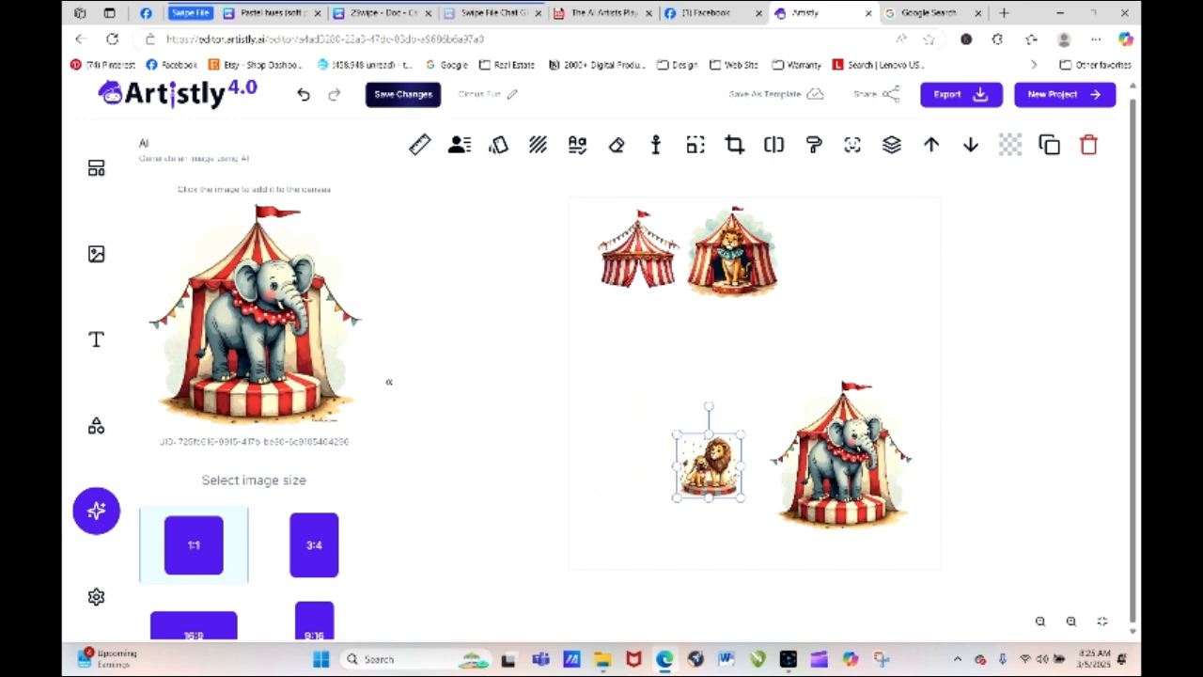
{"action": "left_click_drag", "start_coordinate": [707, 459], "coordinate": [880, 303]}
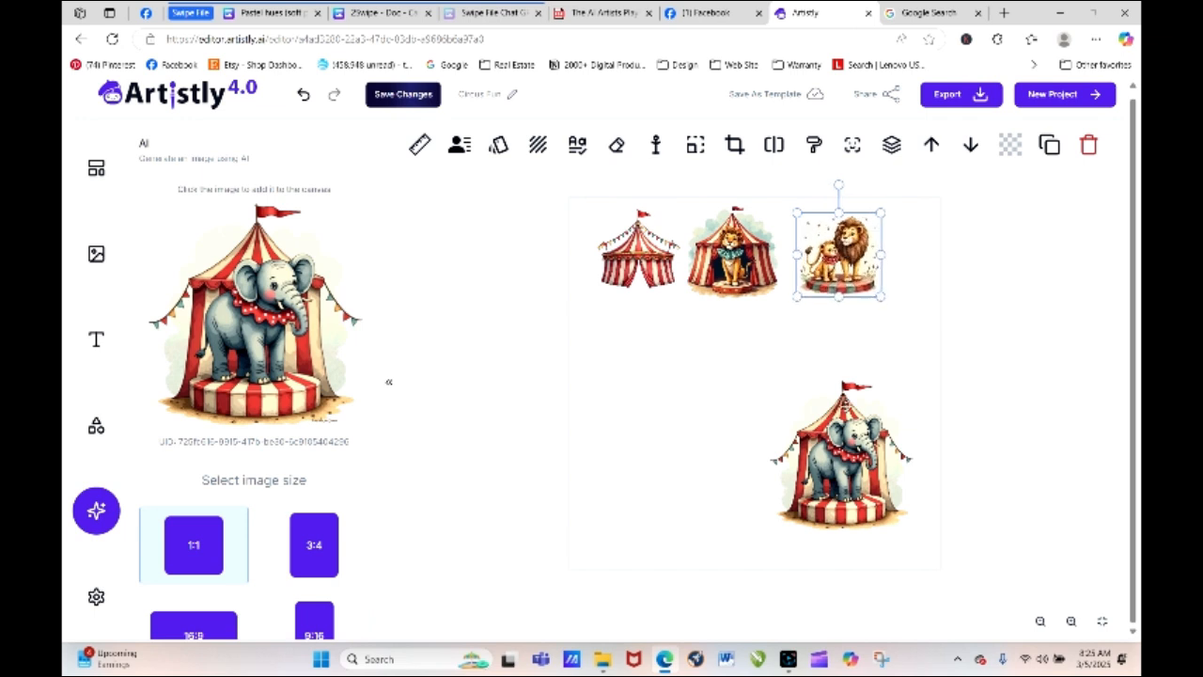
Scale the elephant image down to match the others and place it below the plain tent, starting a second row.
{"action": "left_click", "coordinate": [766, 379]}
{"action": "left_click_drag", "start_coordinate": [763, 379], "coordinate": [639, 304]}
{"action": "left_click_drag", "start_coordinate": [664, 358], "coordinate": [689, 382]}
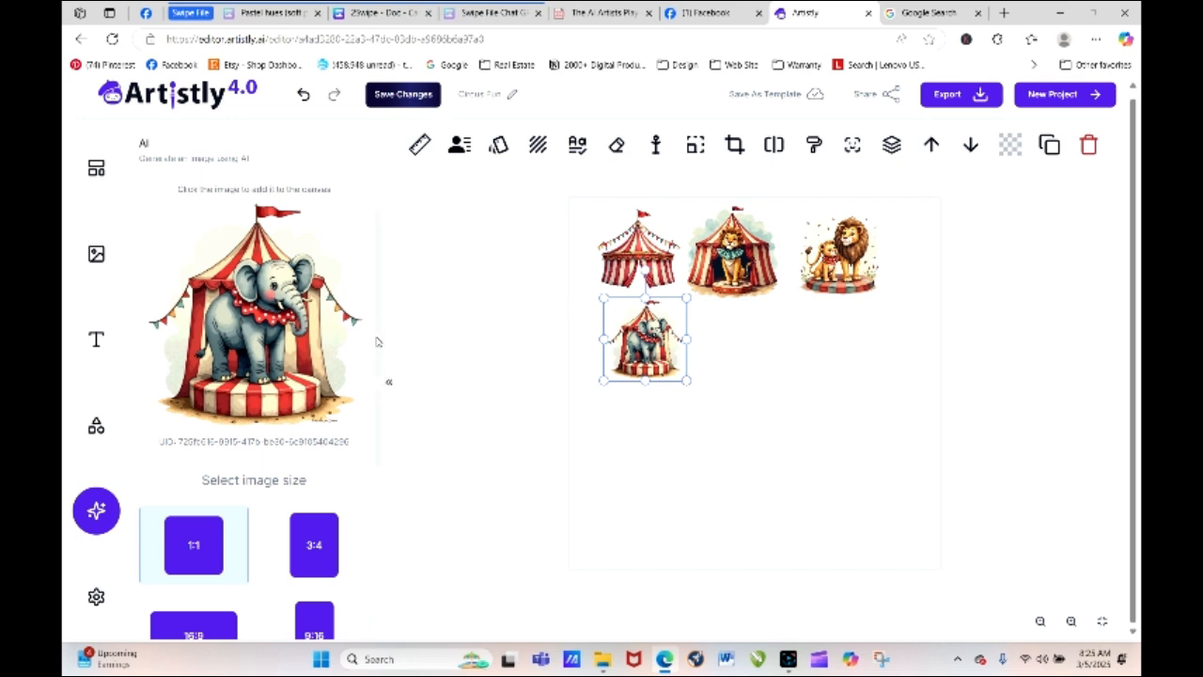
Replace the elephant description after "A retro circus themed" in the prompt with "carnival game" and generate the image.
{"action": "scroll", "coordinate": [377, 341], "scroll_direction": "down", "scroll_amount": 3}
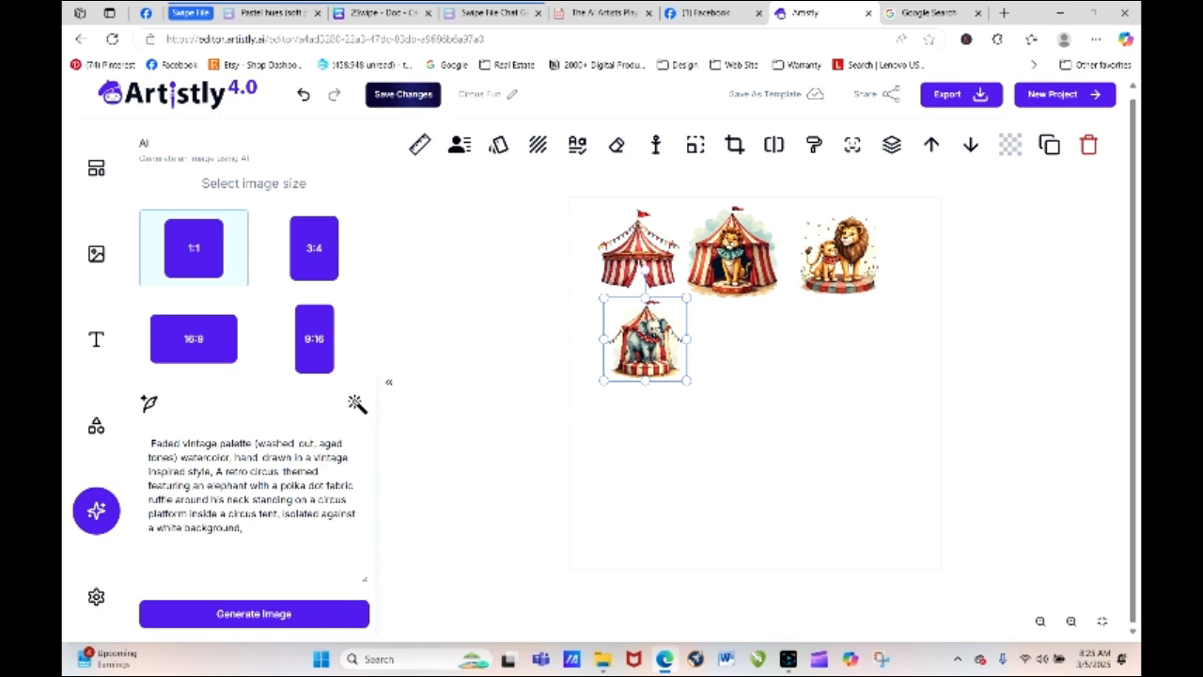
{"action": "left_click_drag", "start_coordinate": [147, 485], "coordinate": [279, 513]}
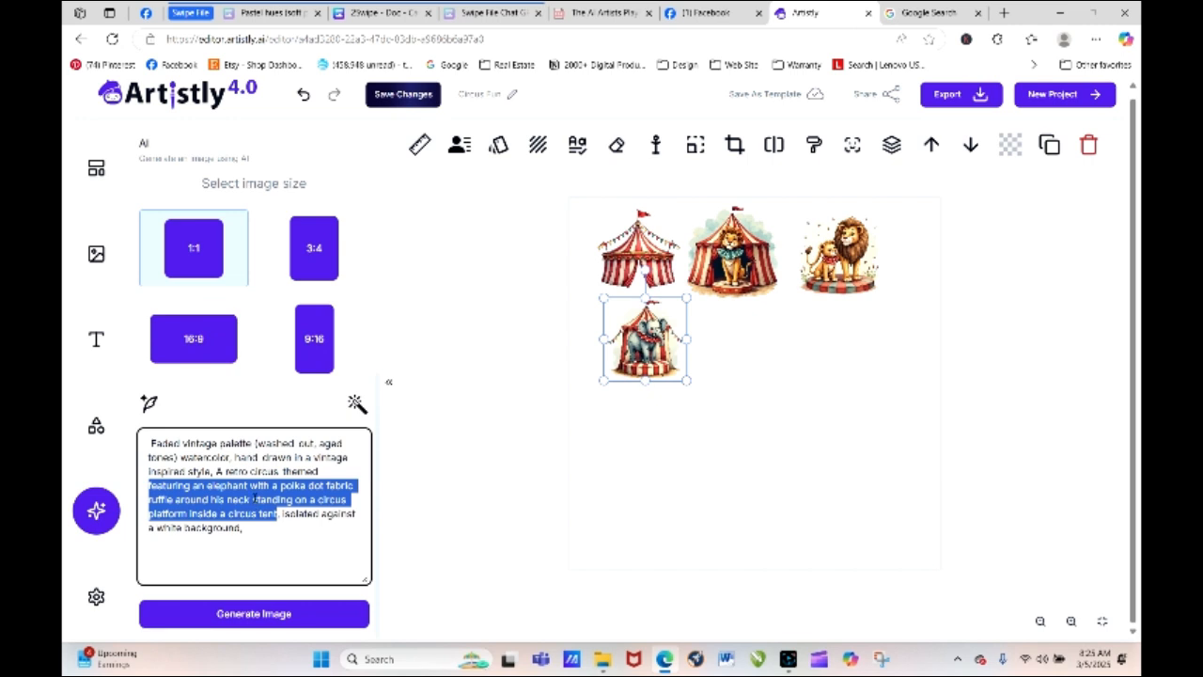
{"action": "type", "text": "c"}
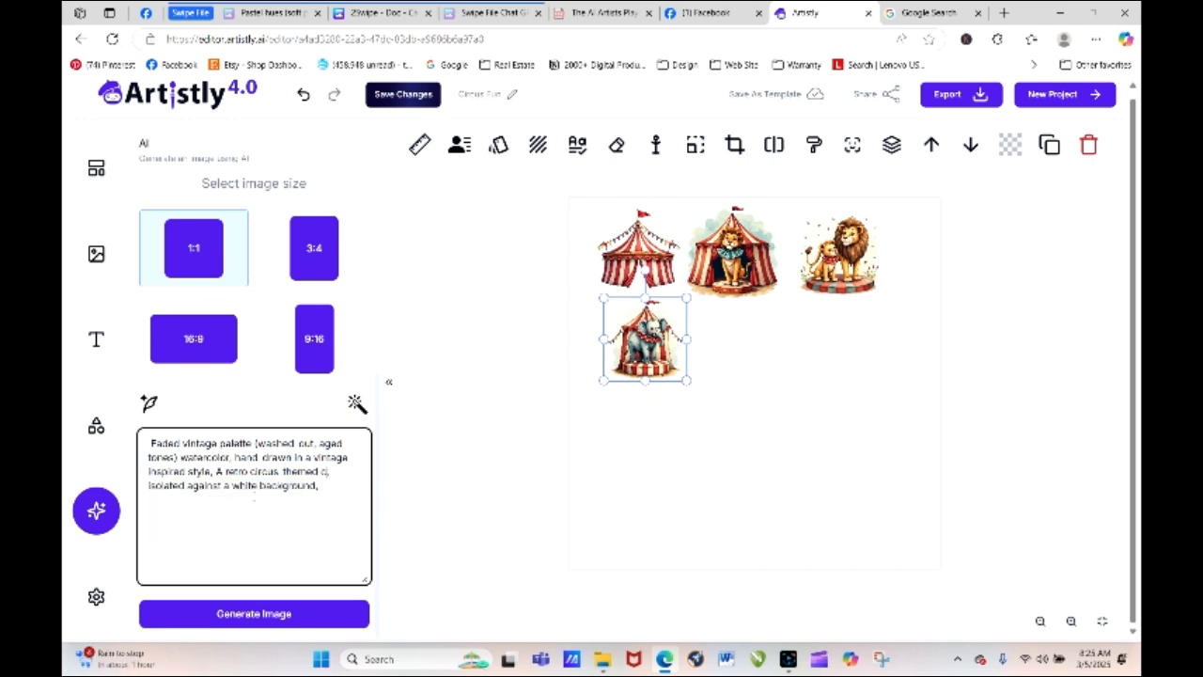
{"action": "type", "text": "arnival game"}
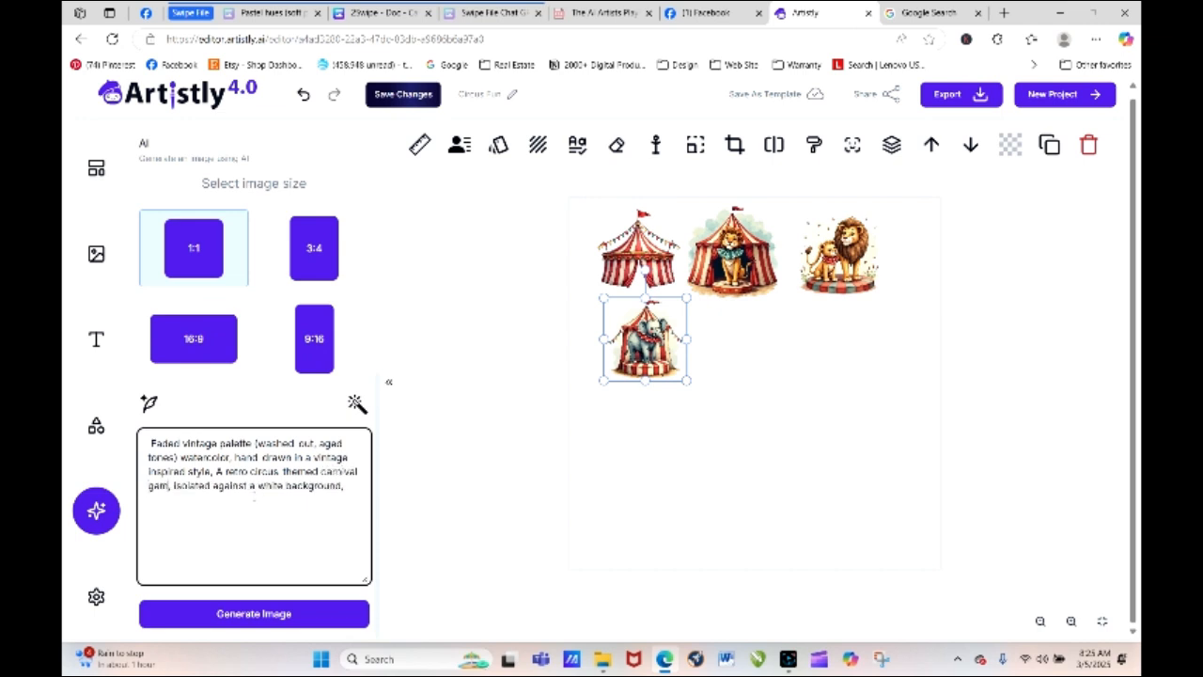
{"action": "left_click", "coordinate": [279, 615]}
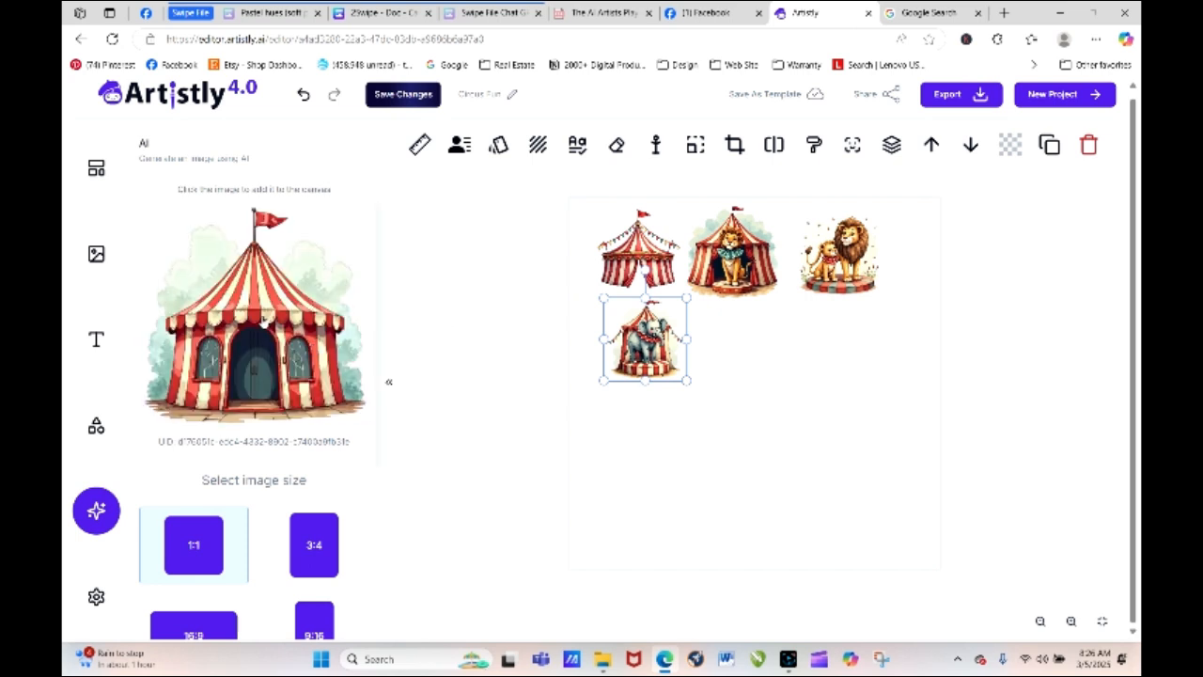
Add the generated tent with a door and windows to the canvas, shrinking it to sit beside the elephant.
{"action": "left_click", "coordinate": [263, 317]}
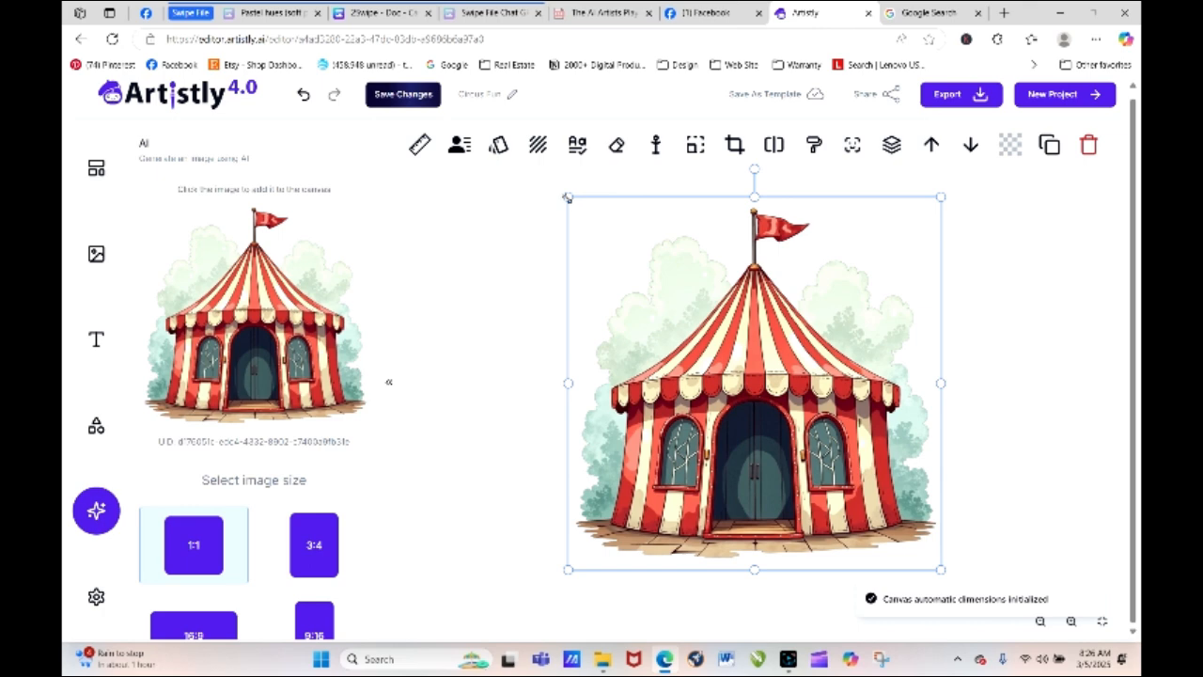
{"action": "left_click_drag", "start_coordinate": [568, 196], "coordinate": [831, 433]}
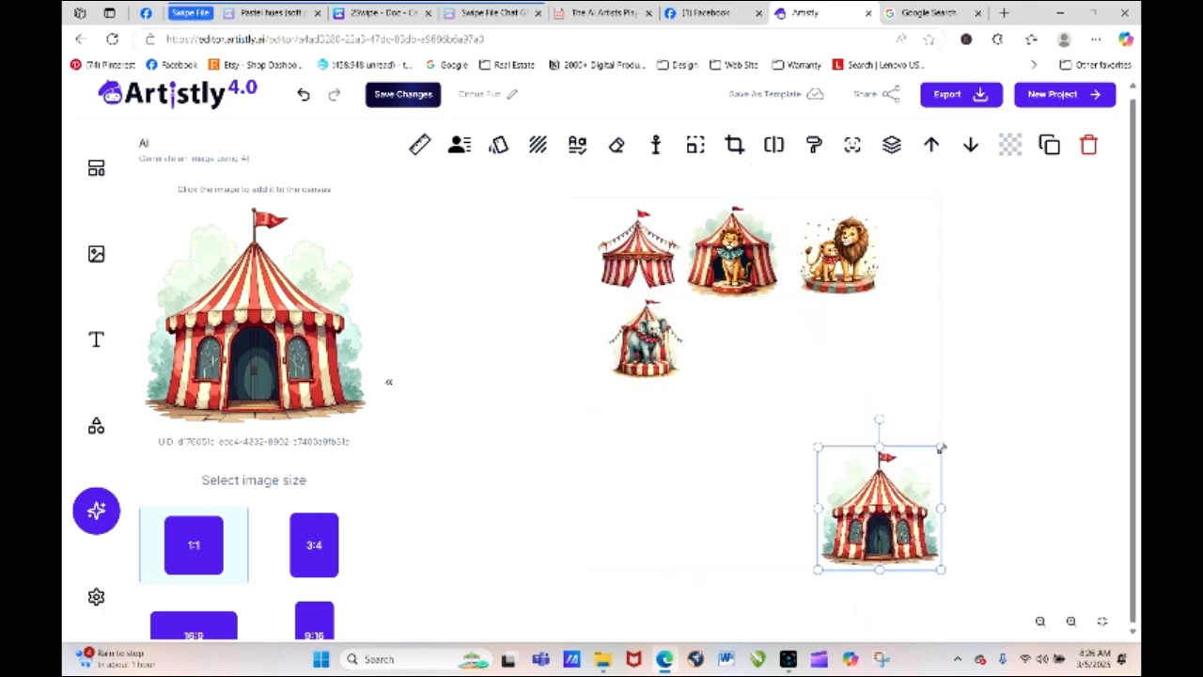
{"action": "left_click_drag", "start_coordinate": [942, 448], "coordinate": [745, 326]}
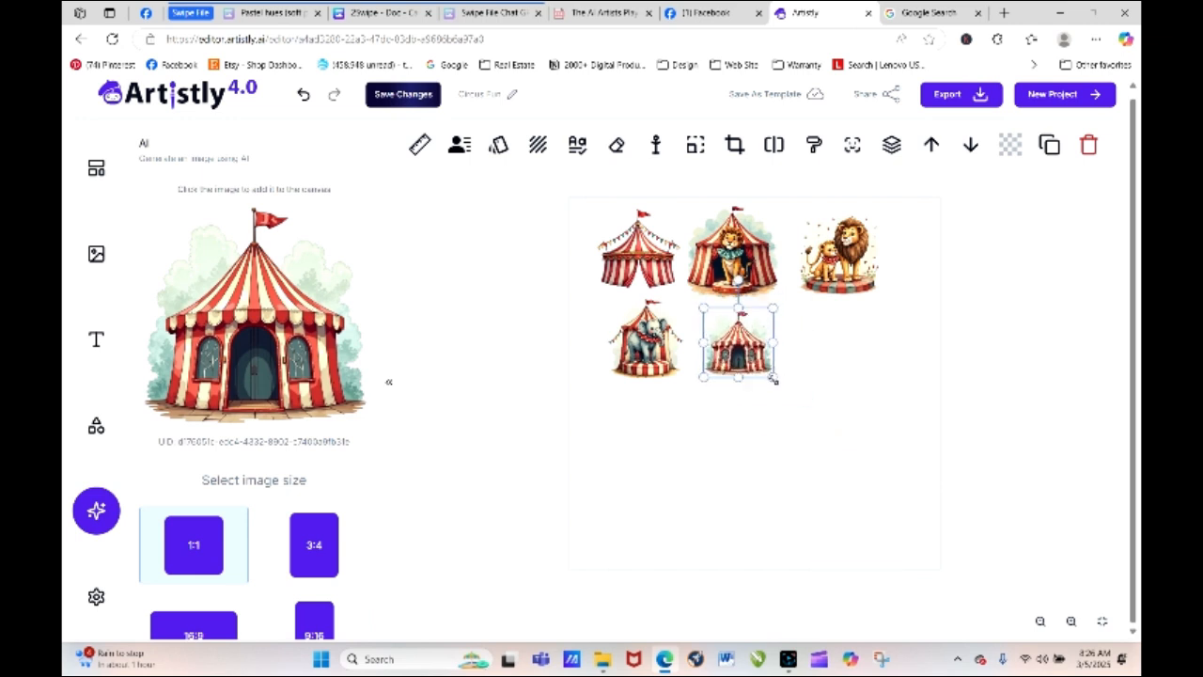
Enlarge the tent with the door and windows slightly to match the size of the other clipart.
{"action": "left_click_drag", "start_coordinate": [773, 379], "coordinate": [781, 386]}
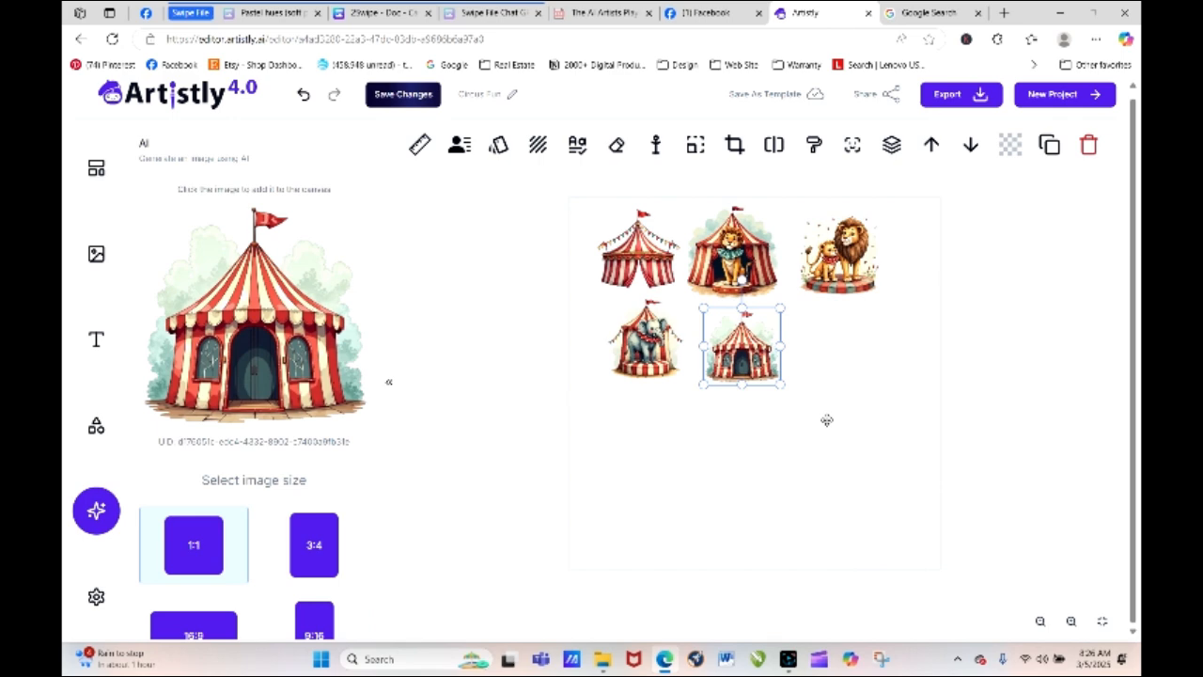
Switch to Google and replace the image search with a search for "common carnival games".
{"action": "left_click", "coordinate": [948, 14]}
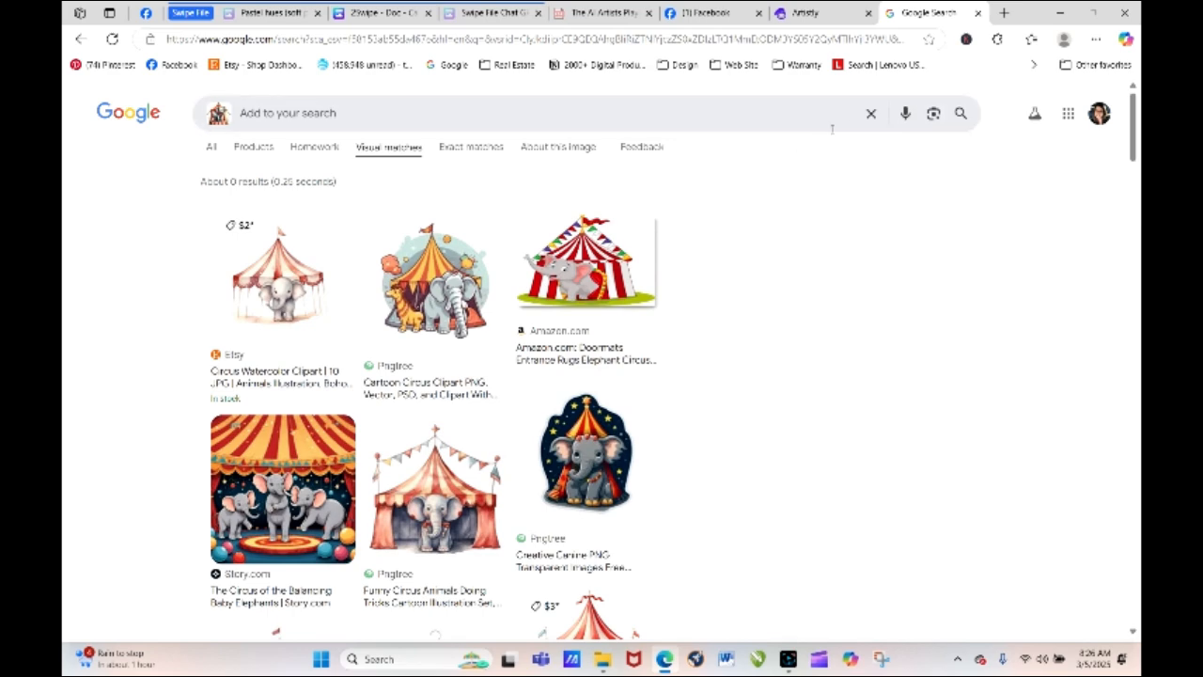
{"action": "left_click", "coordinate": [874, 114]}
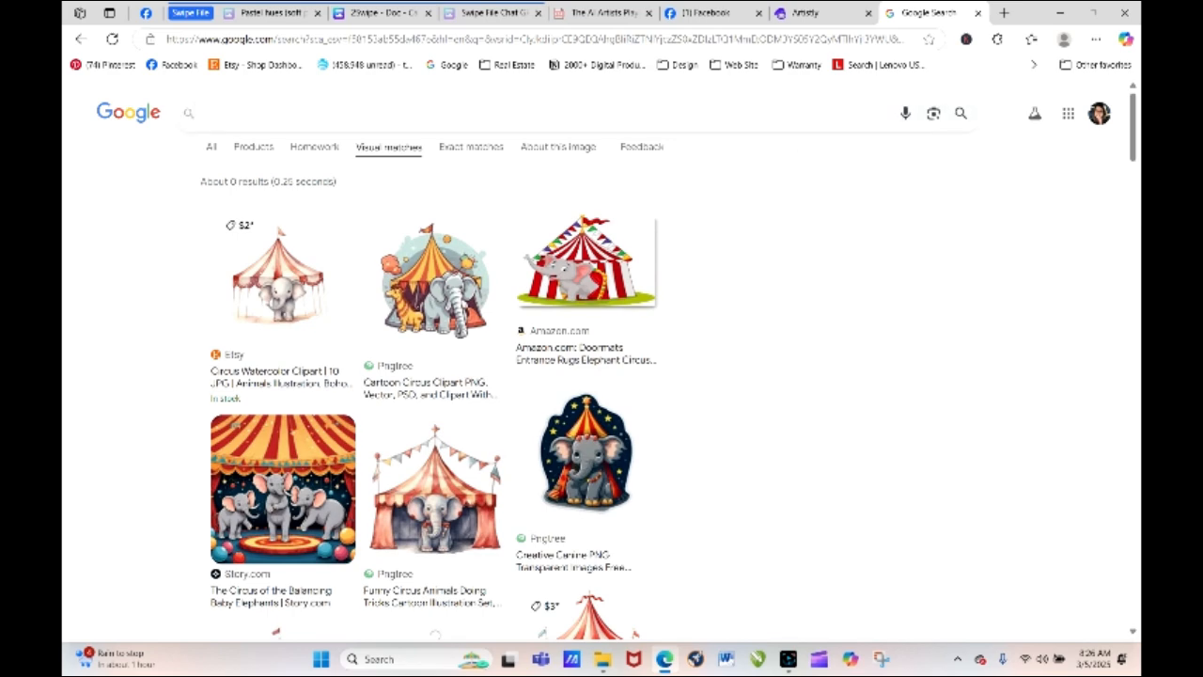
{"action": "type", "text": "common ga"}
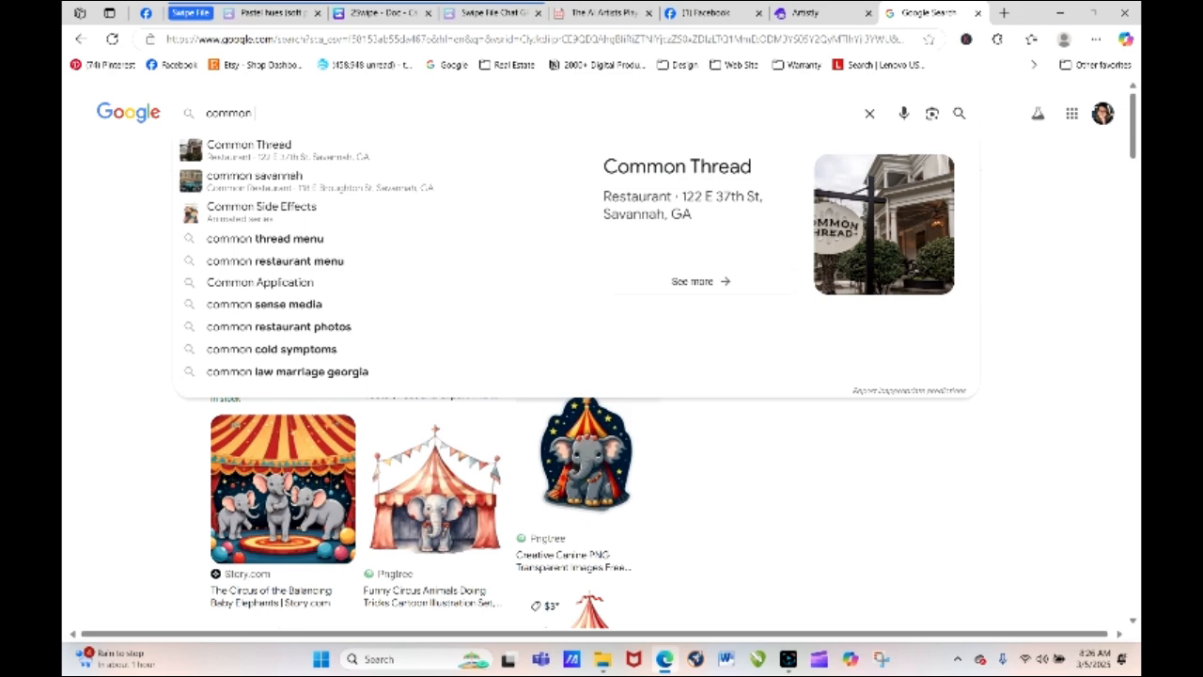
{"action": "key", "text": "BackSpace"}
{"action": "key", "text": "BackSpace"}
{"action": "type", "text": "car"}
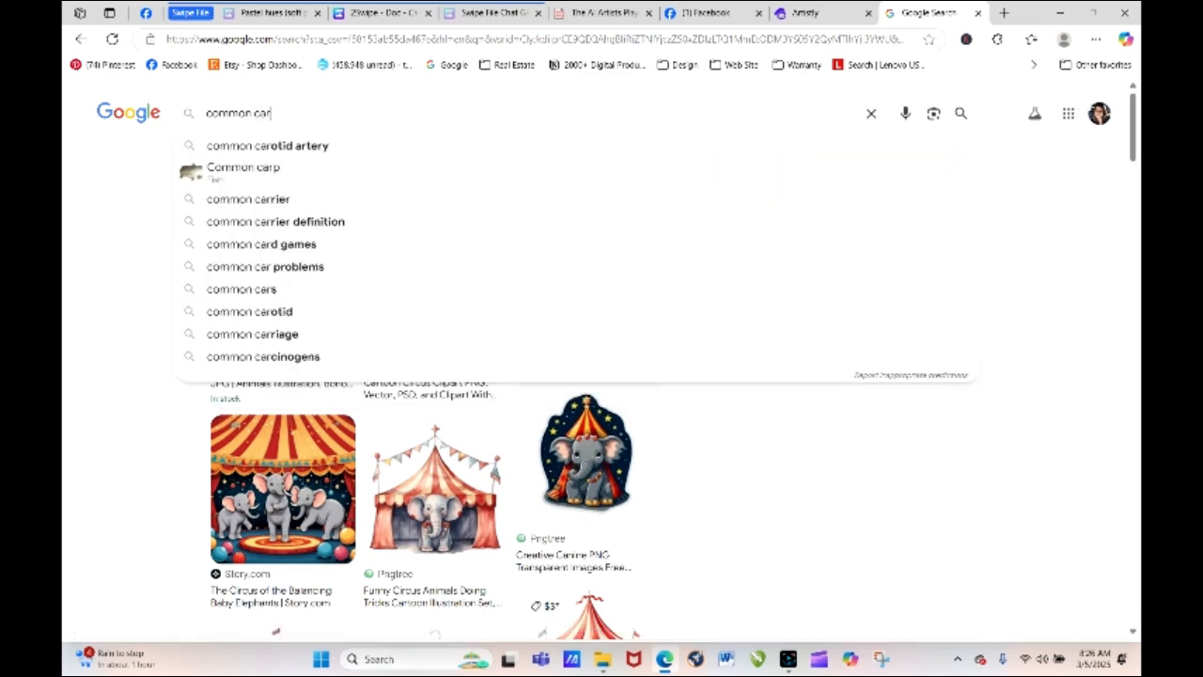
{"action": "type", "text": "nival games"}
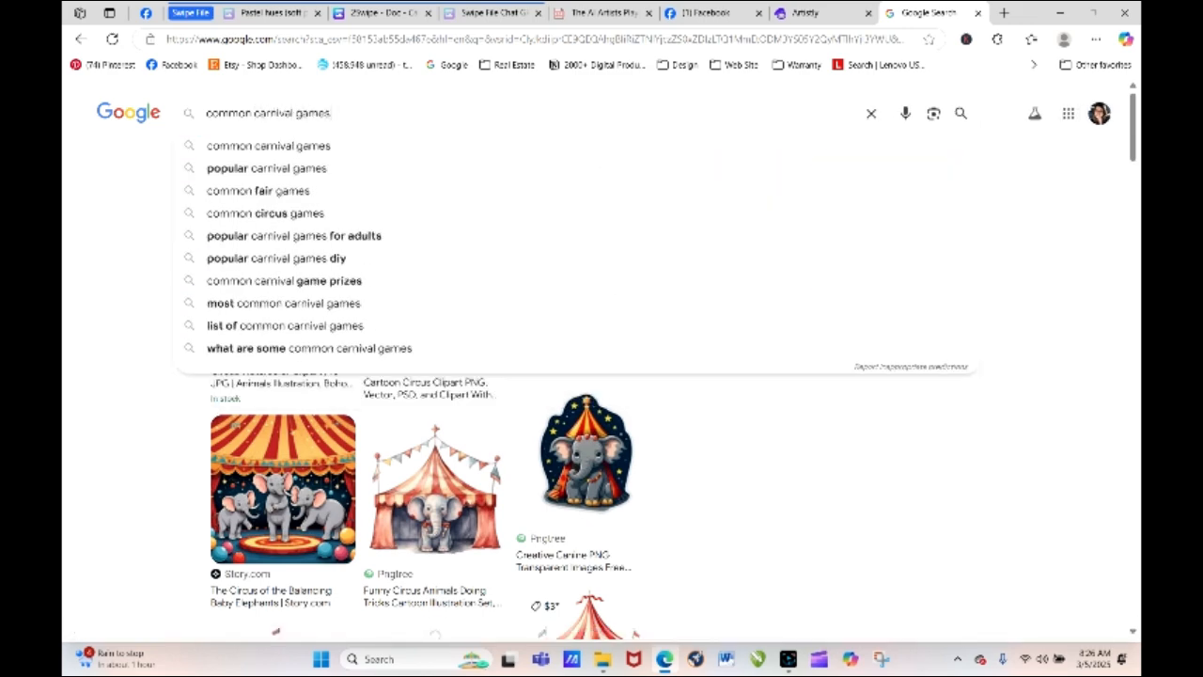
{"action": "key", "text": "Return"}
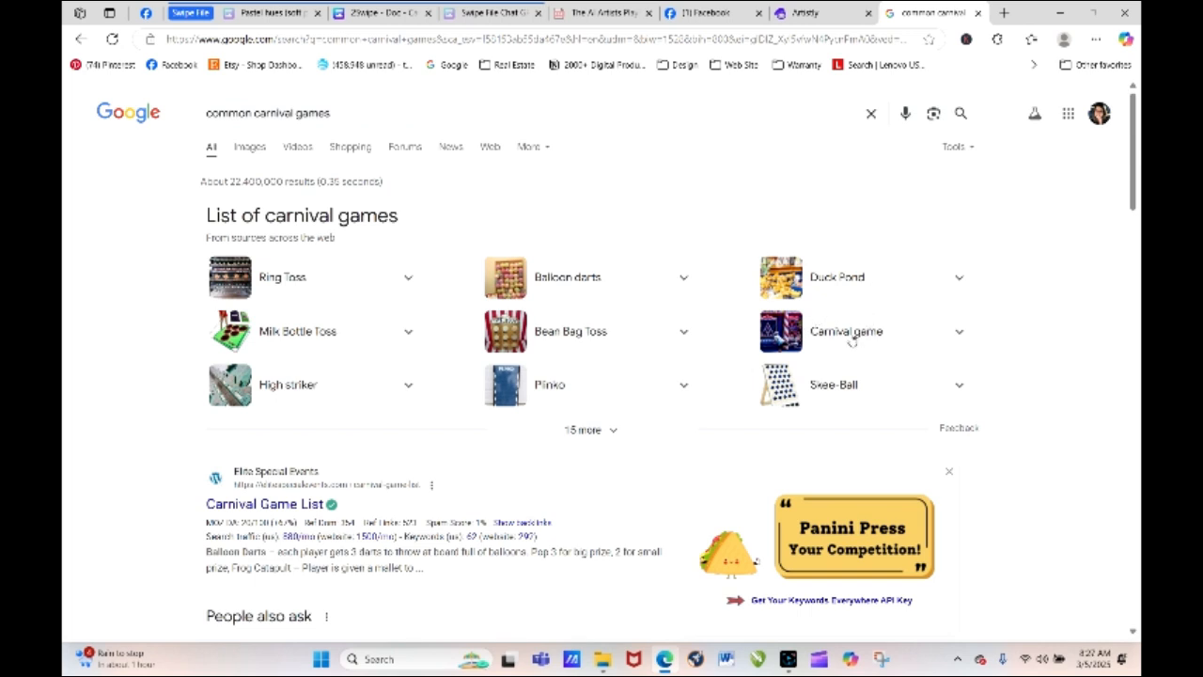
Expand the list of carnival games in the results and look through it for a game to illustrate.
{"action": "left_click", "coordinate": [581, 433]}
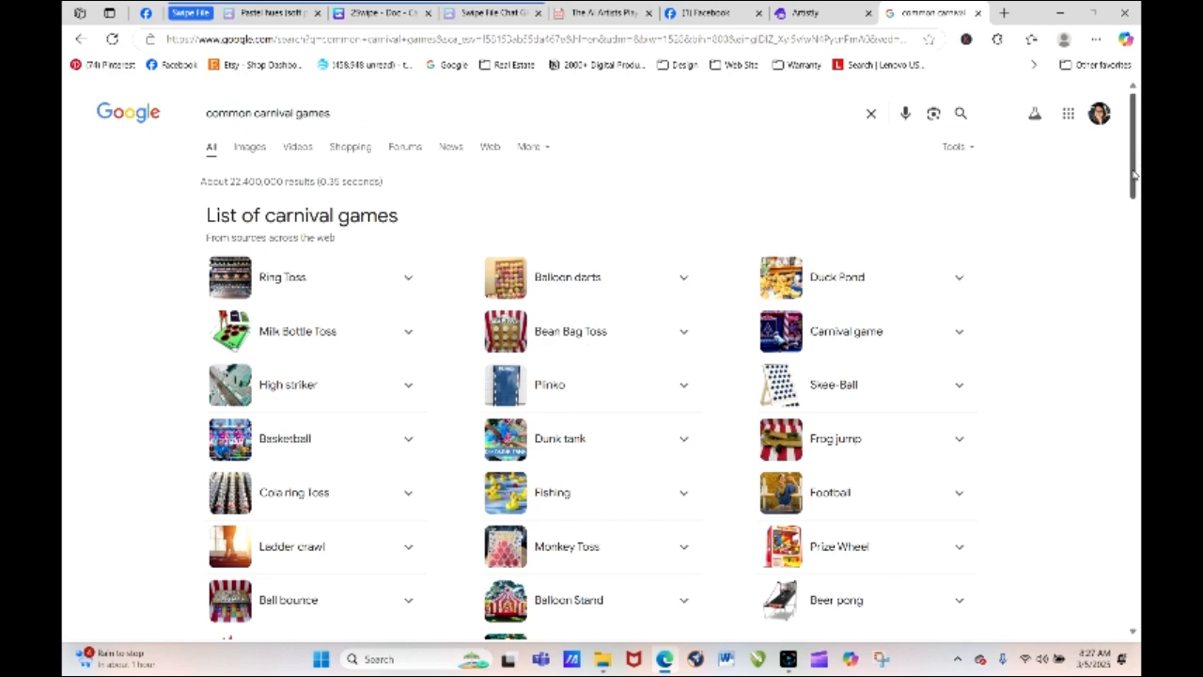
{"action": "scroll", "coordinate": [1128, 165], "scroll_direction": "down", "scroll_amount": 4}
{"action": "scroll", "coordinate": [1121, 151], "scroll_direction": "up", "scroll_amount": 2}
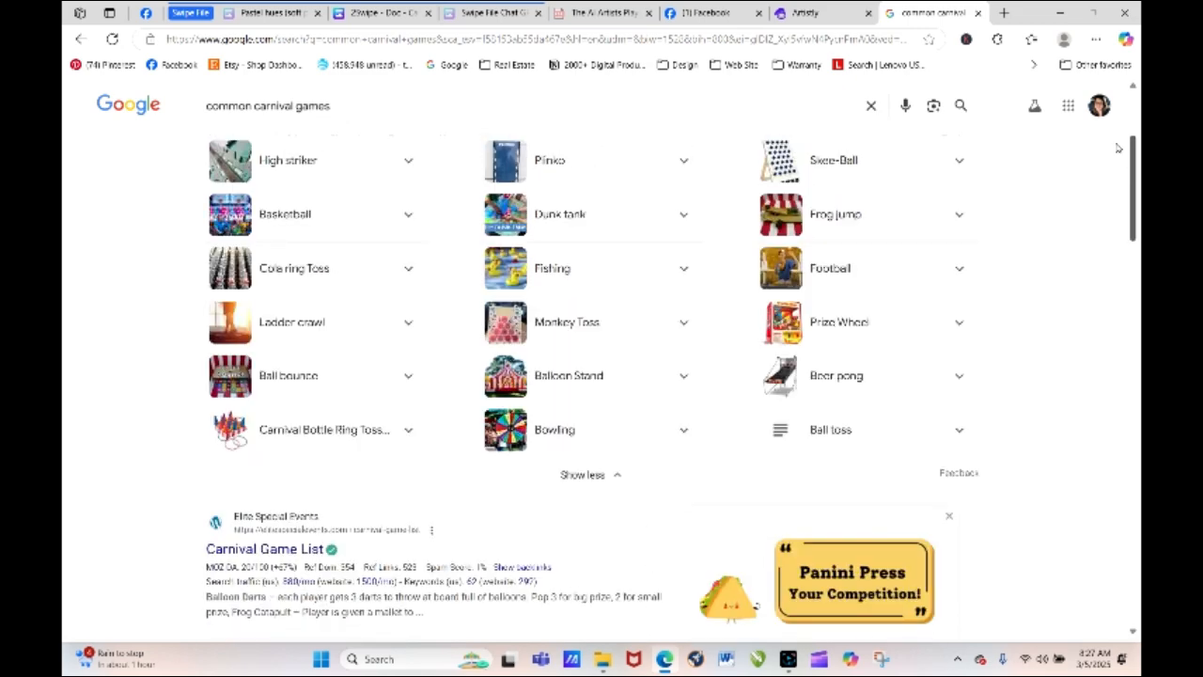
{"action": "scroll", "coordinate": [1118, 147], "scroll_direction": "up", "scroll_amount": 2}
Return to Artistly and insert "balloon pop" before "game" in the image prompt.
{"action": "left_click", "coordinate": [804, 14]}
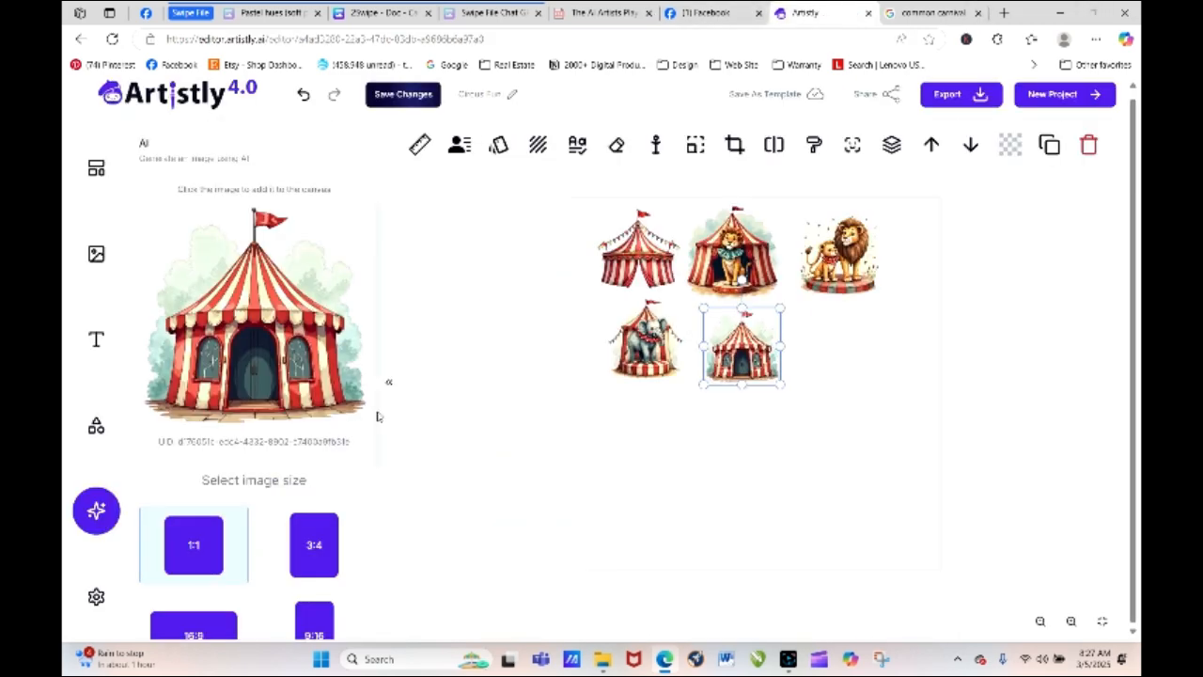
{"action": "scroll", "coordinate": [376, 417], "scroll_direction": "down", "scroll_amount": 5}
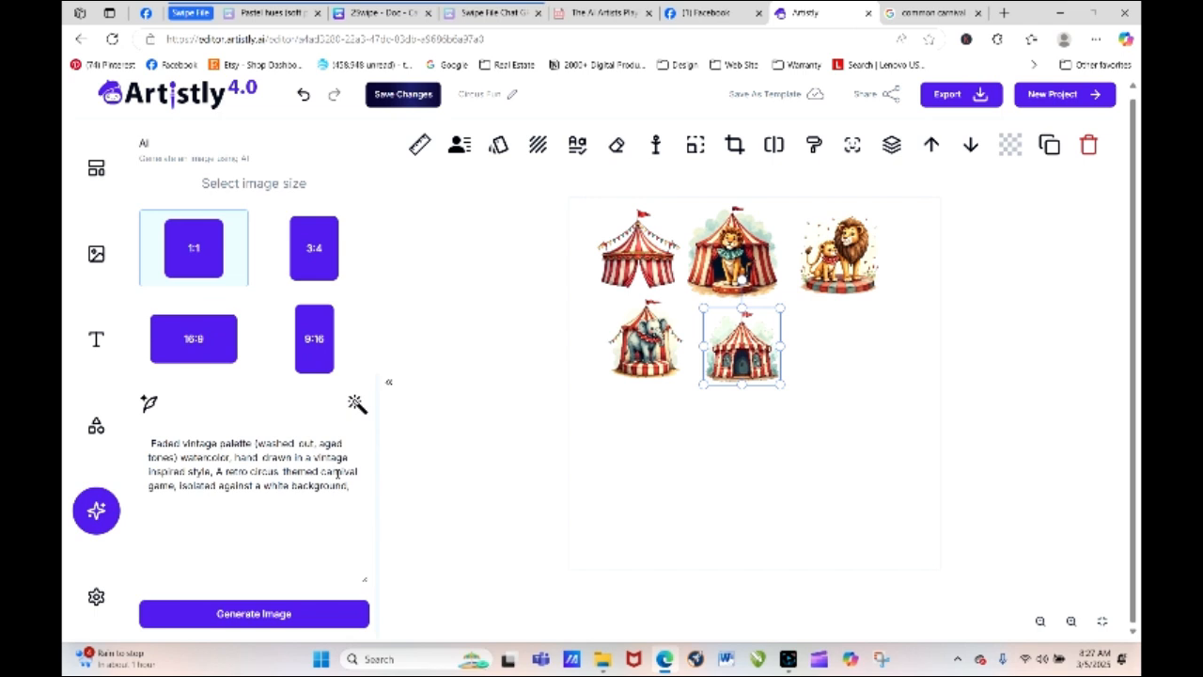
{"action": "left_click", "coordinate": [148, 486]}
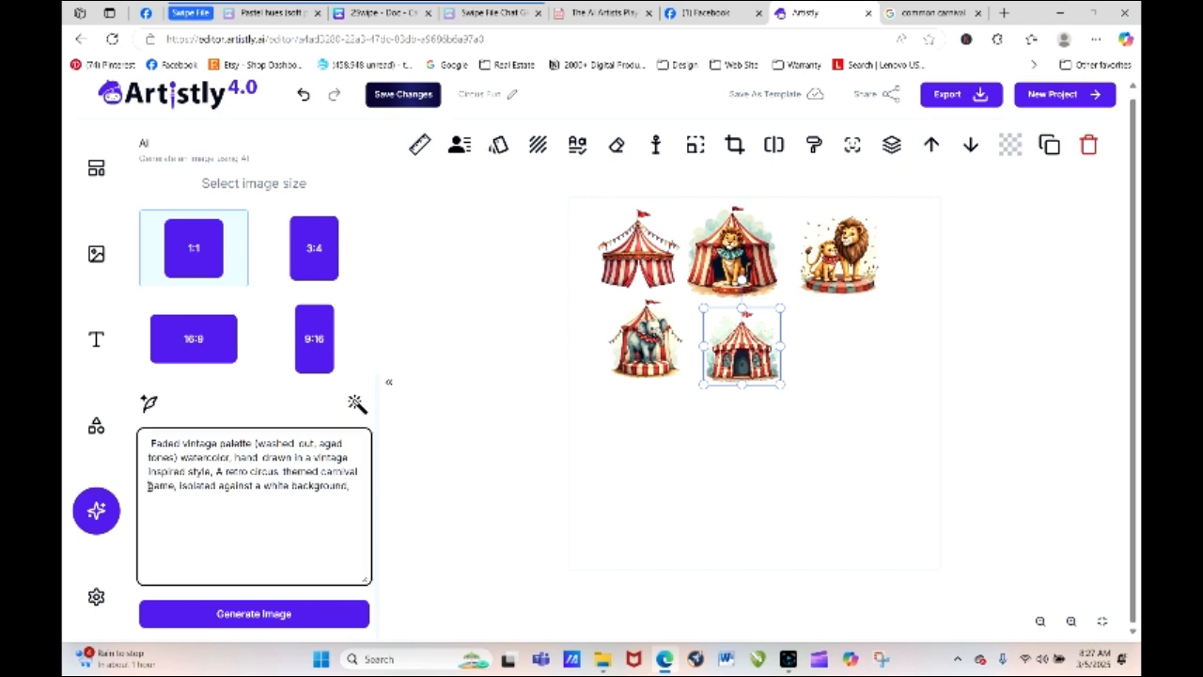
{"action": "type", "text": "balloon po"}
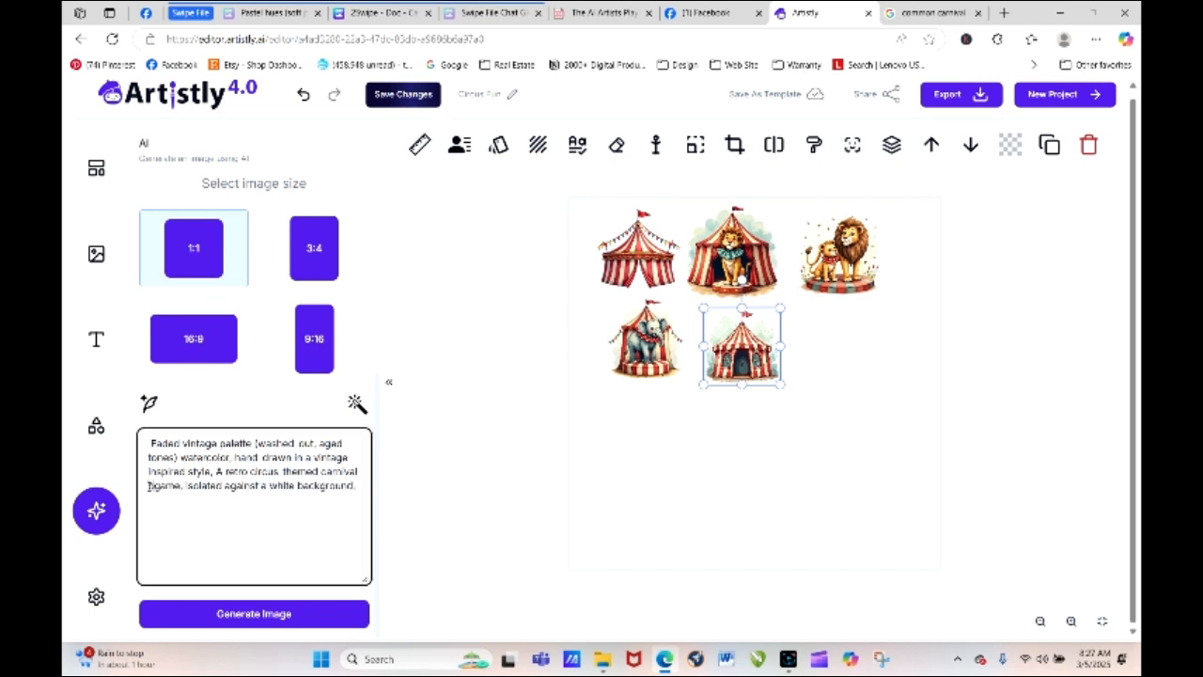
{"action": "type", "text": "p game"}
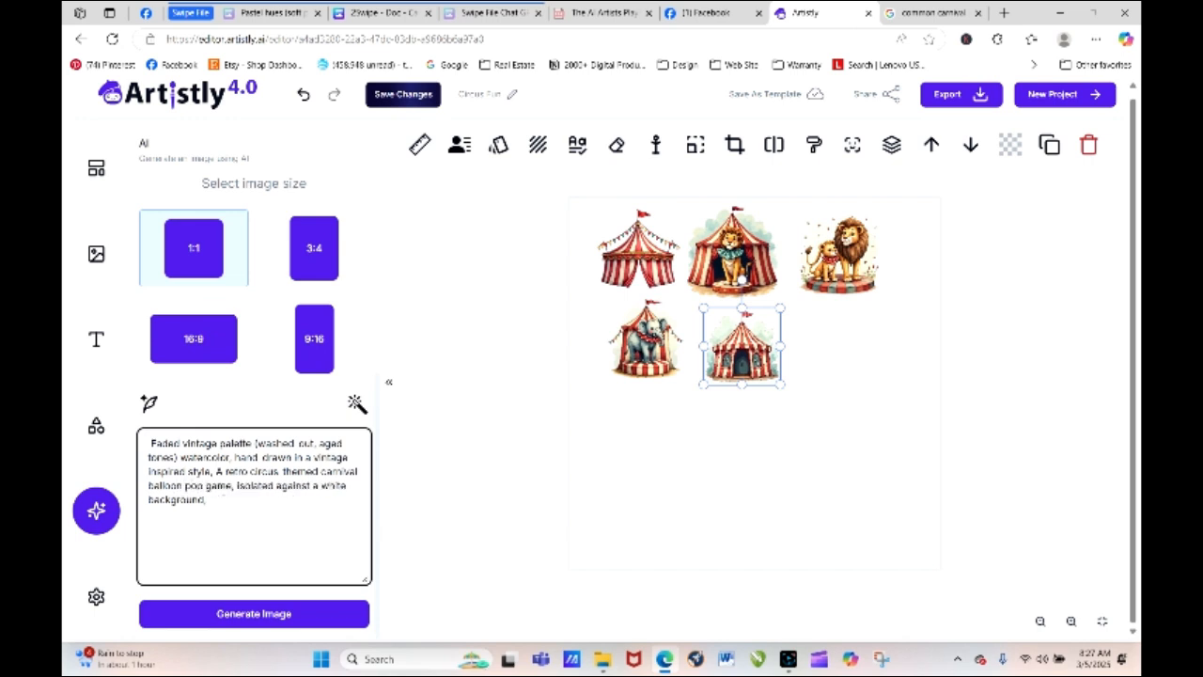
Add "set up in a midway style tent" after "balloon pop game" in the prompt and generate the image.
{"action": "type", "text": ","}
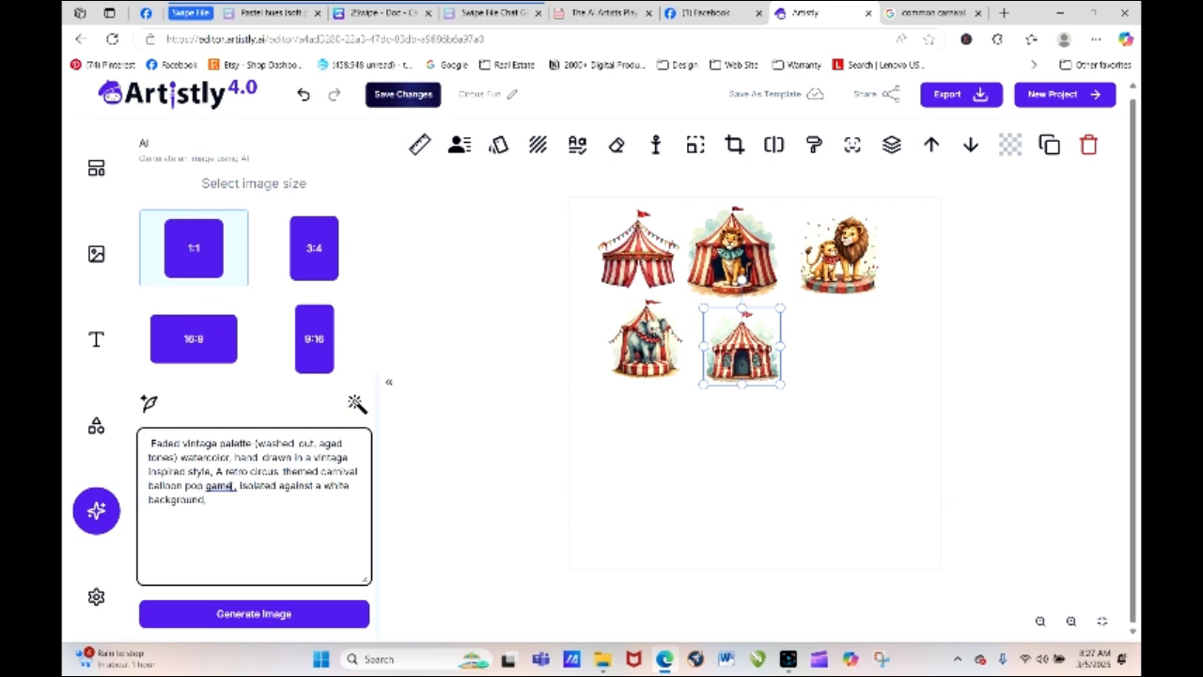
{"action": "type", "text": " set up in "}
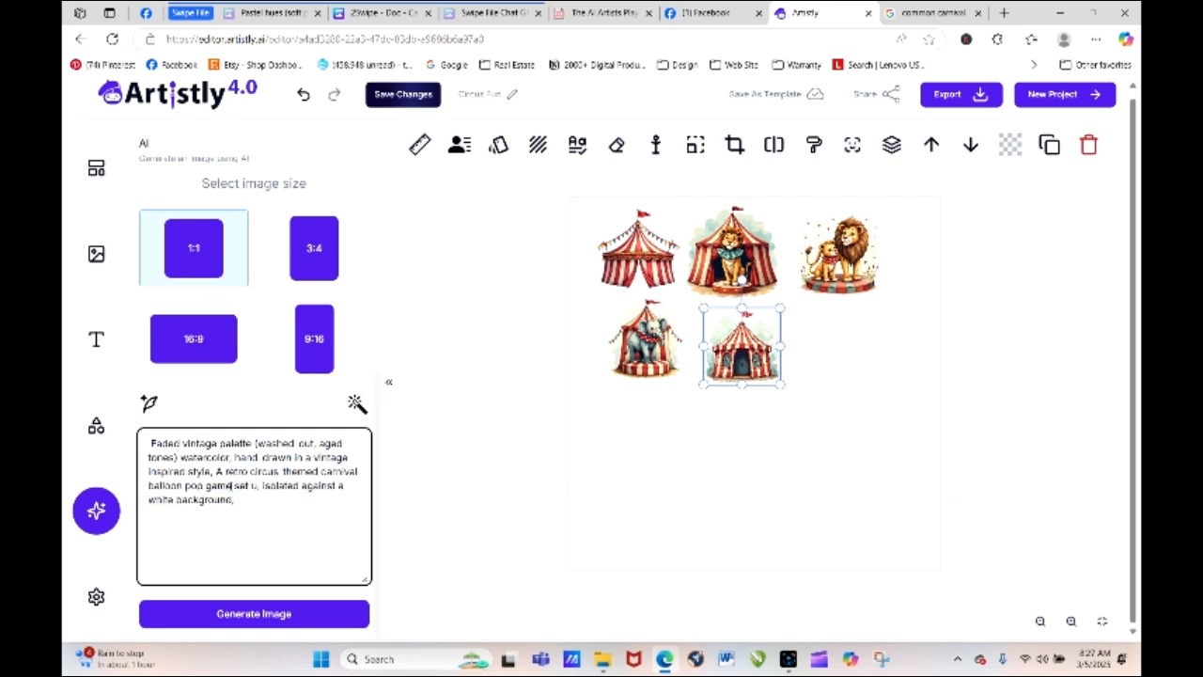
{"action": "type", "text": "a"}
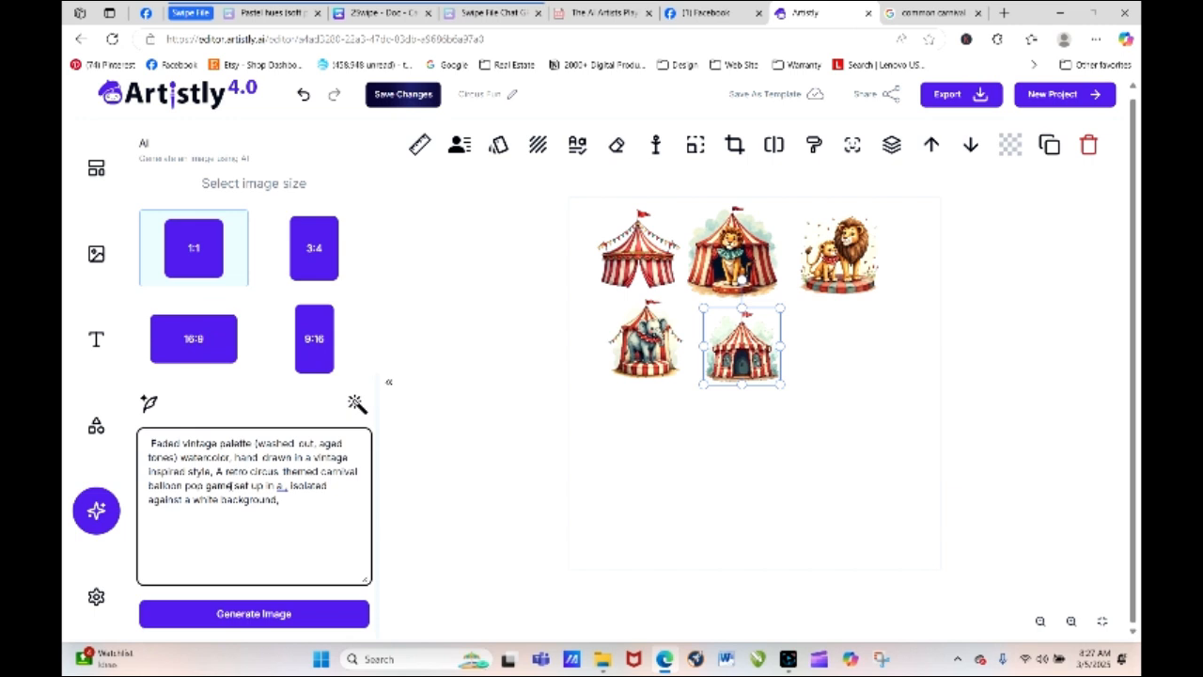
{"action": "type", "text": "midway style"}
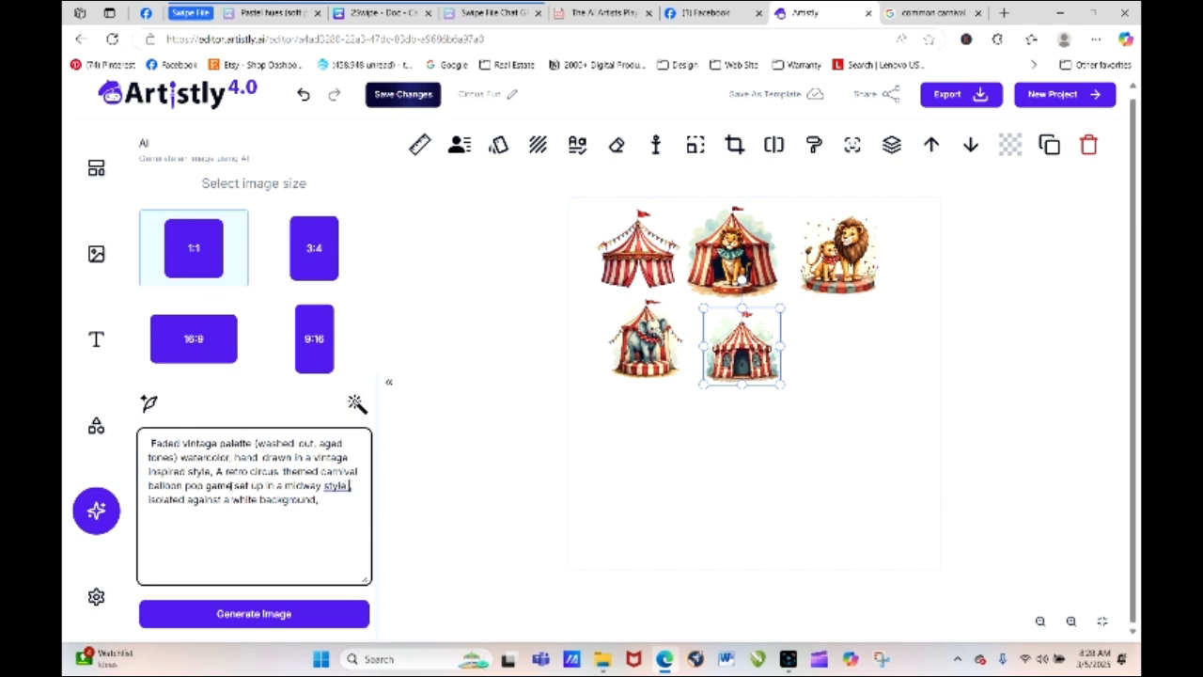
{"action": "type", "text": " tent"}
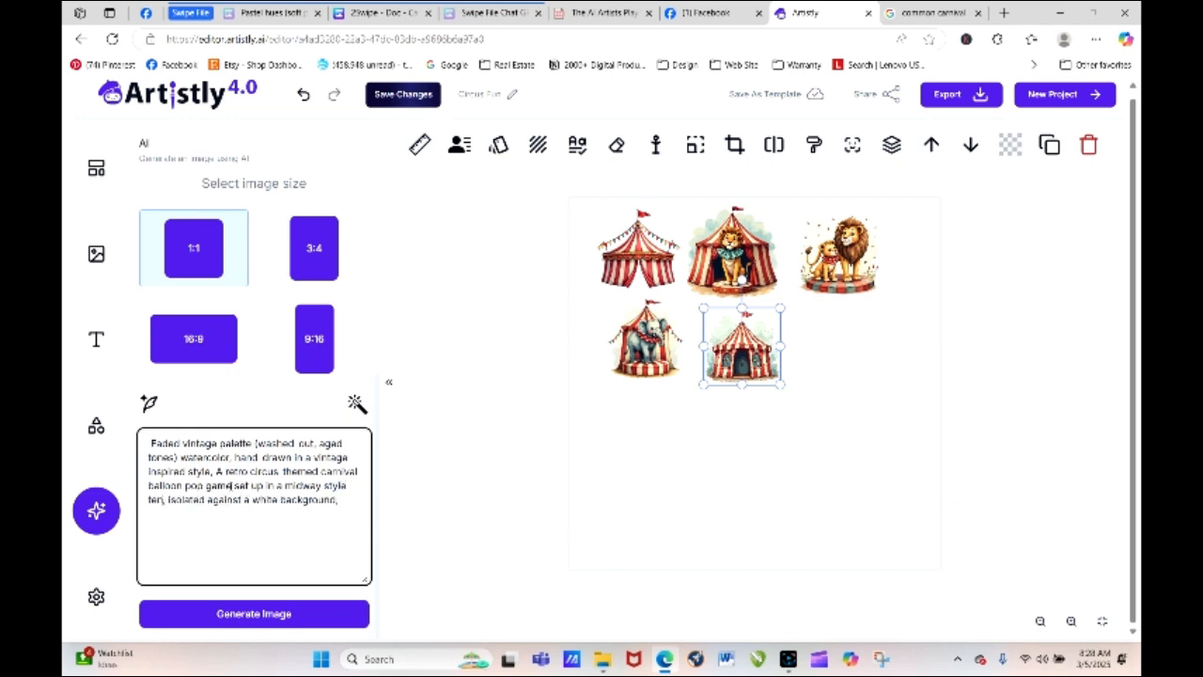
{"action": "left_click", "coordinate": [279, 615]}
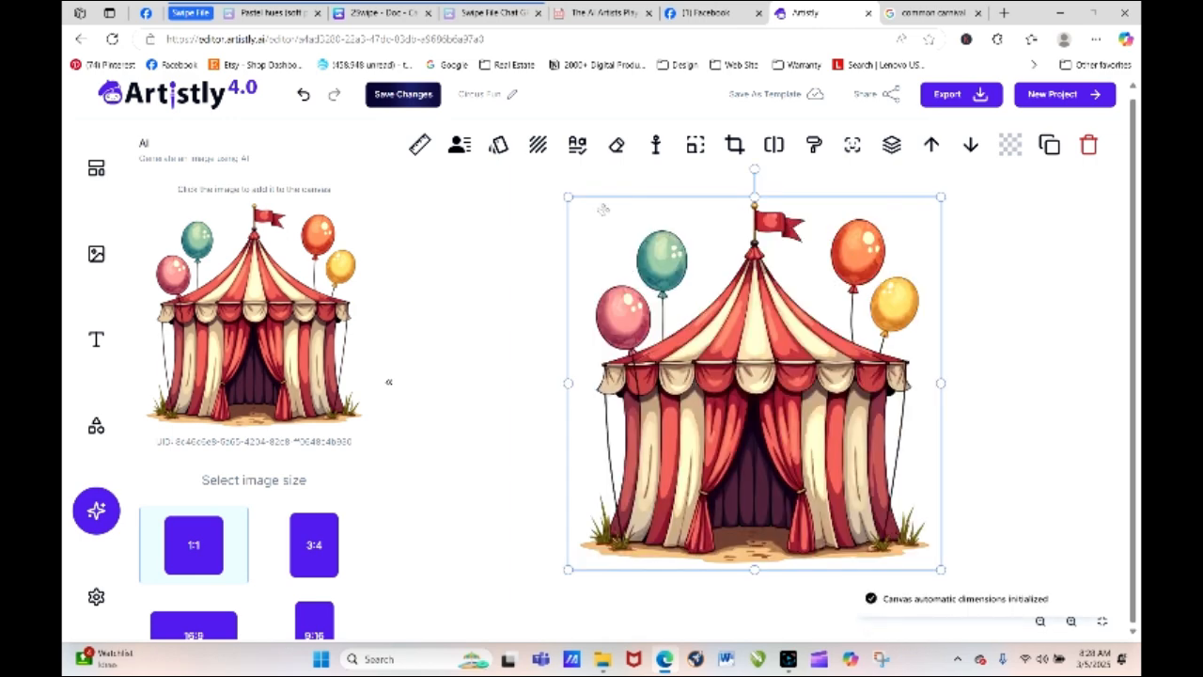
Shrink the generated tent with four balloons and place it third in the second row of clipart.
{"action": "left_click_drag", "start_coordinate": [569, 198], "coordinate": [864, 424]}
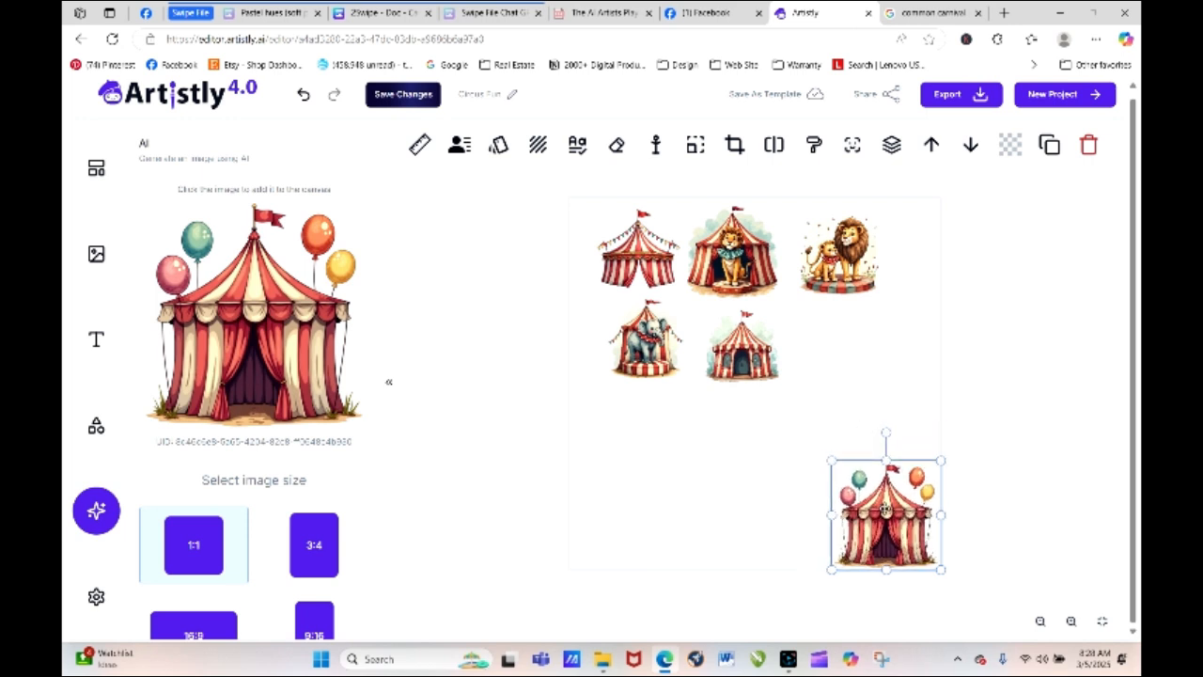
{"action": "left_click_drag", "start_coordinate": [881, 521], "coordinate": [860, 368]}
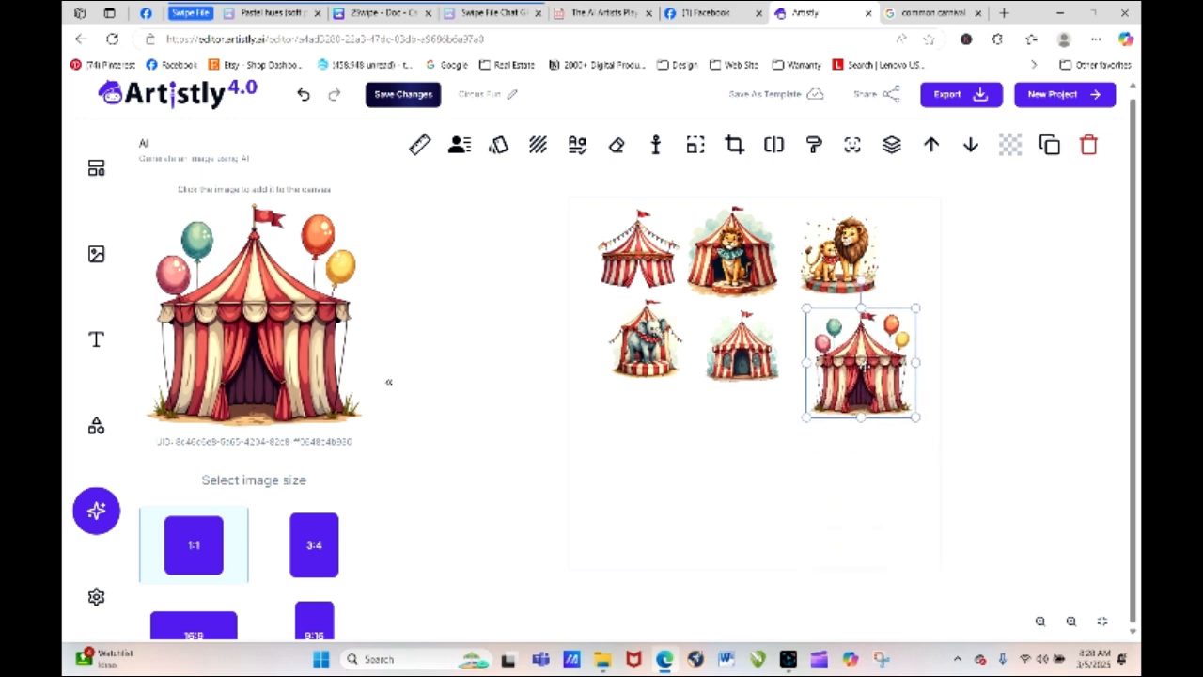
{"action": "left_click", "coordinate": [797, 306]}
{"action": "left_click", "coordinate": [837, 350]}
{"action": "left_click_drag", "start_coordinate": [807, 307], "coordinate": [825, 326]}
{"action": "left_click", "coordinate": [764, 438]}
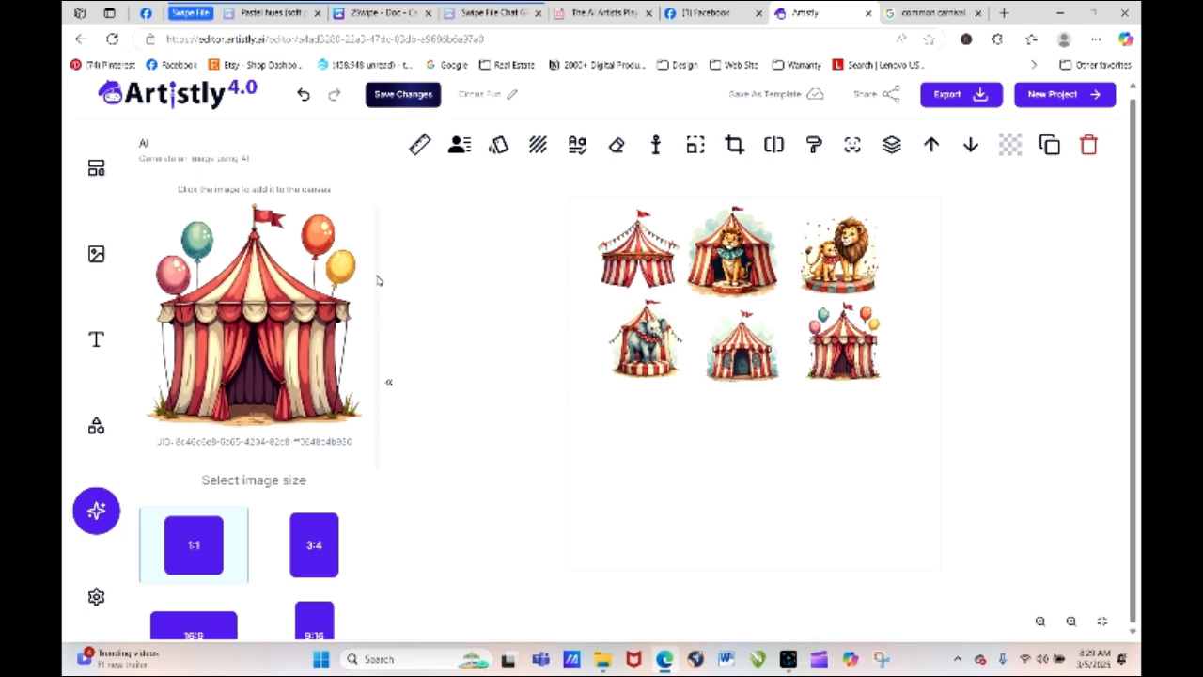
Copy "Earthy neutrals (warm ochres, muted browns, and sage greens)" from the Canva colors document and return to Artistly.
{"action": "scroll", "coordinate": [374, 280], "scroll_direction": "down", "scroll_amount": 3}
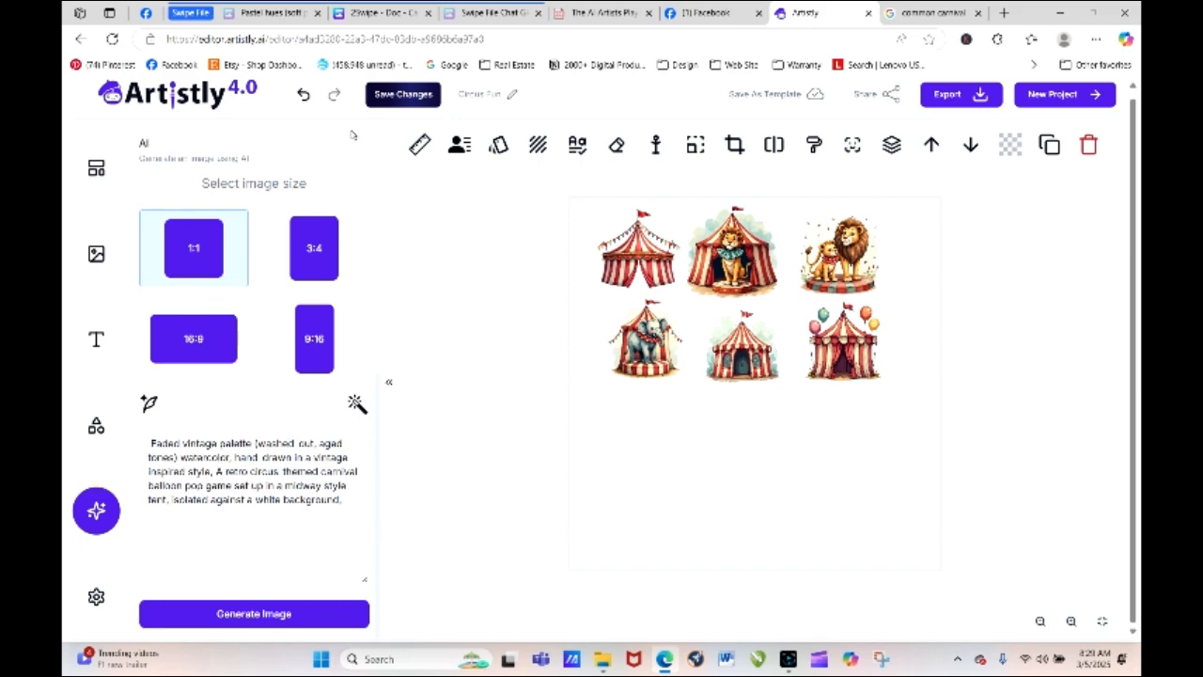
{"action": "left_click", "coordinate": [272, 12]}
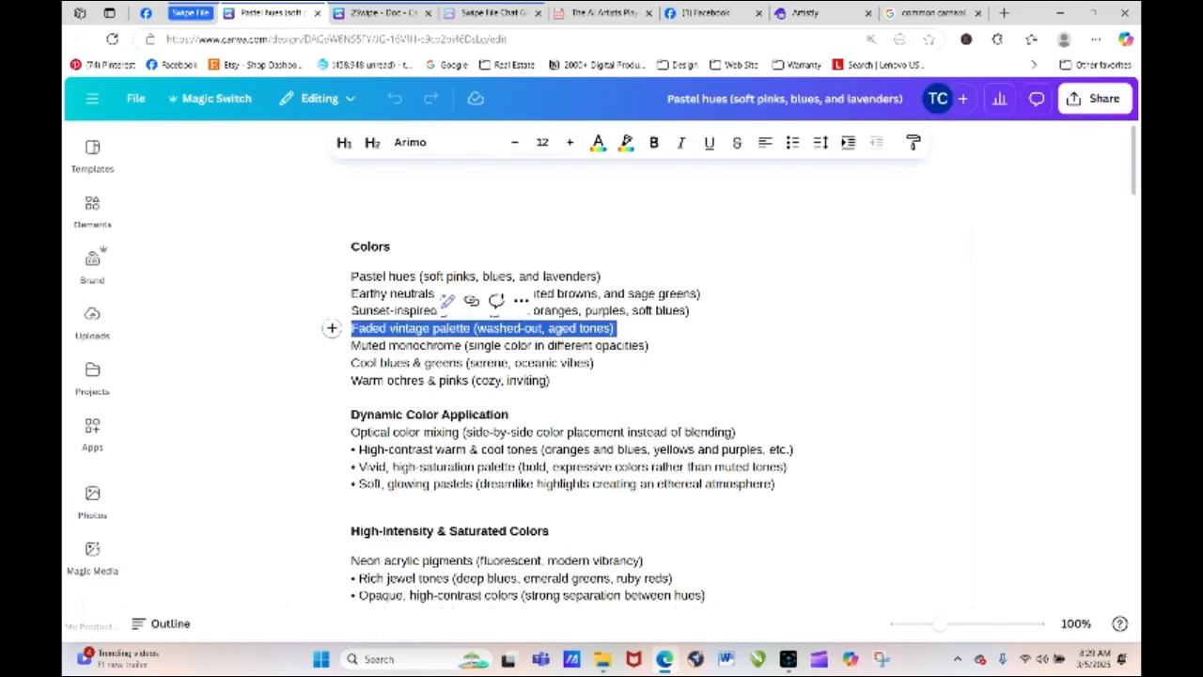
{"action": "left_click", "coordinate": [749, 379]}
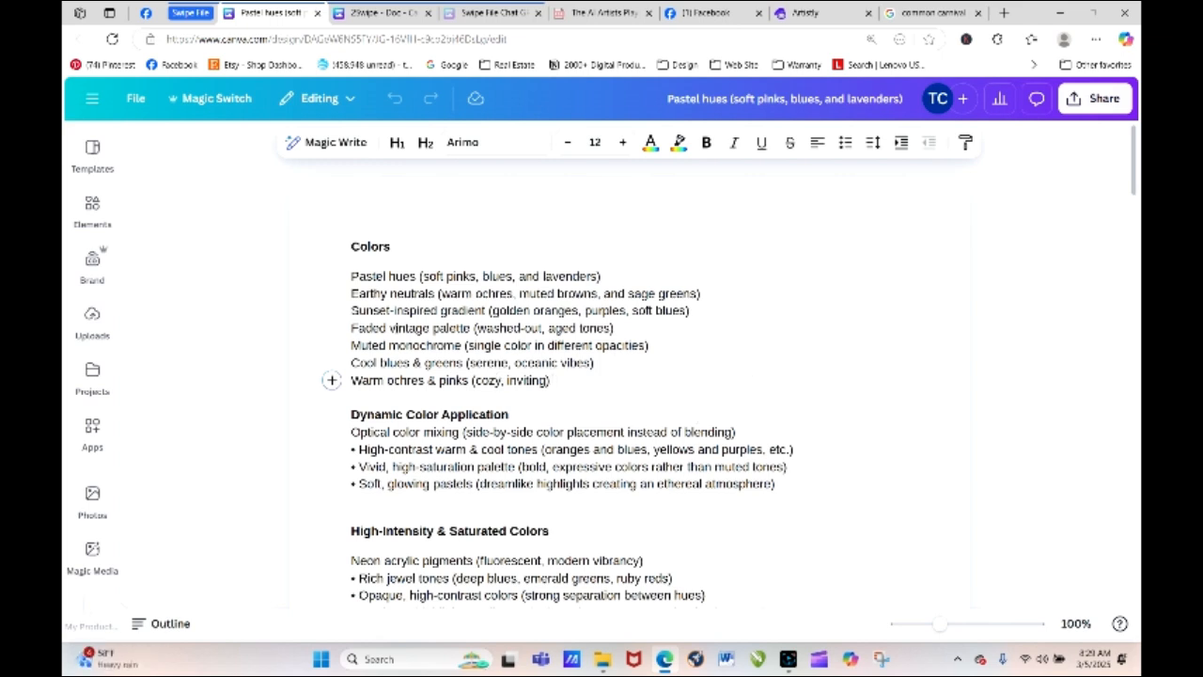
{"action": "left_click_drag", "start_coordinate": [351, 294], "coordinate": [439, 293]}
{"action": "left_click_drag", "start_coordinate": [757, 280], "coordinate": [757, 298]}
{"action": "key", "text": "ctrl+c"}
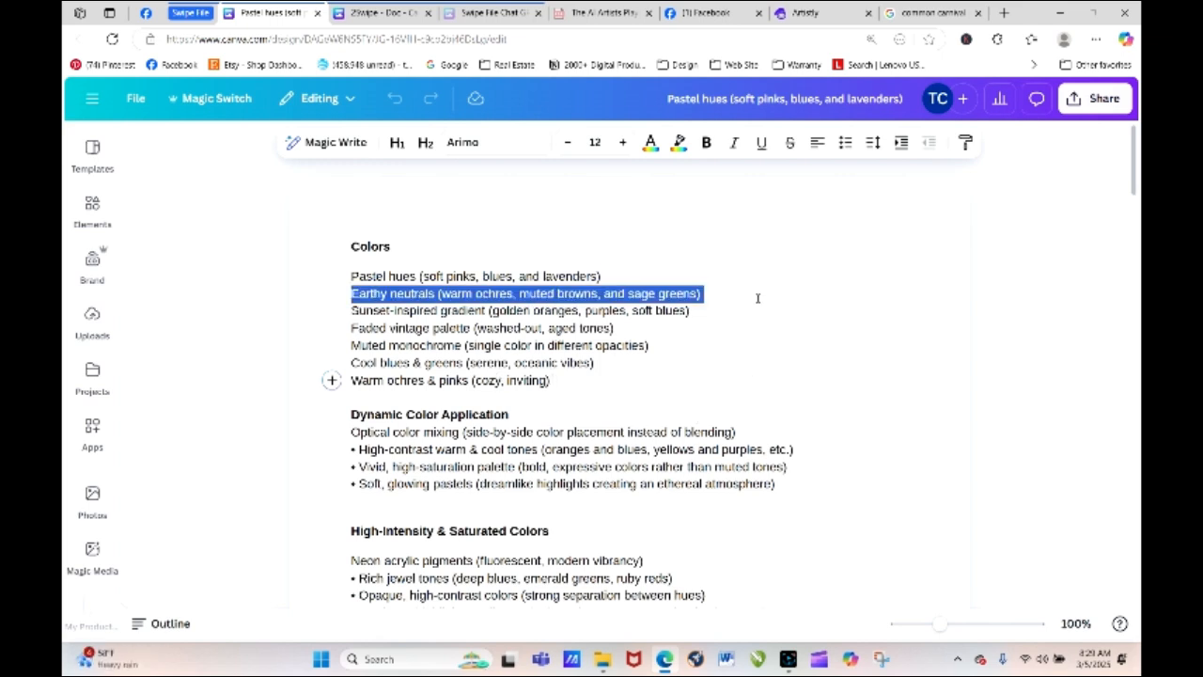
{"action": "right_click", "coordinate": [698, 299]}
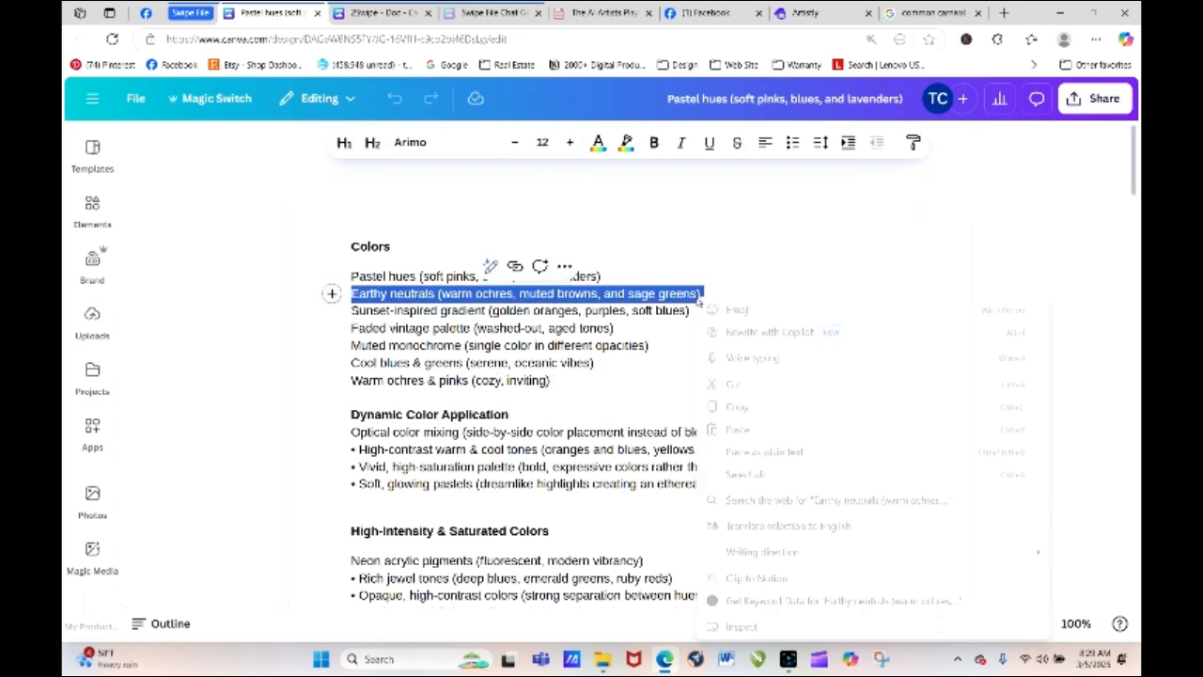
{"action": "left_click", "coordinate": [782, 410]}
{"action": "left_click", "coordinate": [809, 13]}
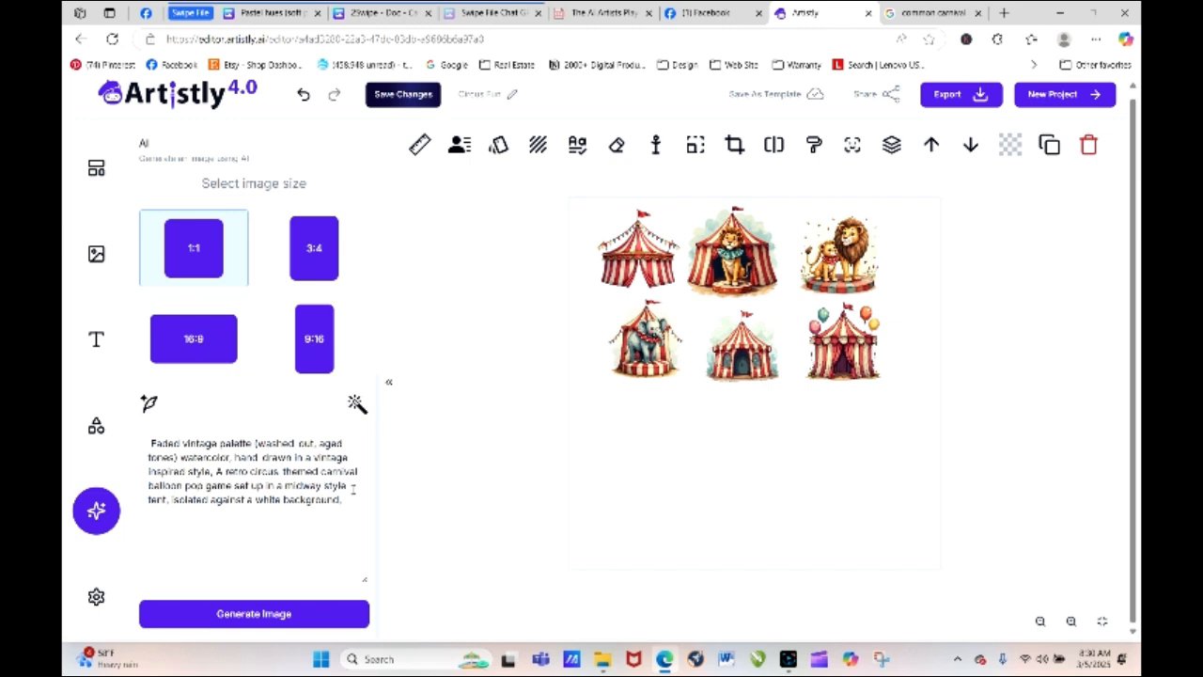
Paste the earthy neutrals palette at the end of the prompt, correct the spacing after "background," and generate the image.
{"action": "left_click", "coordinate": [353, 499]}
{"action": "right_click", "coordinate": [353, 502]}
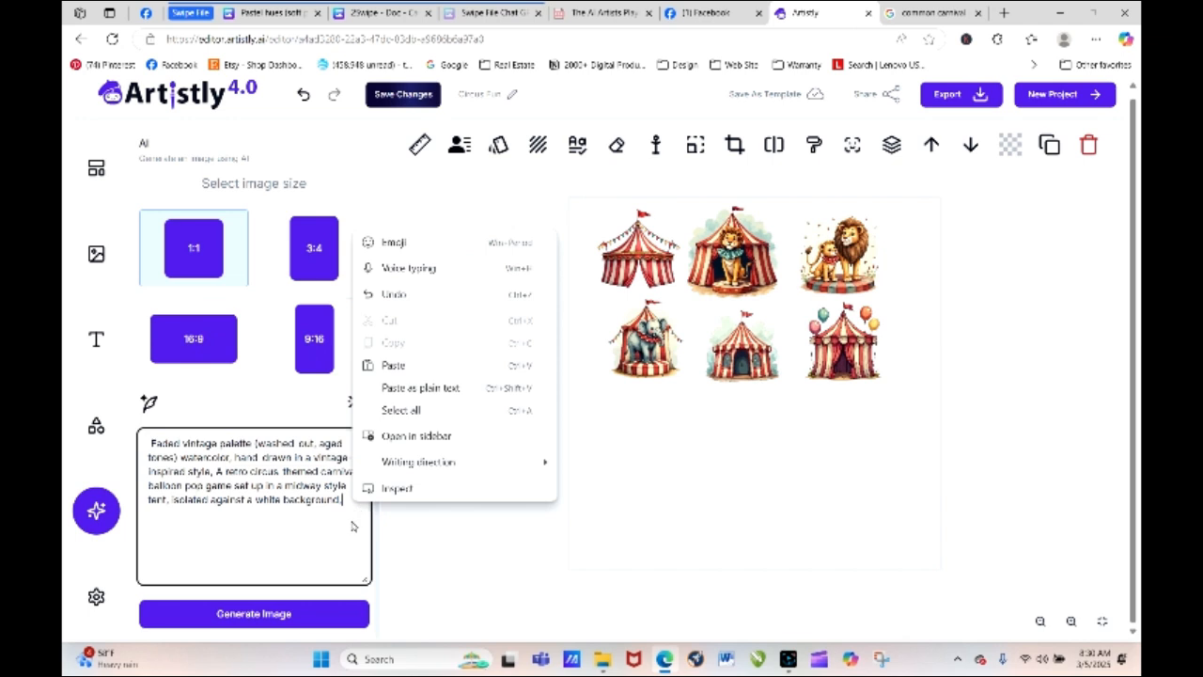
{"action": "left_click", "coordinate": [409, 368]}
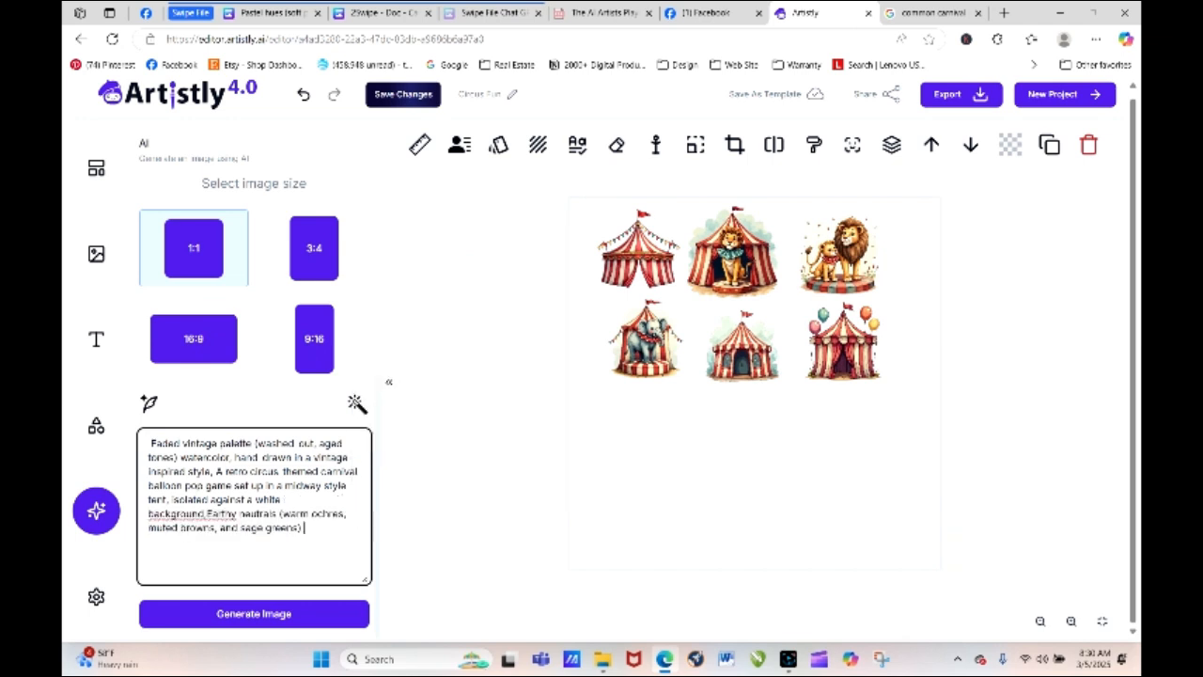
{"action": "right_click", "coordinate": [202, 515]}
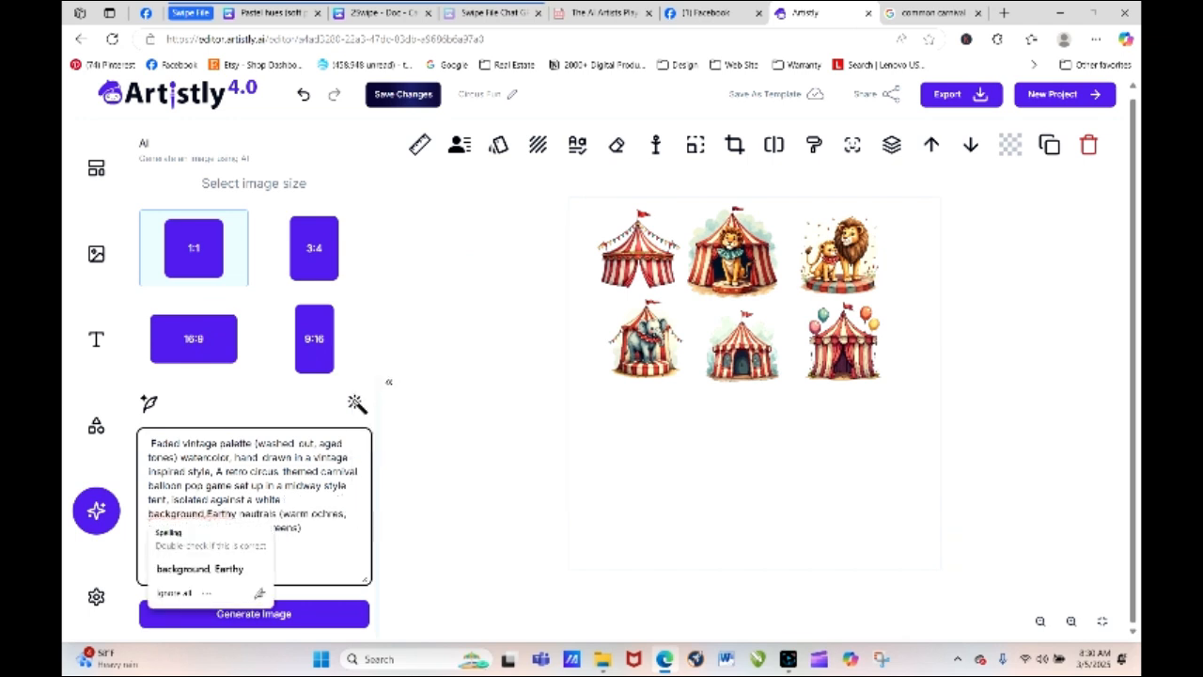
{"action": "left_click", "coordinate": [197, 567]}
{"action": "left_click", "coordinate": [297, 614]}
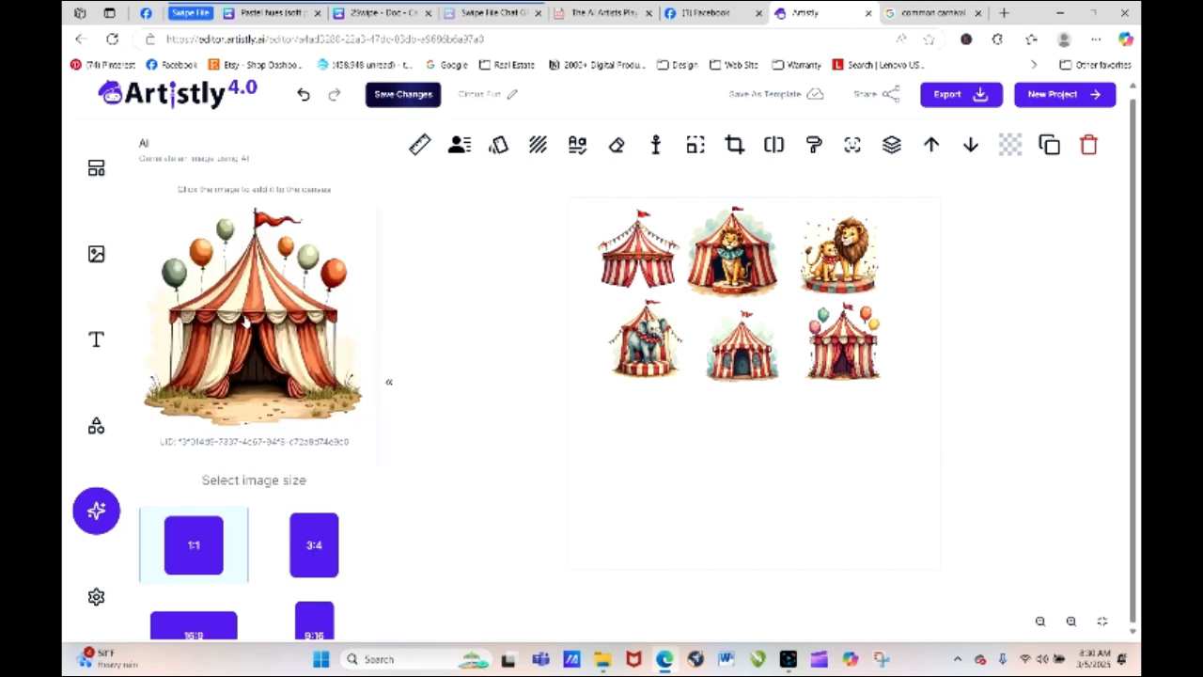
Add the generated earthy-toned tent, shrink it below the second clipart row, and place the enlarged four-balloon tent beside it.
{"action": "left_click", "coordinate": [245, 322]}
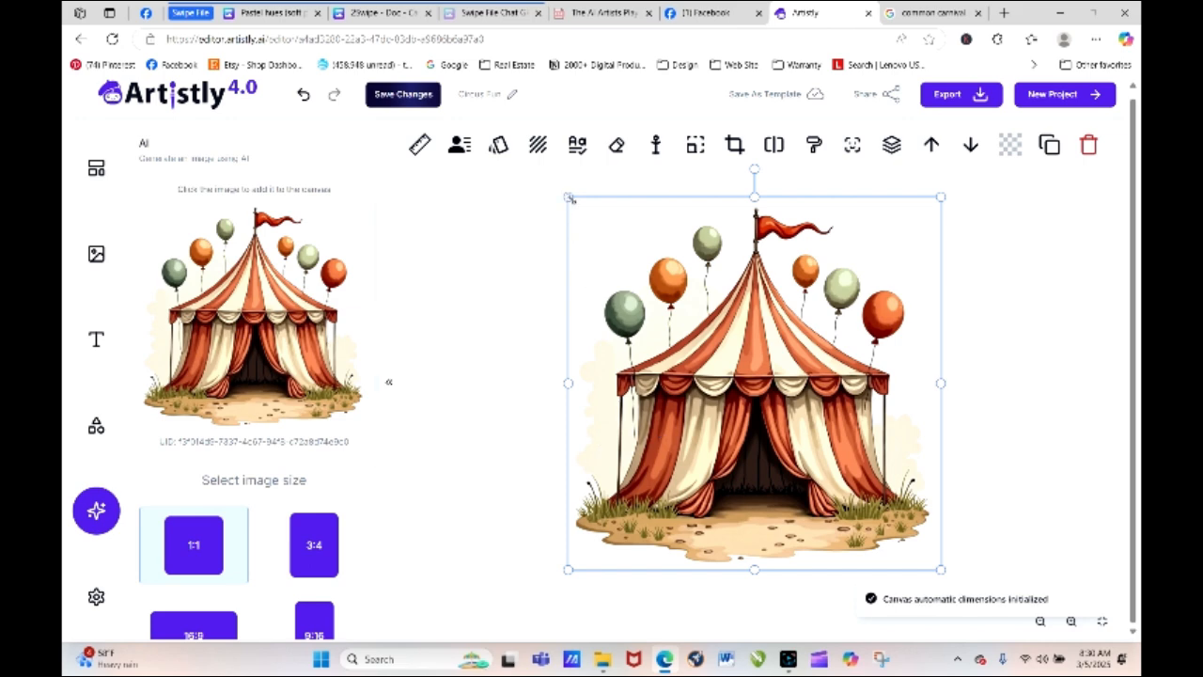
{"action": "left_click_drag", "start_coordinate": [569, 199], "coordinate": [771, 480]}
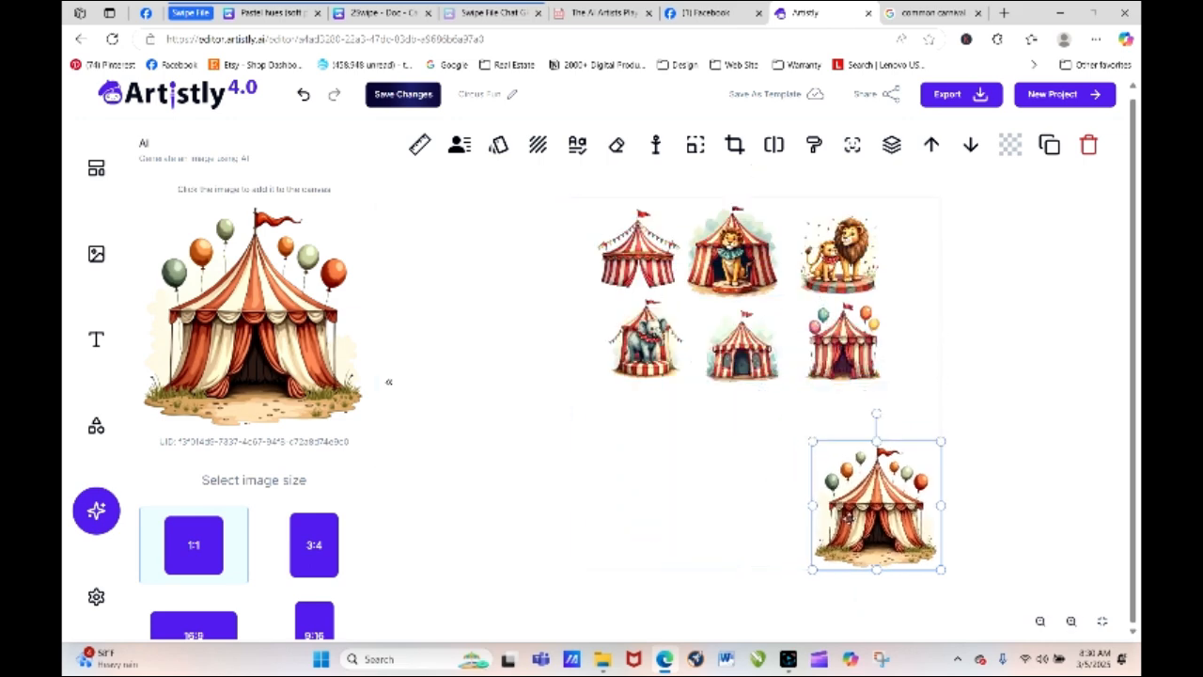
{"action": "left_click_drag", "start_coordinate": [847, 515], "coordinate": [627, 464]}
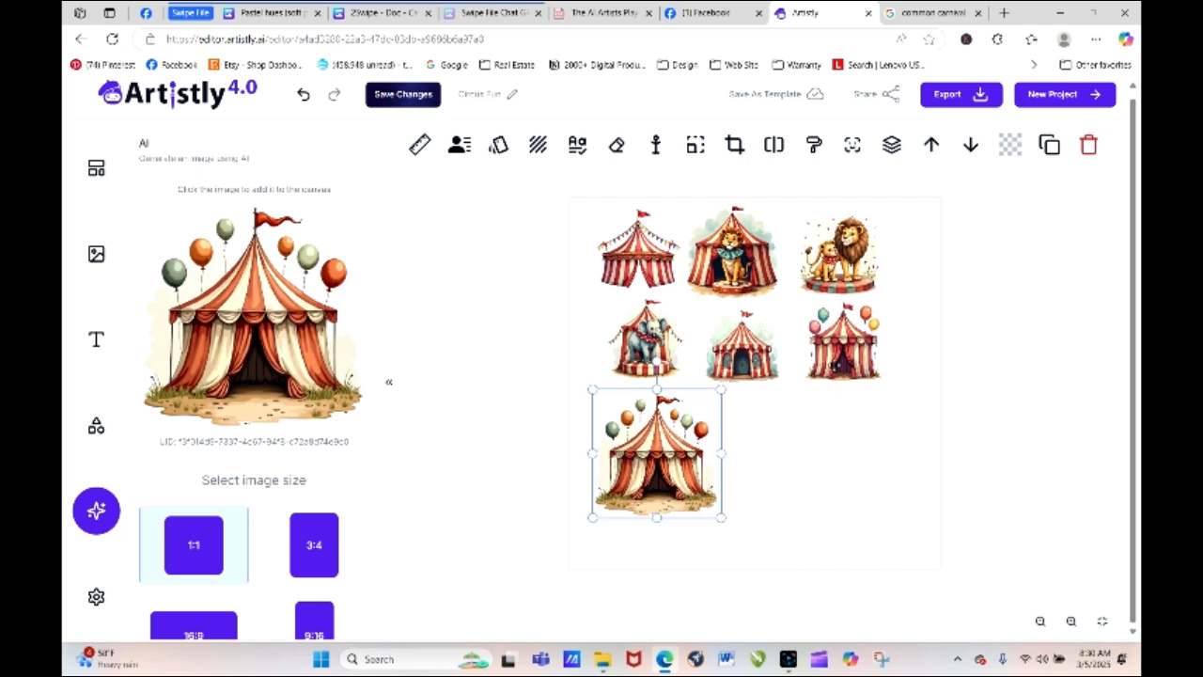
{"action": "left_click_drag", "start_coordinate": [889, 371], "coordinate": [870, 498]}
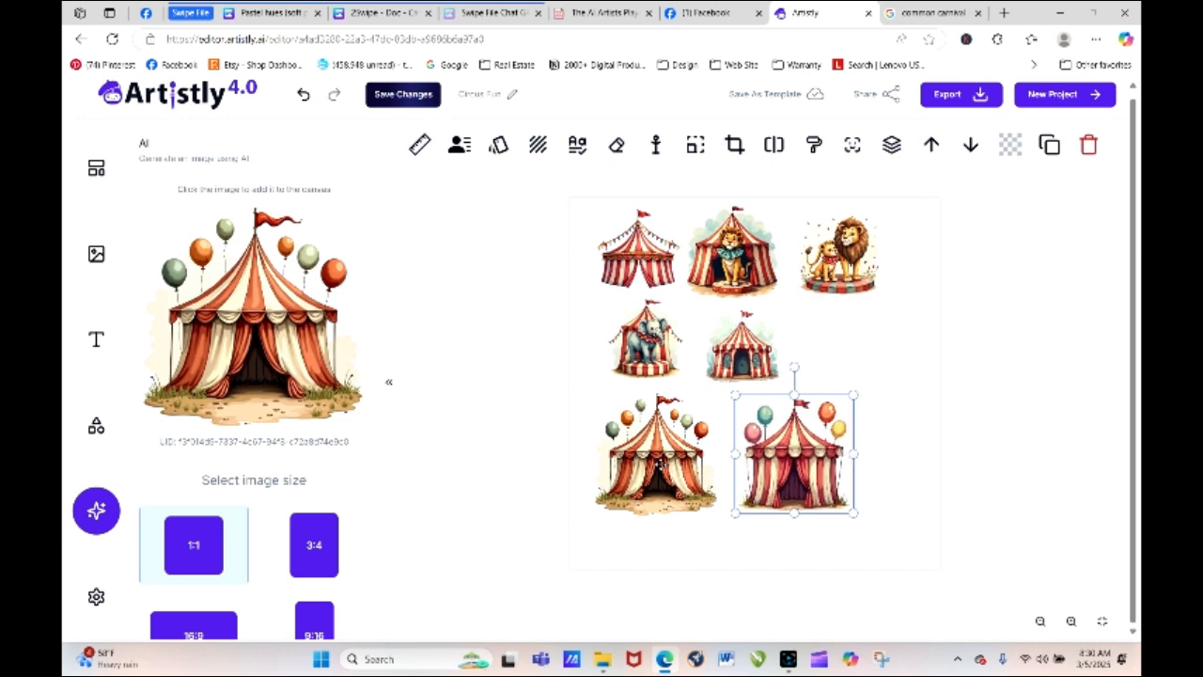
{"action": "left_click", "coordinate": [644, 414]}
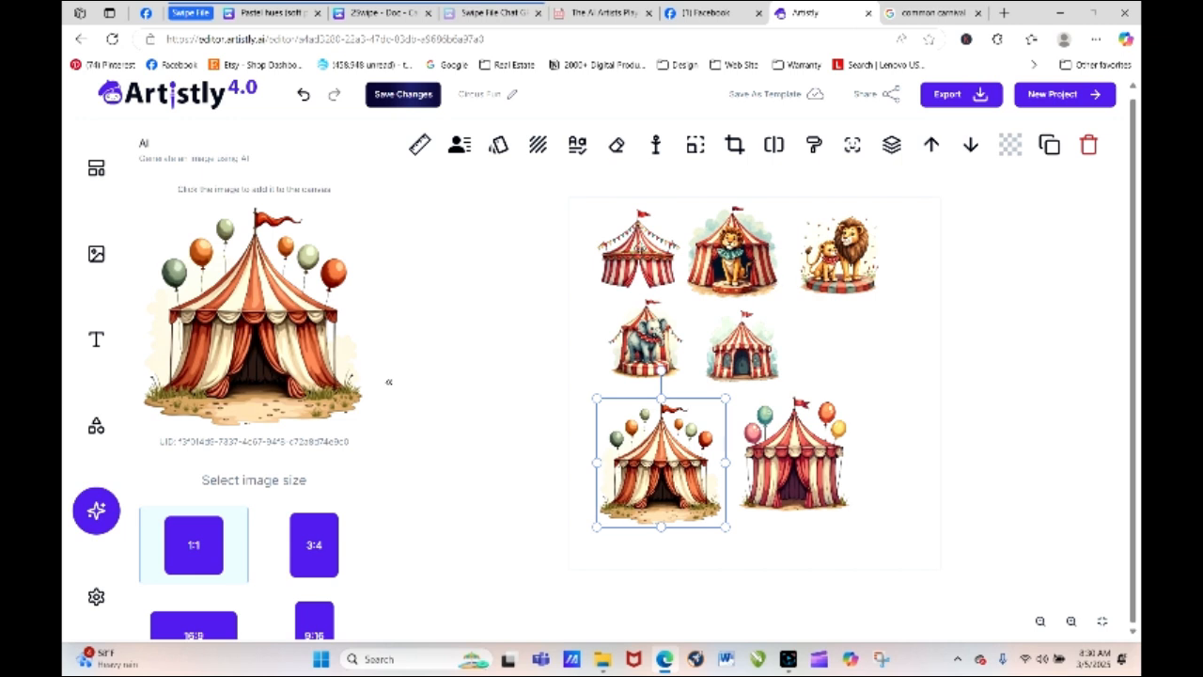
Delete the other five clipart images, keeping only the two tents with balloons.
{"action": "left_click", "coordinate": [643, 252]}
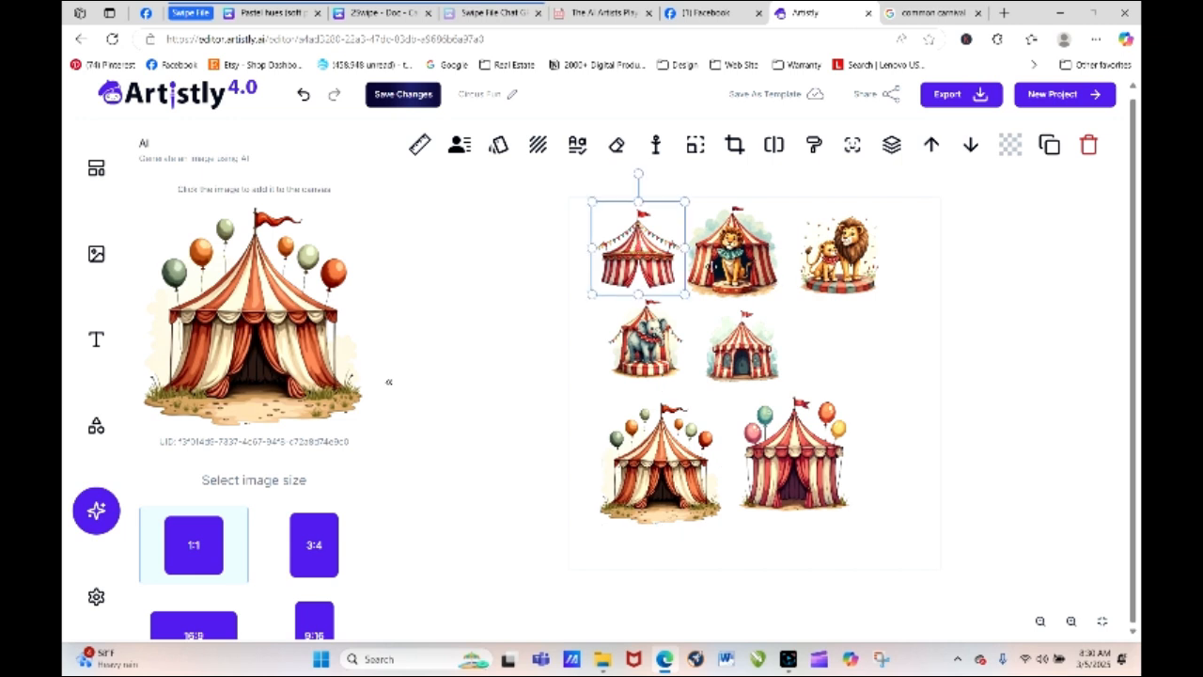
{"action": "left_click", "coordinate": [1089, 145]}
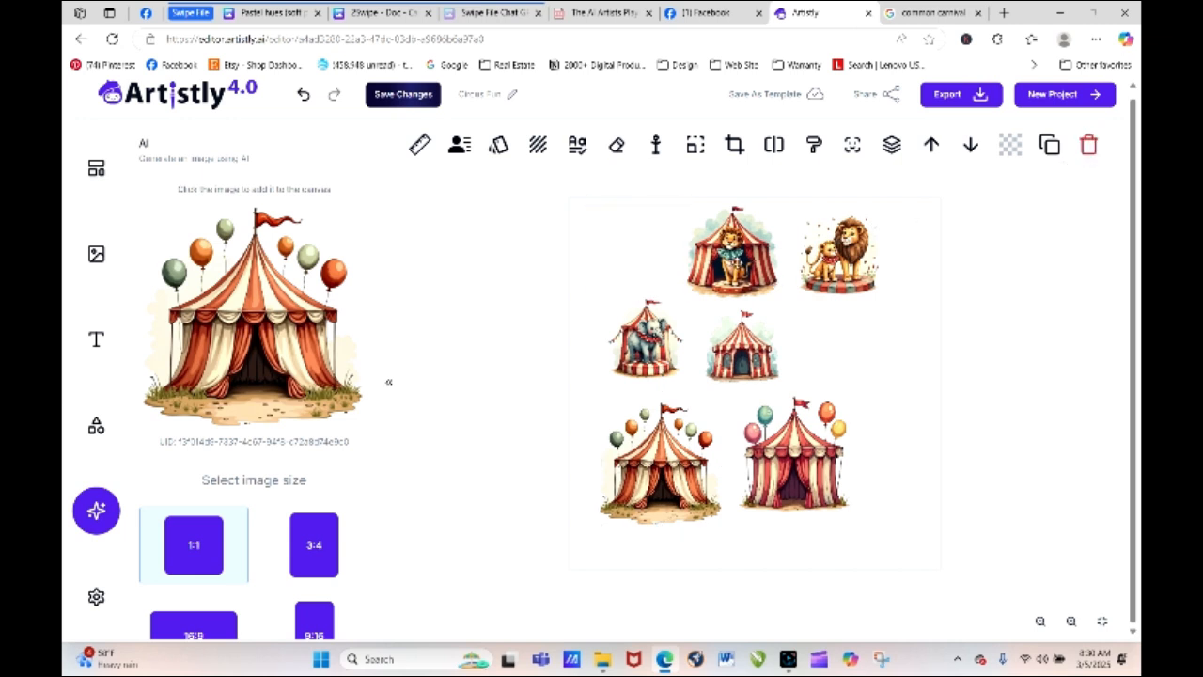
{"action": "left_click", "coordinate": [737, 264]}
{"action": "left_click", "coordinate": [1089, 146]}
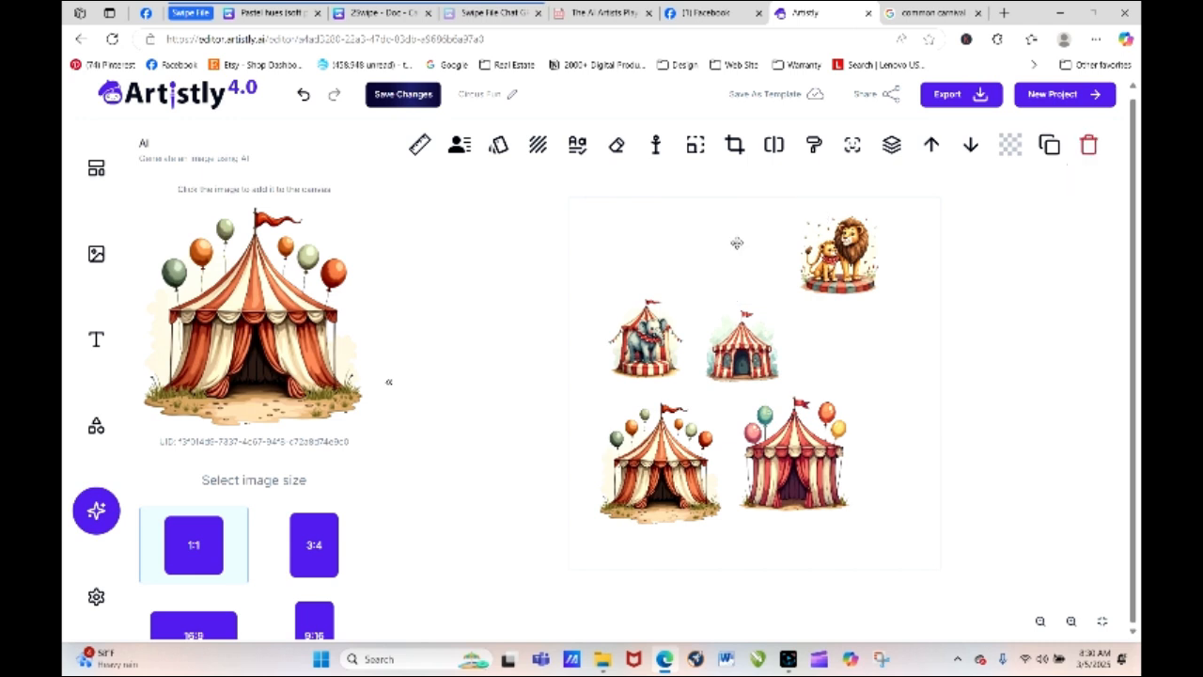
{"action": "left_click", "coordinate": [814, 270]}
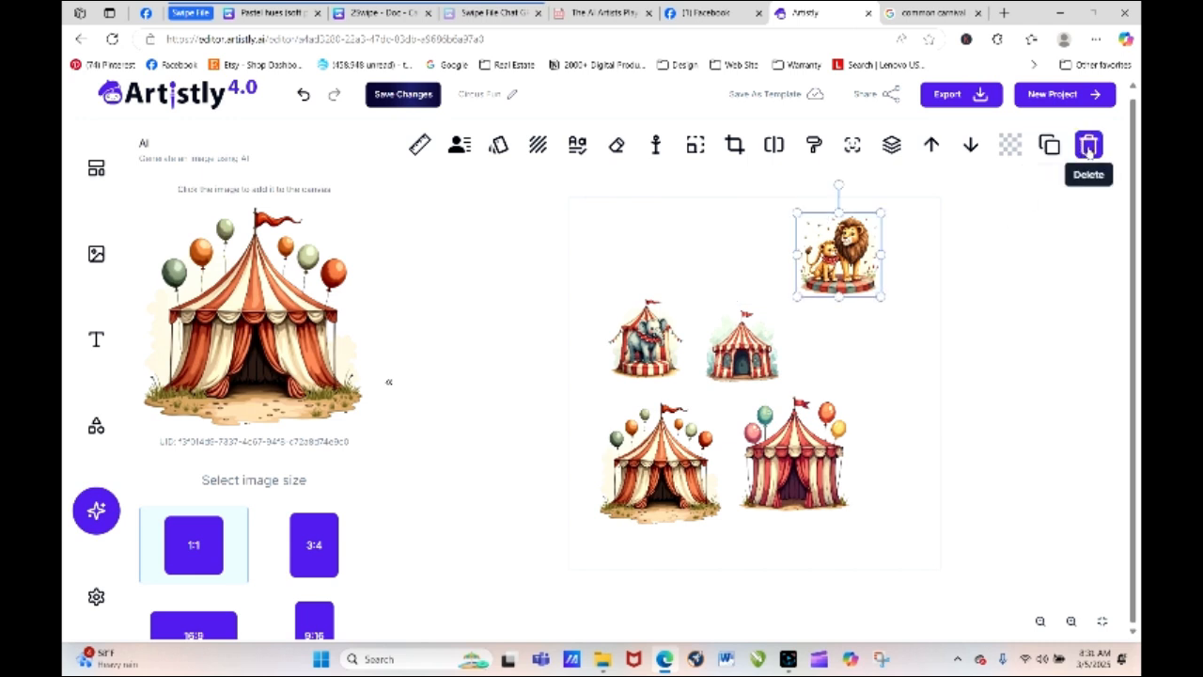
{"action": "left_click", "coordinate": [1089, 148]}
{"action": "left_click", "coordinate": [771, 335]}
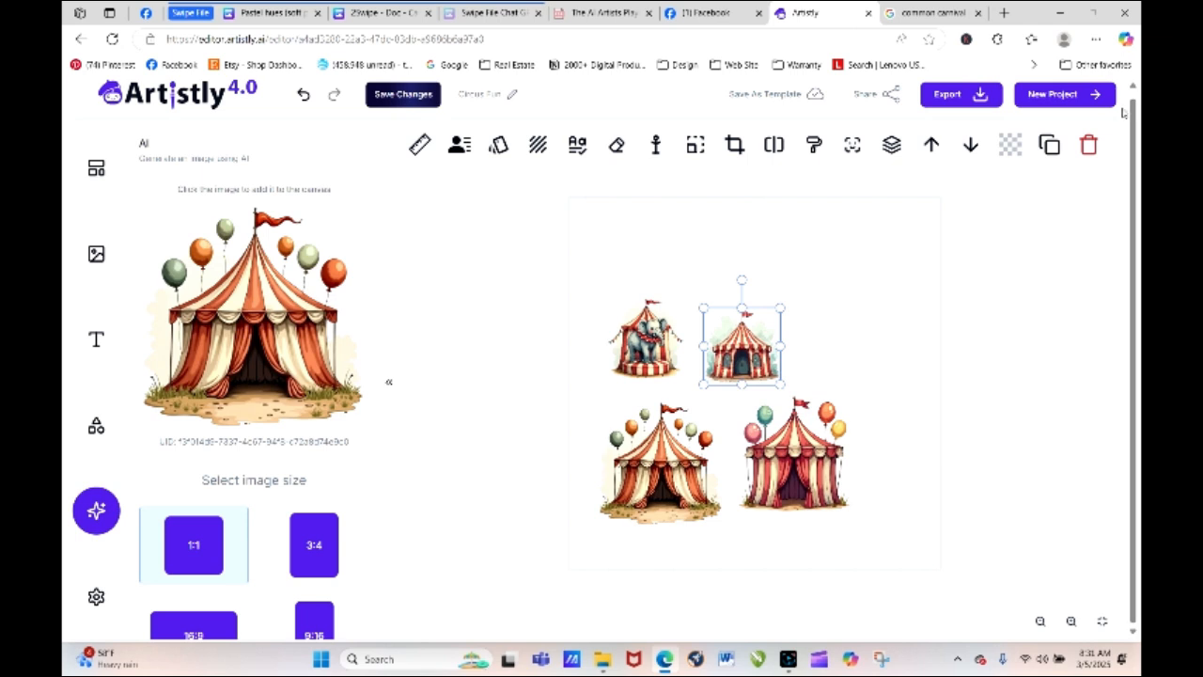
{"action": "left_click", "coordinate": [1088, 147]}
{"action": "left_click", "coordinate": [649, 341]}
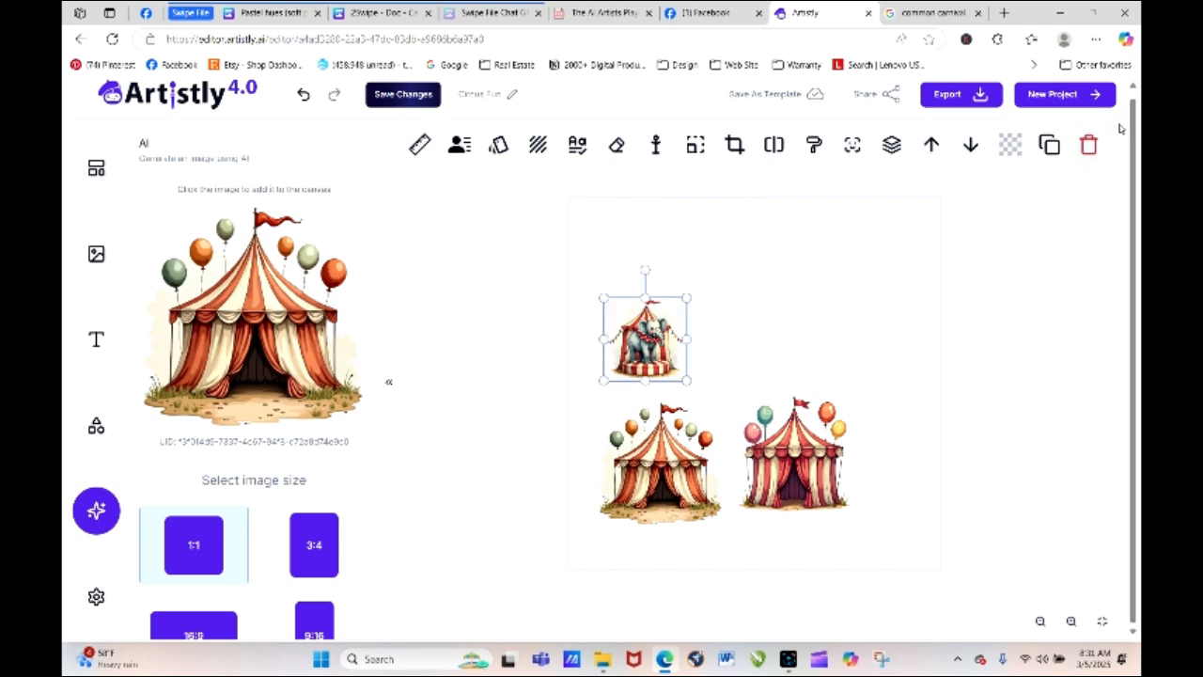
{"action": "left_click", "coordinate": [1088, 144]}
Move the earthy-toned tent and the four-balloon tent side by side into the upper half of the canvas.
{"action": "left_click_drag", "start_coordinate": [658, 497], "coordinate": [655, 334]}
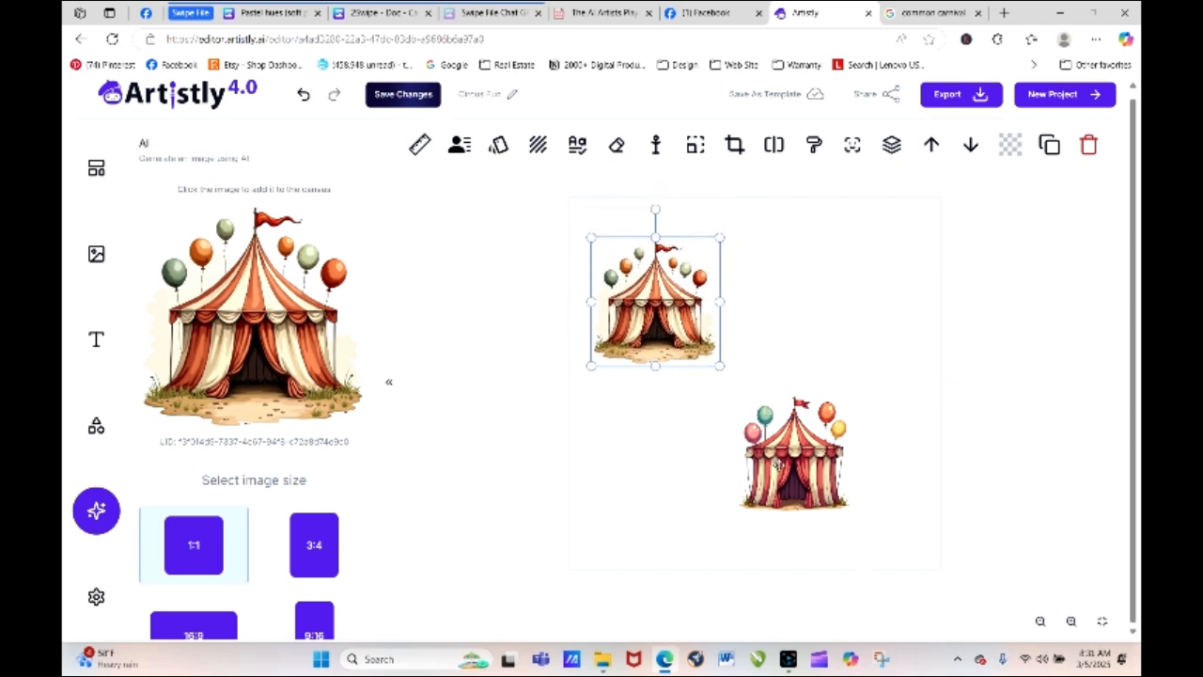
{"action": "left_click", "coordinate": [815, 500]}
{"action": "left_click_drag", "start_coordinate": [814, 500], "coordinate": [865, 368]}
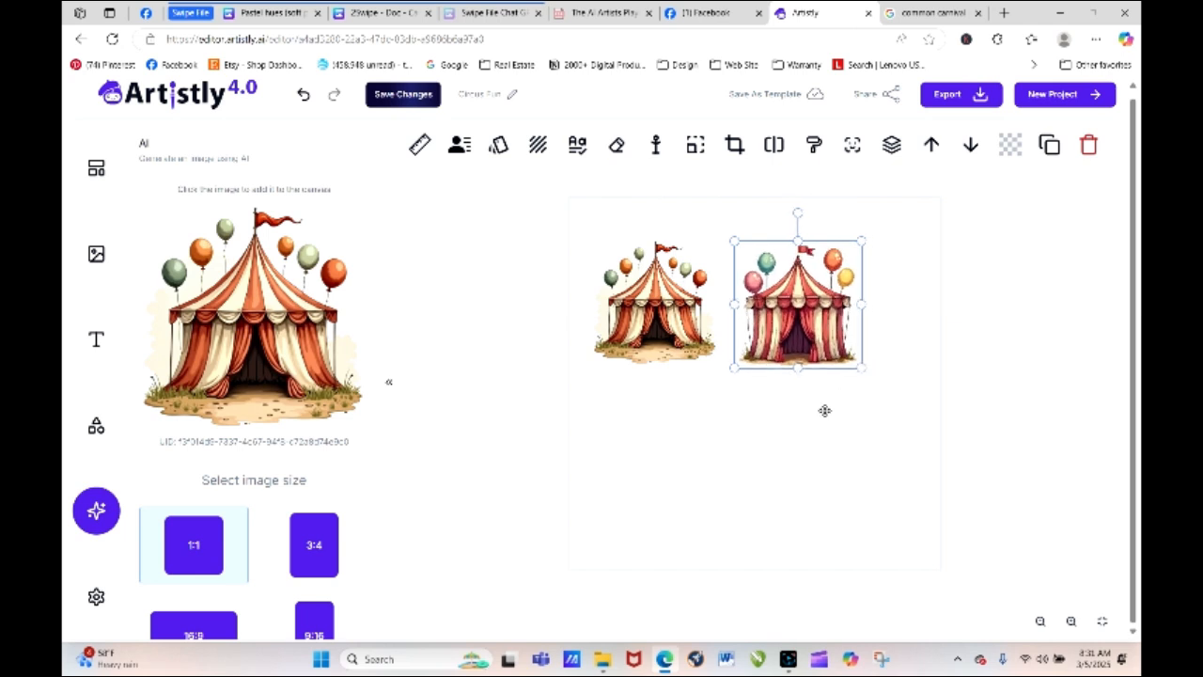
{"action": "left_click", "coordinate": [643, 334]}
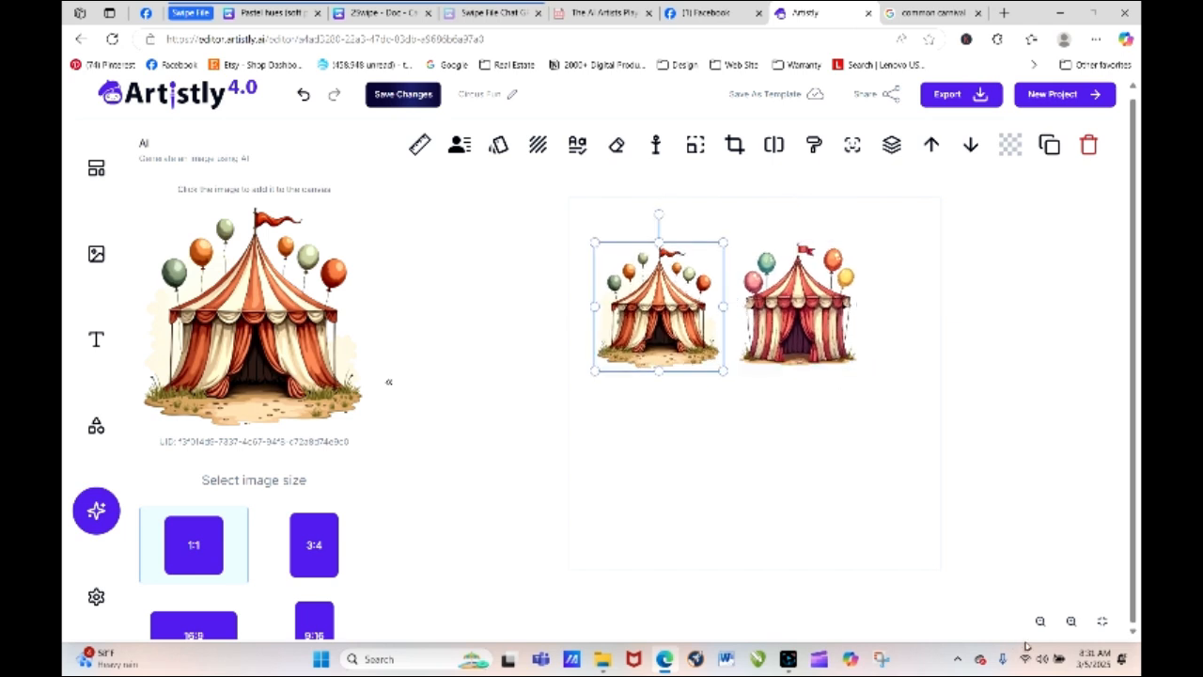
Shift both tents slightly down and align their tops for a close side-by-side comparison.
{"action": "left_click", "coordinate": [1070, 622]}
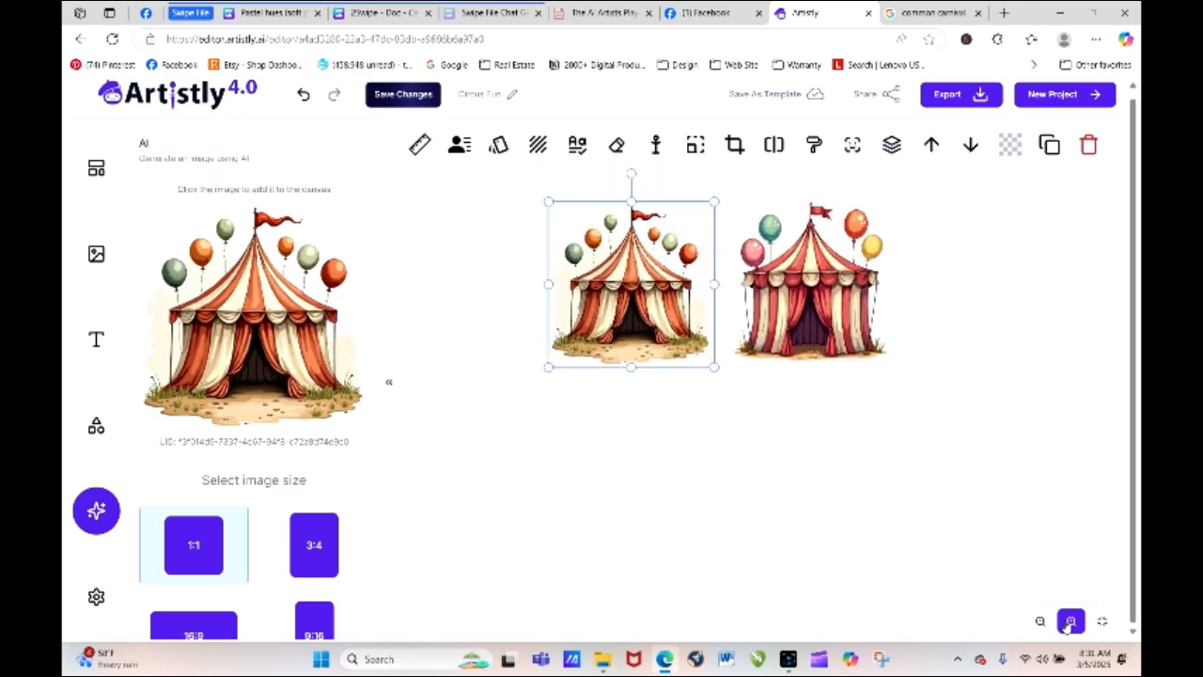
{"action": "left_click", "coordinate": [1070, 622]}
{"action": "left_click", "coordinate": [1070, 623]}
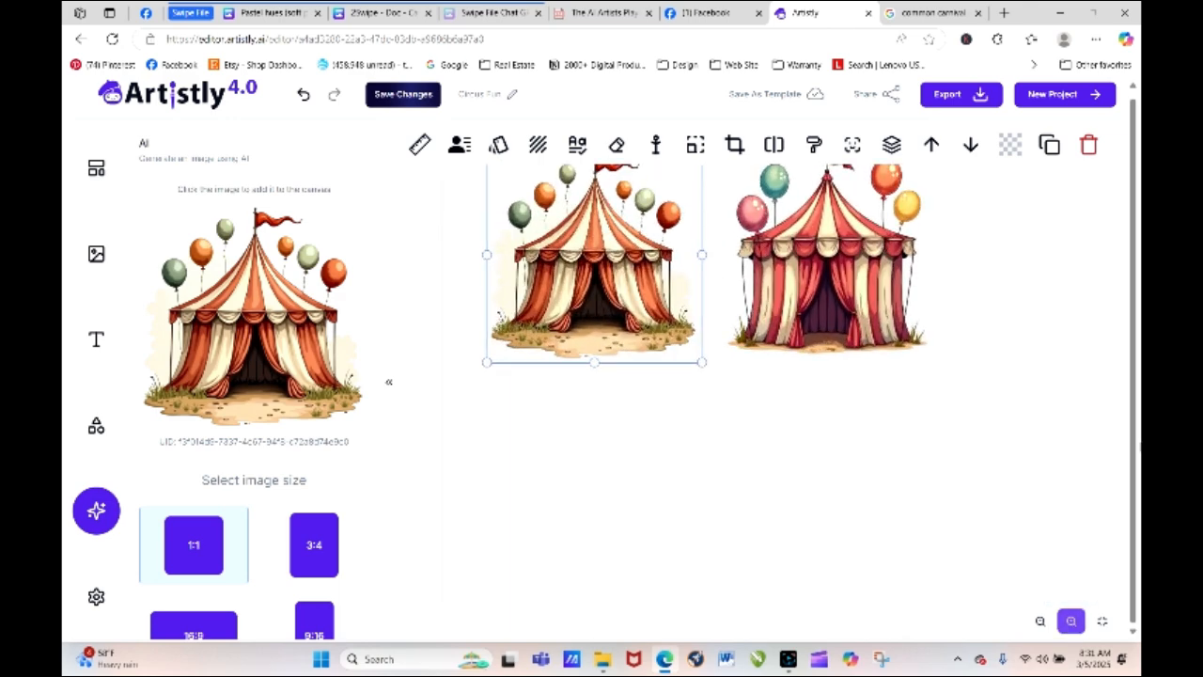
{"action": "left_click_drag", "start_coordinate": [1133, 264], "coordinate": [1134, 207]}
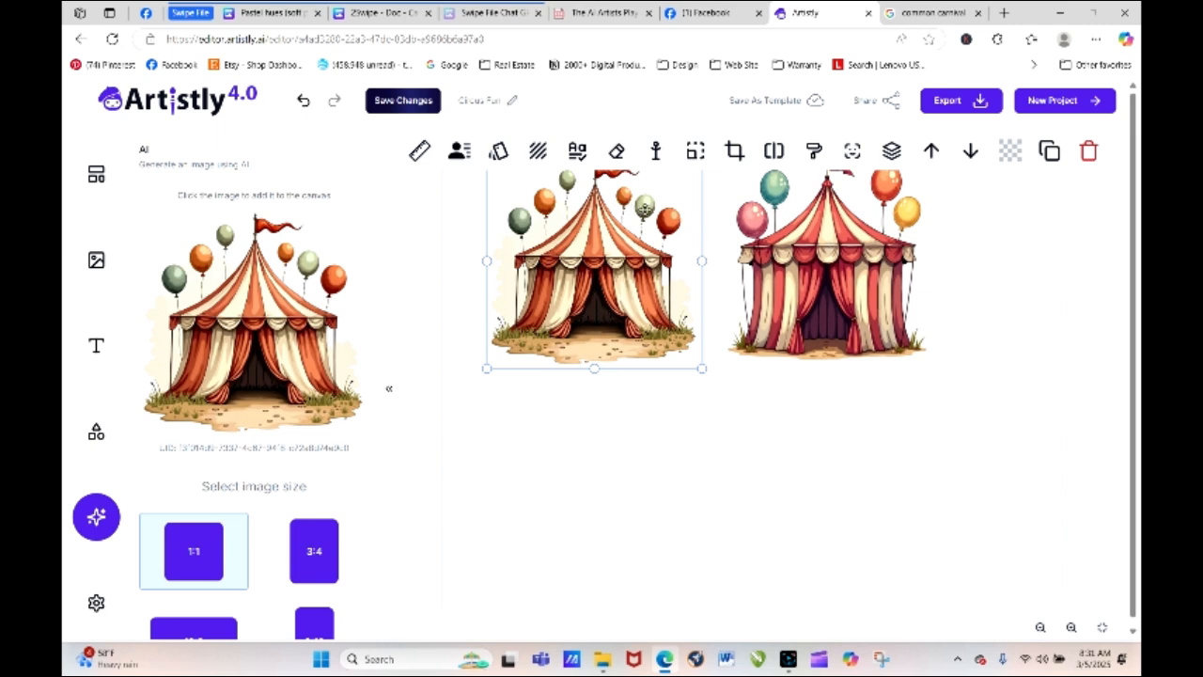
{"action": "mouse_move", "coordinate": [646, 213]}
{"action": "left_mouse_down"}
{"action": "mouse_move", "coordinate": [649, 247]}
{"action": "mouse_move", "coordinate": [648, 235]}
{"action": "left_mouse_up"}
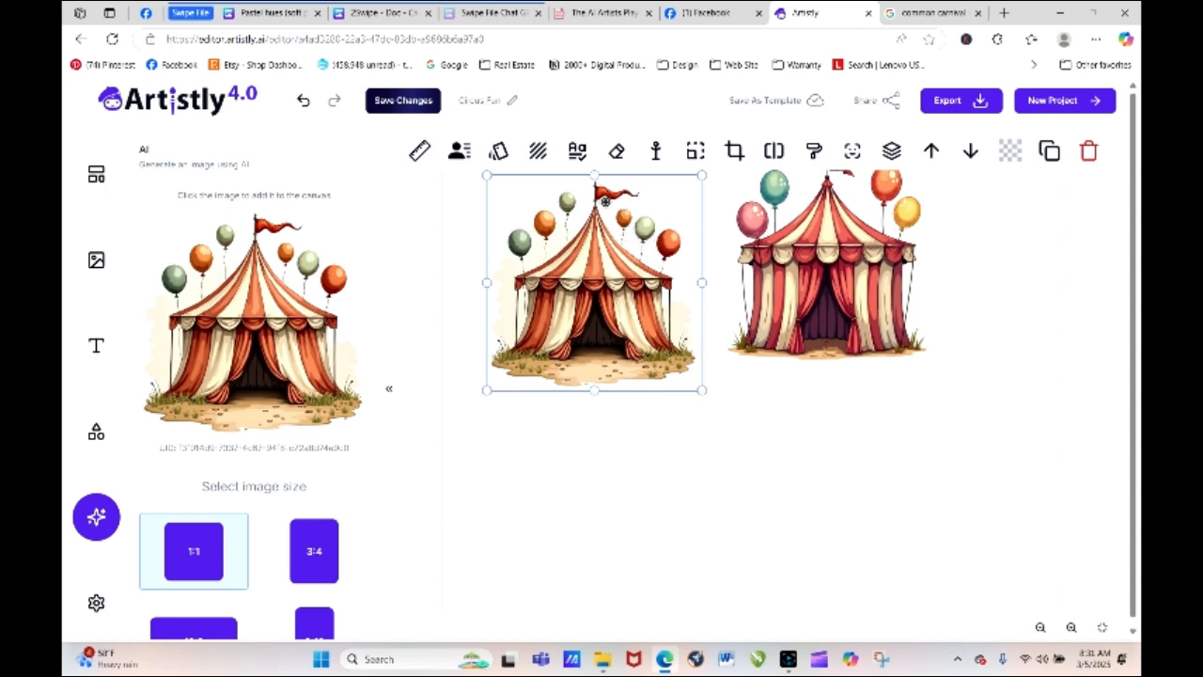
{"action": "mouse_move", "coordinate": [777, 242]}
{"action": "left_mouse_down"}
{"action": "mouse_move", "coordinate": [783, 276]}
{"action": "mouse_move", "coordinate": [768, 255]}
{"action": "left_mouse_up"}
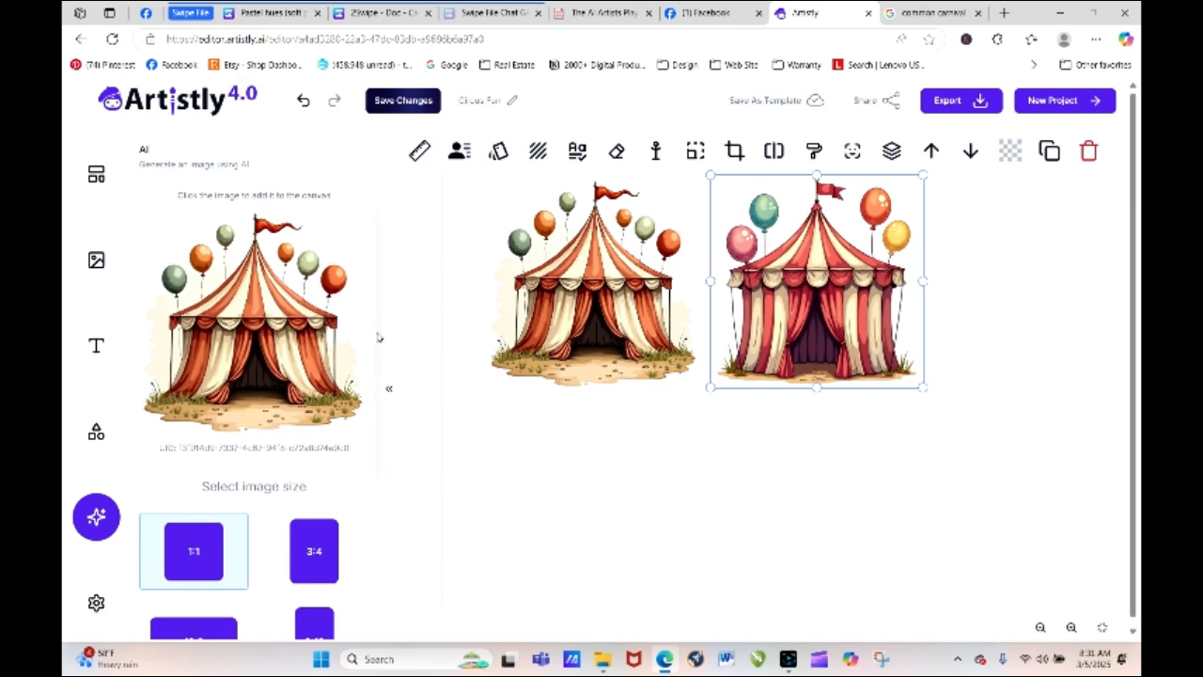
Move "(warm ochres, muted browns, and sage greens)" from the end to the start of the prompt and generate the image.
{"action": "scroll", "coordinate": [378, 337], "scroll_direction": "down", "scroll_amount": 3}
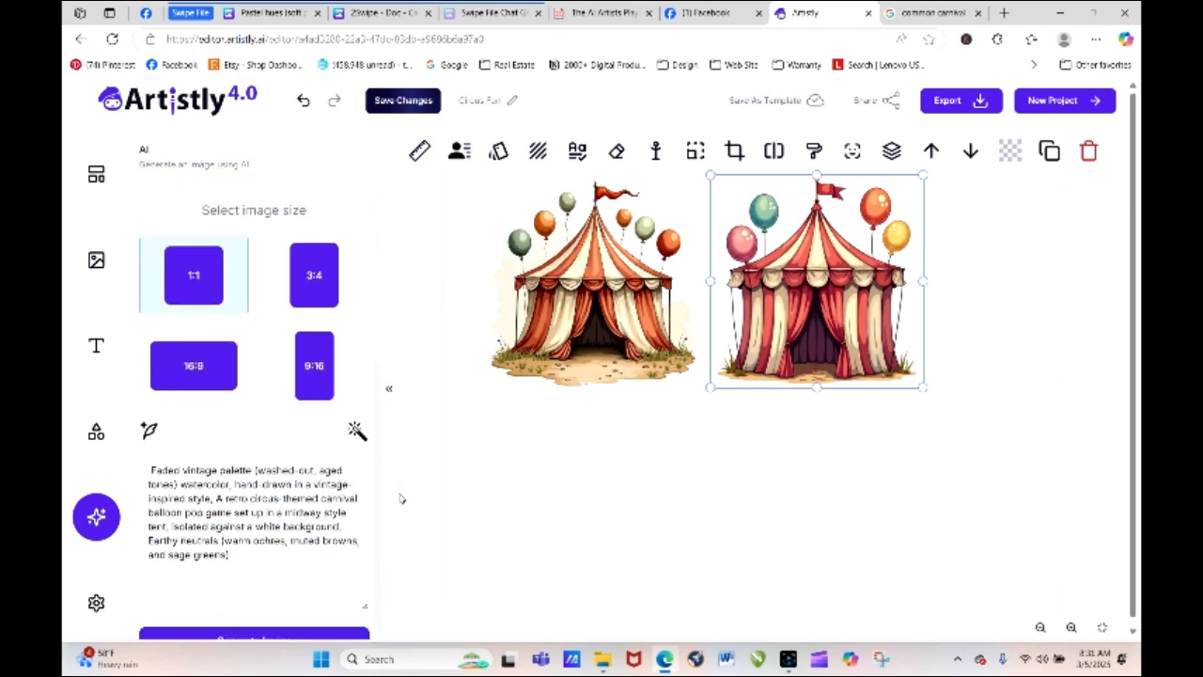
{"action": "scroll", "coordinate": [400, 498], "scroll_direction": "down", "scroll_amount": 1}
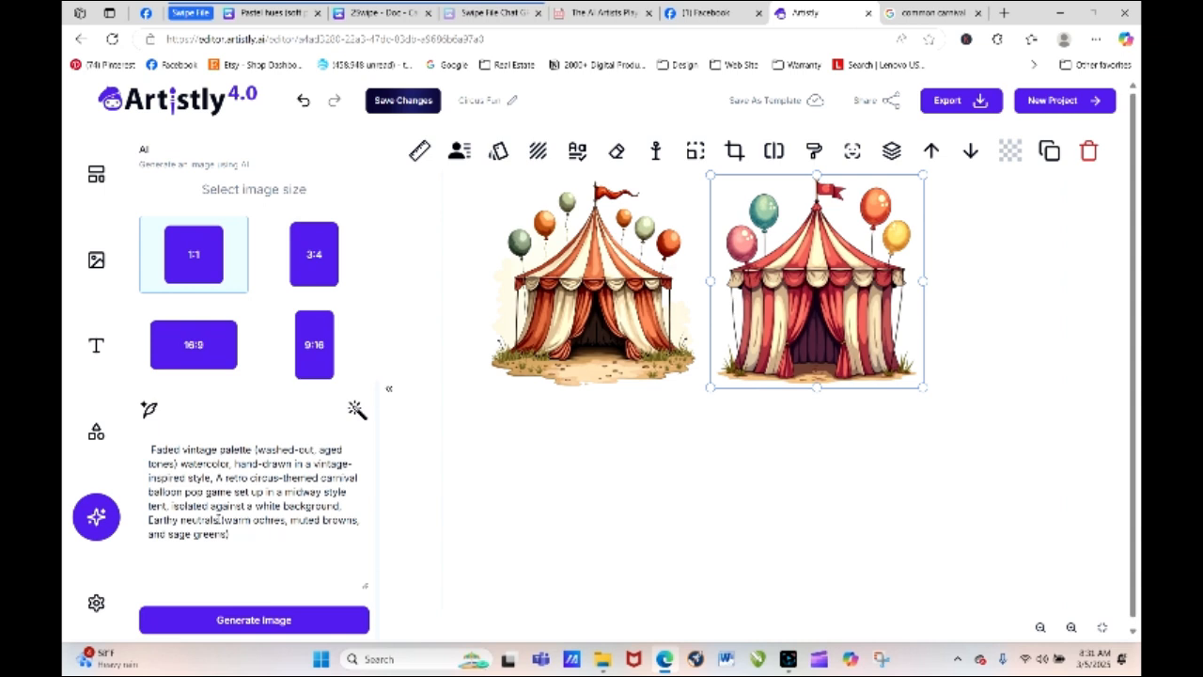
{"action": "left_click_drag", "start_coordinate": [222, 521], "coordinate": [148, 452]}
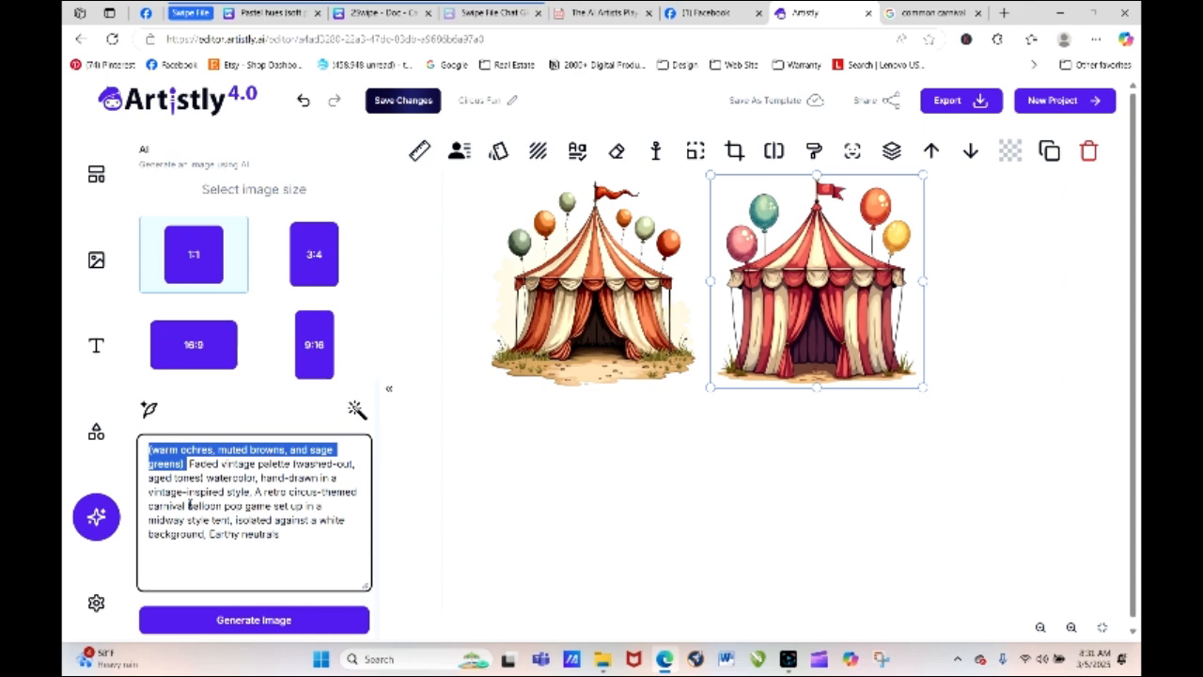
{"action": "left_click", "coordinate": [287, 621]}
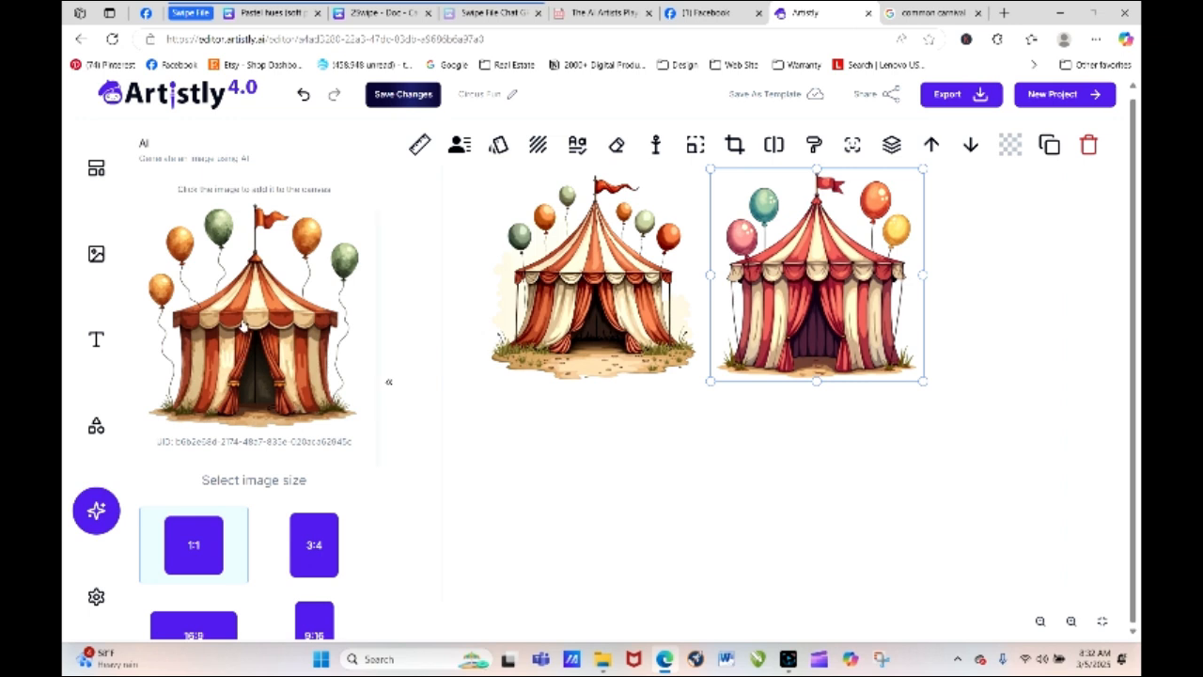
Move the two existing tents up, then add the new five-balloon tent, shrunk to match, beneath the earthy-toned one.
{"action": "scroll", "coordinate": [720, 452], "scroll_direction": "down", "scroll_amount": 2}
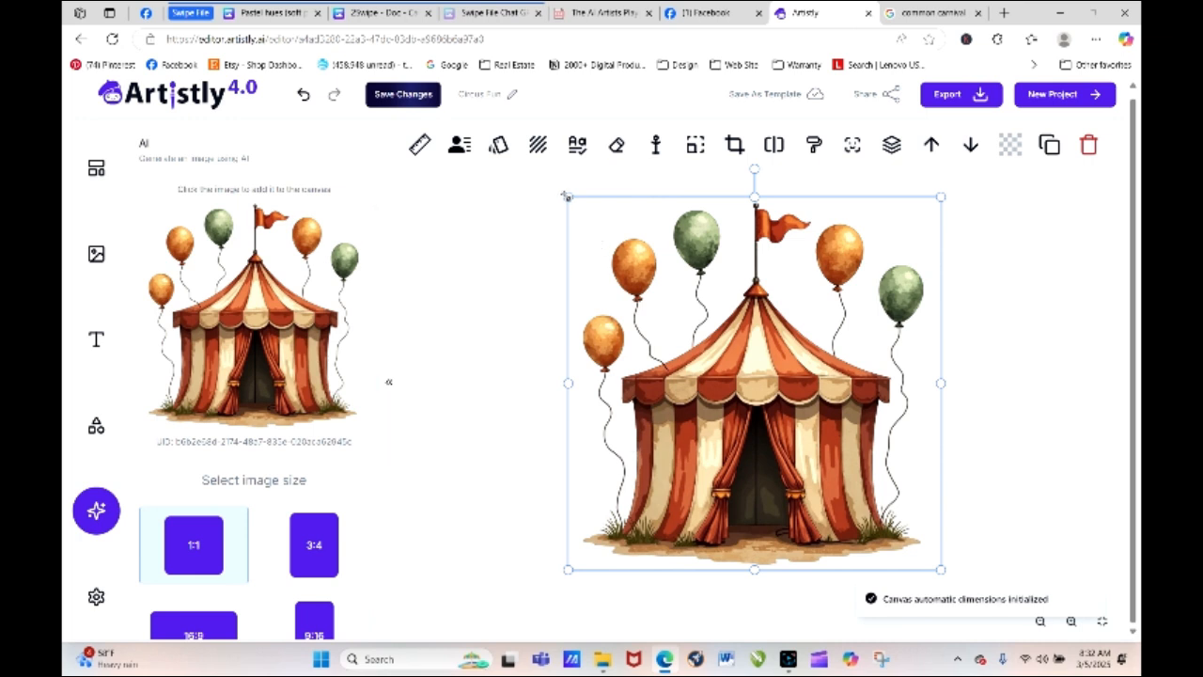
{"action": "left_click_drag", "start_coordinate": [568, 199], "coordinate": [728, 411]}
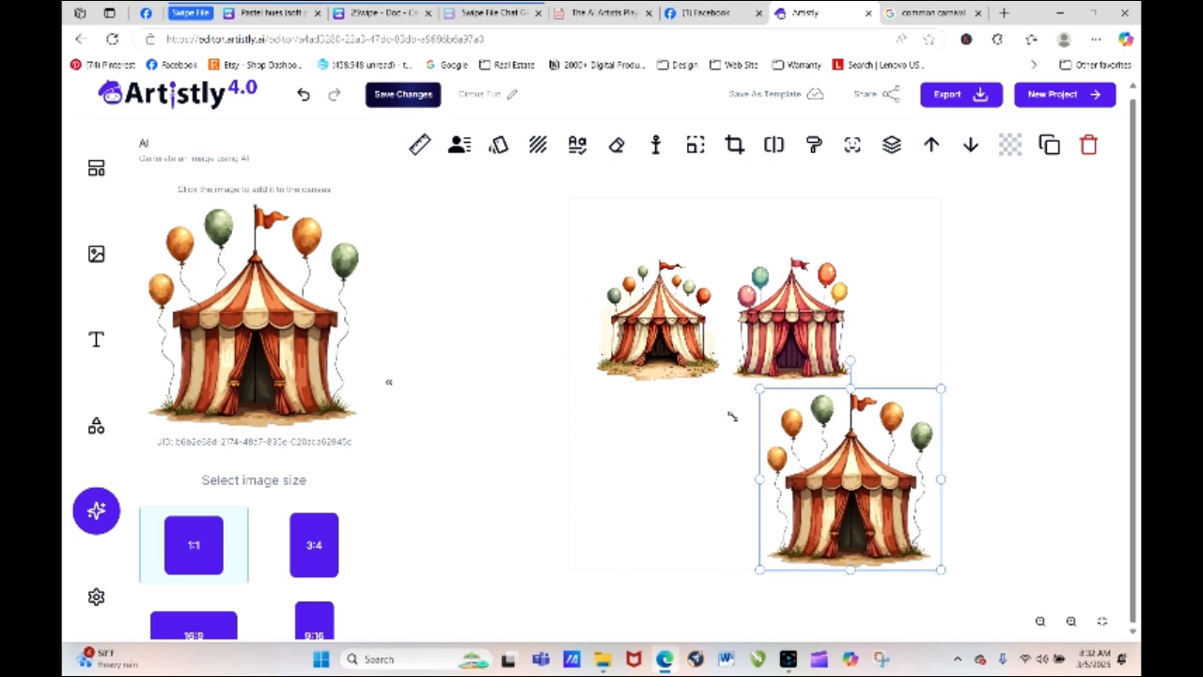
{"action": "left_click_drag", "start_coordinate": [799, 485], "coordinate": [677, 470]}
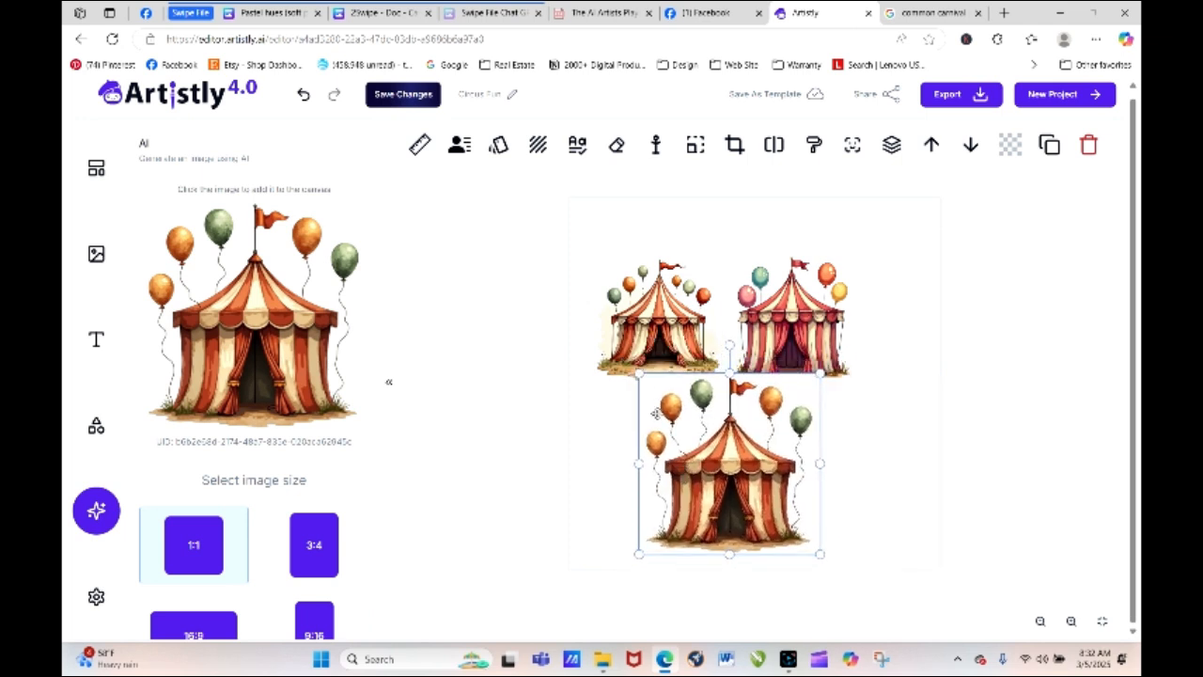
{"action": "left_click_drag", "start_coordinate": [646, 307], "coordinate": [634, 270]}
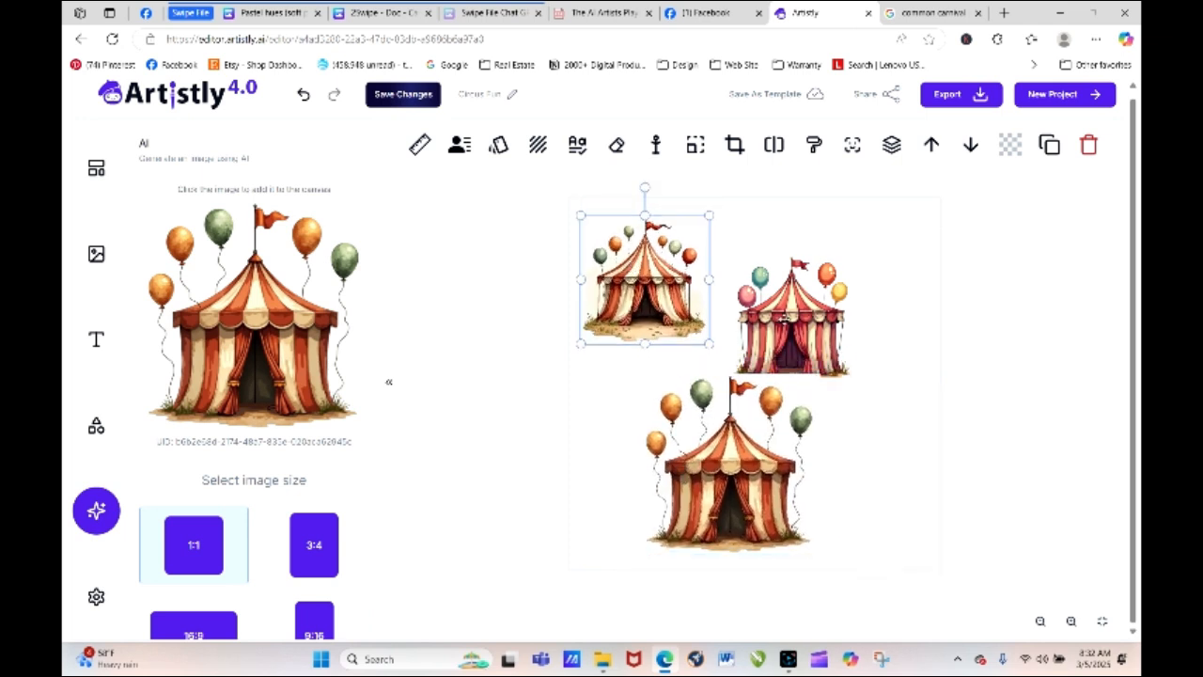
{"action": "left_click_drag", "start_coordinate": [790, 320], "coordinate": [777, 279]}
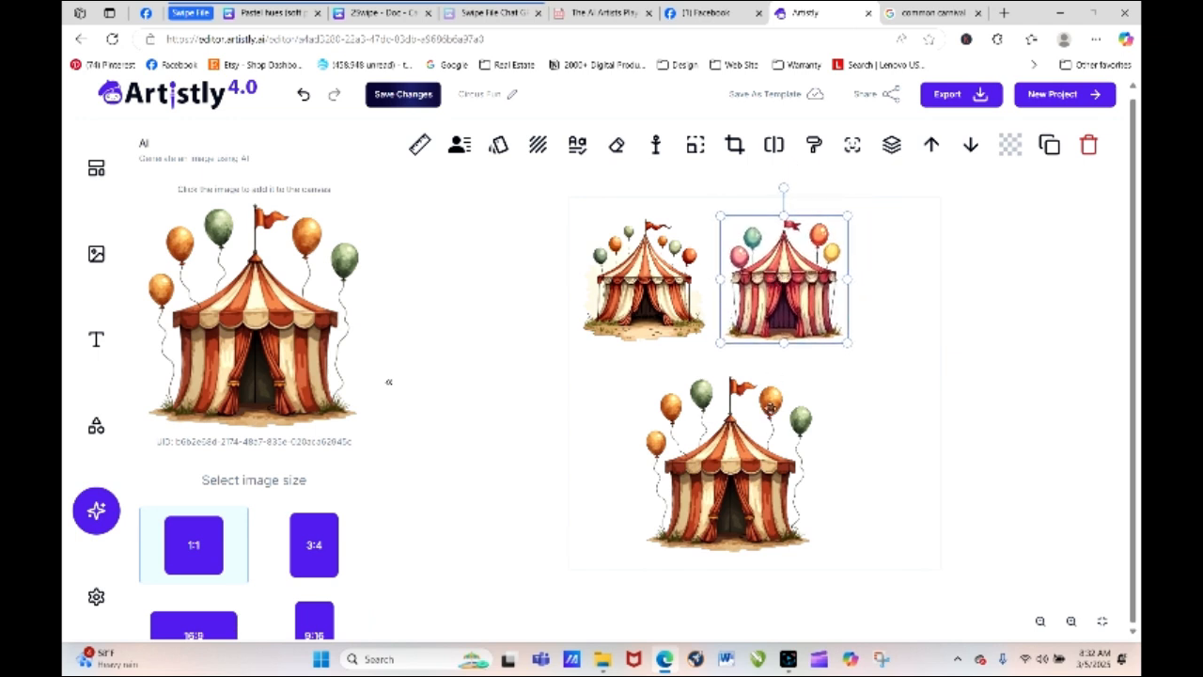
{"action": "left_click_drag", "start_coordinate": [713, 422], "coordinate": [660, 414]}
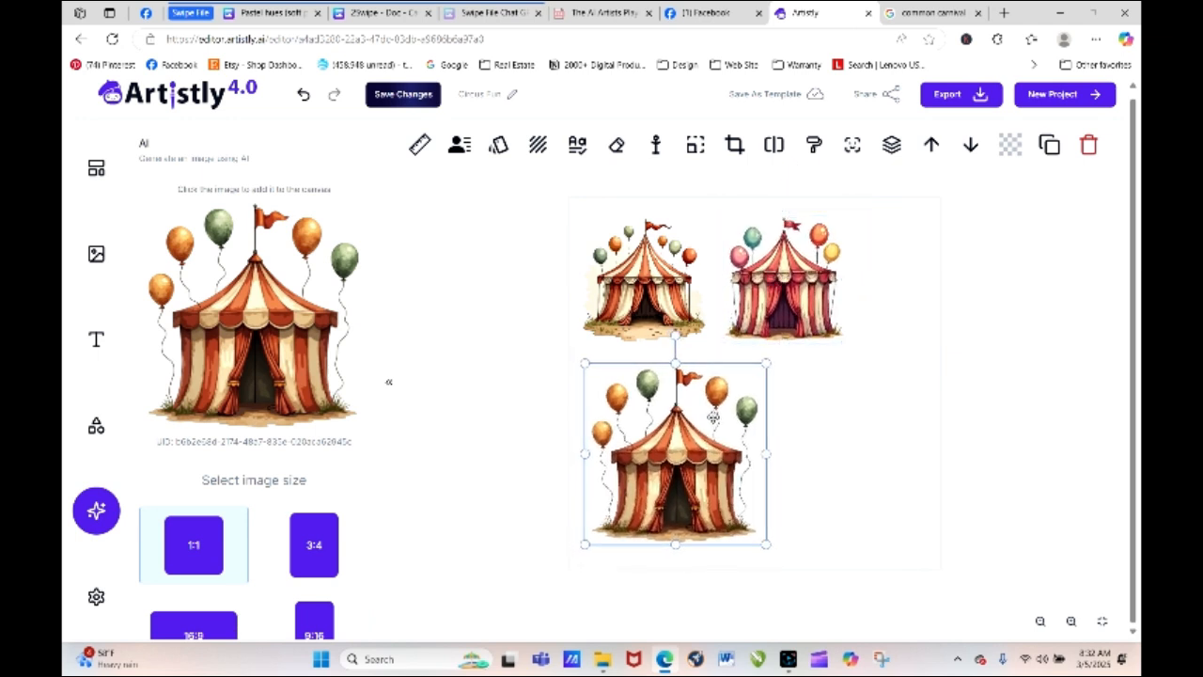
{"action": "left_click_drag", "start_coordinate": [766, 364], "coordinate": [713, 416]}
{"action": "left_click_drag", "start_coordinate": [691, 458], "coordinate": [693, 393]}
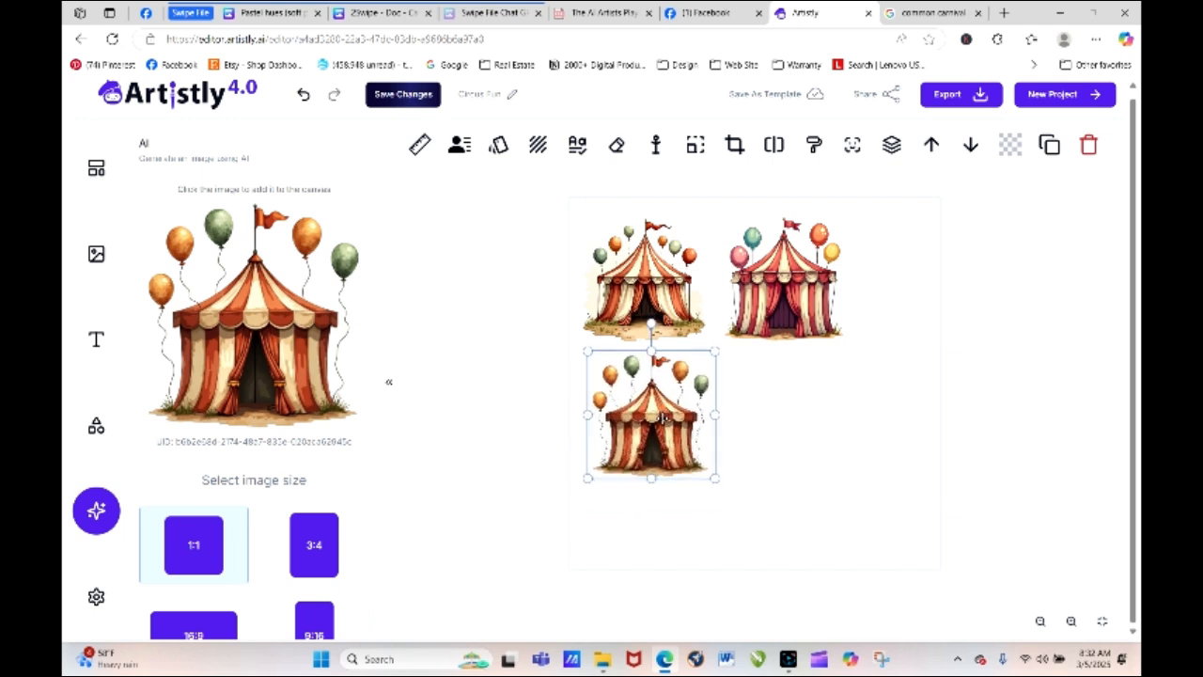
Compare the three tents up close, then delete "(warm ochres, muted browns, and sage greens)" from the start of the prompt.
{"action": "left_click", "coordinate": [1071, 622]}
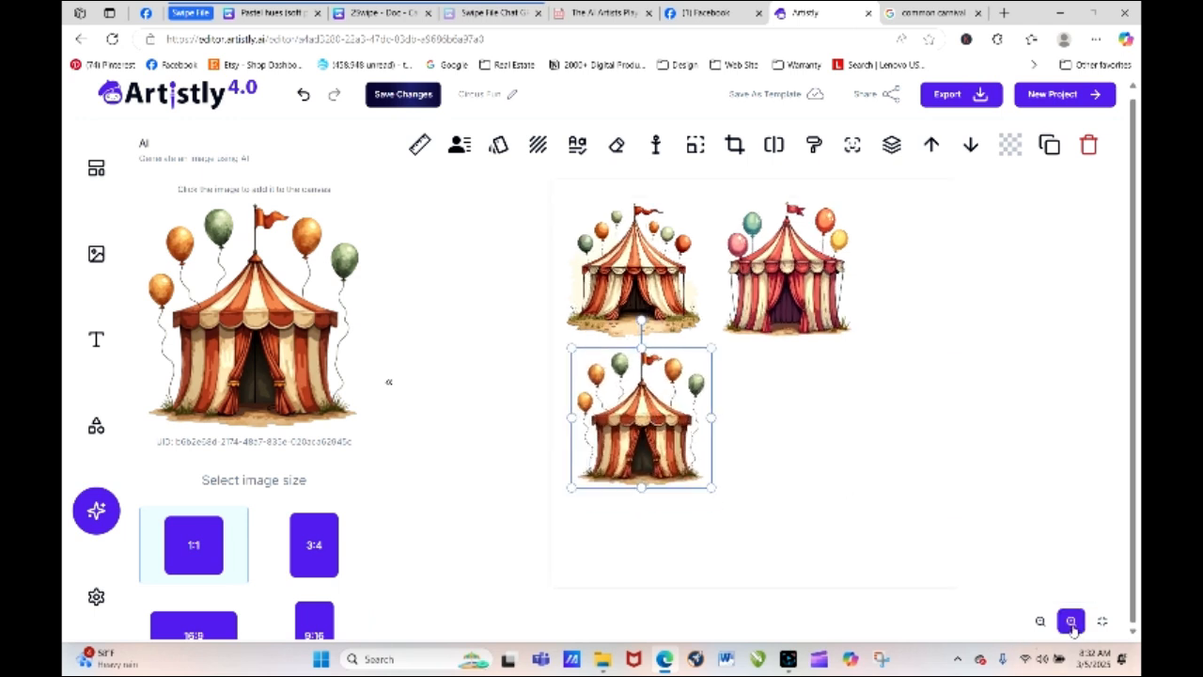
{"action": "left_click", "coordinate": [1071, 621]}
{"action": "left_click", "coordinate": [1071, 621]}
{"action": "left_click", "coordinate": [1071, 621]}
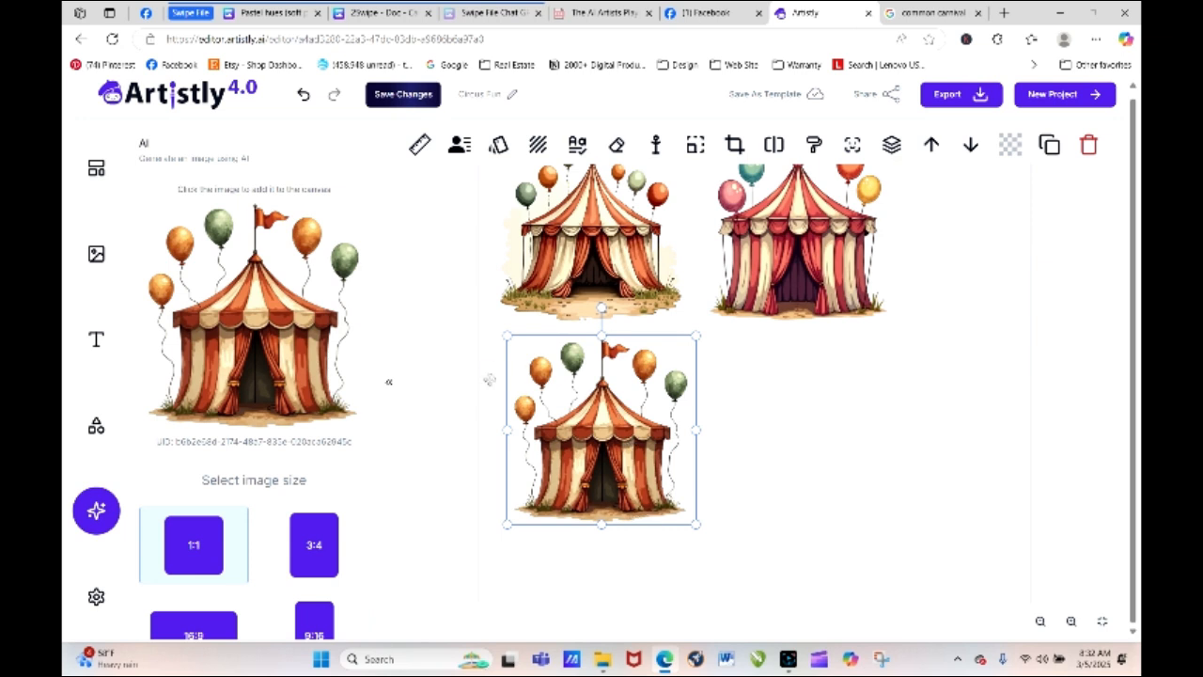
{"action": "scroll", "coordinate": [376, 301], "scroll_direction": "down", "scroll_amount": 3}
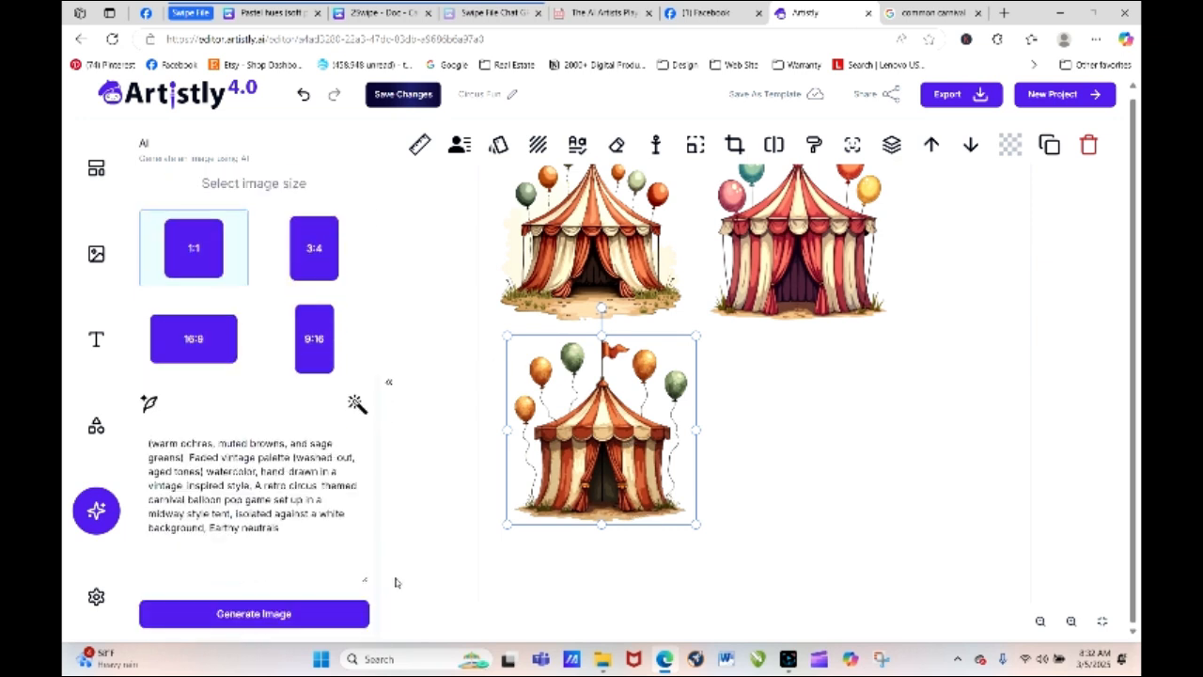
{"action": "left_click_drag", "start_coordinate": [145, 441], "coordinate": [186, 458]}
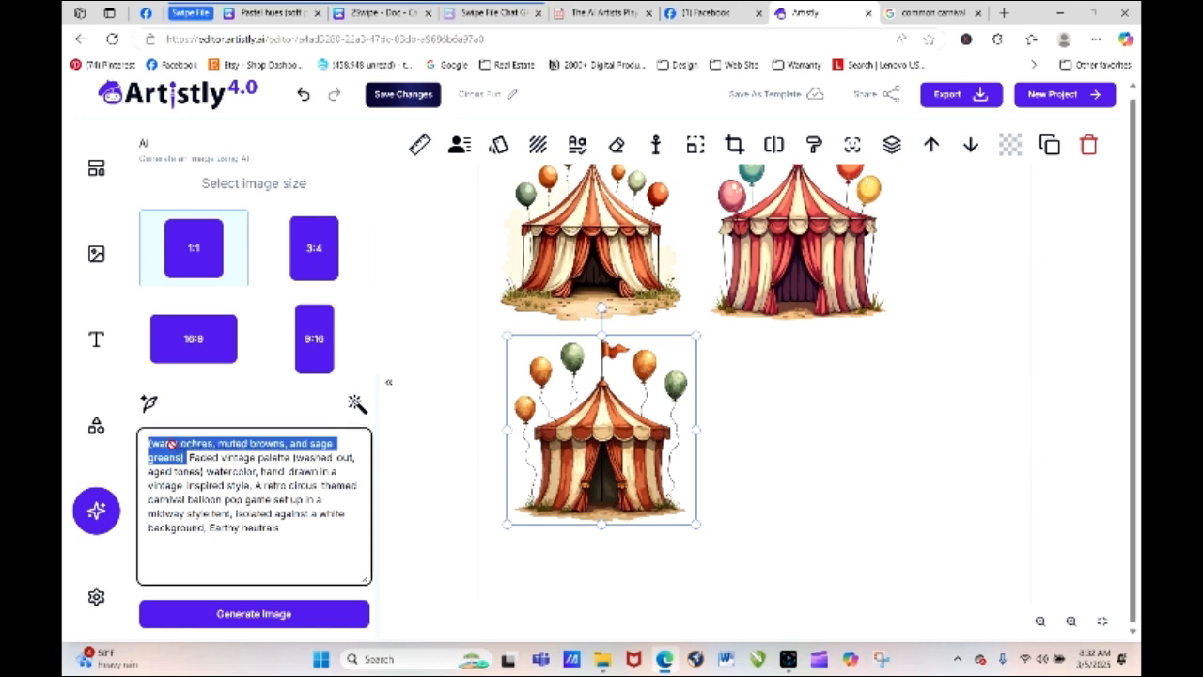
{"action": "key", "text": "BackSpace"}
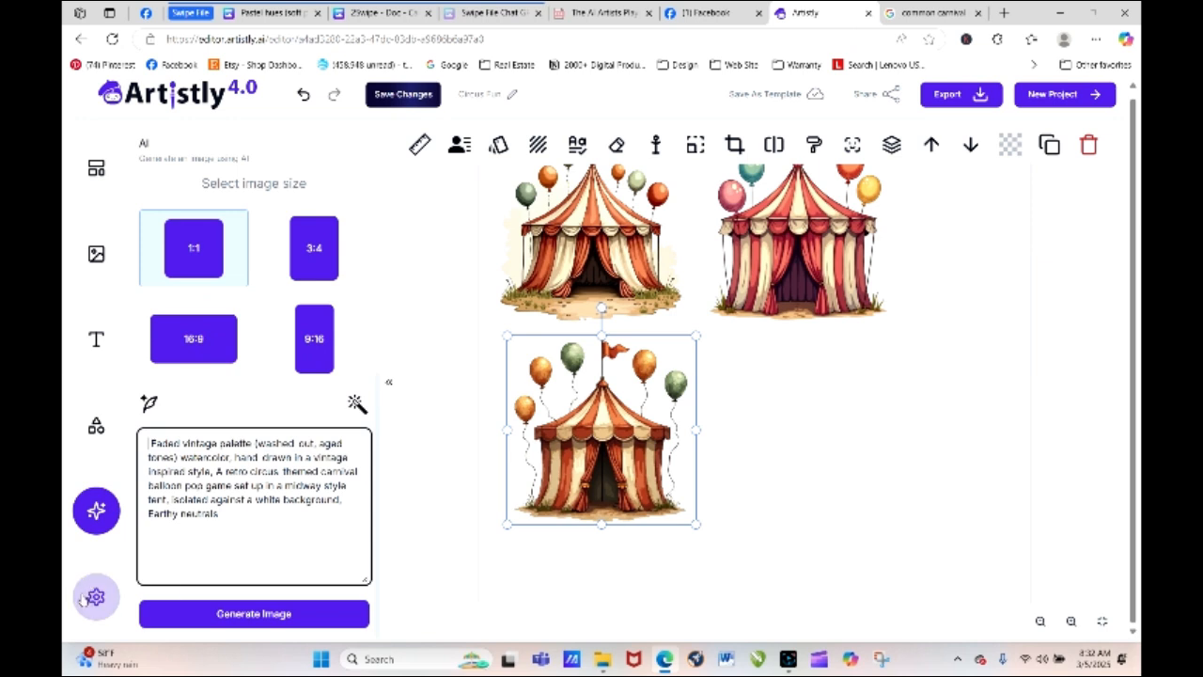
Delete "Earthy neutrals" from the end of the prompt and copy "Cool blues & greens (serene, oceanic vibes)" from the Canva color list.
{"action": "left_click_drag", "start_coordinate": [147, 513], "coordinate": [231, 523]}
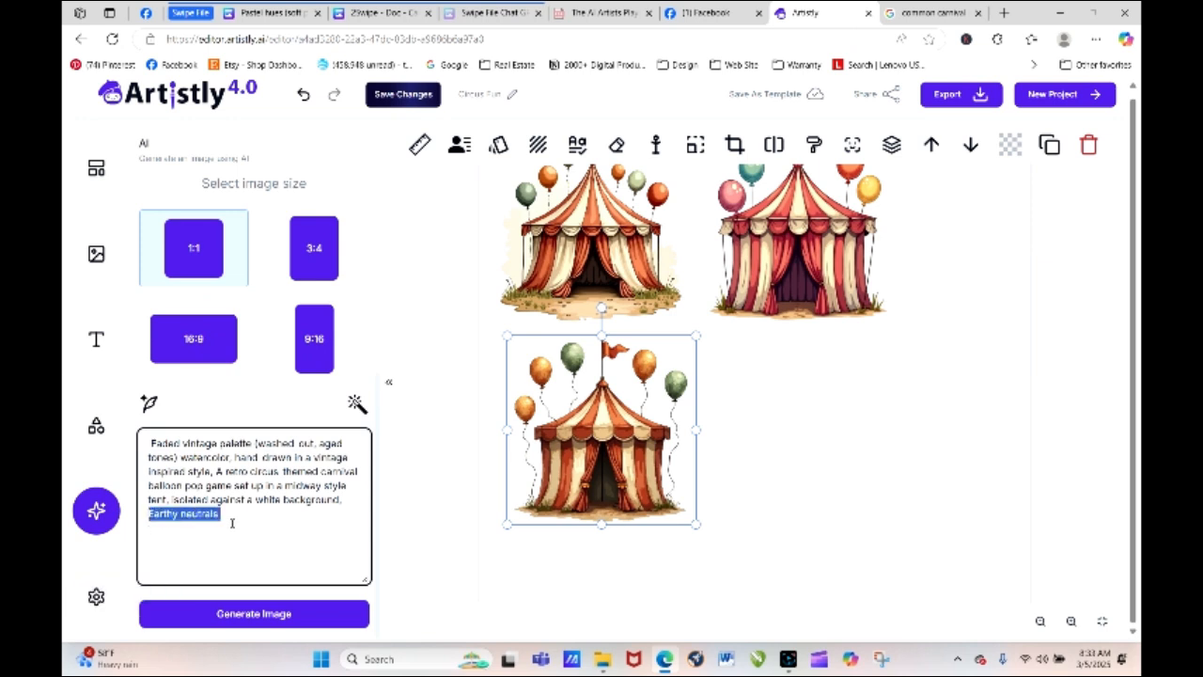
{"action": "key", "text": "BackSpace"}
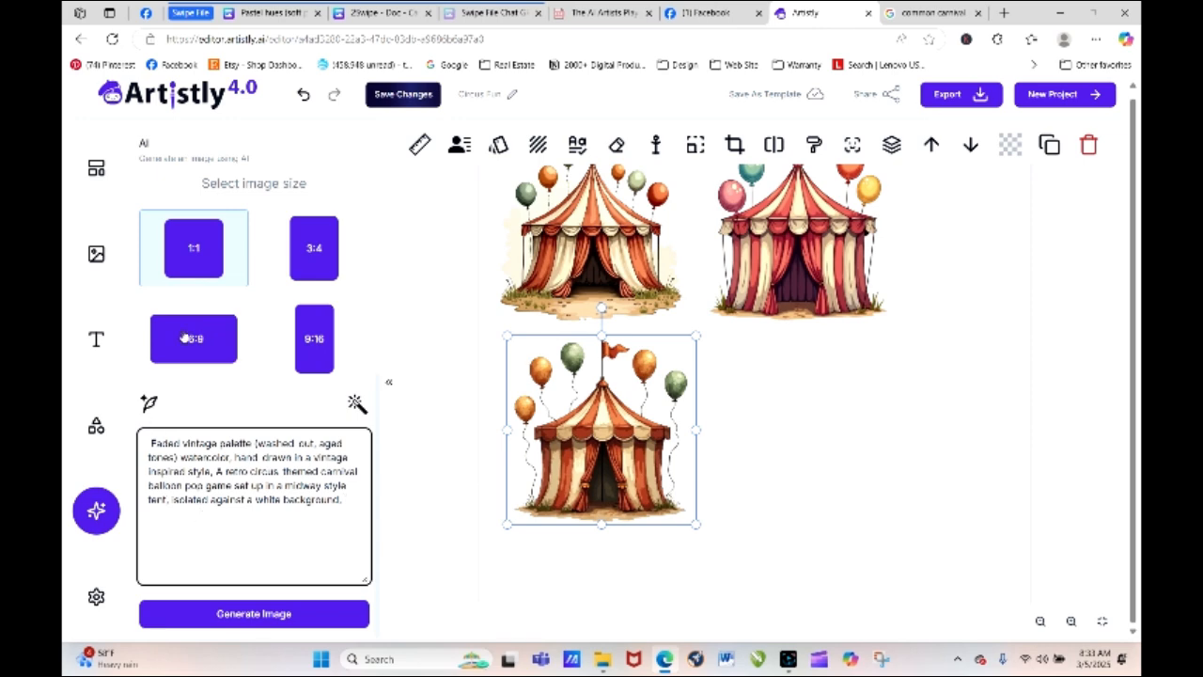
{"action": "left_click", "coordinate": [275, 12]}
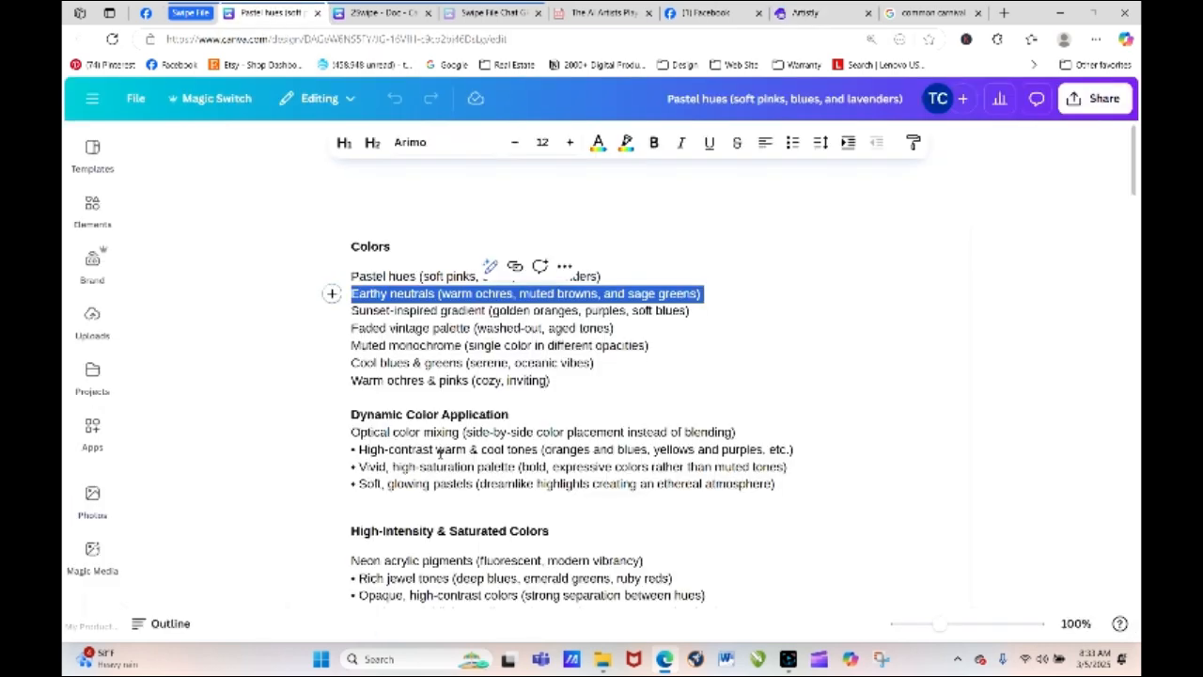
{"action": "left_click", "coordinate": [432, 395]}
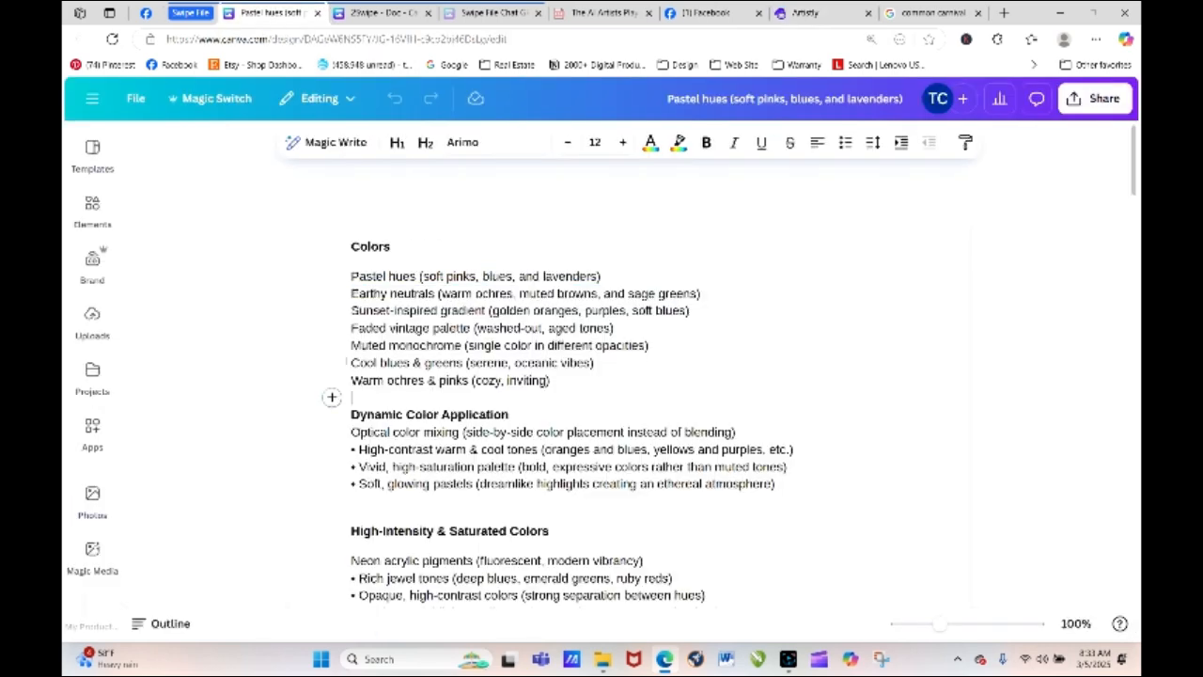
{"action": "left_click_drag", "start_coordinate": [349, 363], "coordinate": [573, 369]}
{"action": "right_click", "coordinate": [573, 368]}
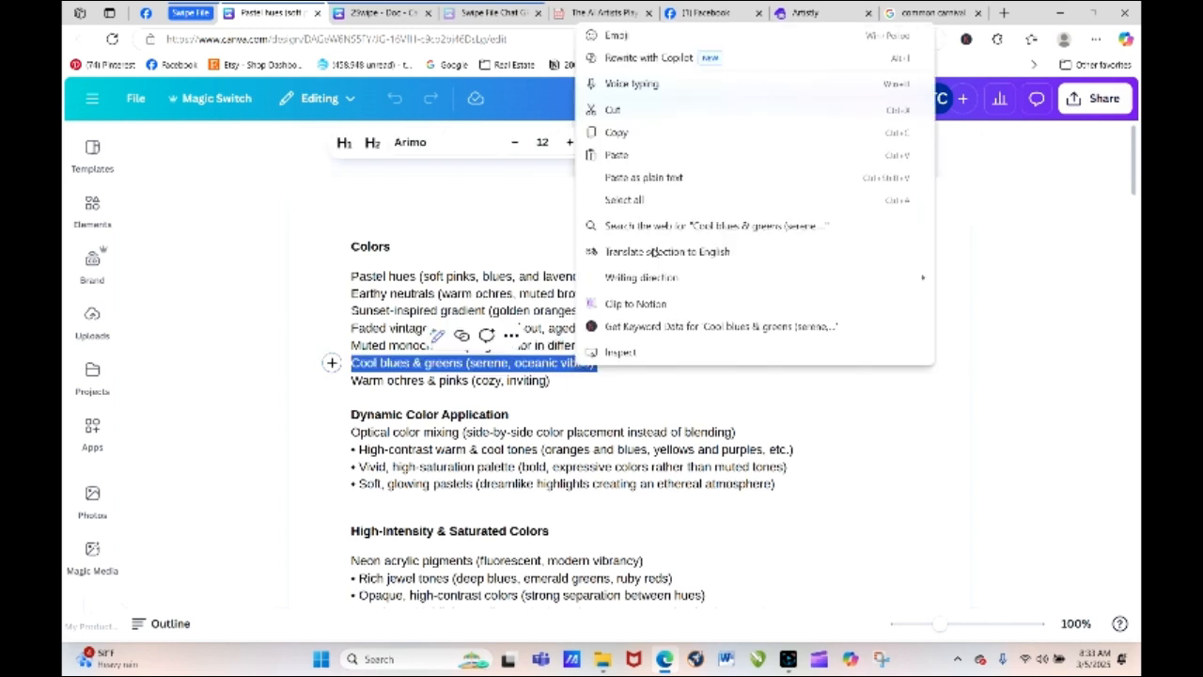
{"action": "left_click", "coordinate": [633, 134]}
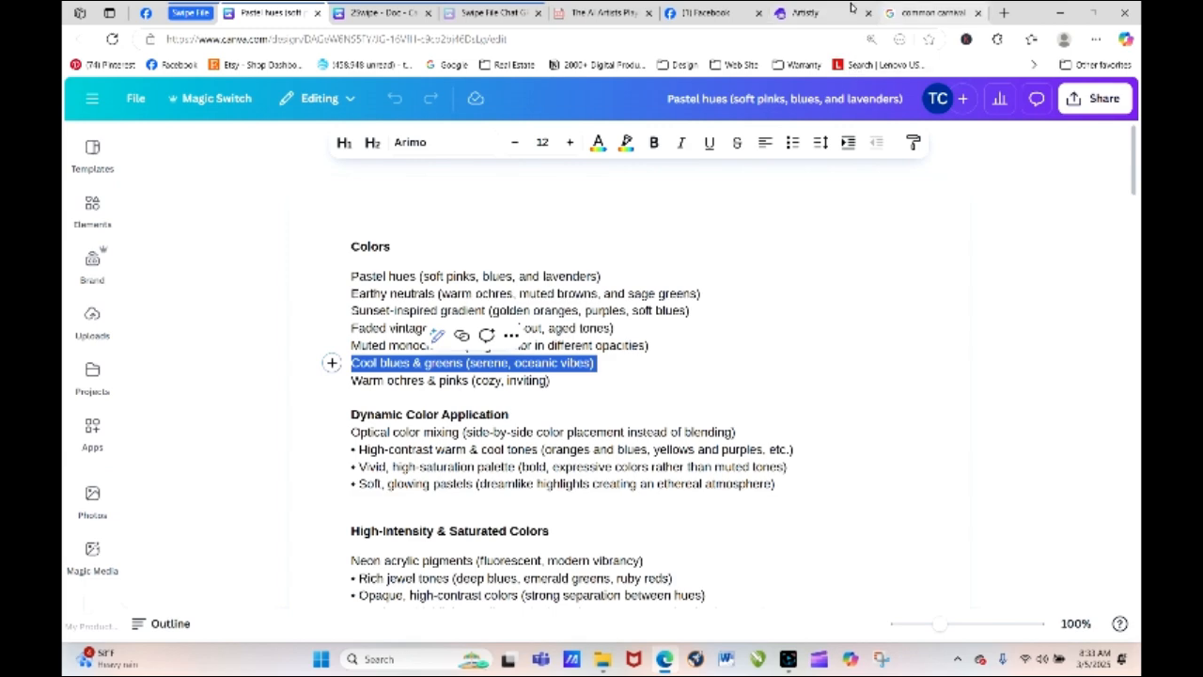
Back in Artistly, paste "Cool blues & greens (serene, oceanic vibes)" at the start of the prompt and generate the image.
{"action": "left_click", "coordinate": [807, 14]}
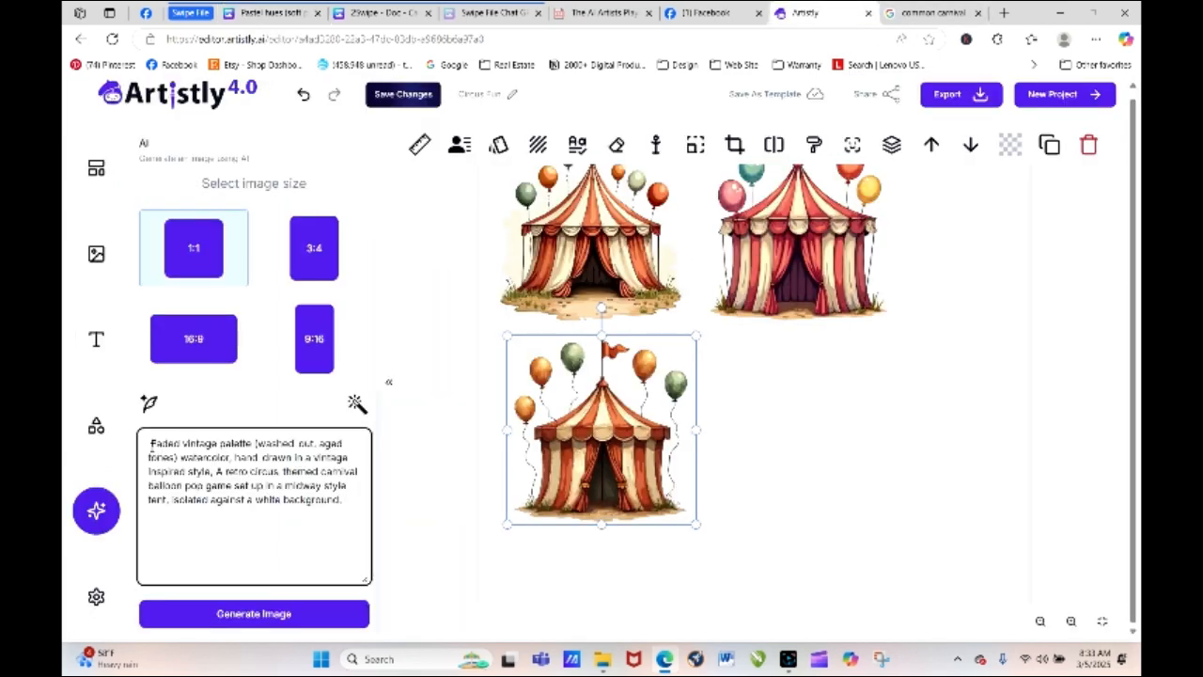
{"action": "right_click", "coordinate": [147, 443]}
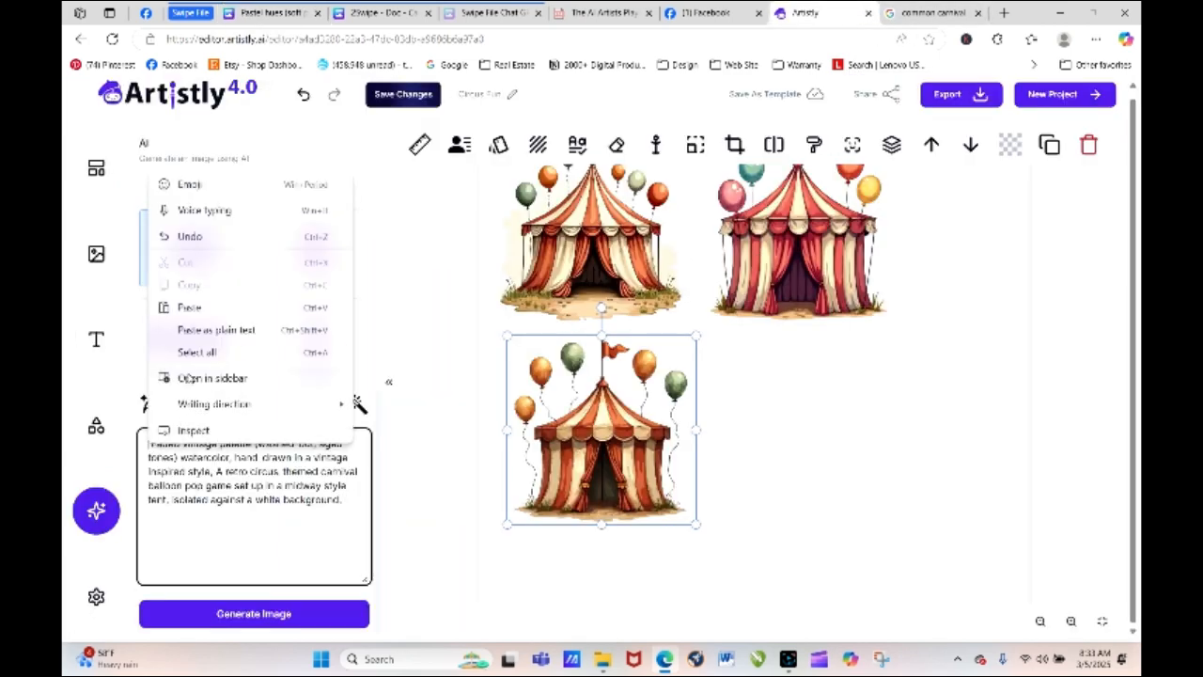
{"action": "left_click", "coordinate": [192, 308]}
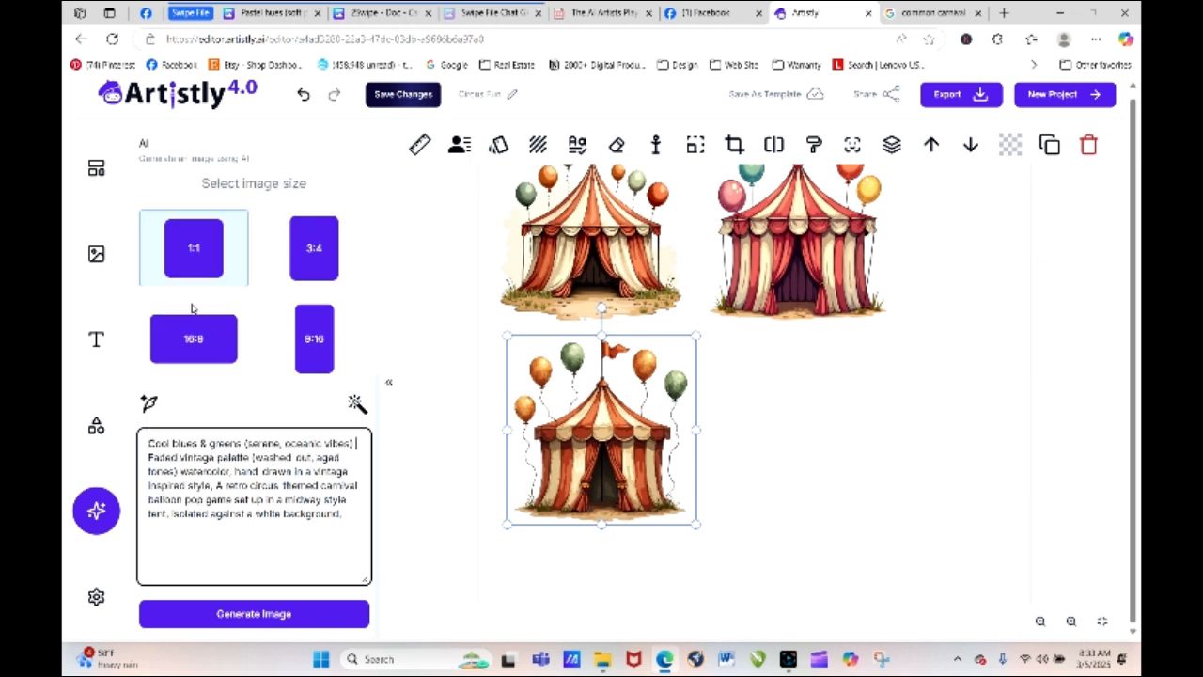
{"action": "left_click", "coordinate": [290, 607]}
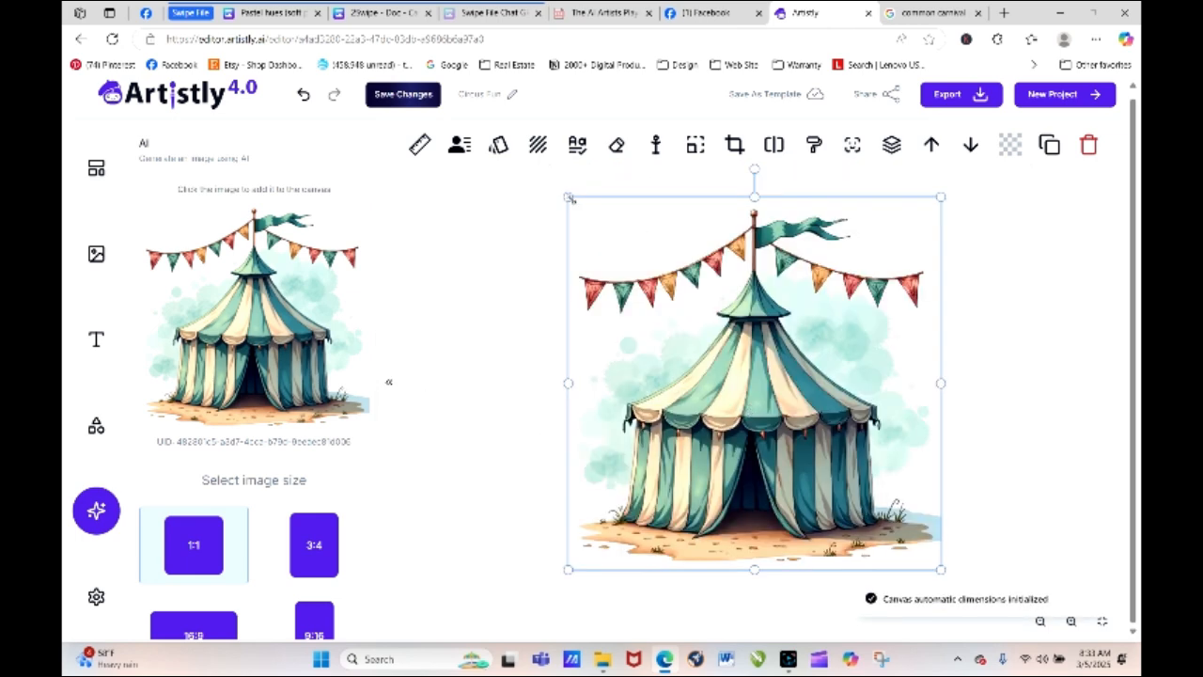
Shrink the new teal tent and place it beneath the pink-curtained tent, beside the five-balloon one.
{"action": "left_click_drag", "start_coordinate": [569, 199], "coordinate": [763, 376]}
{"action": "left_click_drag", "start_coordinate": [846, 458], "coordinate": [806, 432]}
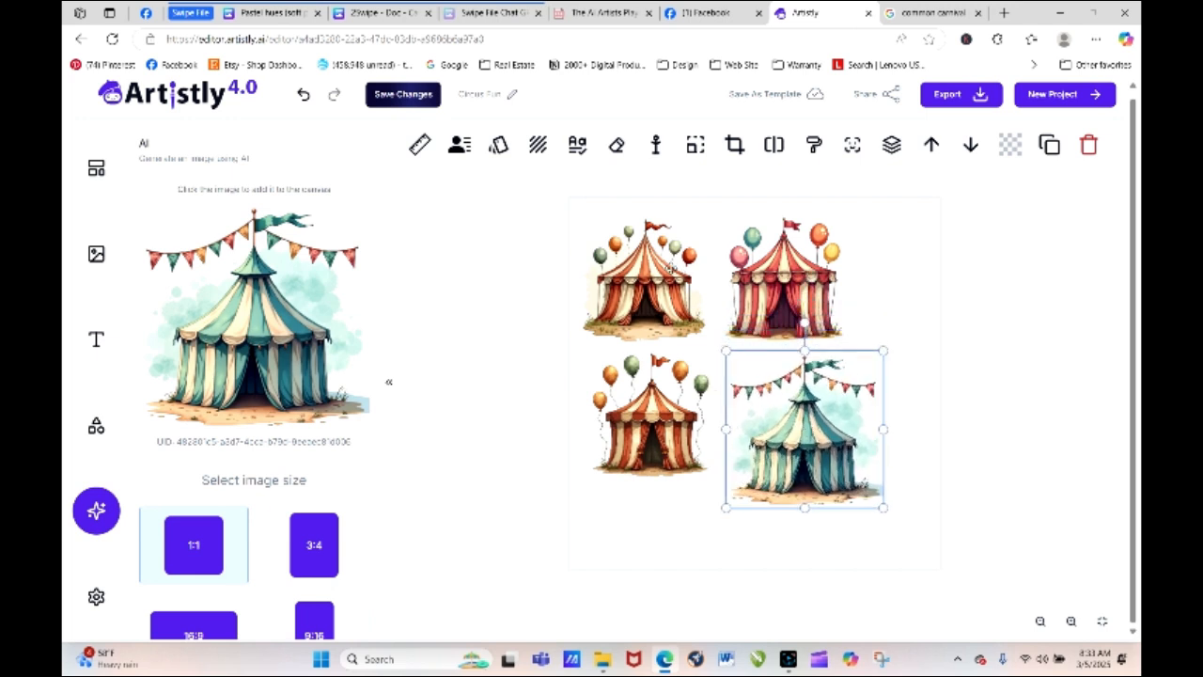
Move the three red and orange tents off the canvas and shift the teal tent to the canvas's upper-left area.
{"action": "left_click", "coordinate": [656, 280]}
{"action": "left_click_drag", "start_coordinate": [656, 280], "coordinate": [244, 250]}
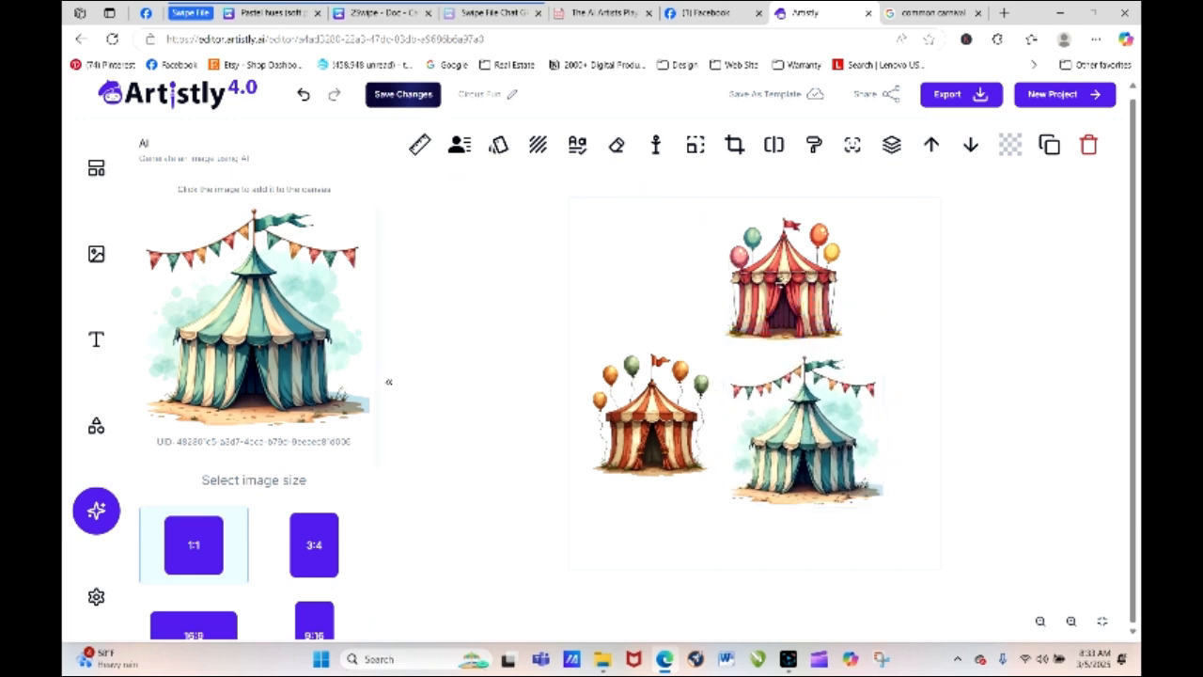
{"action": "left_click", "coordinate": [785, 283]}
{"action": "left_click_drag", "start_coordinate": [785, 282], "coordinate": [374, 264]}
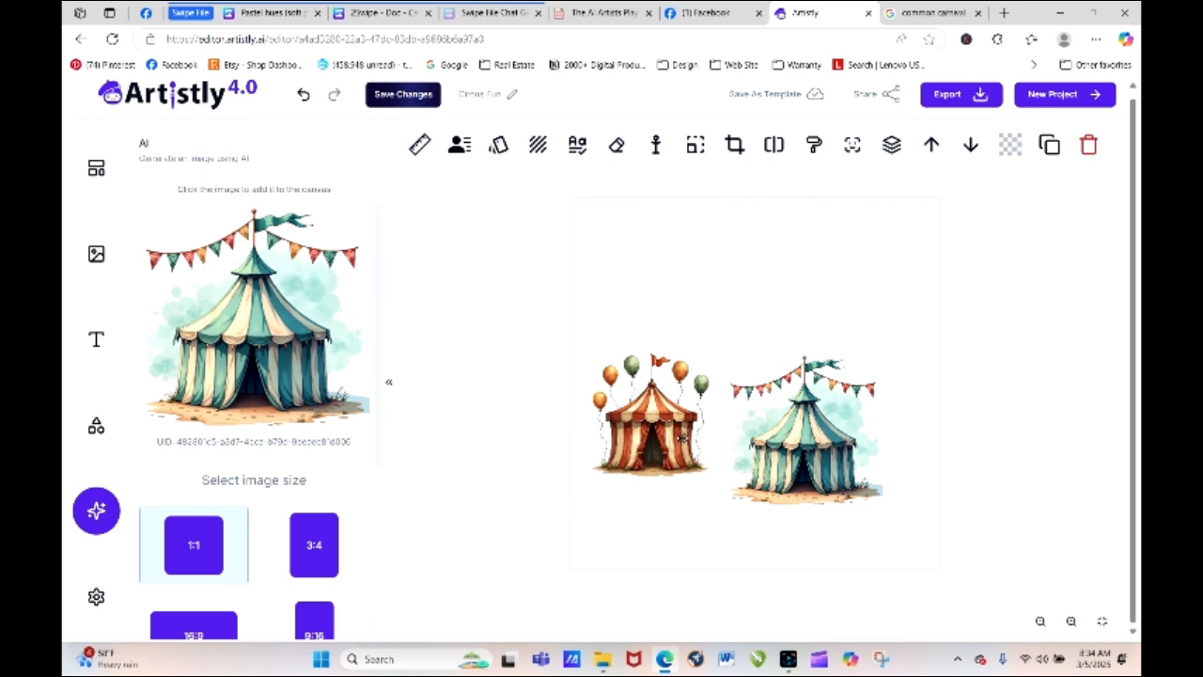
{"action": "left_click", "coordinate": [682, 438]}
{"action": "left_click_drag", "start_coordinate": [667, 453], "coordinate": [281, 326]}
{"action": "left_click_drag", "start_coordinate": [797, 434], "coordinate": [656, 287]}
{"action": "left_click", "coordinate": [745, 429]}
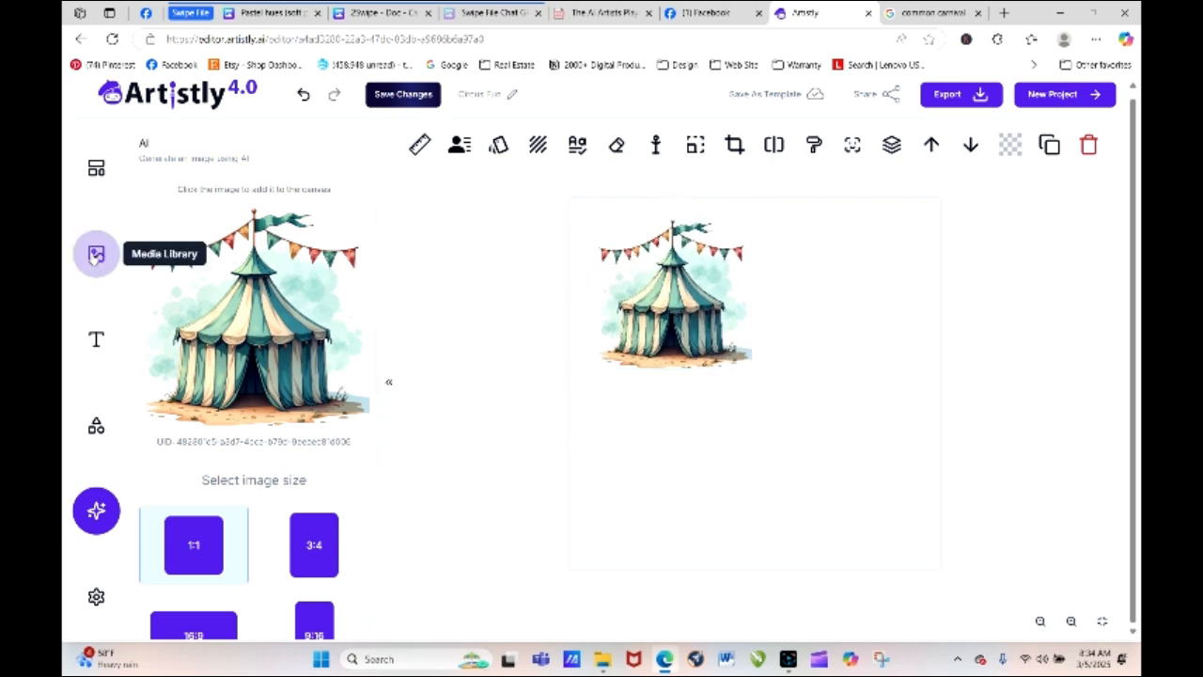
Open the media library and bring the elephant-in-tent images into view.
{"action": "left_click", "coordinate": [96, 254]}
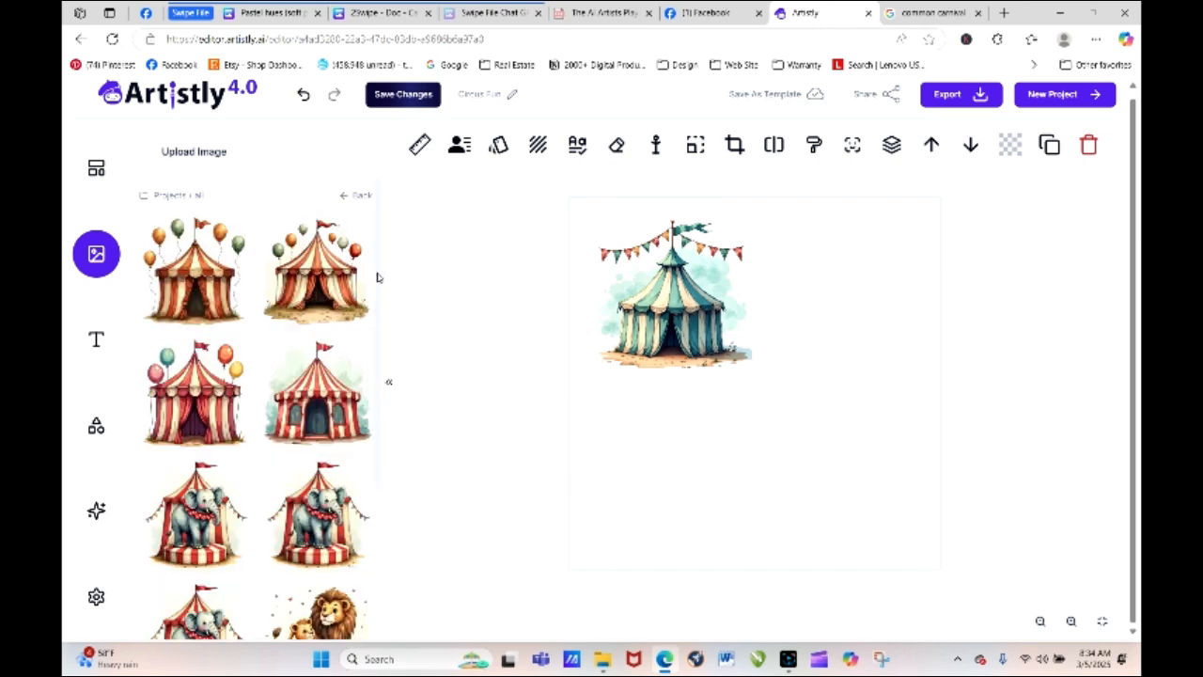
{"action": "scroll", "coordinate": [376, 274], "scroll_direction": "down", "scroll_amount": 2}
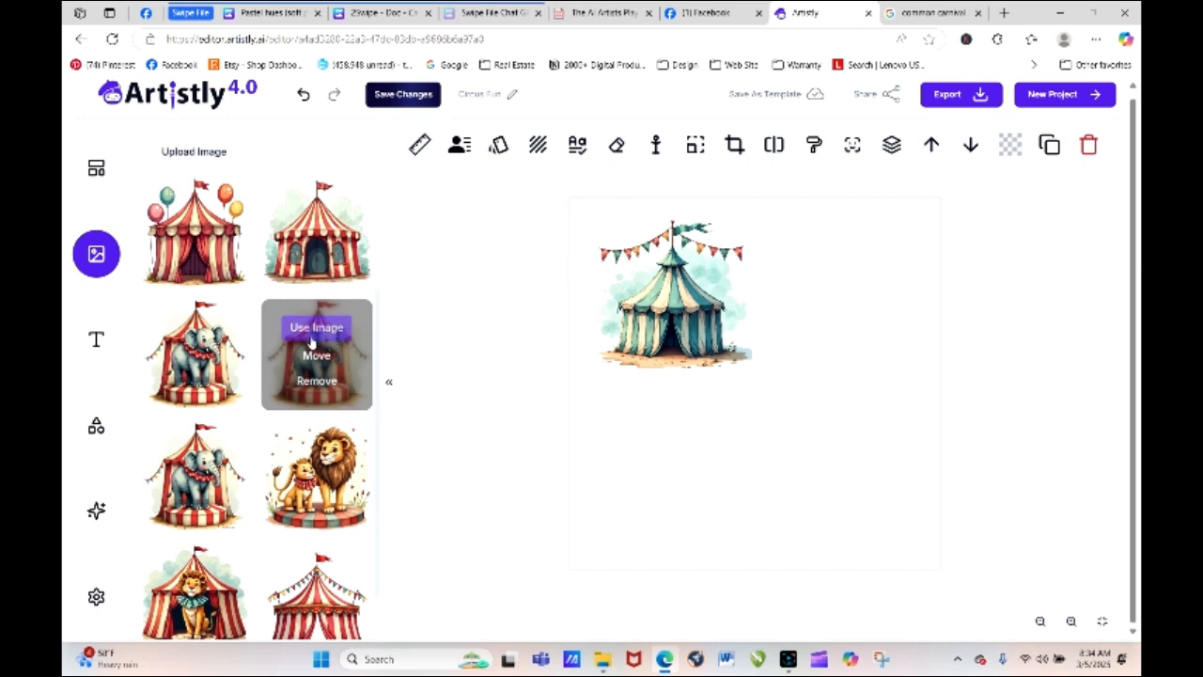
{"action": "mouse_move", "coordinate": [200, 333]}
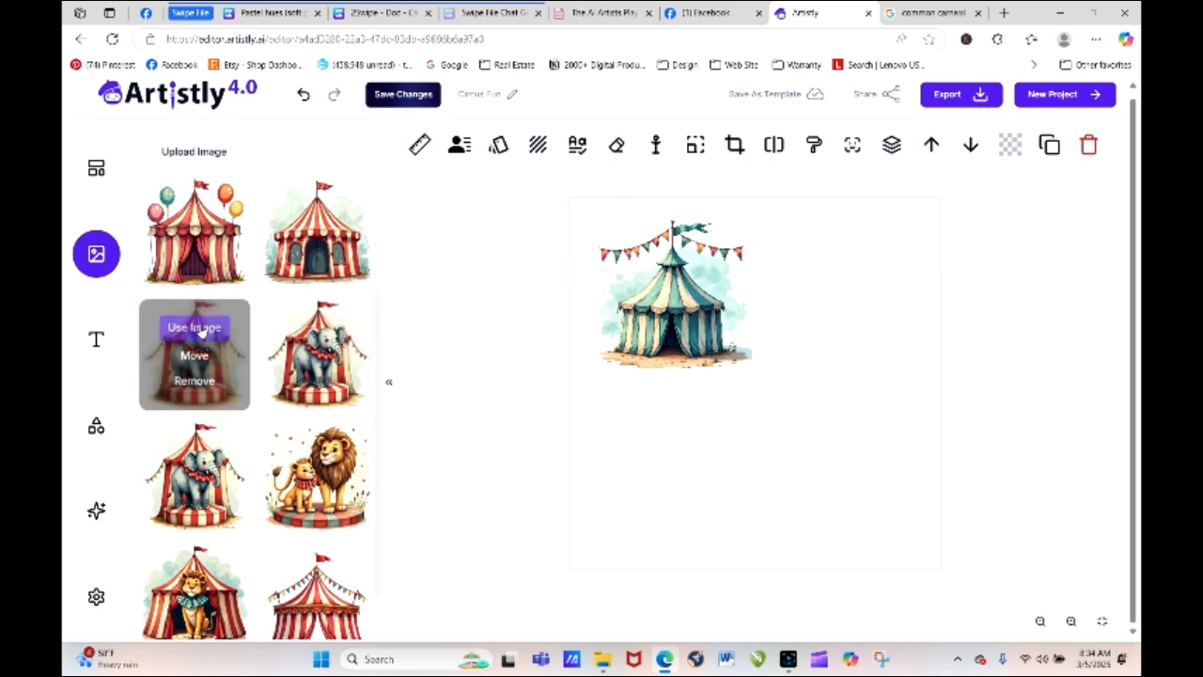
{"action": "left_click", "coordinate": [200, 329]}
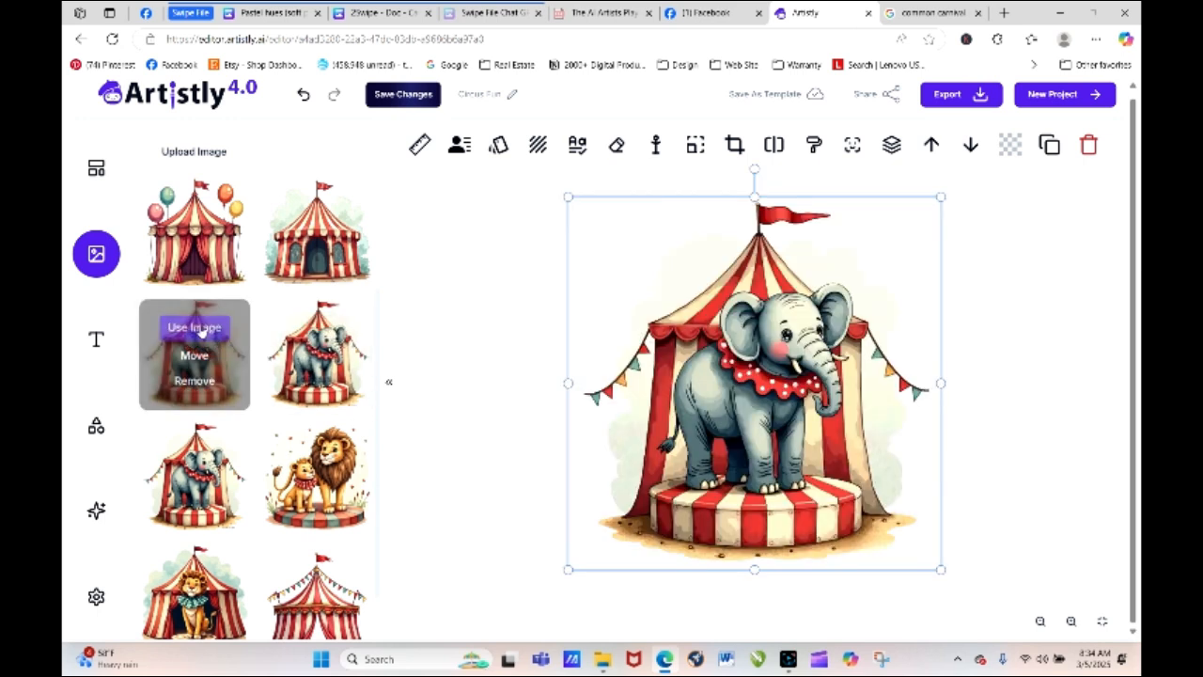
{"action": "left_click", "coordinate": [491, 424]}
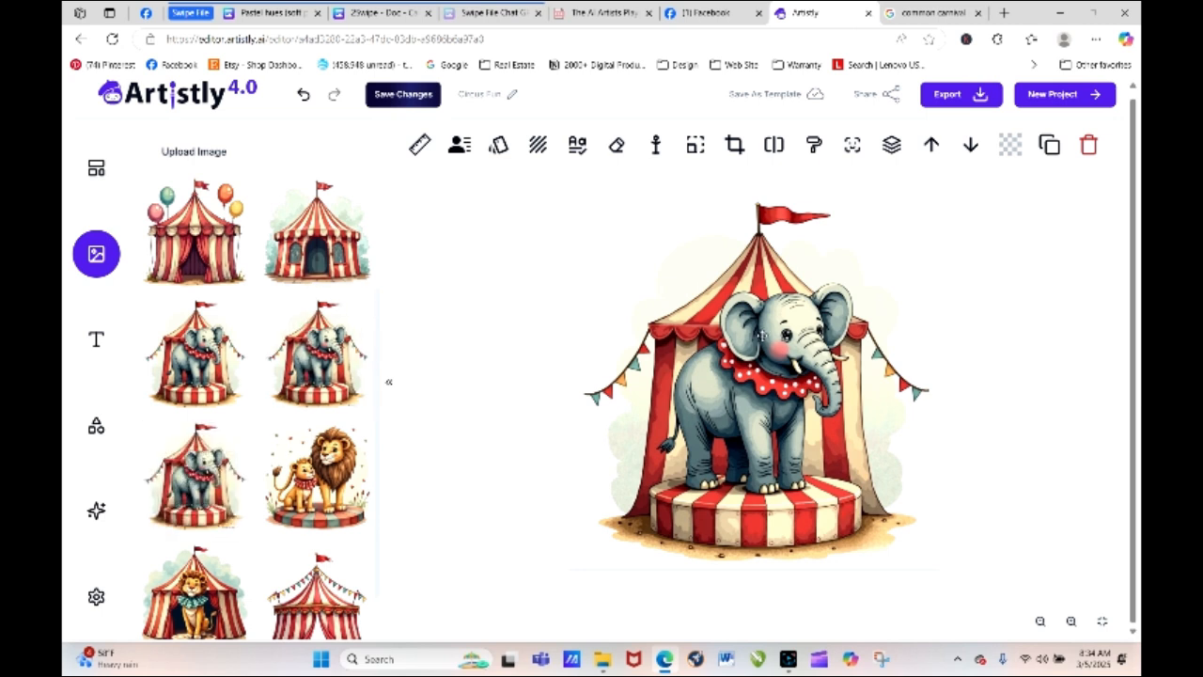
{"action": "key", "text": "ctrl+z"}
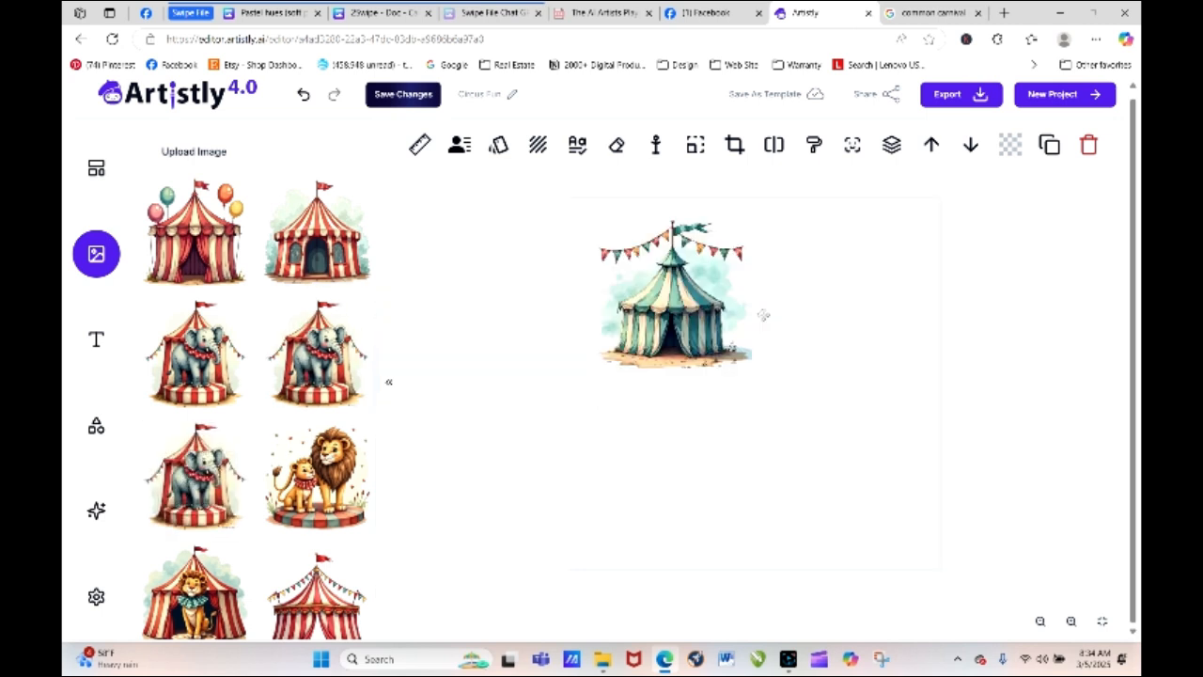
Show the prompt of the lower elephant image in the media library, copy it and close the prompt window.
{"action": "mouse_move", "coordinate": [207, 334]}
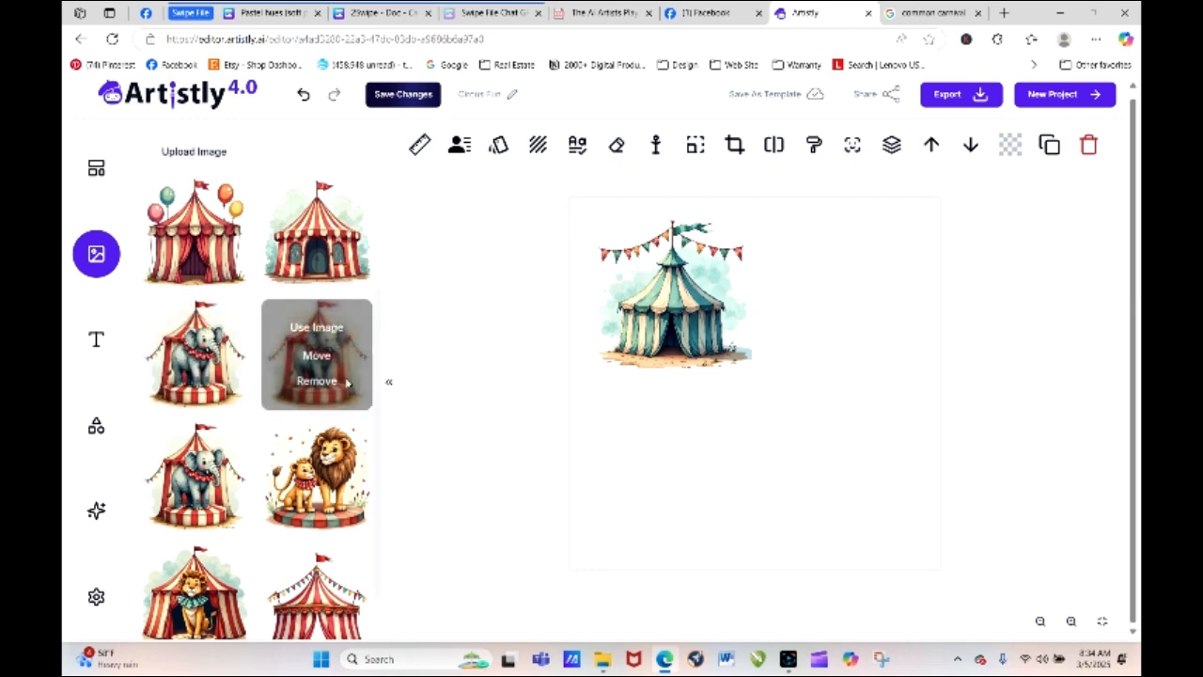
{"action": "mouse_move", "coordinate": [223, 490]}
{"action": "left_click", "coordinate": [236, 436]}
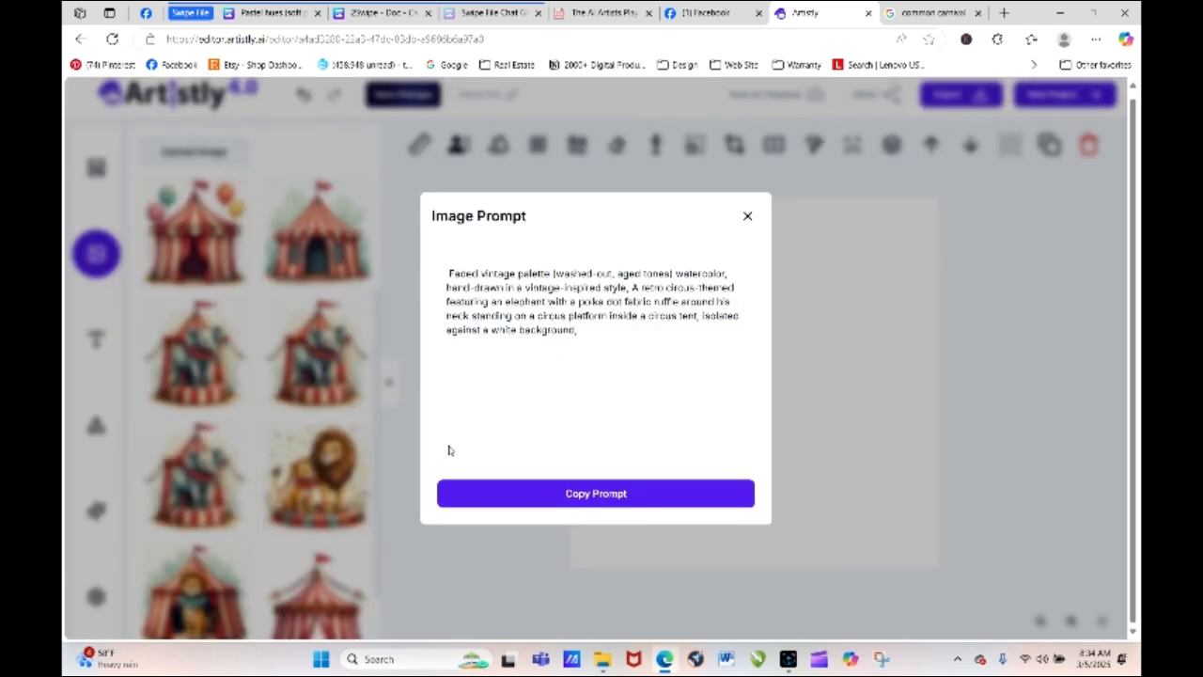
{"action": "left_click", "coordinate": [611, 493]}
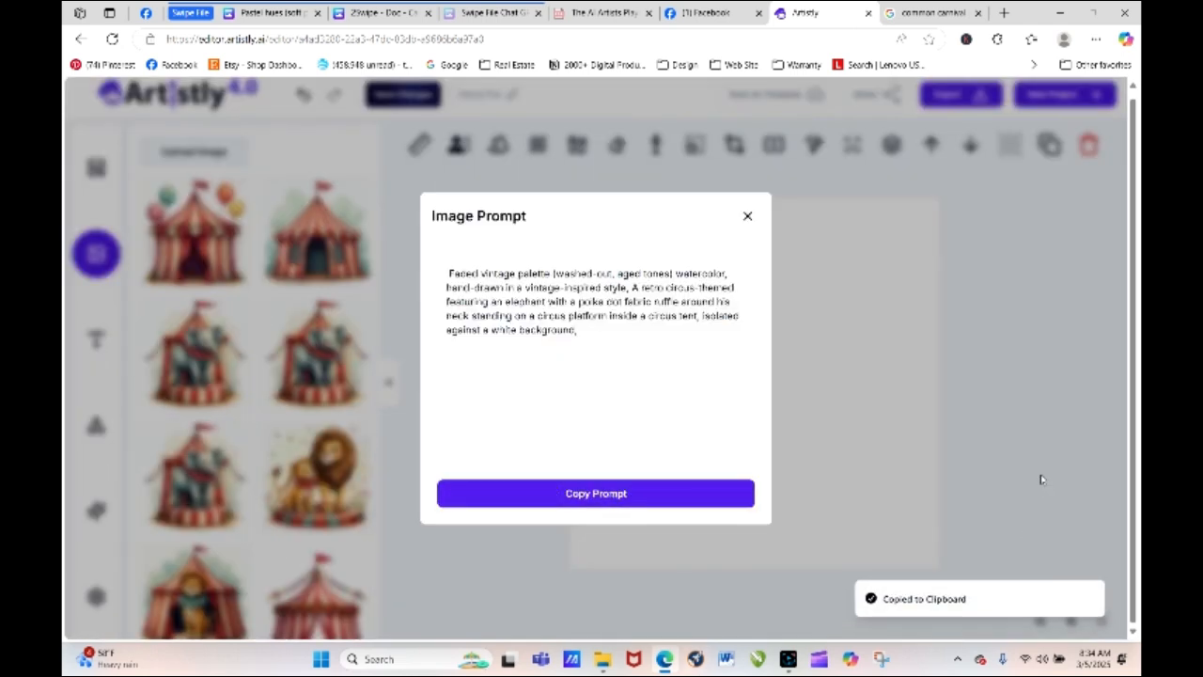
{"action": "left_click", "coordinate": [747, 215]}
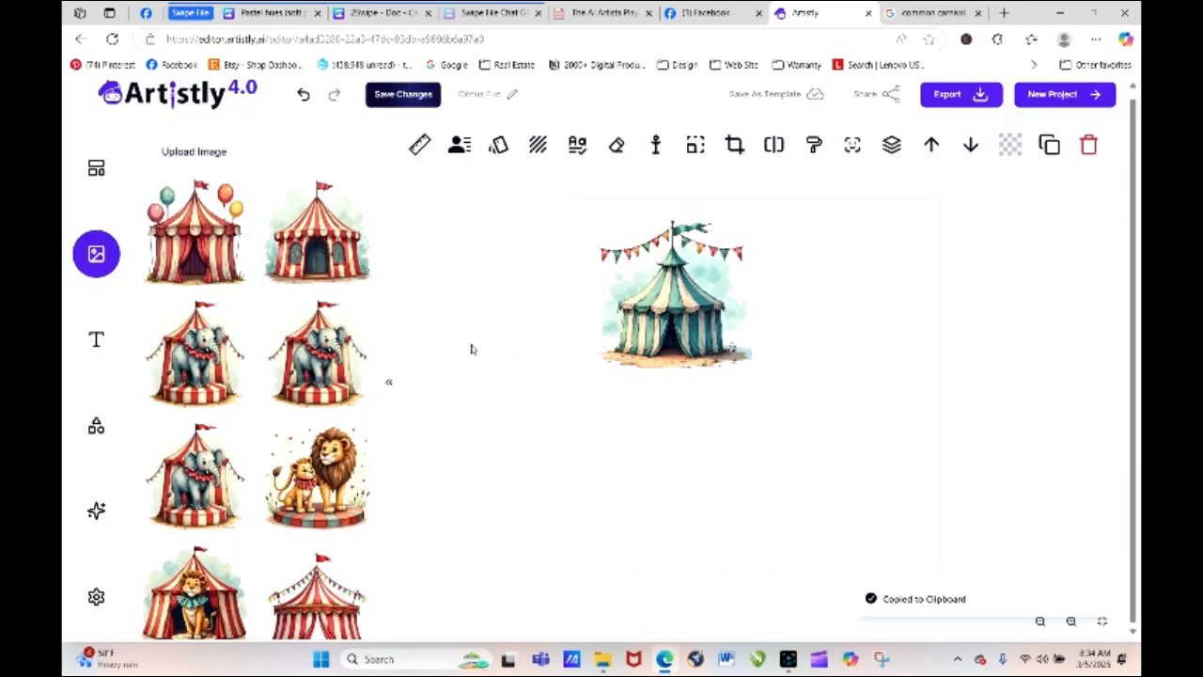
Return to the AI image generator and paste the elephant prompt after the existing balloon pop game prompt.
{"action": "scroll", "coordinate": [376, 357], "scroll_direction": "down", "scroll_amount": 2}
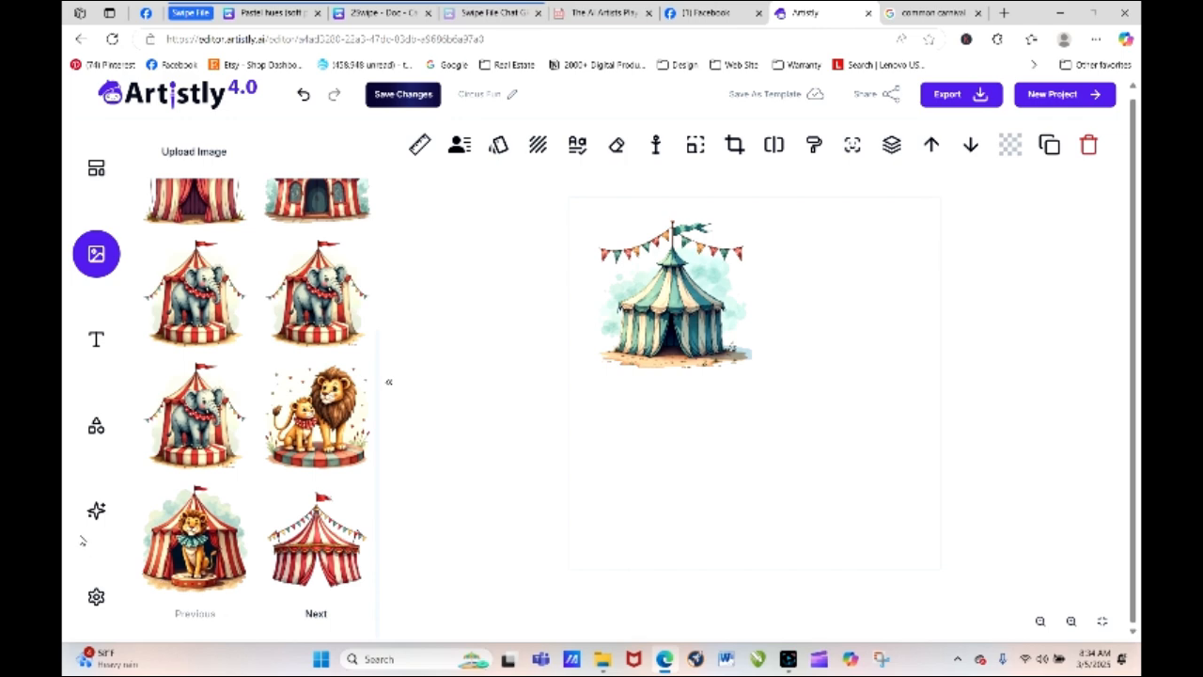
{"action": "left_click", "coordinate": [96, 511]}
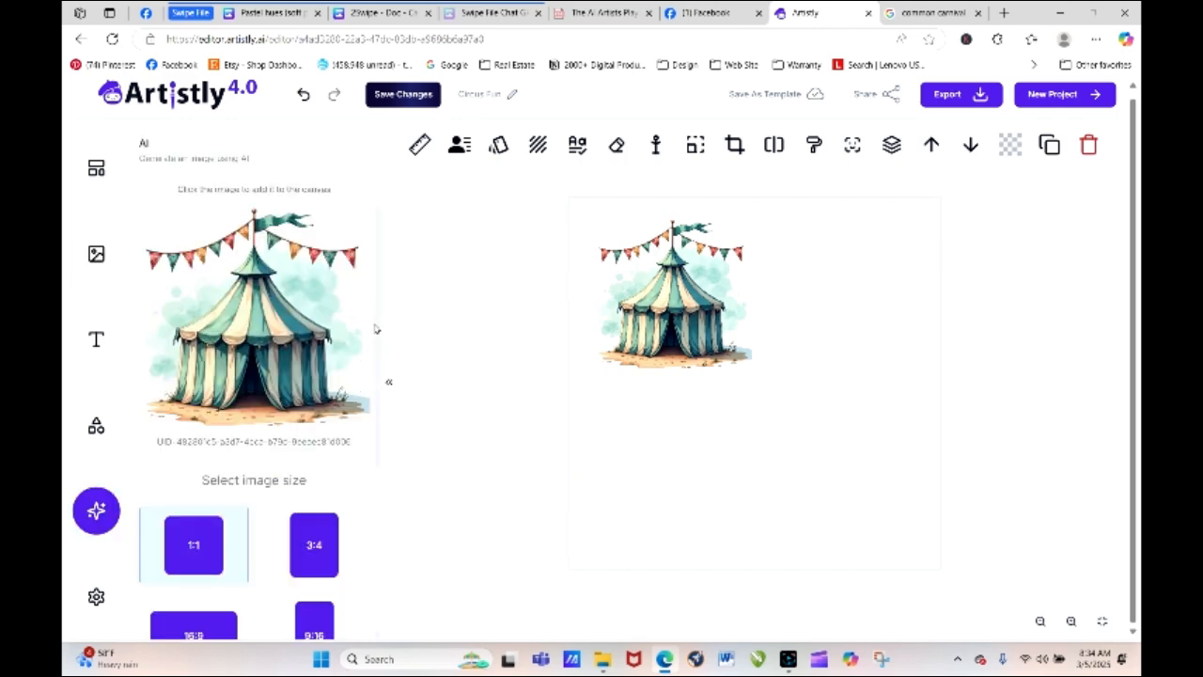
{"action": "scroll", "coordinate": [282, 395], "scroll_direction": "down", "scroll_amount": 3}
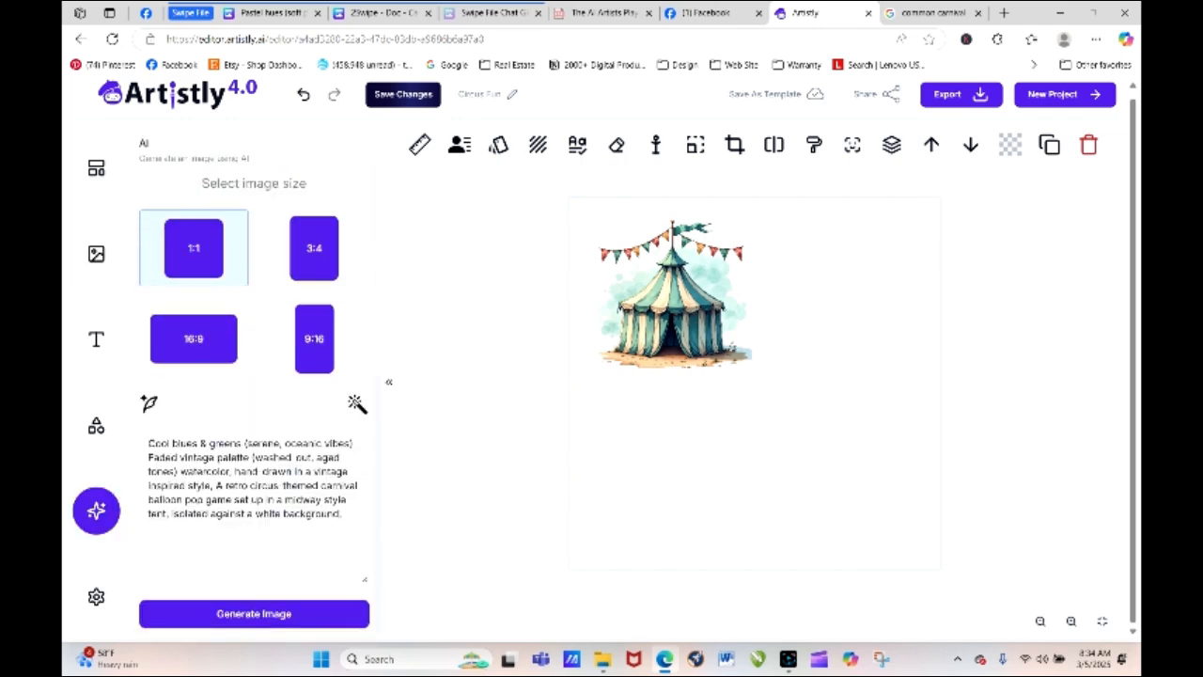
{"action": "left_click", "coordinate": [361, 515]}
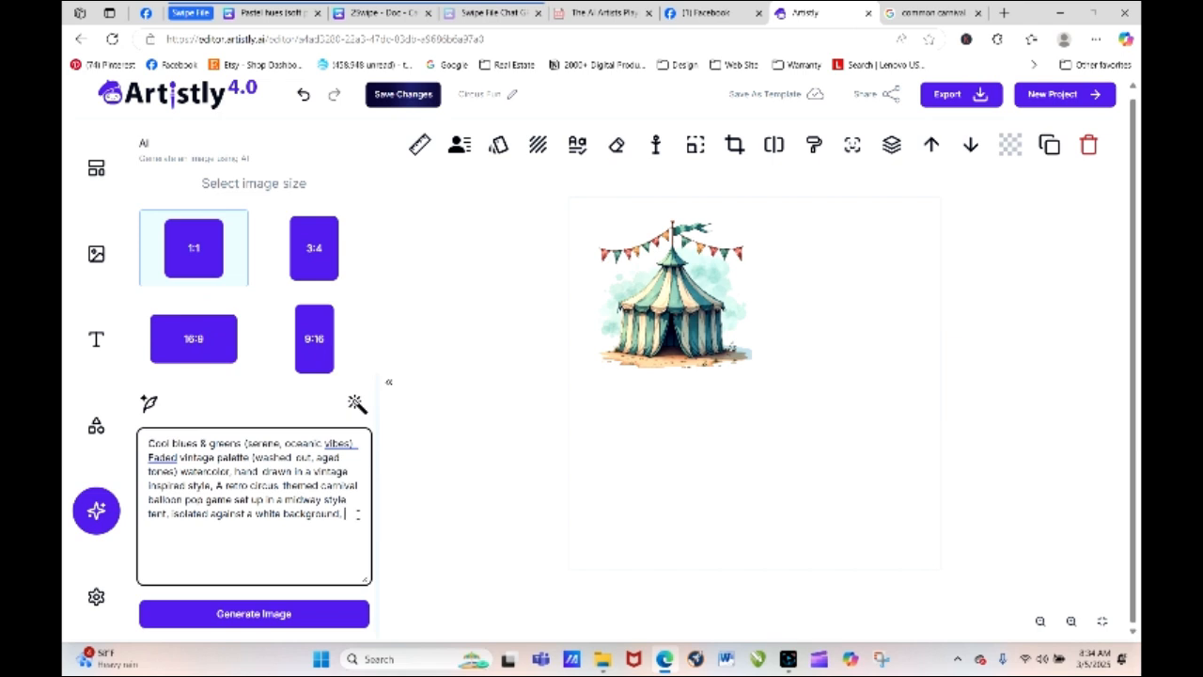
{"action": "right_click", "coordinate": [313, 553]}
{"action": "left_click", "coordinate": [371, 416]}
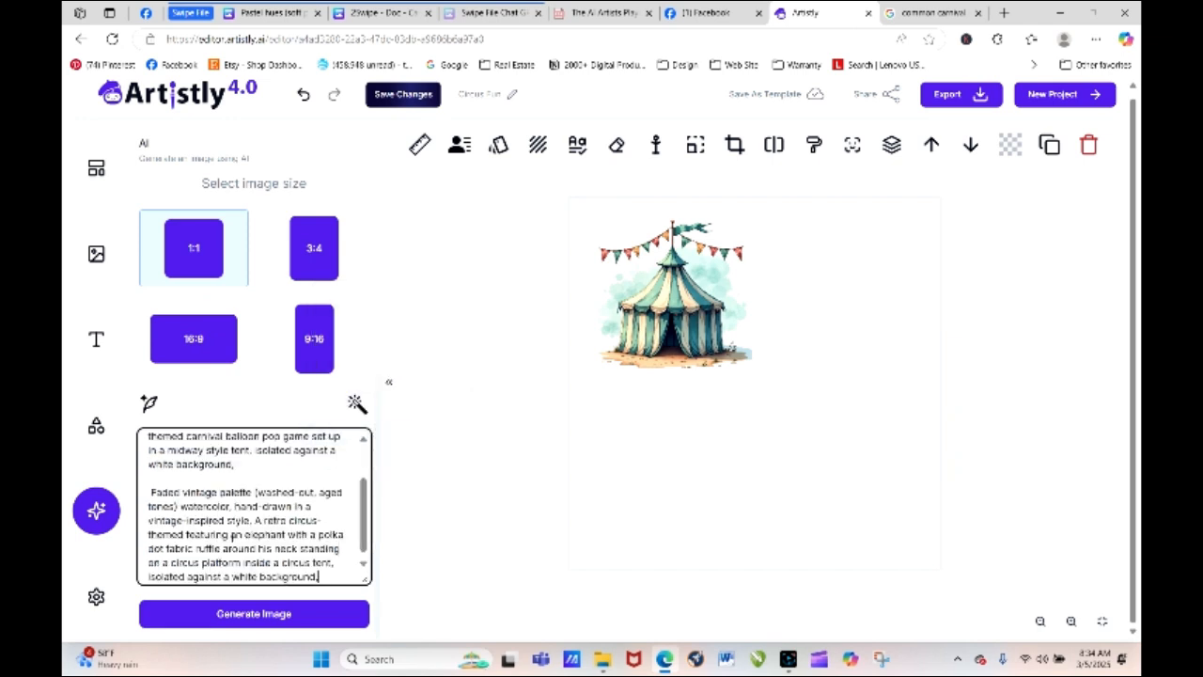
Copy the pasted prompt's phrase from "A retro circus-themed featuring an elephant" to "inside a circus tent", and delete the whole pasted prompt.
{"action": "left_click_drag", "start_coordinate": [255, 520], "coordinate": [331, 562]}
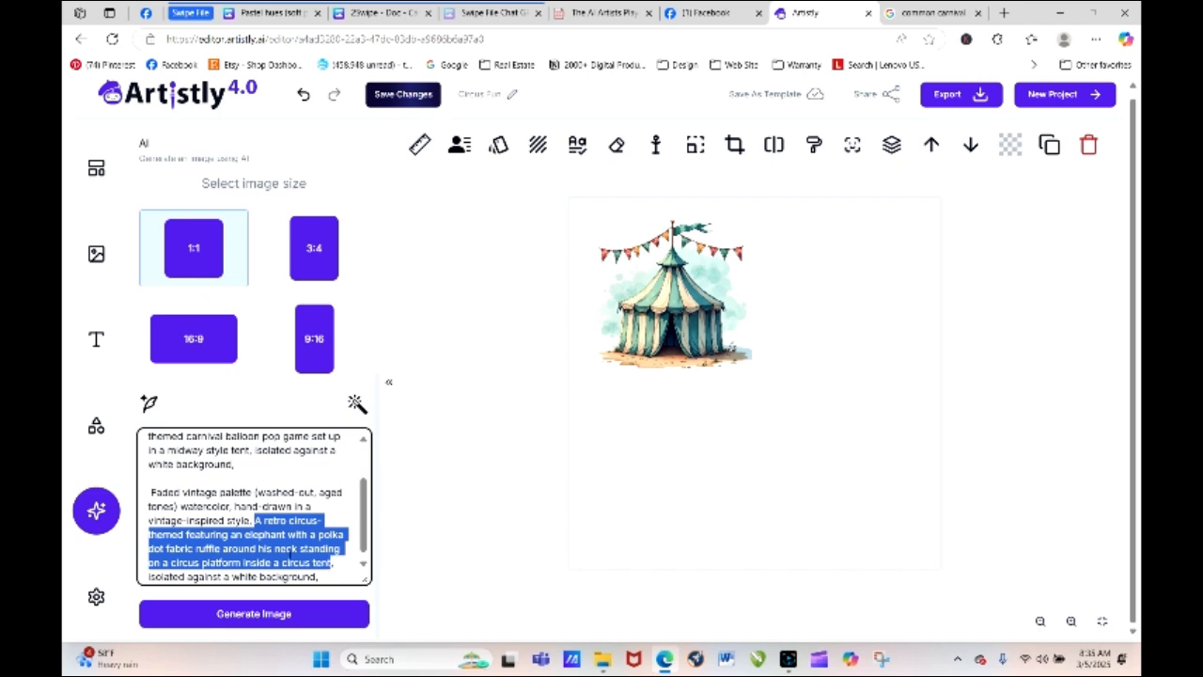
{"action": "right_click", "coordinate": [293, 562]}
{"action": "left_click", "coordinate": [329, 319]}
{"action": "left_click_drag", "start_coordinate": [148, 491], "coordinate": [336, 590]}
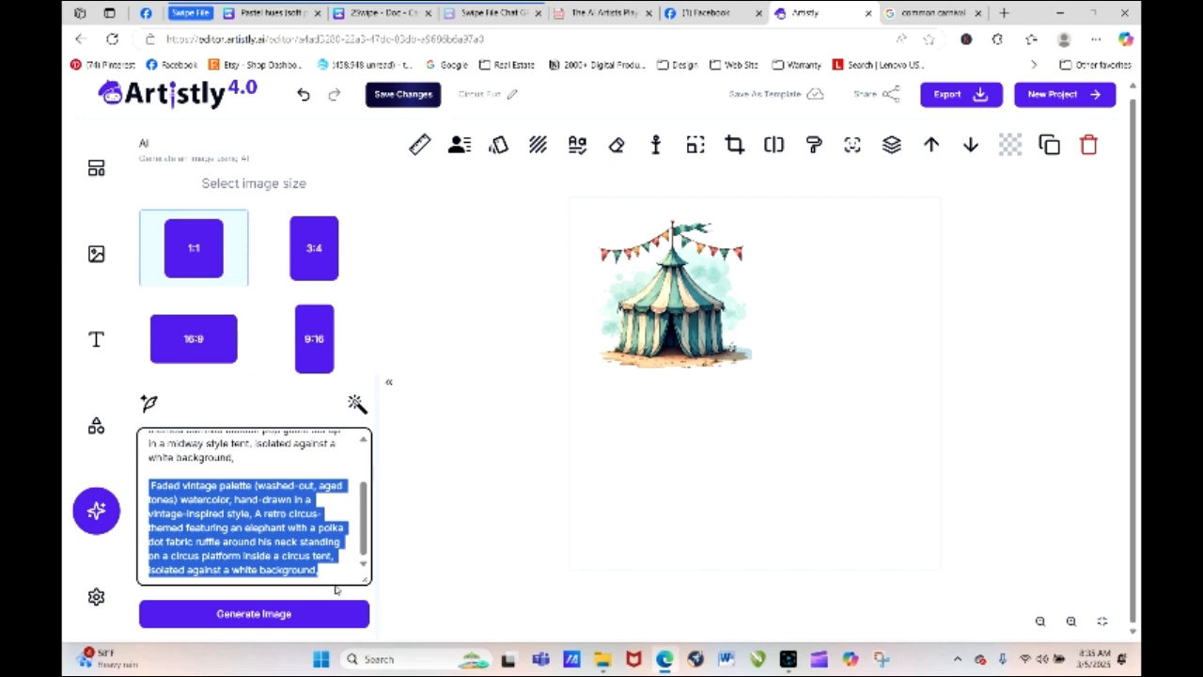
{"action": "key", "text": "BackSpace"}
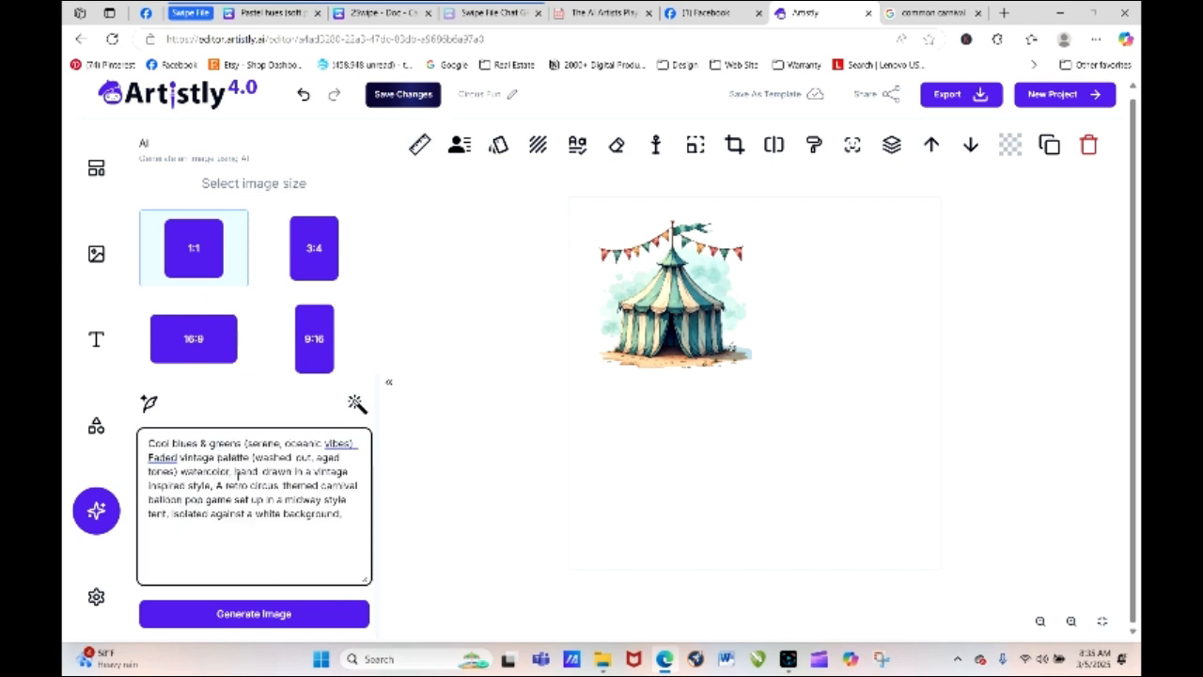
Replace "A retro circus-themed carnival balloon pop game set up in a midway style tent" in the prompt with the copied elephant phrase.
{"action": "left_click_drag", "start_coordinate": [217, 485], "coordinate": [171, 514]}
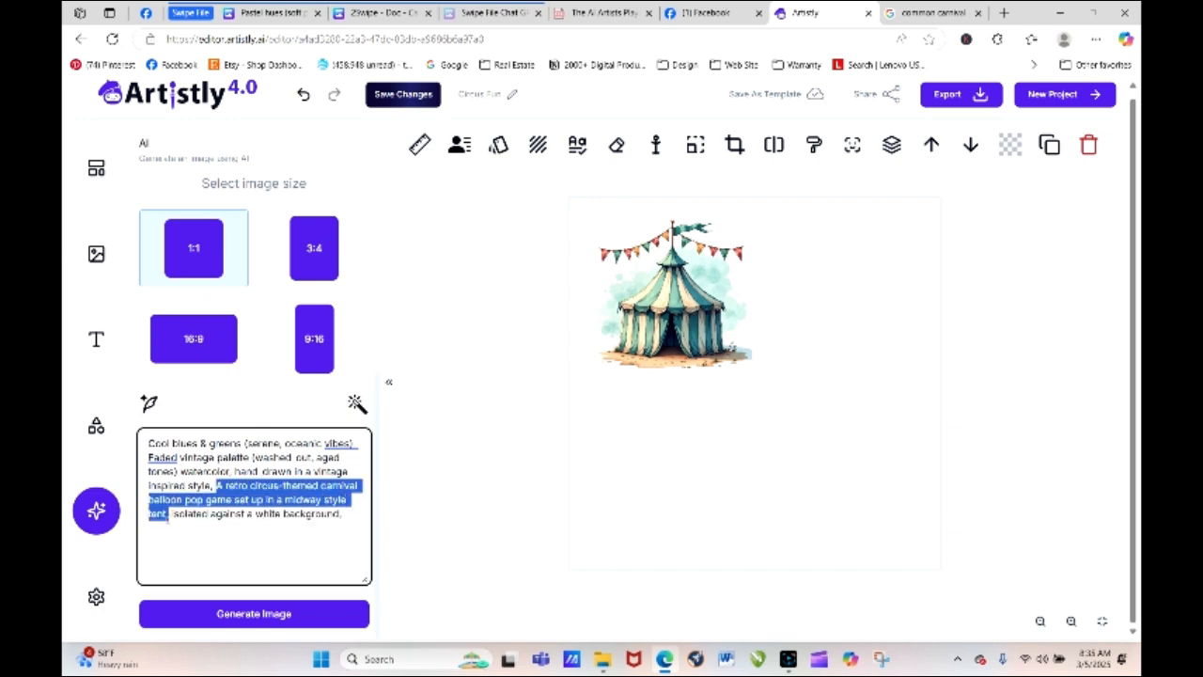
{"action": "right_click", "coordinate": [171, 514]}
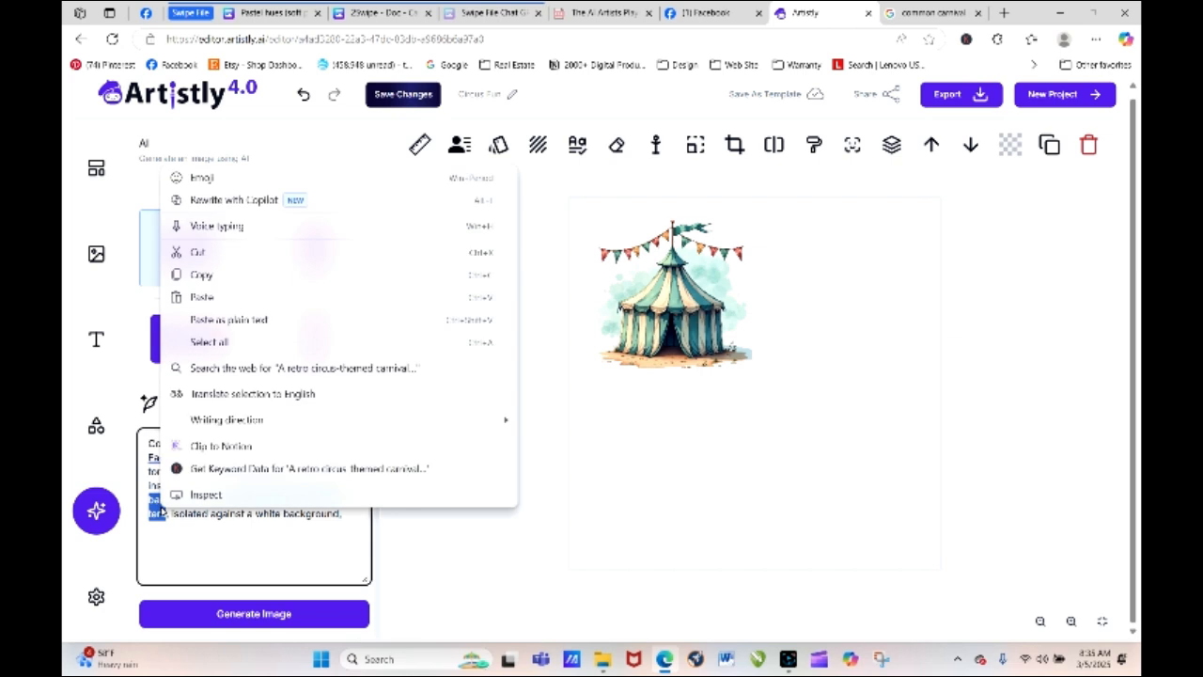
{"action": "left_click", "coordinate": [218, 297]}
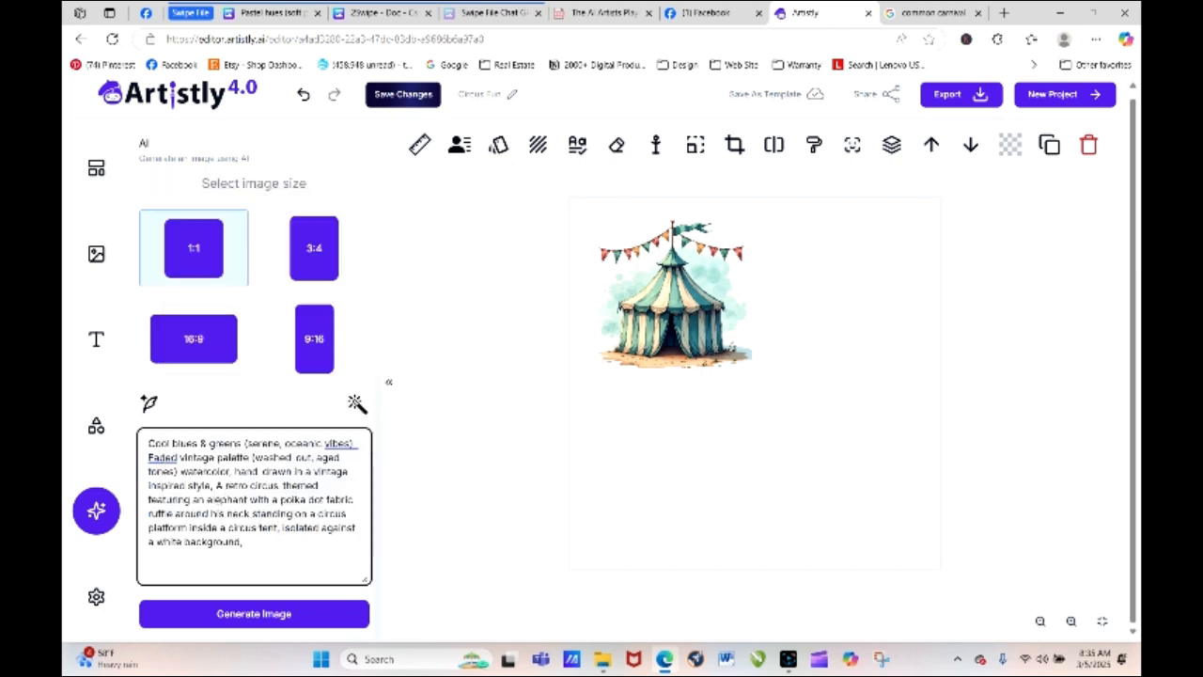
Generate an image from the elephant prompt, then shrink the elephant and place it to the right of the tent.
{"action": "left_click", "coordinate": [280, 615]}
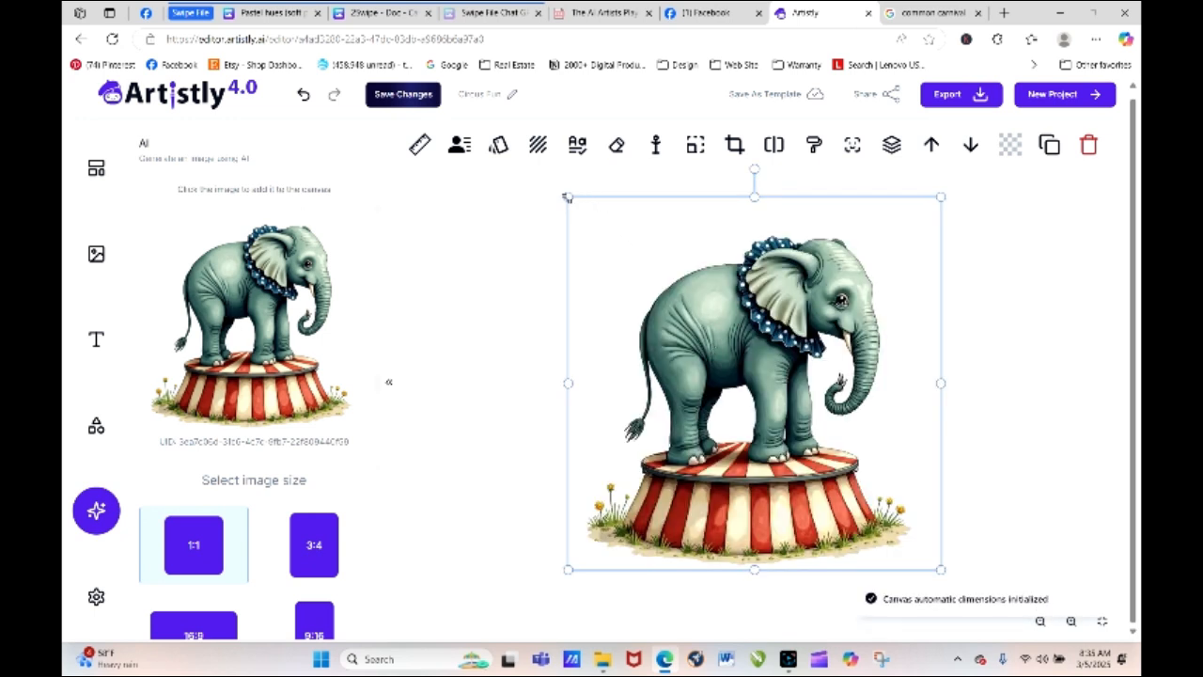
{"action": "left_click_drag", "start_coordinate": [567, 197], "coordinate": [775, 402]}
{"action": "left_click_drag", "start_coordinate": [865, 519], "coordinate": [843, 338]}
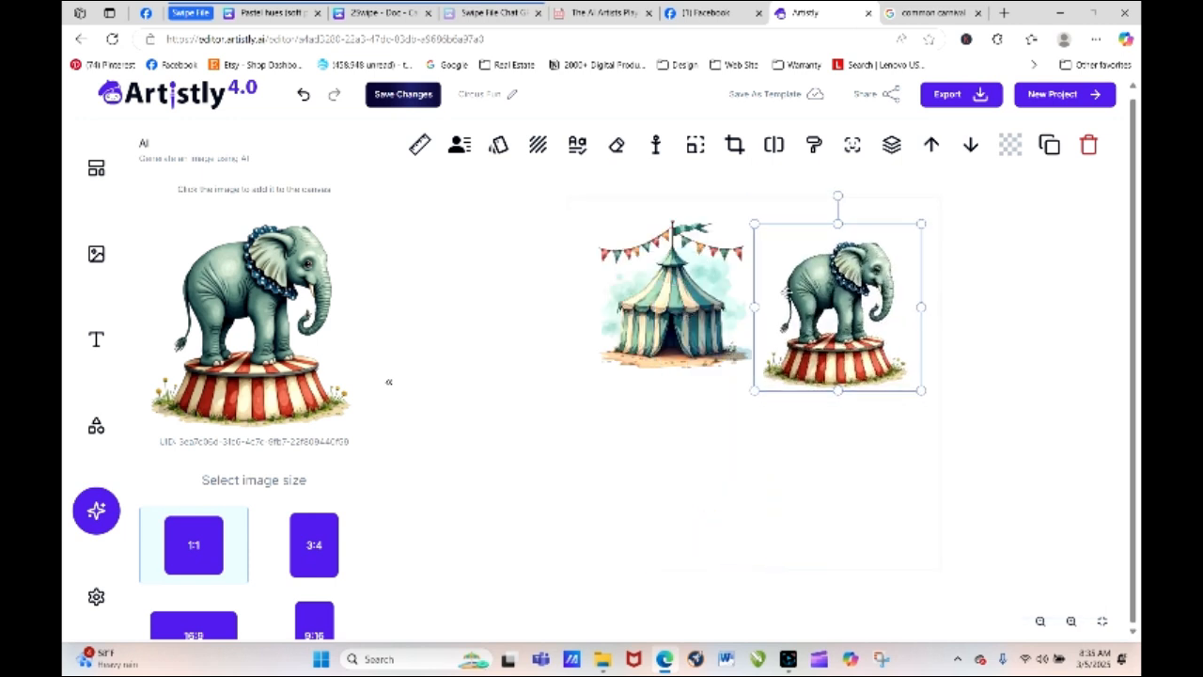
{"action": "left_click", "coordinate": [752, 226]}
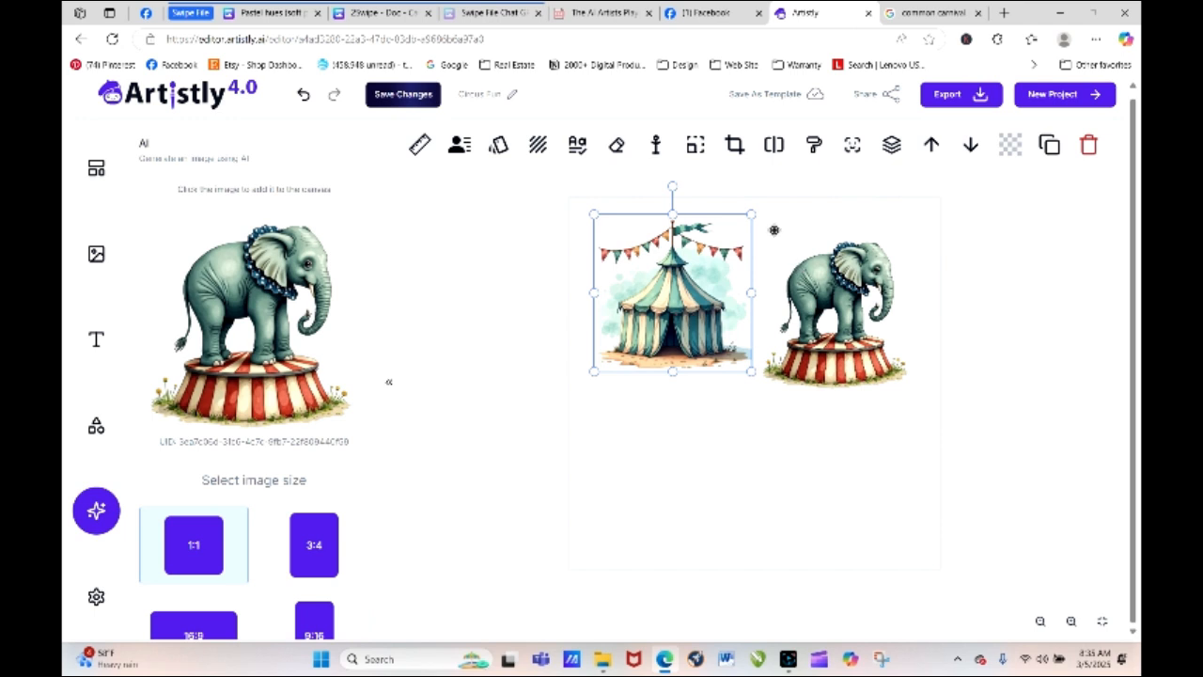
{"action": "left_click", "coordinate": [773, 229]}
{"action": "left_click_drag", "start_coordinate": [754, 223], "coordinate": [778, 247]}
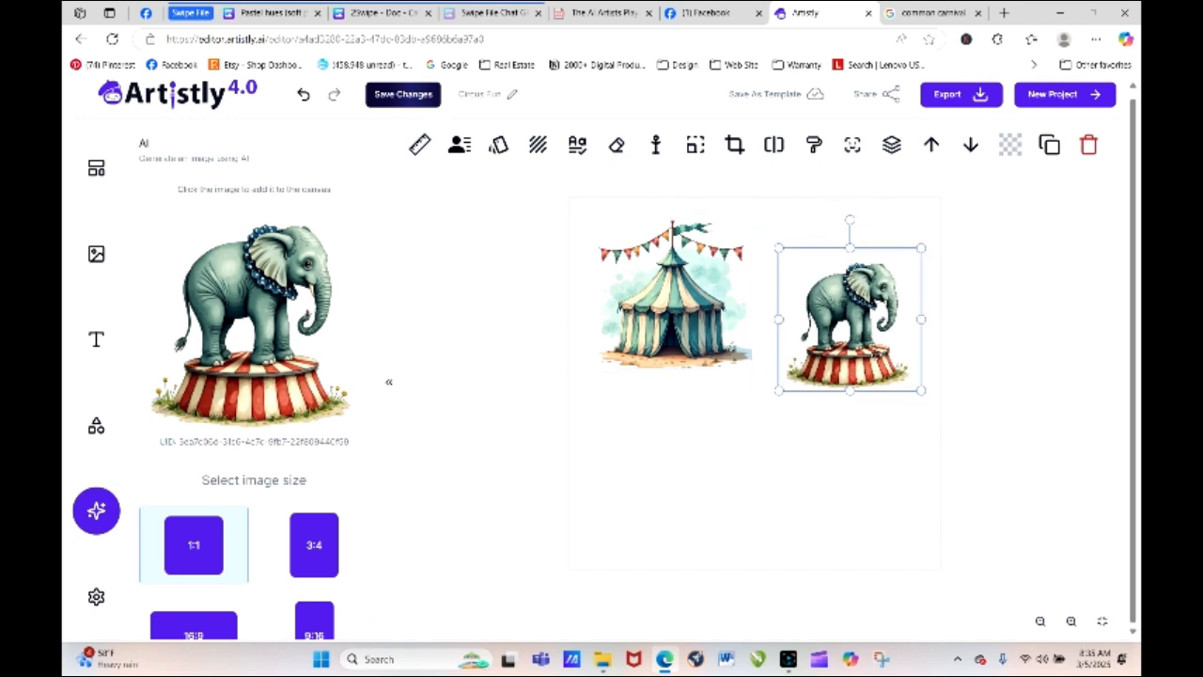
{"action": "left_click_drag", "start_coordinate": [876, 353], "coordinate": [859, 323]}
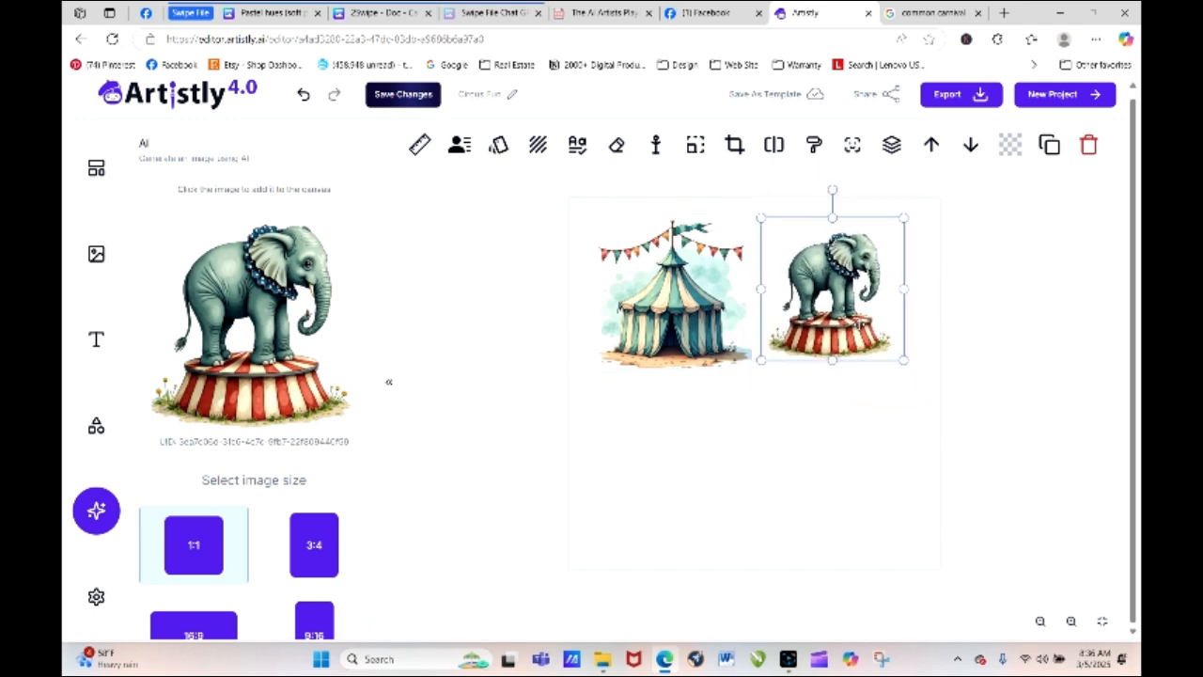
{"action": "left_click", "coordinate": [816, 481]}
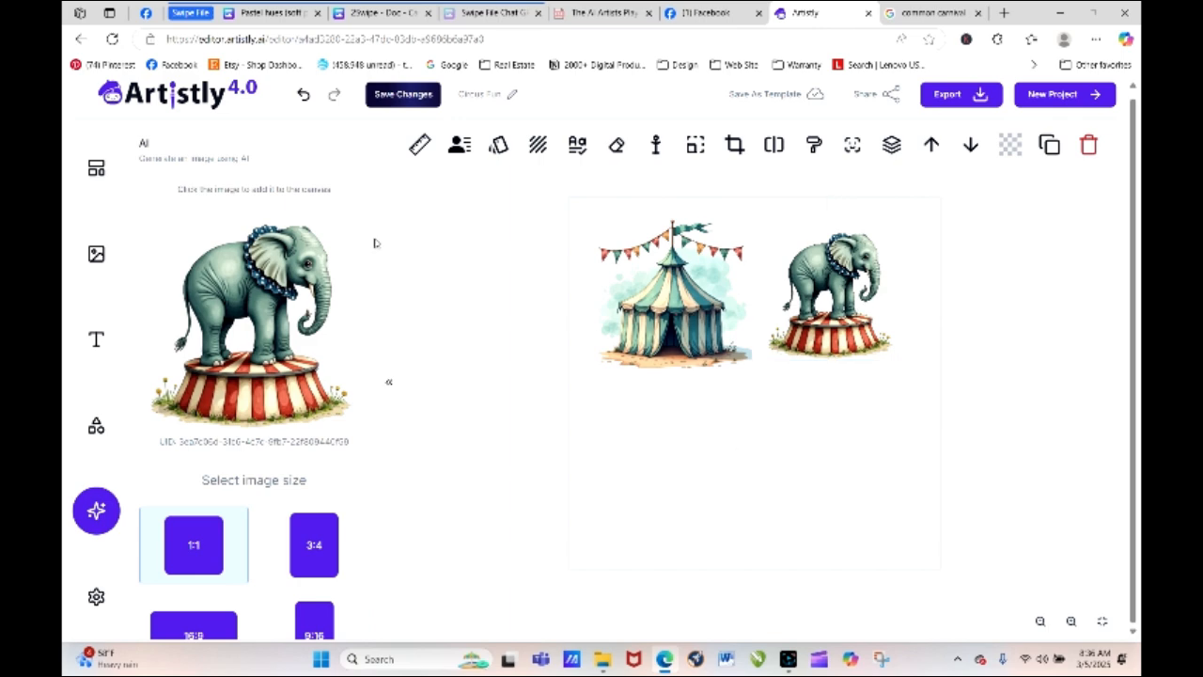
Check the color list in the Canva document, then return to Artistly and enlarge the elephant slightly.
{"action": "left_click", "coordinate": [252, 13]}
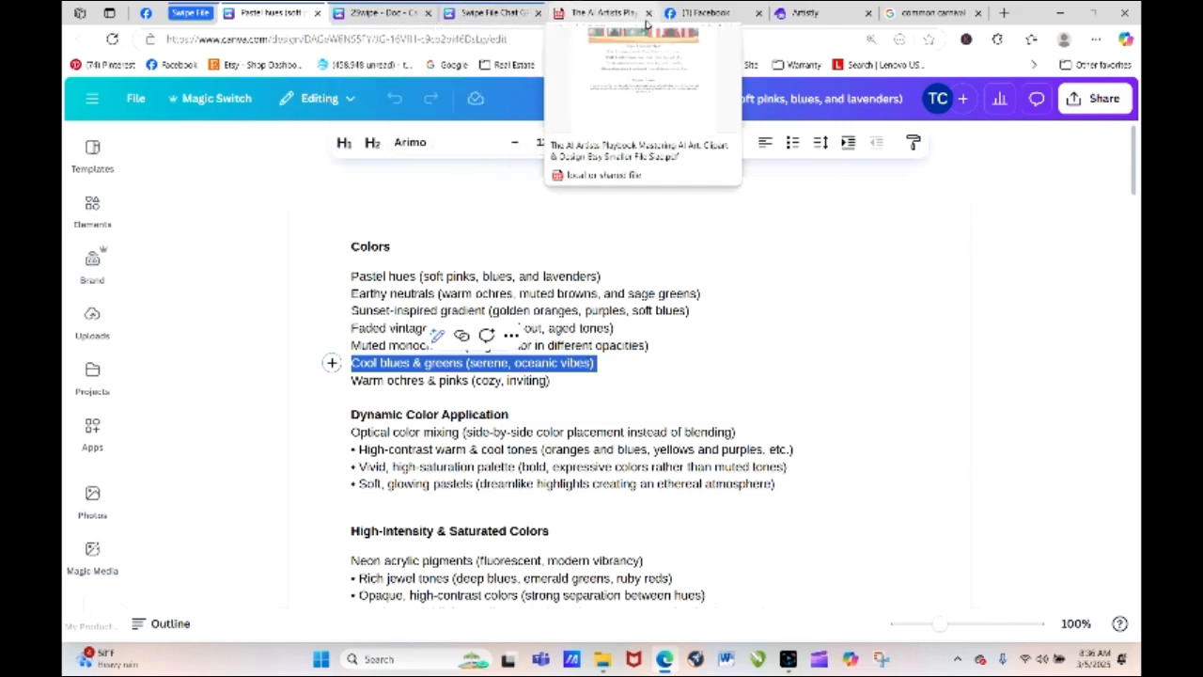
{"action": "left_click", "coordinate": [804, 15]}
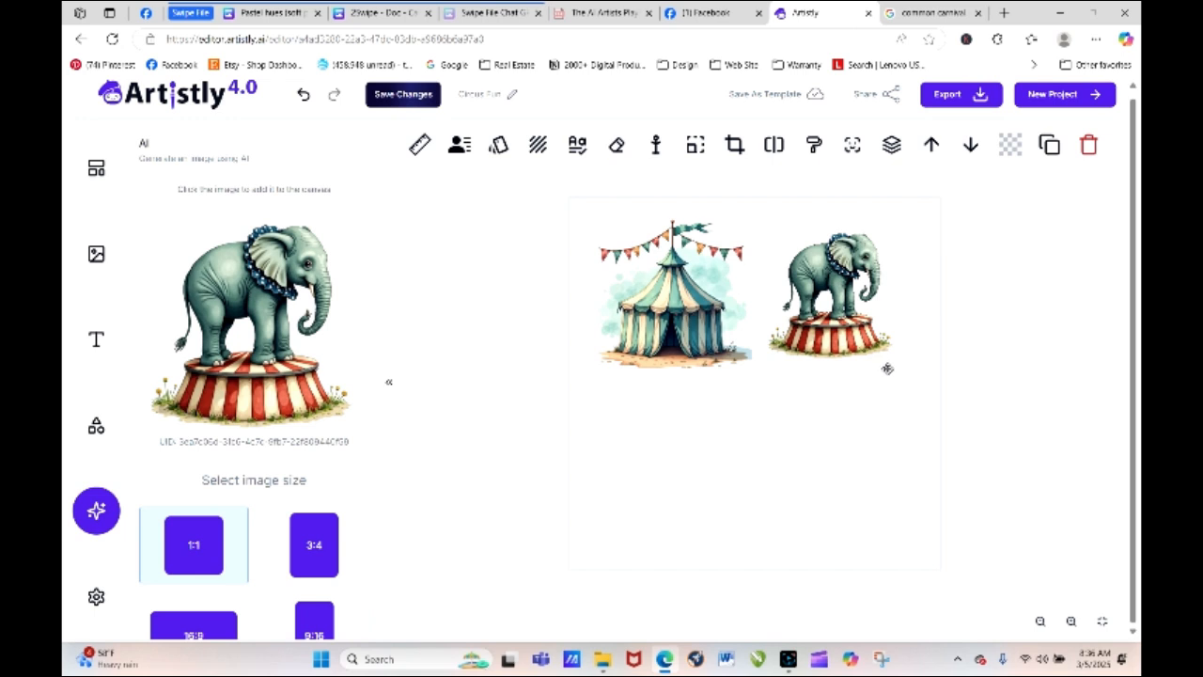
{"action": "left_click", "coordinate": [891, 356]}
{"action": "left_click_drag", "start_coordinate": [904, 363], "coordinate": [910, 372]}
{"action": "left_click", "coordinate": [882, 444]}
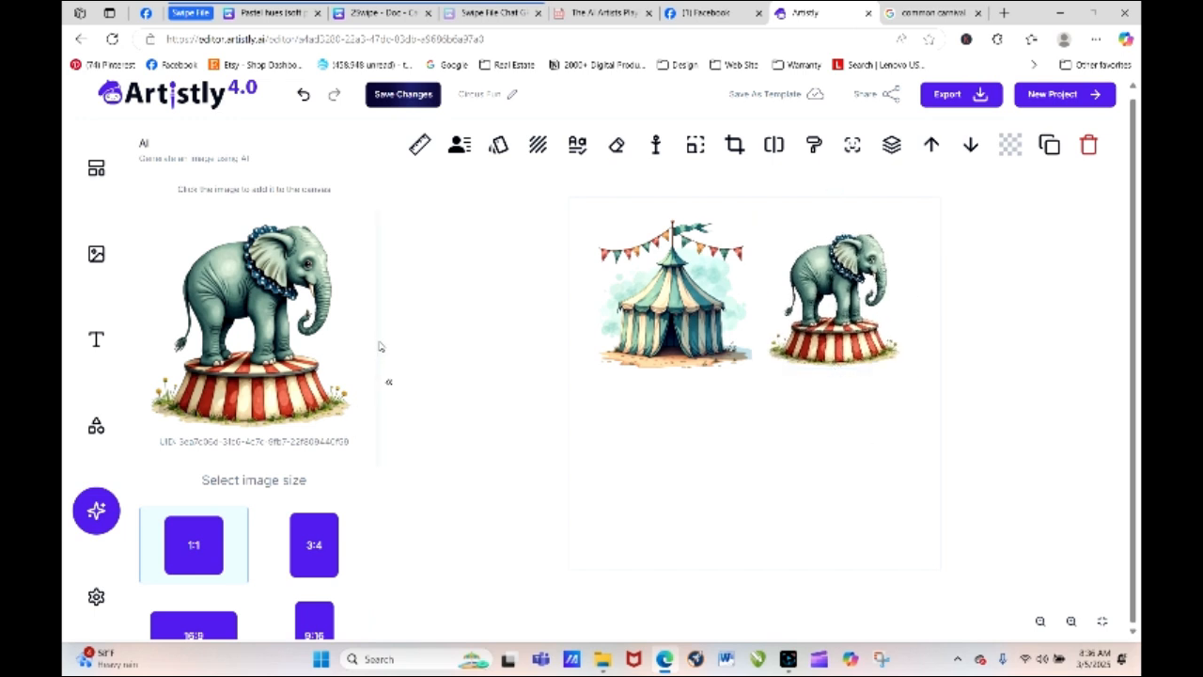
Browse to the next set of images in the media library and show the prompt of the lion in the circus tent.
{"action": "left_click", "coordinate": [96, 254]}
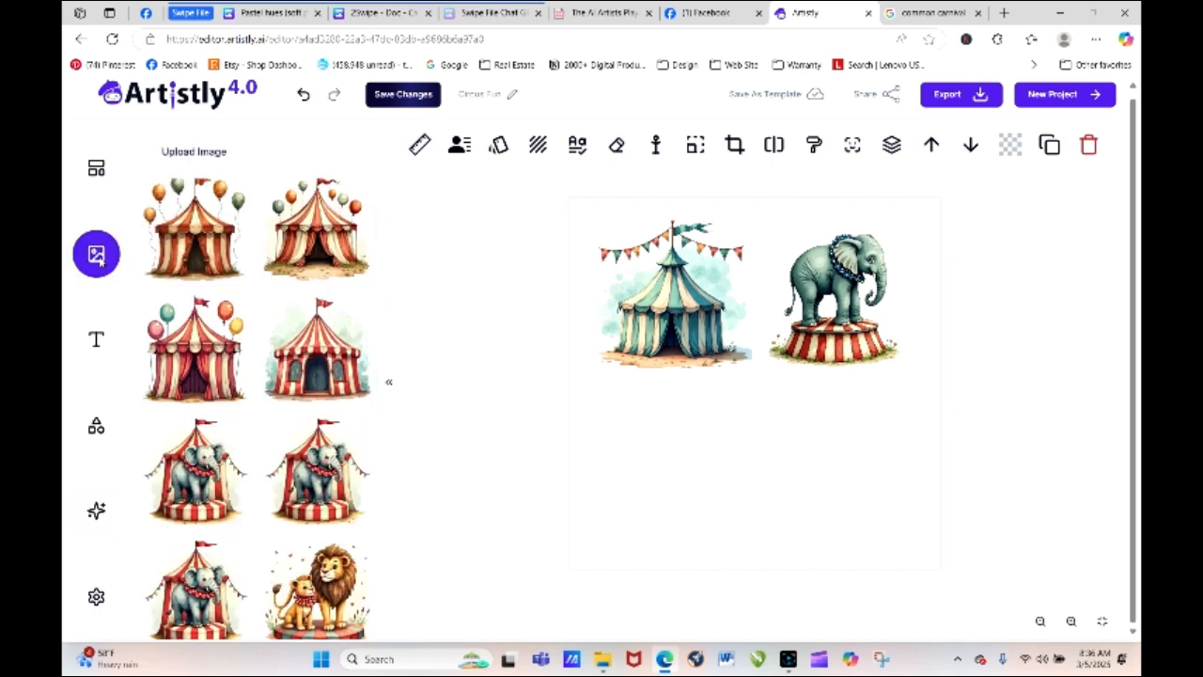
{"action": "scroll", "coordinate": [376, 320], "scroll_direction": "down", "scroll_amount": 1}
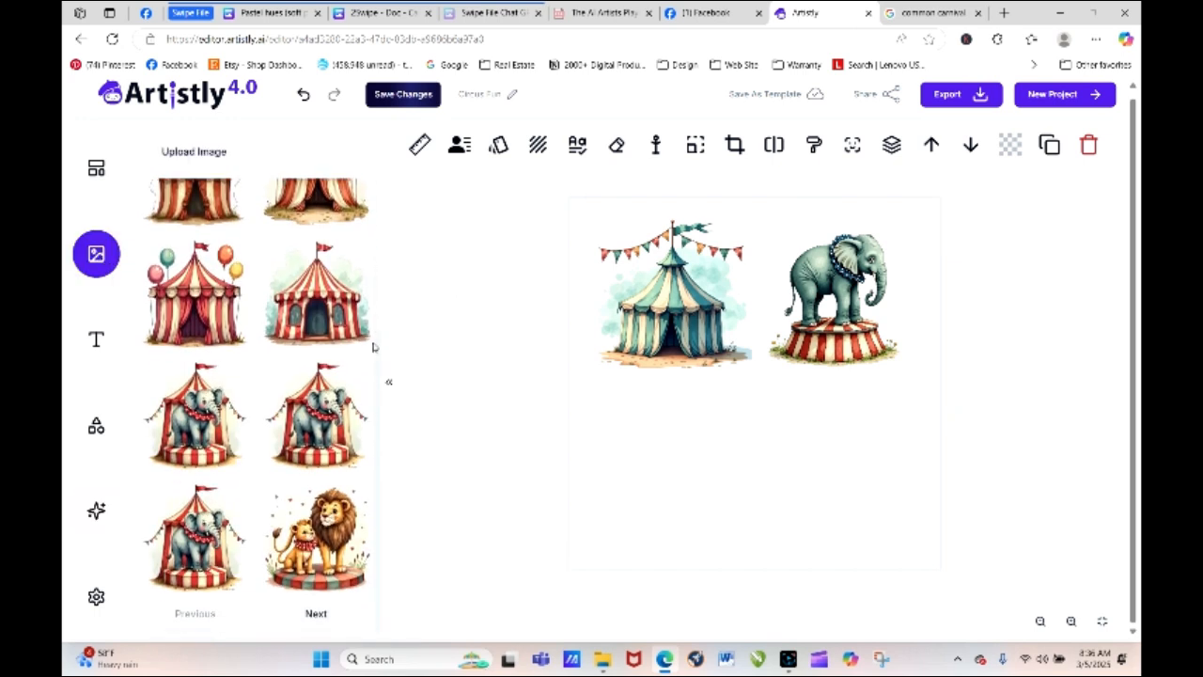
{"action": "left_click", "coordinate": [331, 611]}
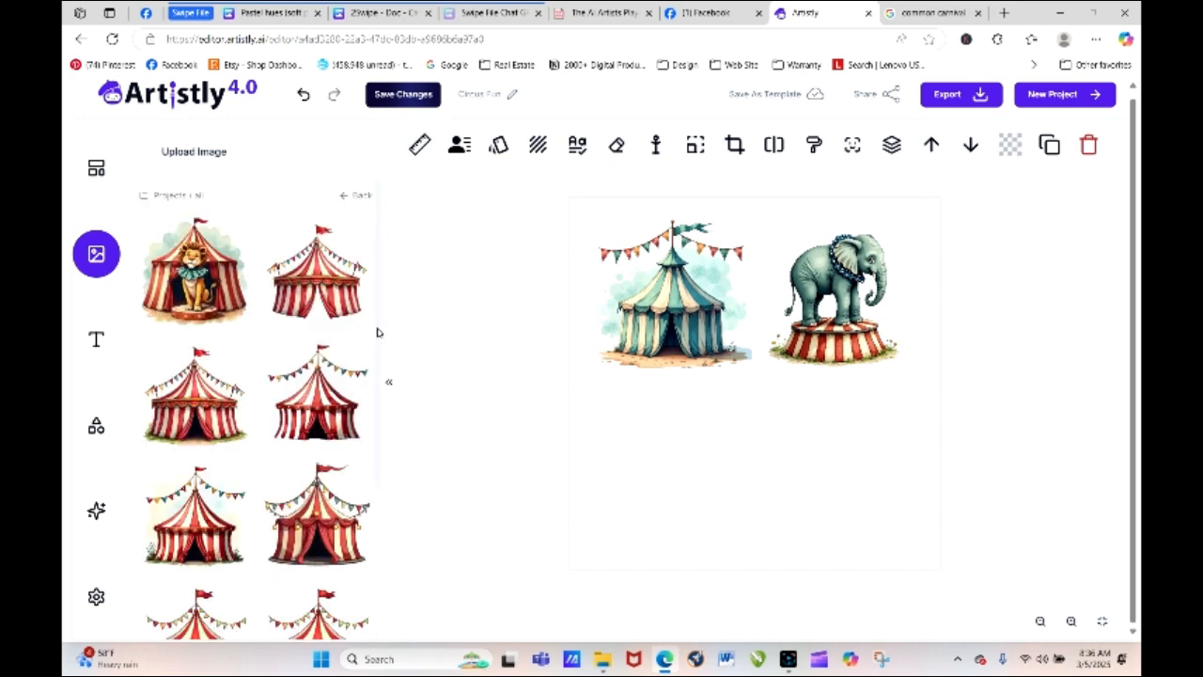
{"action": "scroll", "coordinate": [376, 331], "scroll_direction": "down", "scroll_amount": 5}
{"action": "scroll", "coordinate": [370, 524], "scroll_direction": "up", "scroll_amount": 5}
{"action": "mouse_move", "coordinate": [190, 310]}
{"action": "left_click", "coordinate": [236, 230]}
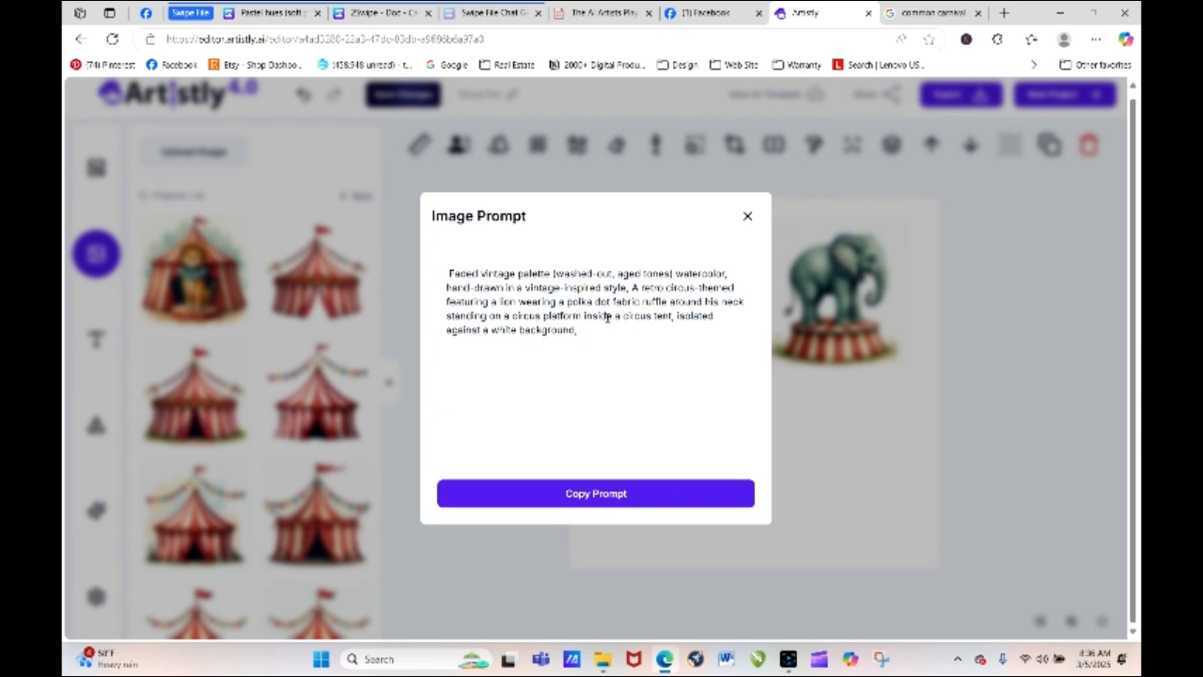
Copy the prompt's phrase from "A retro circus-themed featuring a lion" to "standing on a circus platform" and close the prompt window.
{"action": "left_click_drag", "start_coordinate": [634, 288], "coordinate": [575, 314]}
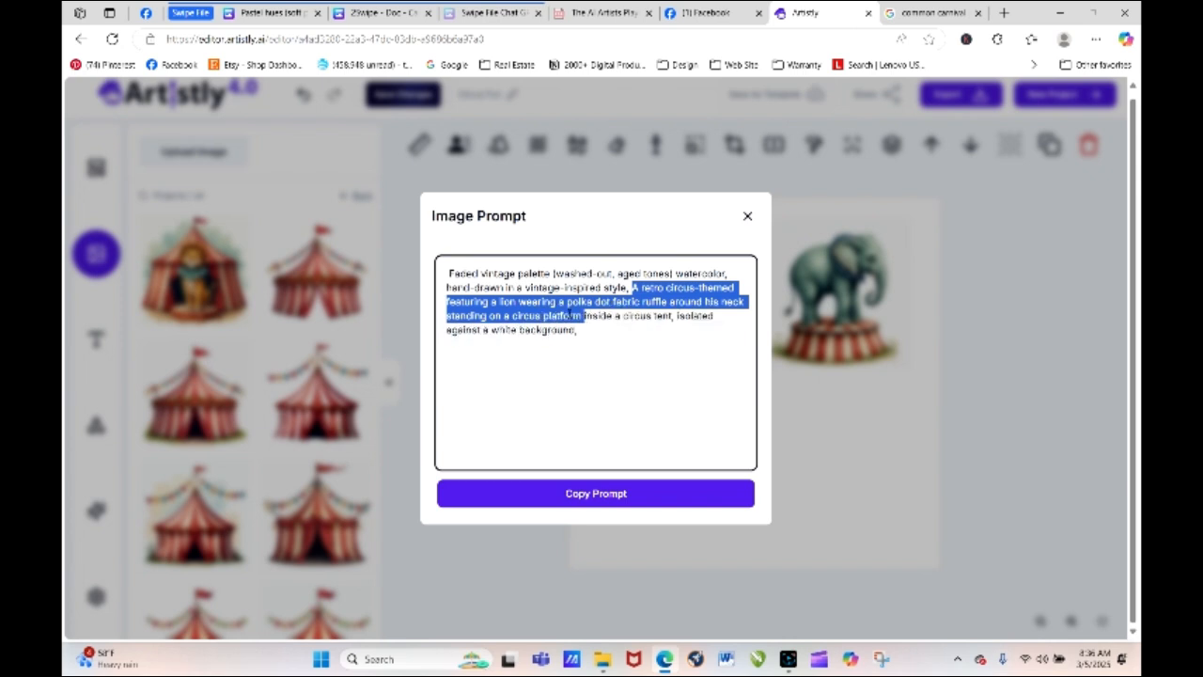
{"action": "right_click", "coordinate": [569, 316]}
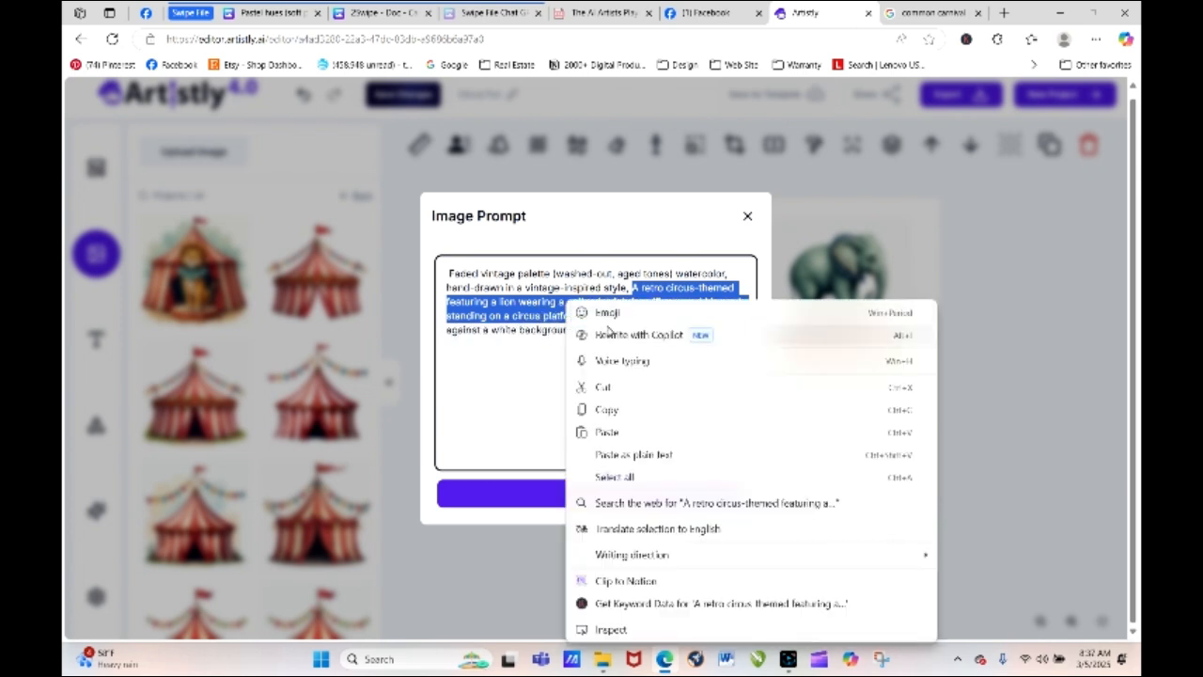
{"action": "left_click", "coordinate": [608, 410]}
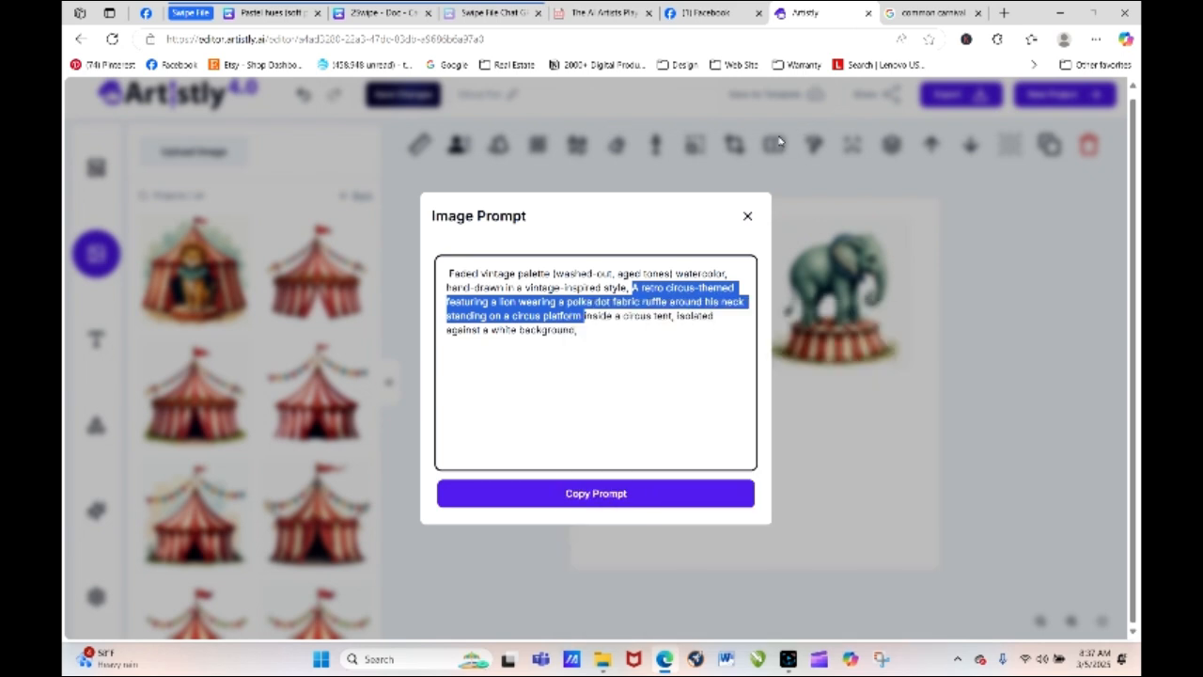
{"action": "left_click", "coordinate": [748, 216]}
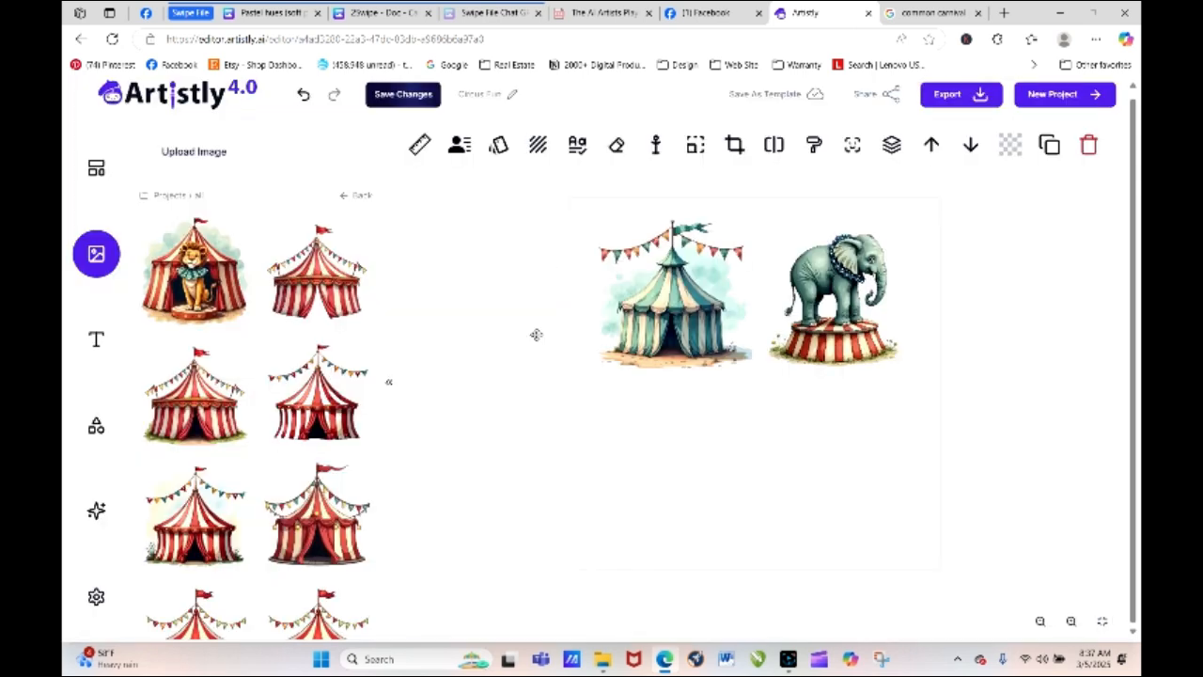
Return to the AI image generator and replace the prompt's elephant phrase, through "inside a circus tent", with the copied lion phrase.
{"action": "left_click", "coordinate": [96, 511]}
{"action": "scroll", "coordinate": [377, 350], "scroll_direction": "down", "scroll_amount": 3}
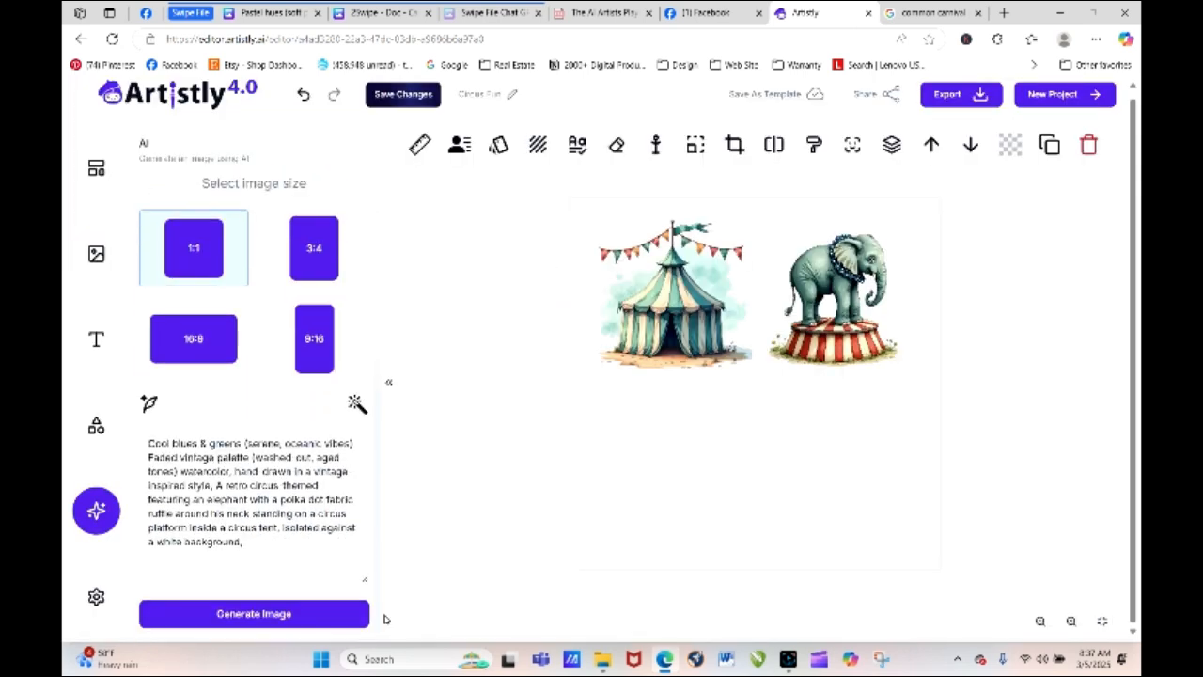
{"action": "left_click_drag", "start_coordinate": [216, 485], "coordinate": [278, 528]}
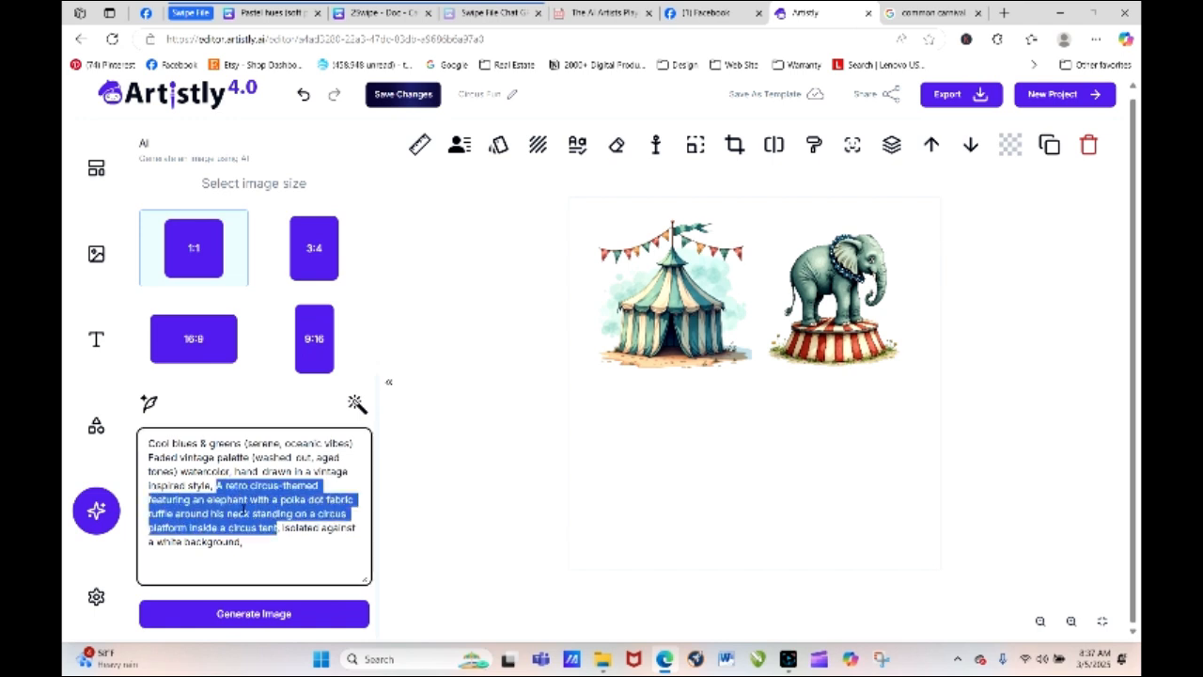
{"action": "right_click", "coordinate": [246, 512]}
{"action": "left_click", "coordinate": [292, 297]}
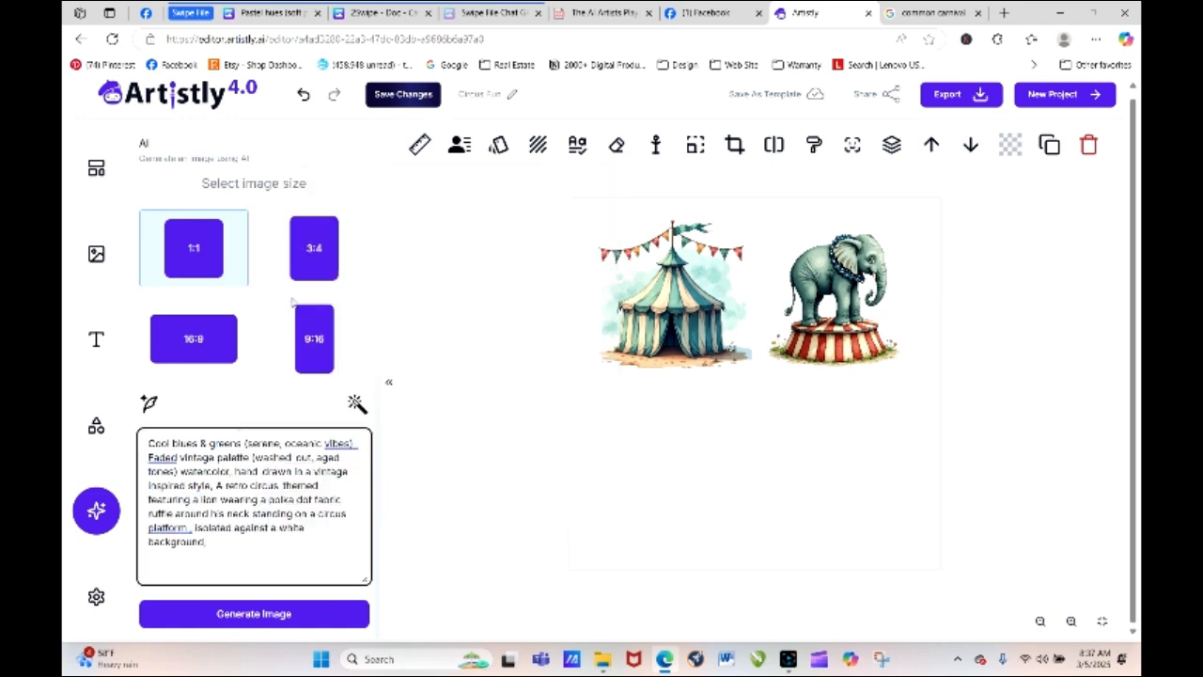
Generate an image from the lion prompt, then shrink the lion and place it below the tent.
{"action": "left_click", "coordinate": [309, 617]}
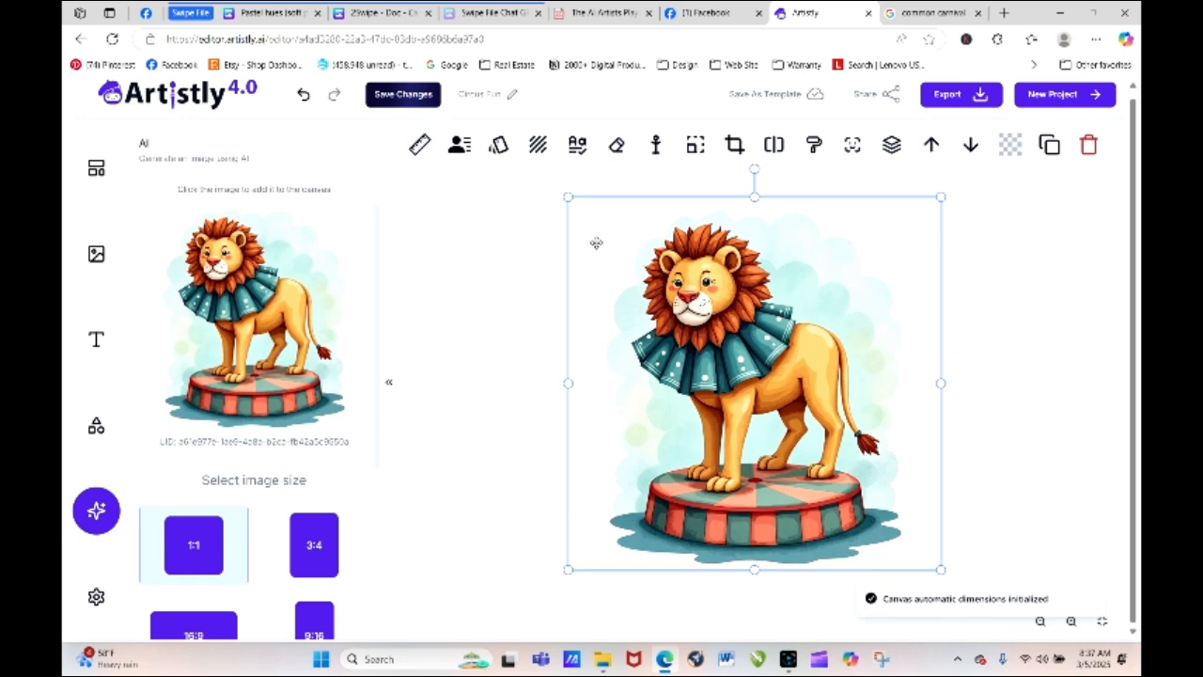
{"action": "left_click_drag", "start_coordinate": [568, 197], "coordinate": [791, 422]}
{"action": "left_click_drag", "start_coordinate": [819, 519], "coordinate": [635, 471]}
{"action": "left_click", "coordinate": [485, 448]}
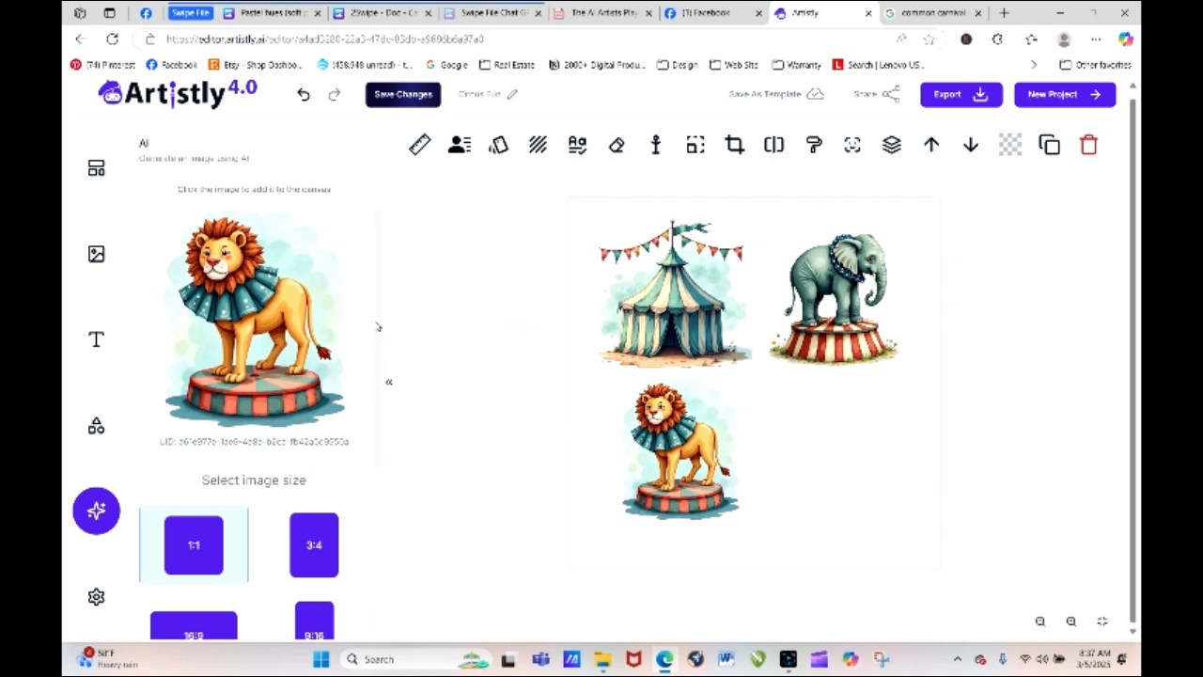
Generate a second lion from the same prompt and place it, reduced to match the first lion's size, below the elephant.
{"action": "scroll", "coordinate": [376, 348], "scroll_direction": "down", "scroll_amount": 1}
{"action": "scroll", "coordinate": [376, 367], "scroll_direction": "down", "scroll_amount": 4}
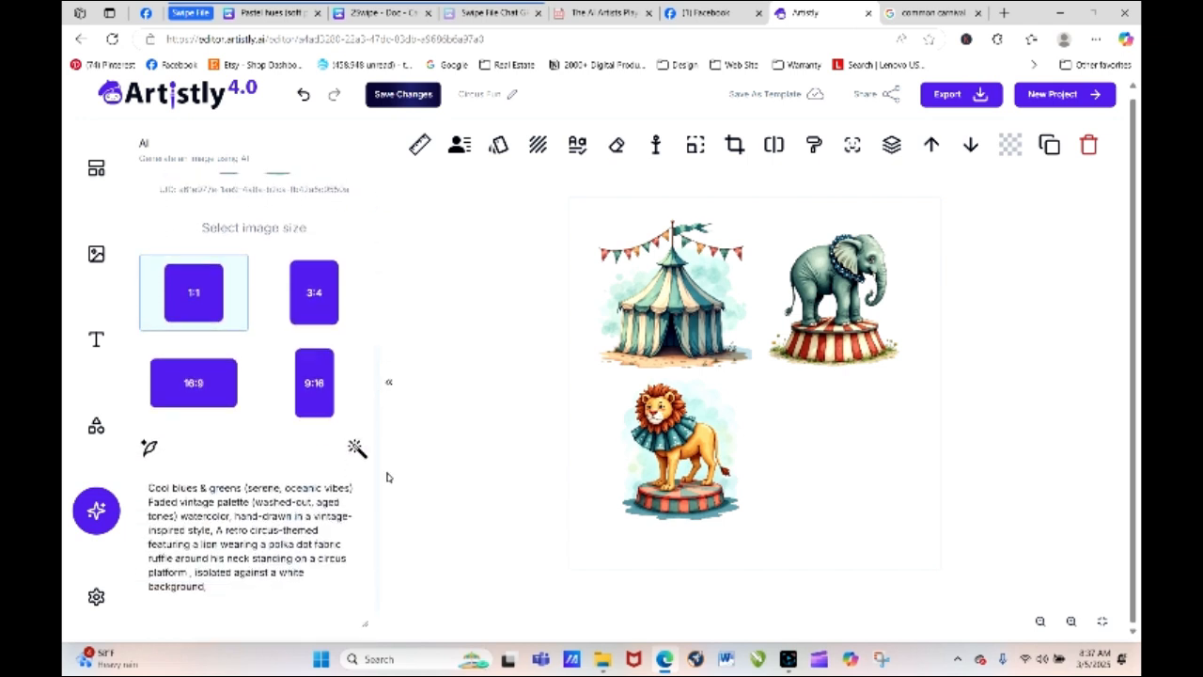
{"action": "scroll", "coordinate": [348, 527], "scroll_direction": "down", "scroll_amount": 1}
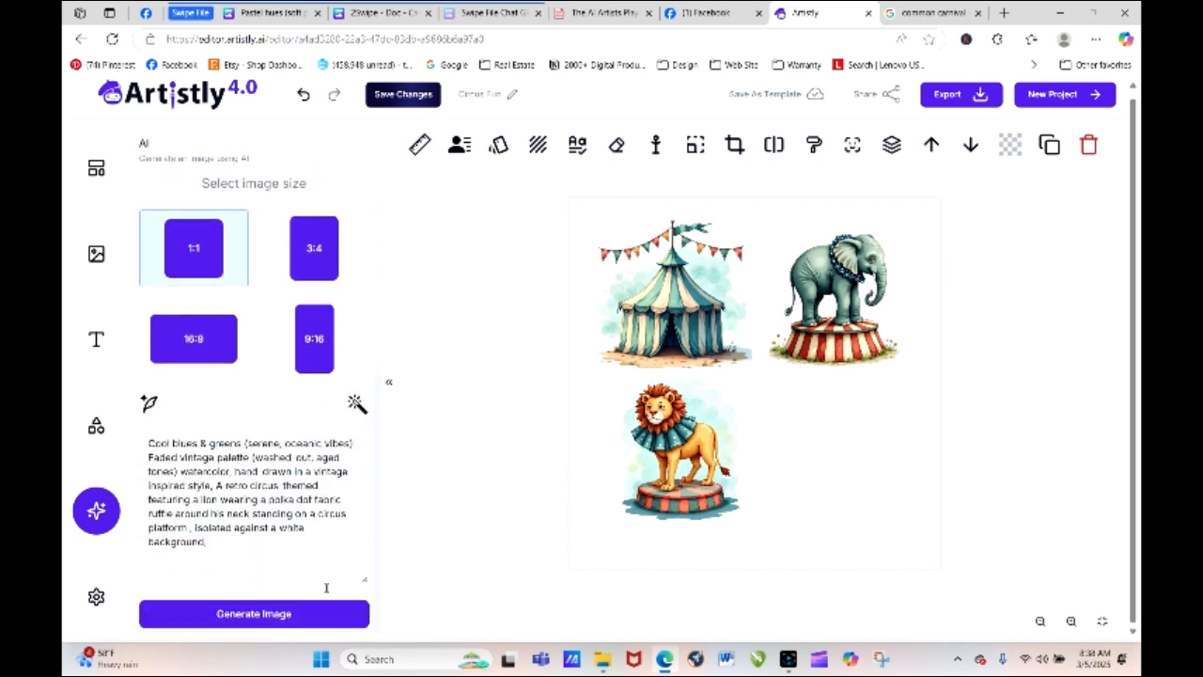
{"action": "left_click", "coordinate": [278, 614]}
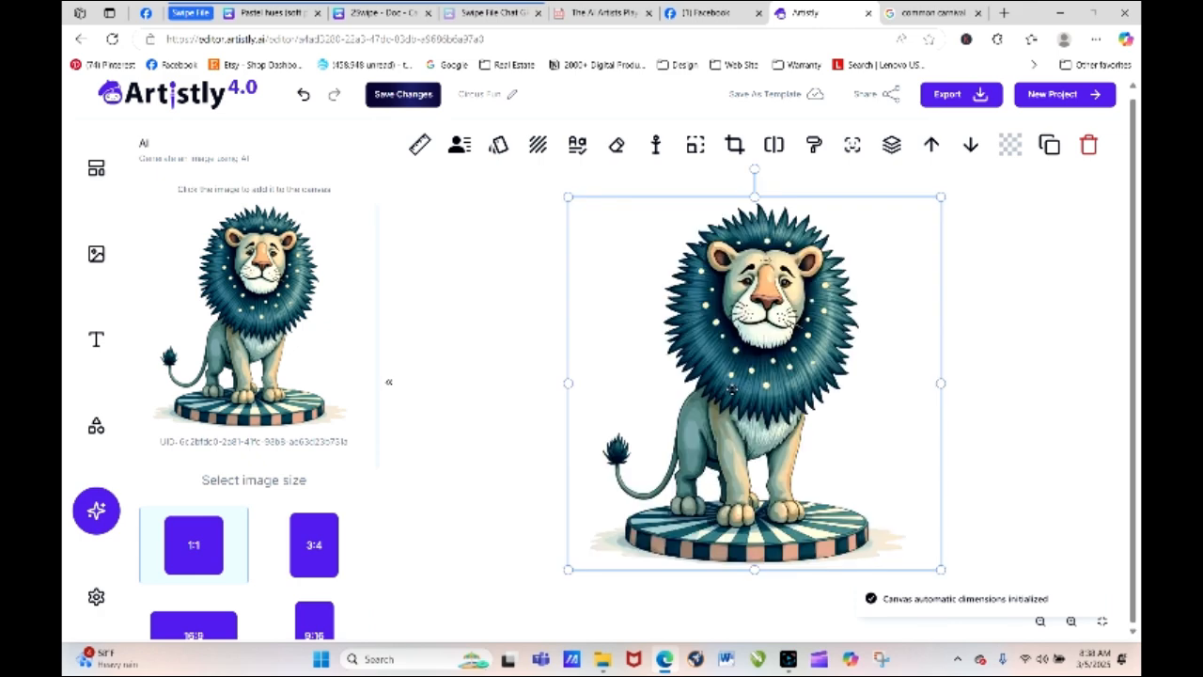
{"action": "left_click_drag", "start_coordinate": [569, 198], "coordinate": [830, 430]}
{"action": "left_click_drag", "start_coordinate": [898, 519], "coordinate": [833, 461]}
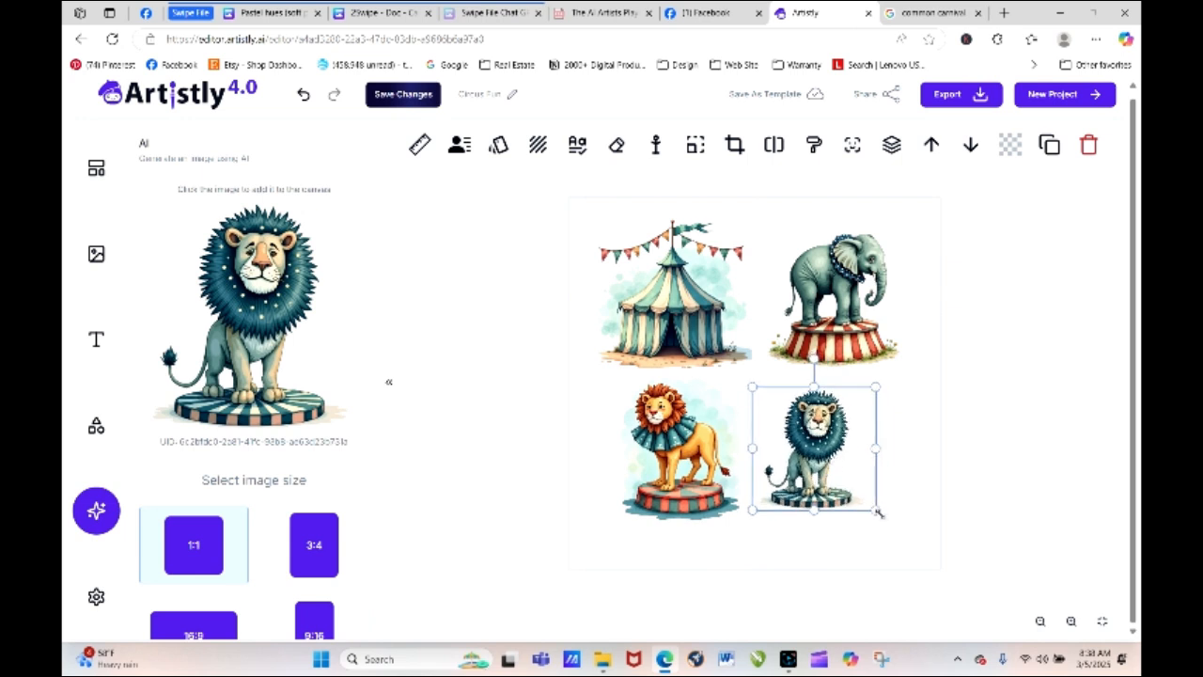
{"action": "left_click_drag", "start_coordinate": [876, 511], "coordinate": [887, 520]}
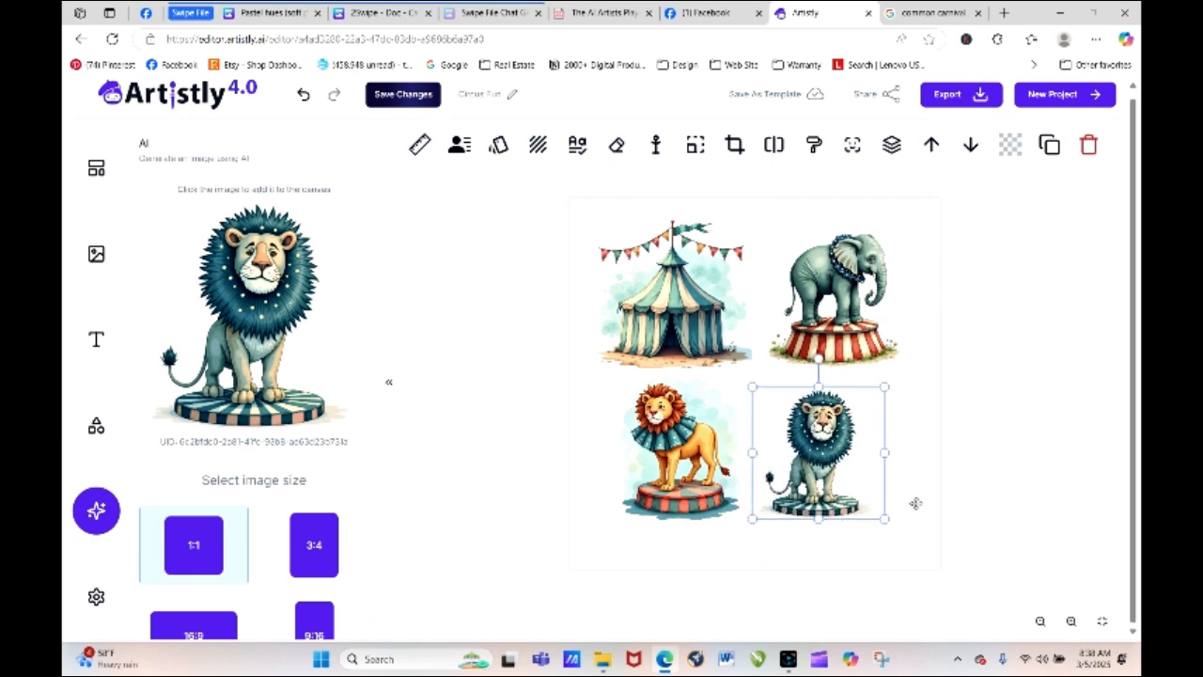
{"action": "left_click", "coordinate": [910, 498]}
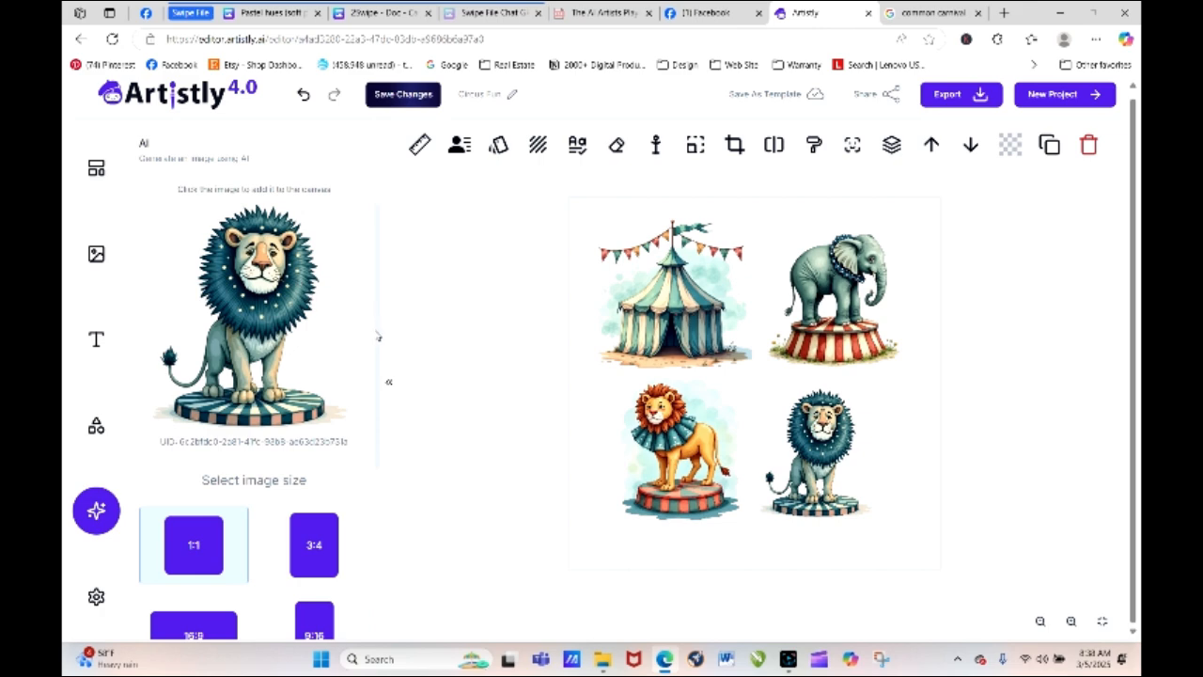
Generate a third lion from the same prompt, shrink it to a small image and place it between the tent top and the elephant.
{"action": "scroll", "coordinate": [385, 423], "scroll_direction": "down", "scroll_amount": 2}
{"action": "scroll", "coordinate": [388, 452], "scroll_direction": "down", "scroll_amount": 2}
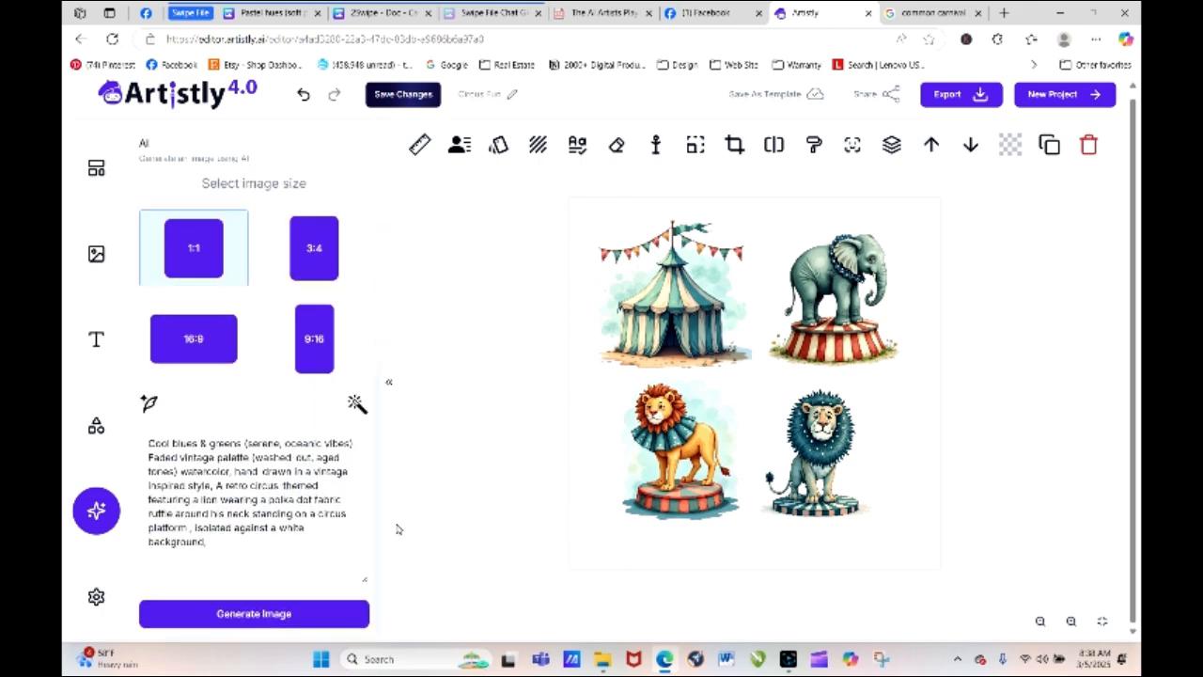
{"action": "left_click", "coordinate": [272, 612]}
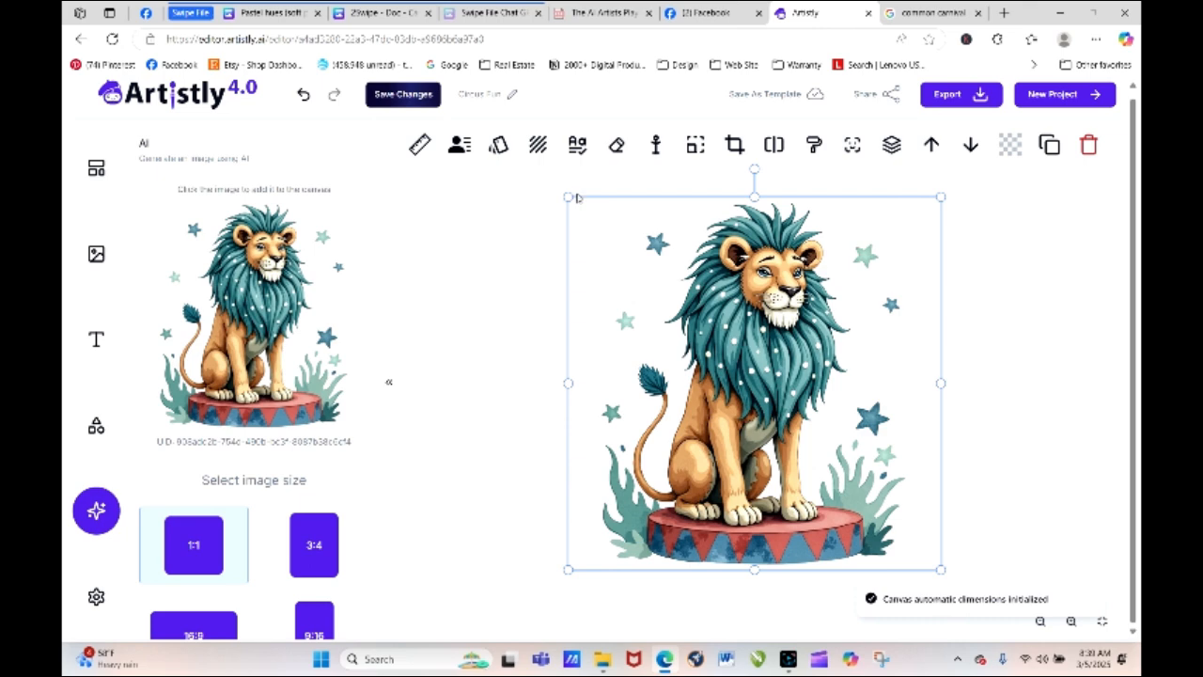
{"action": "left_click_drag", "start_coordinate": [567, 196], "coordinate": [812, 441]}
{"action": "mouse_move", "coordinate": [873, 488]}
{"action": "left_mouse_down"}
{"action": "mouse_move", "coordinate": [883, 432]}
{"action": "mouse_move", "coordinate": [922, 426]}
{"action": "mouse_move", "coordinate": [810, 436]}
{"action": "mouse_move", "coordinate": [869, 494]}
{"action": "left_mouse_up"}
{"action": "left_click_drag", "start_coordinate": [912, 539], "coordinate": [765, 252]}
Shrink the second lion and place it directly below the small third lion, and shift the orange-maned lion slightly left.
{"action": "left_click", "coordinate": [804, 416]}
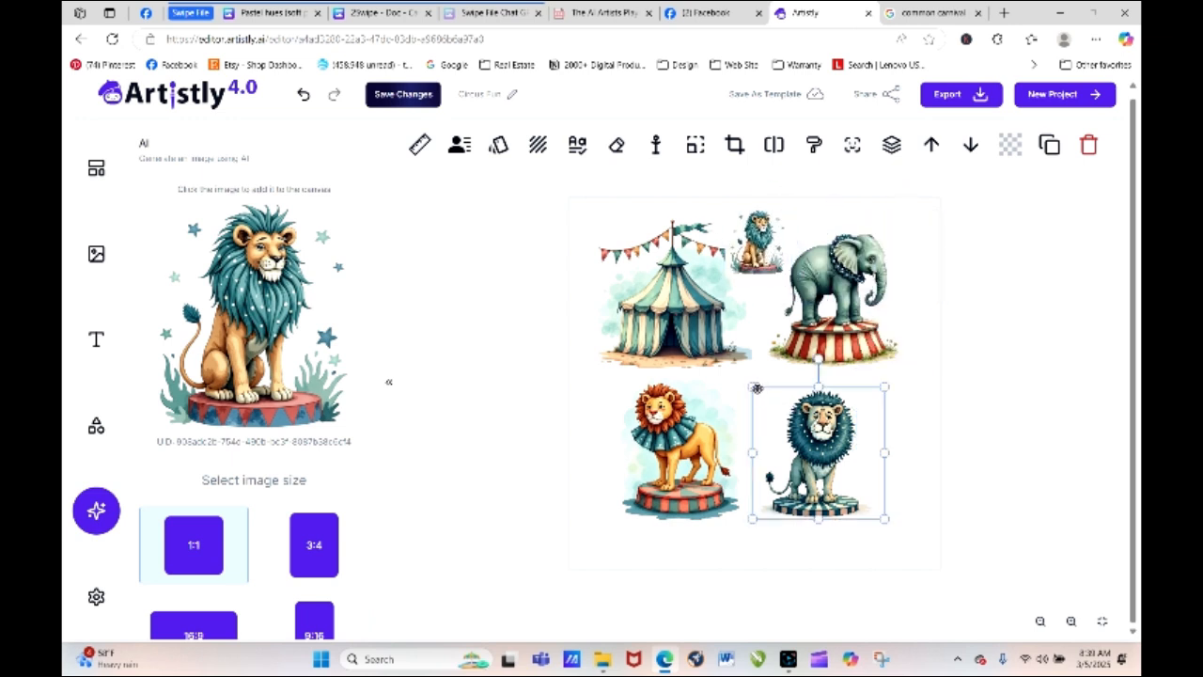
{"action": "left_click_drag", "start_coordinate": [769, 399], "coordinate": [824, 457]}
{"action": "left_click_drag", "start_coordinate": [870, 517], "coordinate": [772, 330]}
{"action": "left_click_drag", "start_coordinate": [681, 480], "coordinate": [656, 478]}
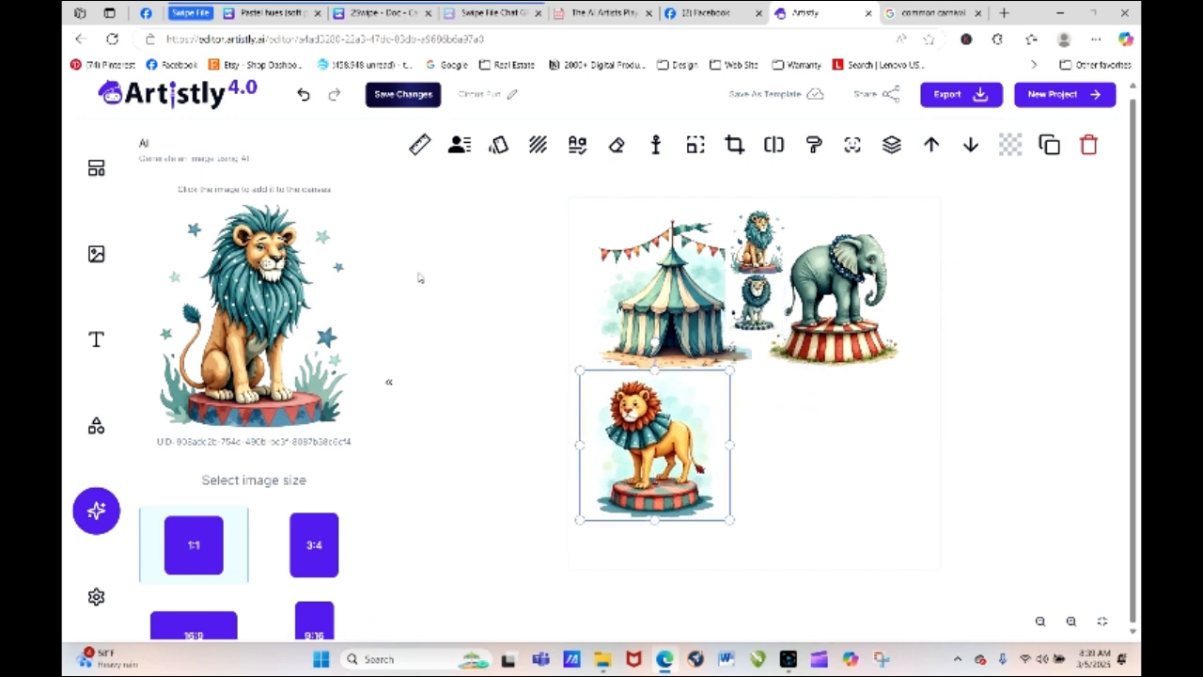
Delete "standing on a circus platform" and the leftover space before the comma from the lion prompt.
{"action": "scroll", "coordinate": [377, 244], "scroll_direction": "down", "scroll_amount": 3}
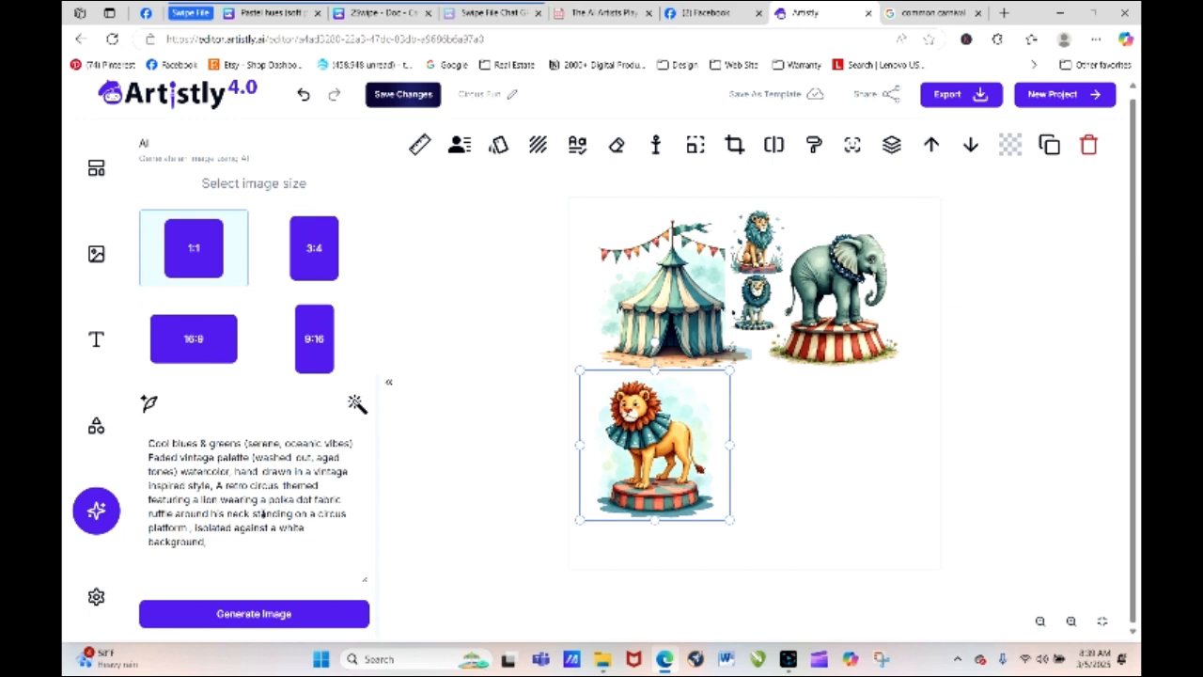
{"action": "left_click_drag", "start_coordinate": [252, 514], "coordinate": [192, 529]}
{"action": "key", "text": "BackSpace"}
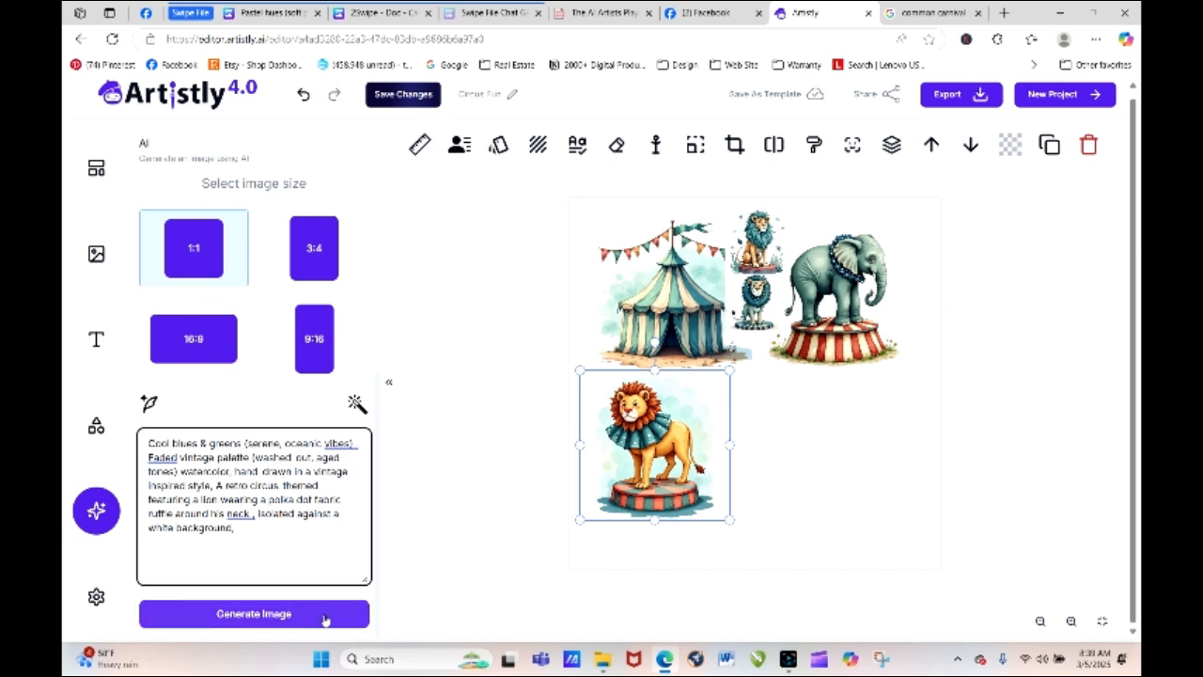
{"action": "key", "text": "BackSpace"}
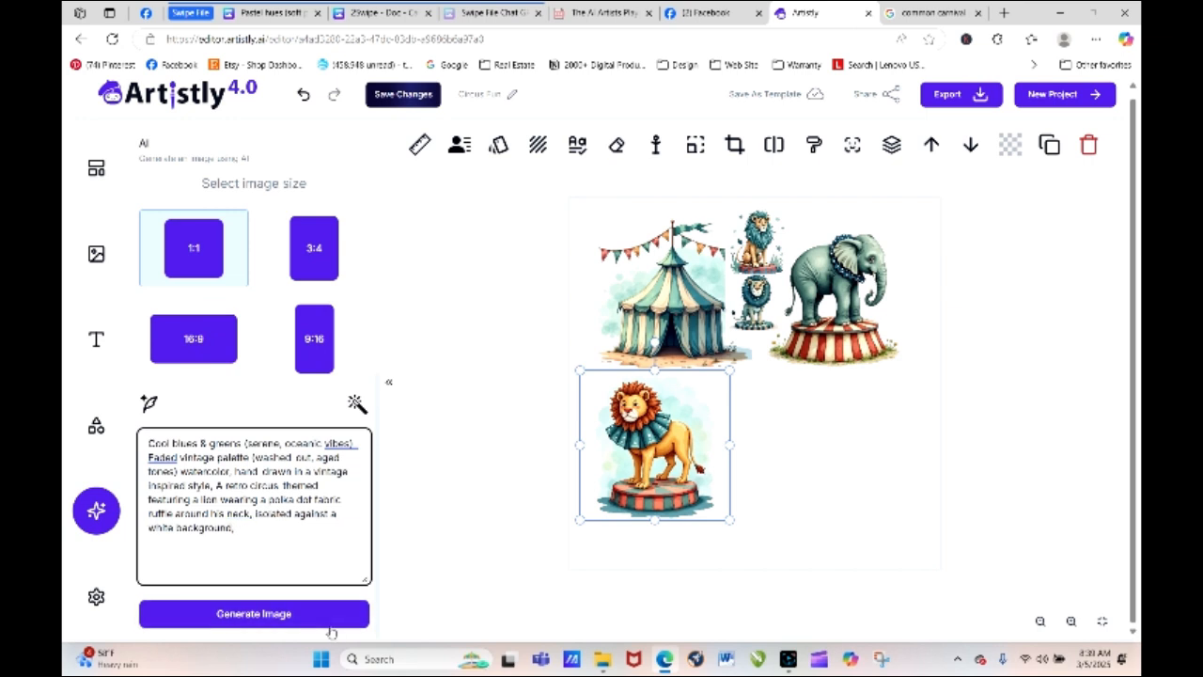
Generate a lion from the shortened prompt, shrink it to less than half size and move it to the middle of the canvas.
{"action": "left_click", "coordinate": [331, 622]}
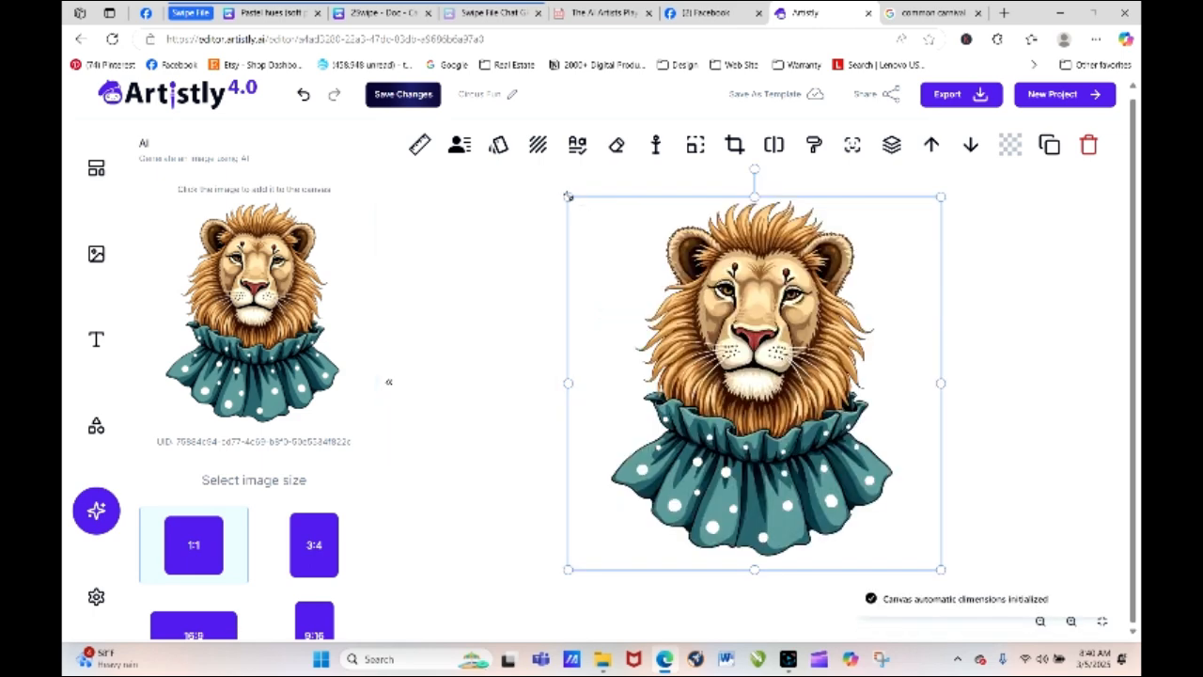
{"action": "left_click_drag", "start_coordinate": [569, 197], "coordinate": [784, 411]}
{"action": "scroll", "coordinate": [376, 319], "scroll_direction": "down", "scroll_amount": 3}
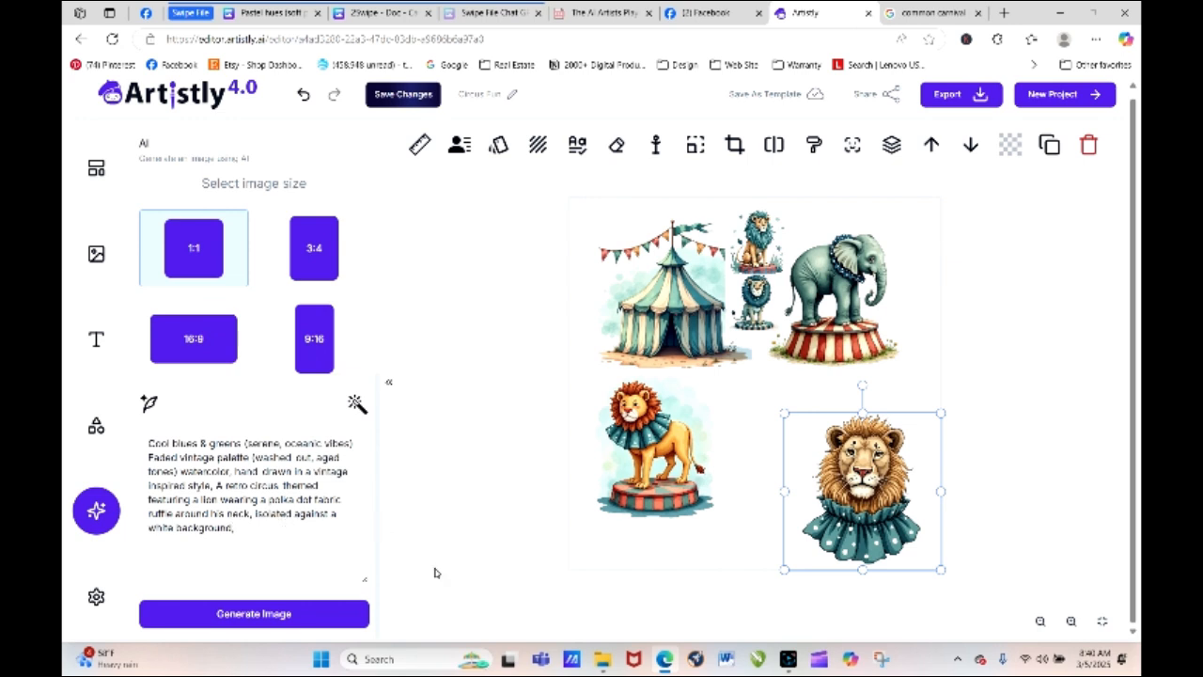
{"action": "left_click_drag", "start_coordinate": [916, 516], "coordinate": [828, 404]}
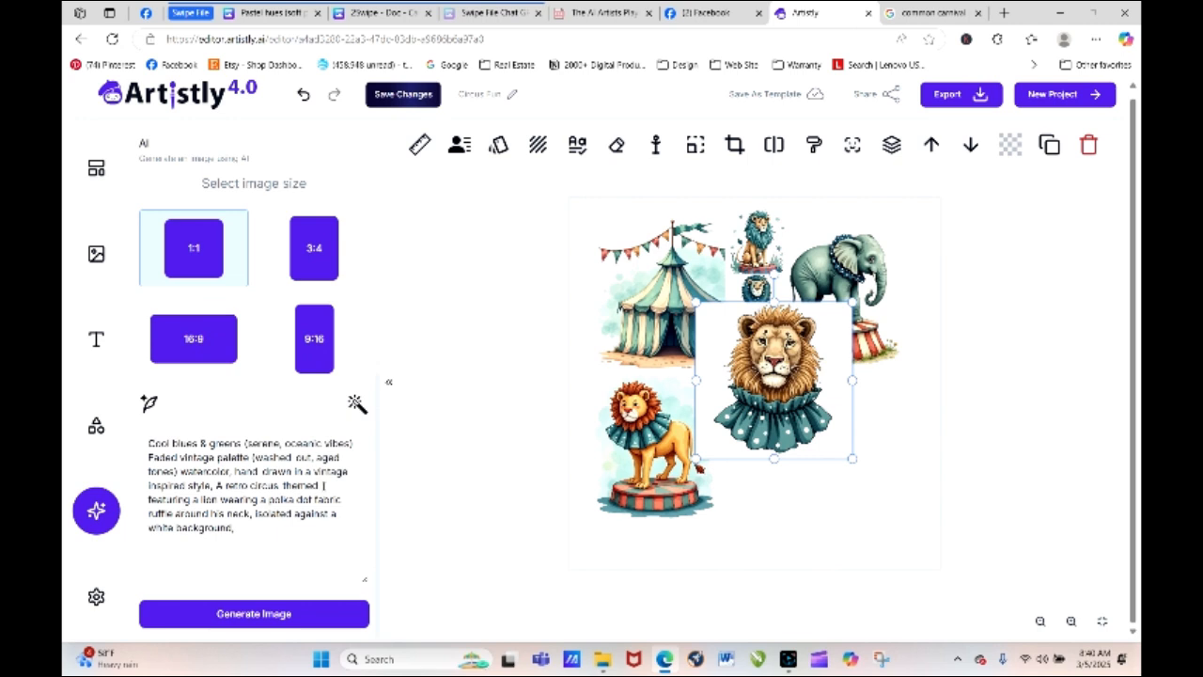
Change "themed" to "theme" in the lion prompt and add "standing in a patch of grass" after "neck".
{"action": "left_click", "coordinate": [323, 486]}
{"action": "key", "text": "BackSpace"}
{"action": "key", "text": "BackSpace"}
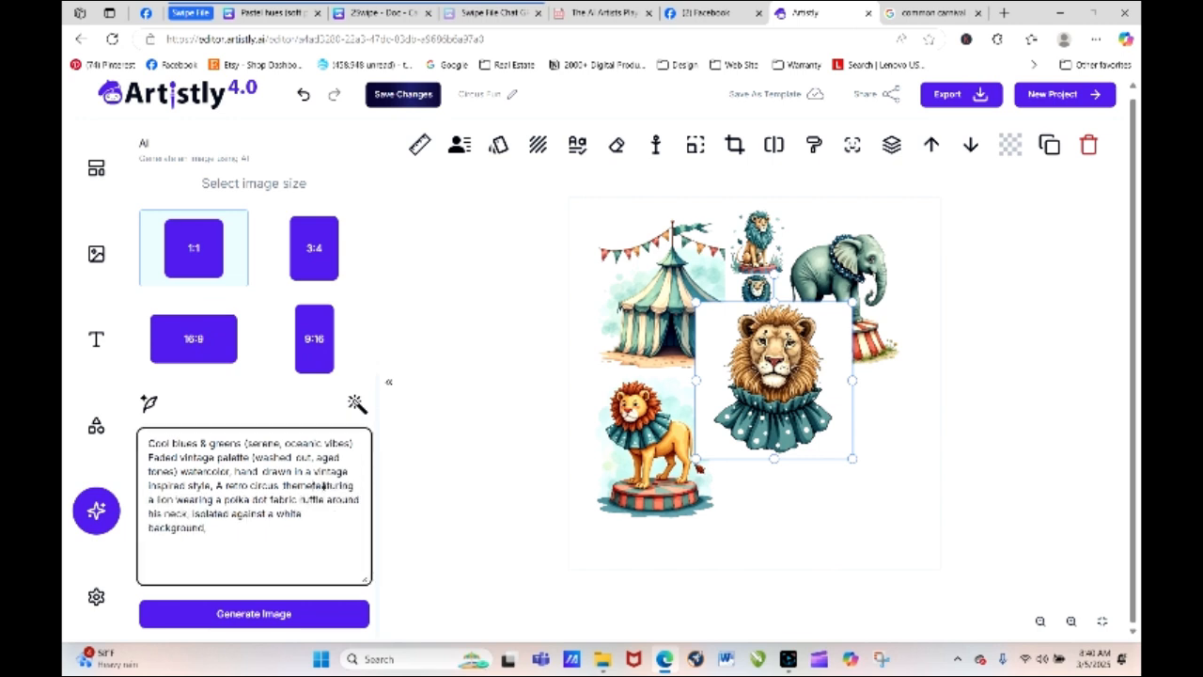
{"action": "type", "text": ","}
{"action": "key", "text": "BackSpace"}
{"action": "key", "text": "BackSpace"}
{"action": "type", "text": "standing"}
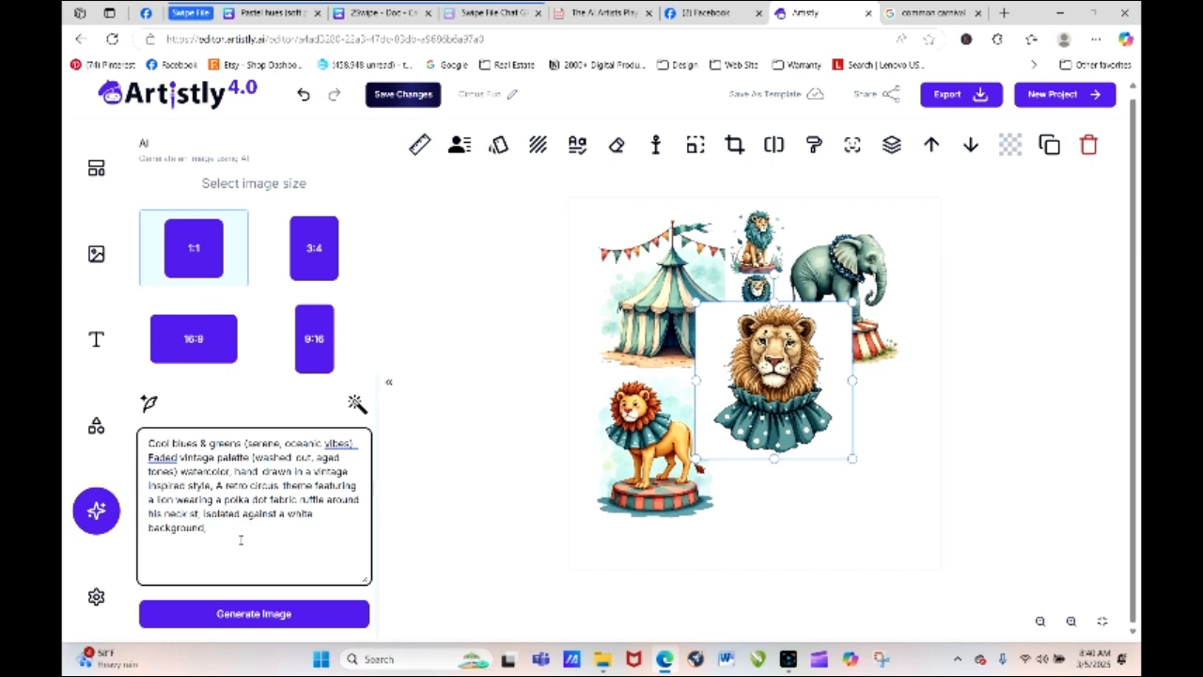
{"action": "type", "text": " in a patri"}
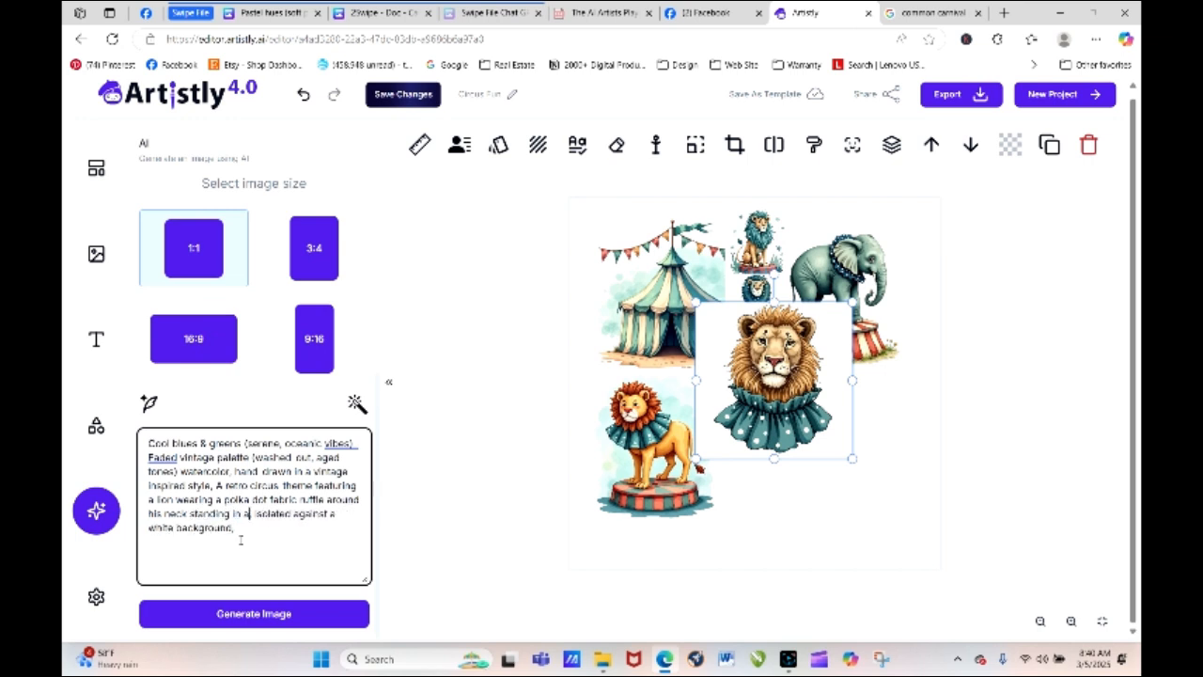
{"action": "key", "text": "BackSpace"}
{"action": "key", "text": "BackSpace"}
{"action": "type", "text": "ch of"}
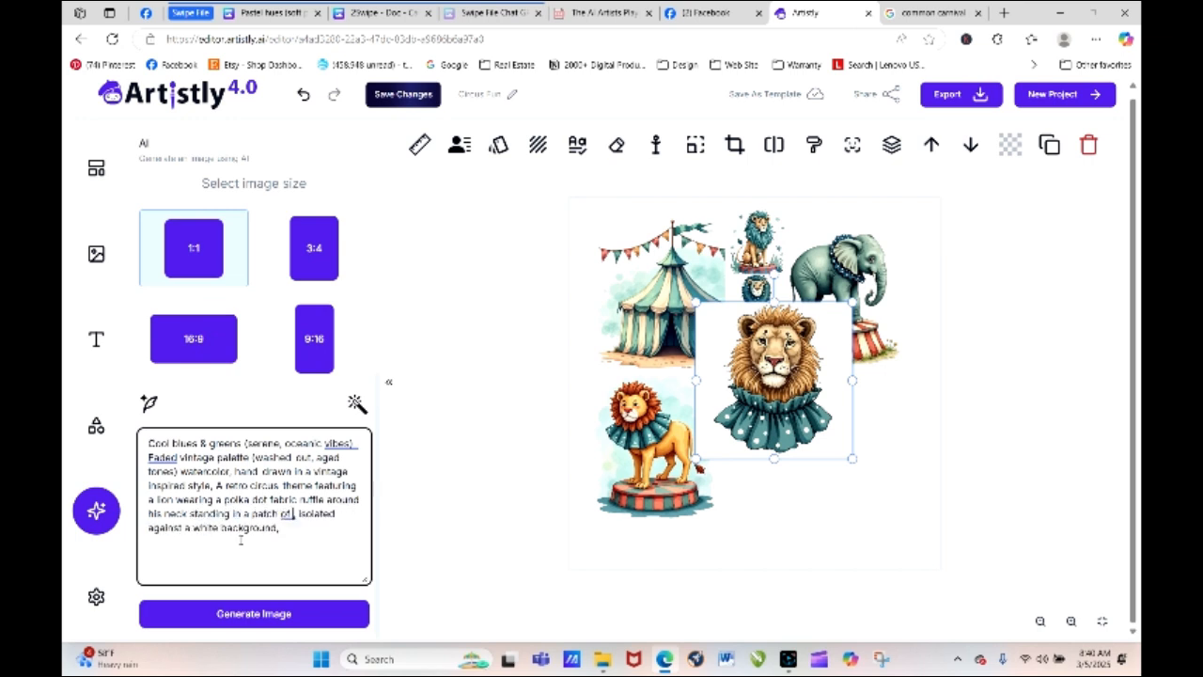
{"action": "type", "text": " grass"}
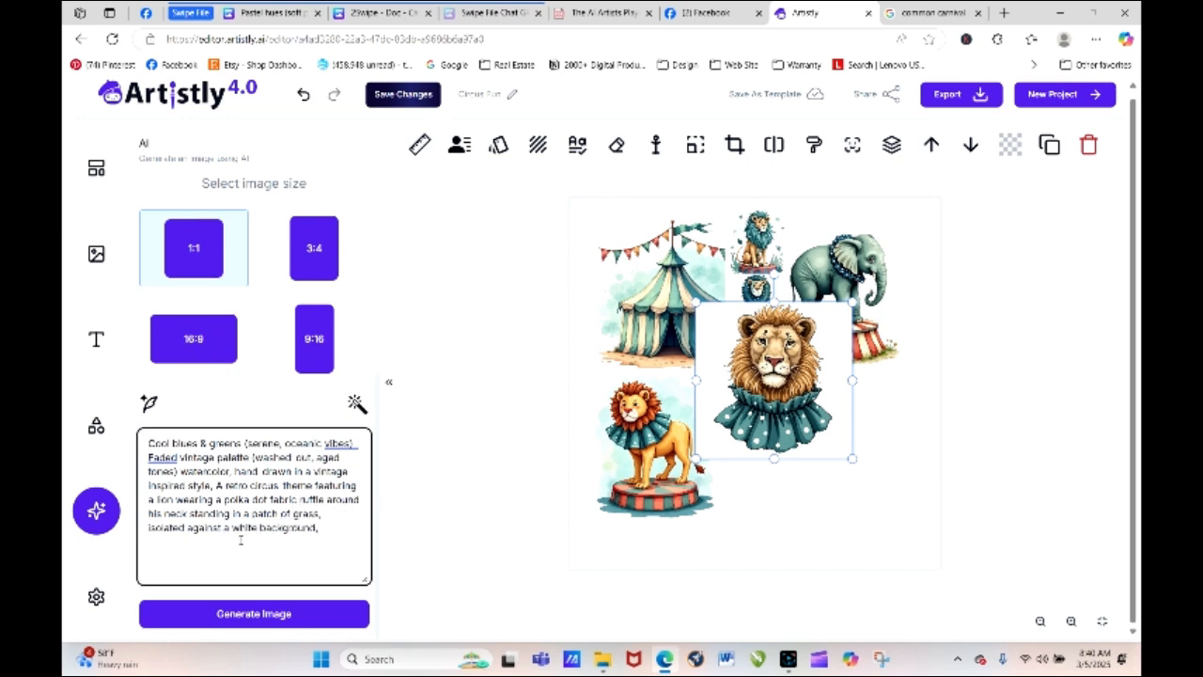
Generate a lion from the revised prompt, and shrink the ruffled lion head and place it below the two small lions.
{"action": "left_click", "coordinate": [269, 613]}
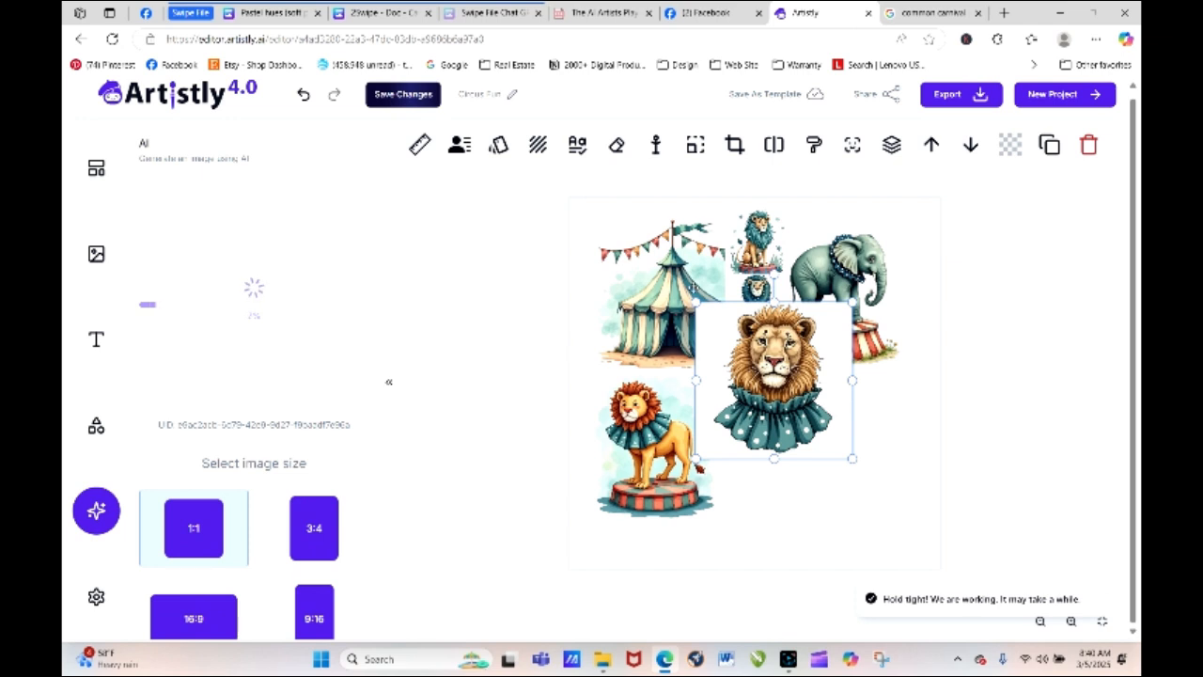
{"action": "left_click_drag", "start_coordinate": [695, 303], "coordinate": [790, 393]}
{"action": "left_click_drag", "start_coordinate": [821, 437], "coordinate": [756, 380]}
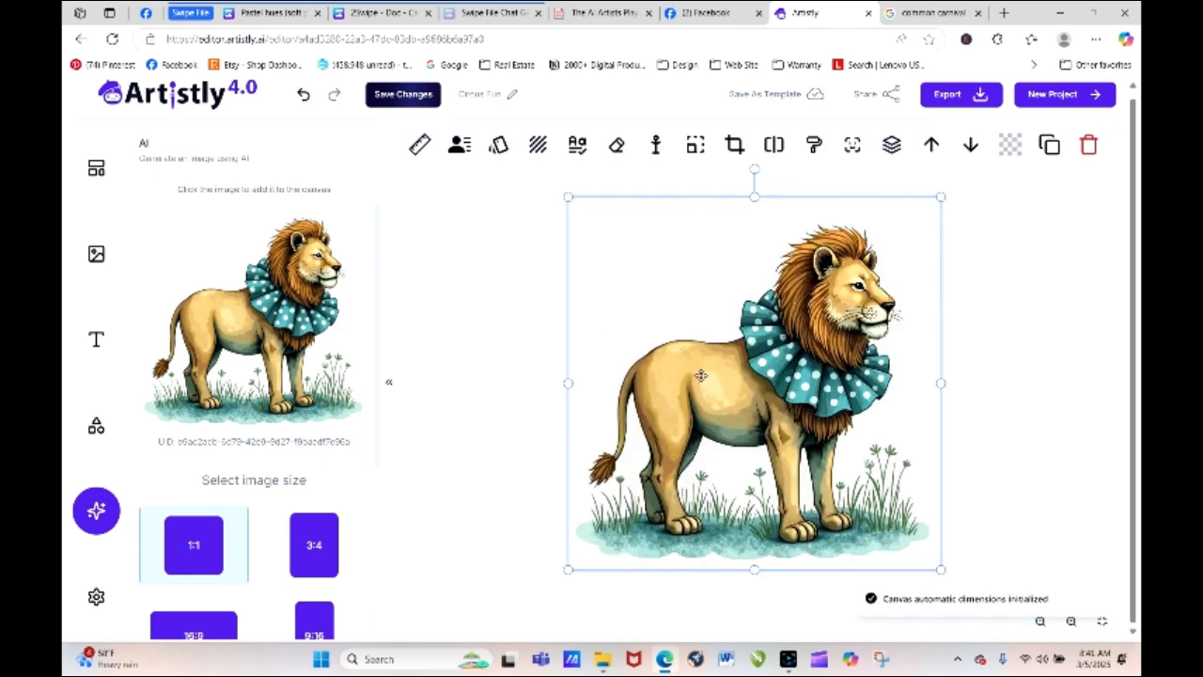
Shrink the new grass lion, place it beside the orange-maned lion, and shift the elephant slightly right.
{"action": "left_click_drag", "start_coordinate": [568, 198], "coordinate": [832, 462]}
{"action": "left_click_drag", "start_coordinate": [890, 512], "coordinate": [851, 428]}
{"action": "left_click", "coordinate": [851, 339]}
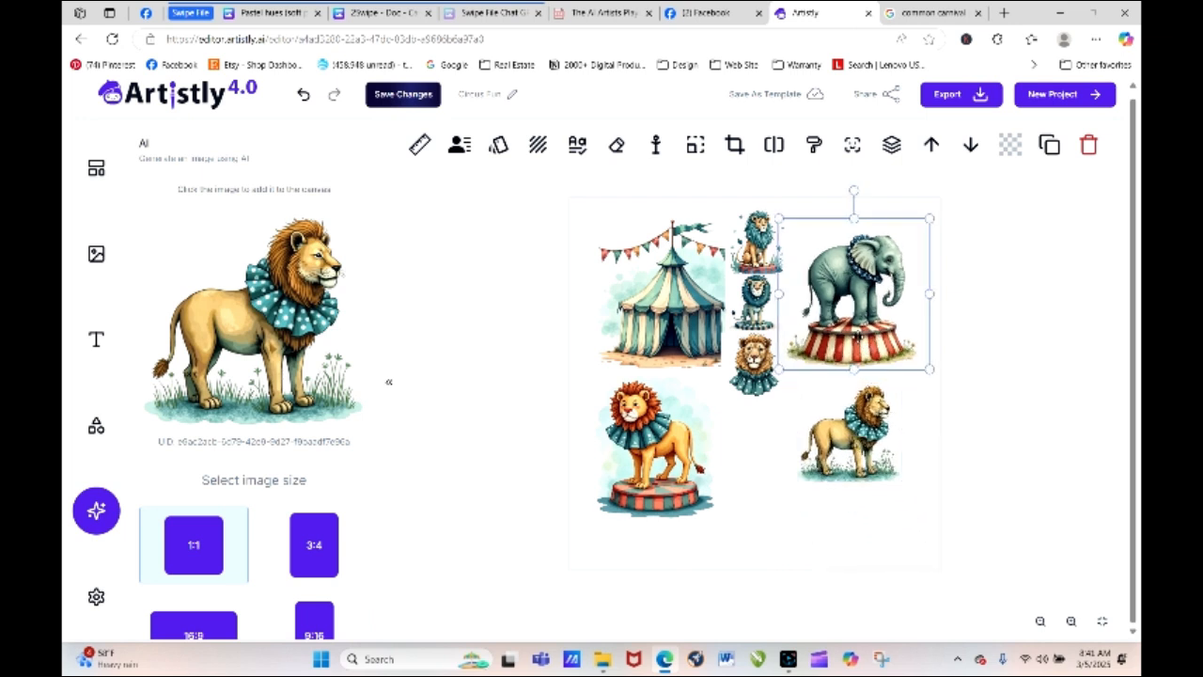
{"action": "left_click", "coordinate": [1000, 450]}
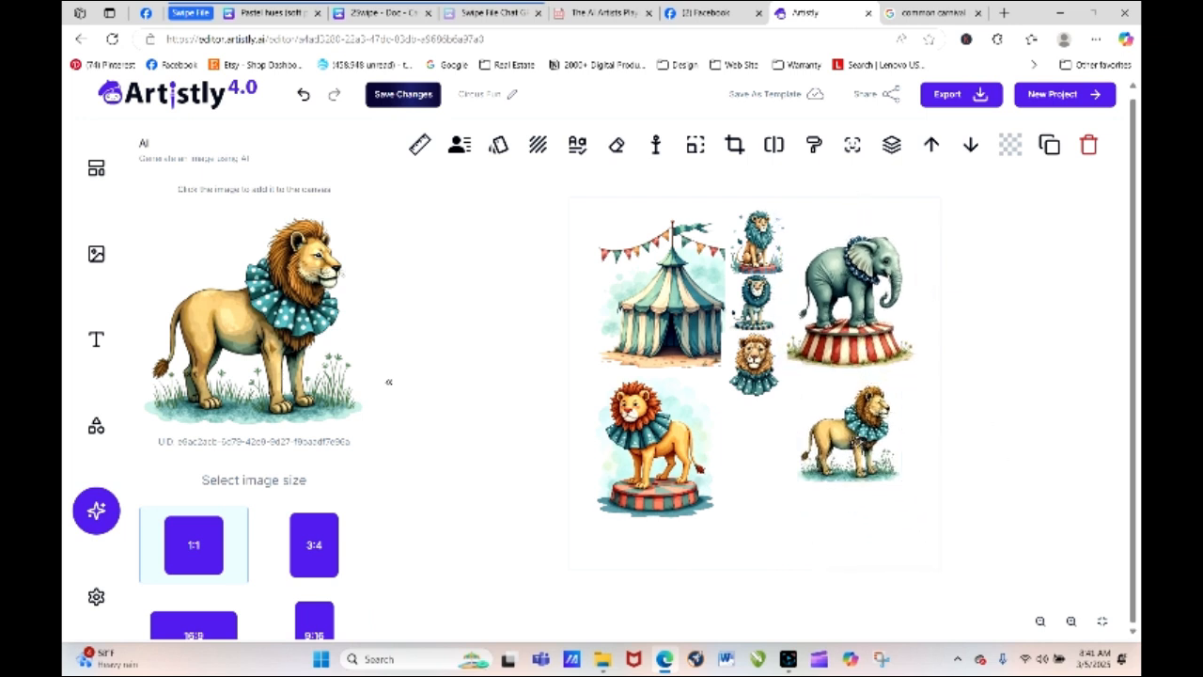
{"action": "left_click_drag", "start_coordinate": [857, 437], "coordinate": [785, 465]}
{"action": "left_click", "coordinate": [451, 413]}
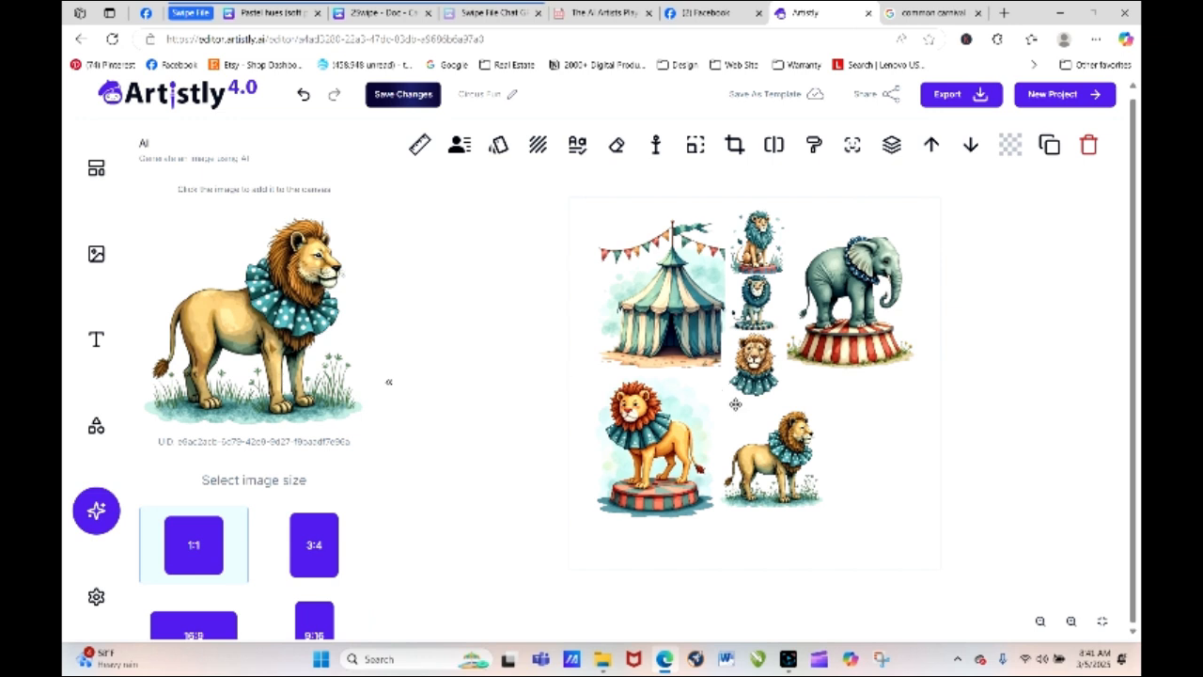
Move the grass lion over the tent and the orange-maned lion over the elephant.
{"action": "left_click_drag", "start_coordinate": [775, 456], "coordinate": [635, 270]}
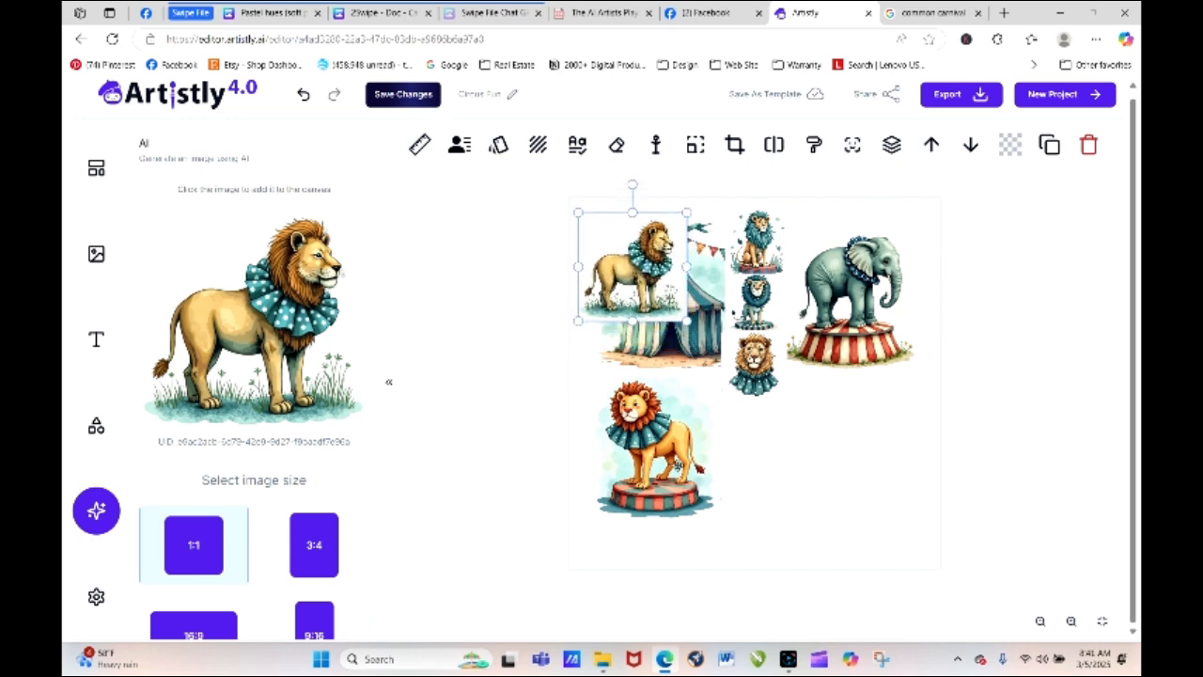
{"action": "left_click", "coordinate": [679, 481]}
{"action": "left_click_drag", "start_coordinate": [678, 481], "coordinate": [951, 309]}
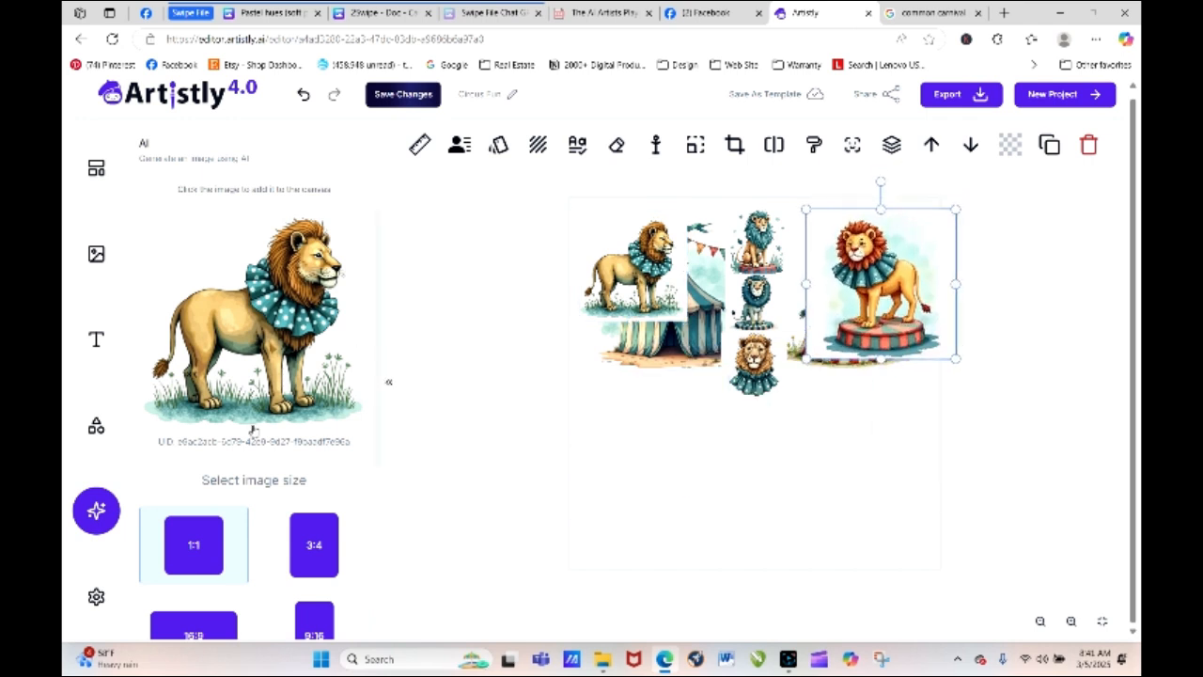
Copy "Loose, expressive strokes (freeform, artistic energy)" from the Brush Strokes list in the Canva document and return to Artistly.
{"action": "scroll", "coordinate": [380, 520], "scroll_direction": "down", "scroll_amount": 3}
{"action": "scroll", "coordinate": [381, 519], "scroll_direction": "down", "scroll_amount": 1}
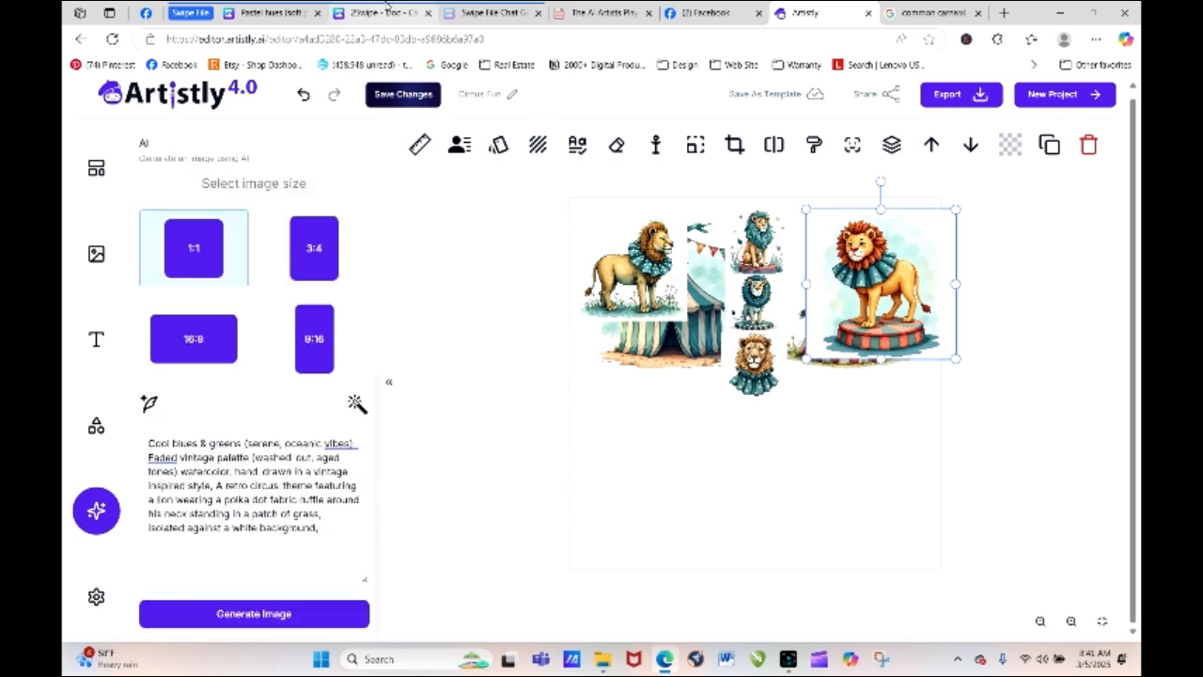
{"action": "left_click", "coordinate": [269, 13]}
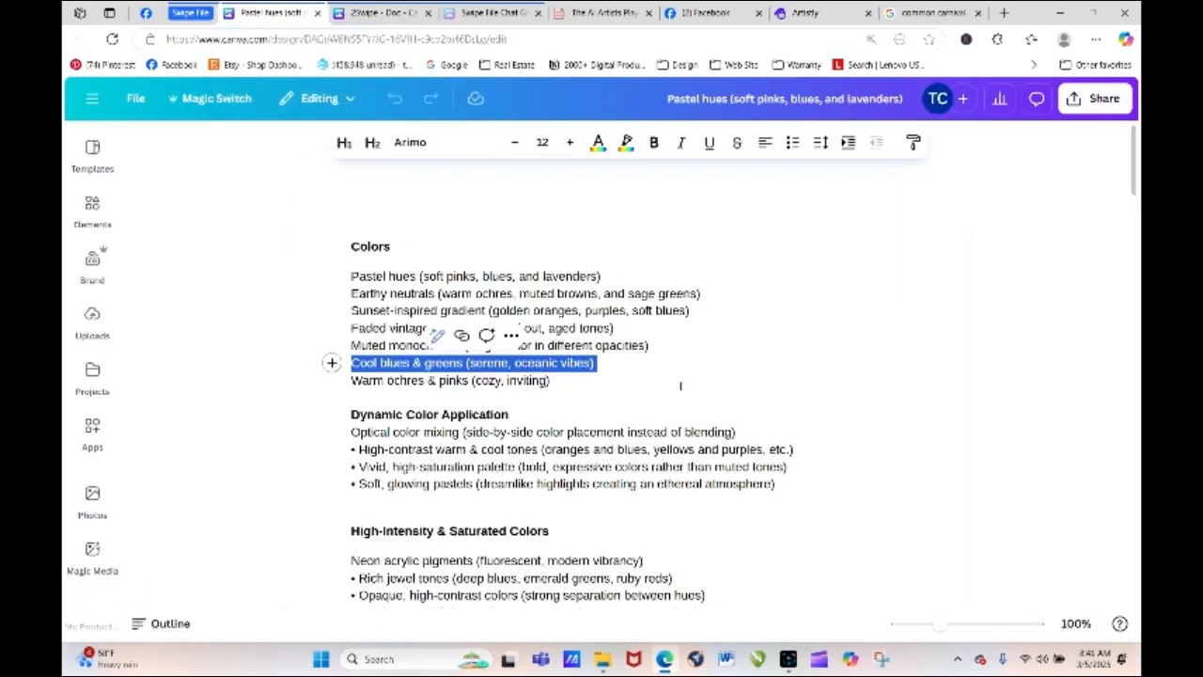
{"action": "left_click", "coordinate": [771, 299]}
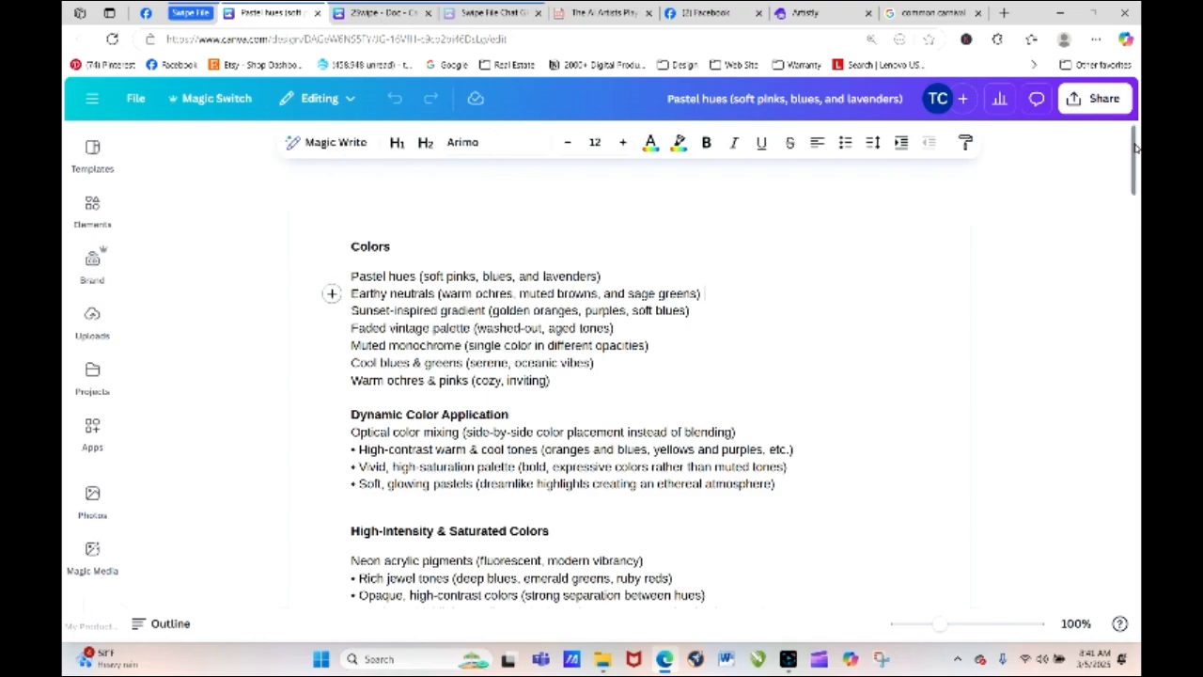
{"action": "left_click_drag", "start_coordinate": [1136, 148], "coordinate": [1139, 275]}
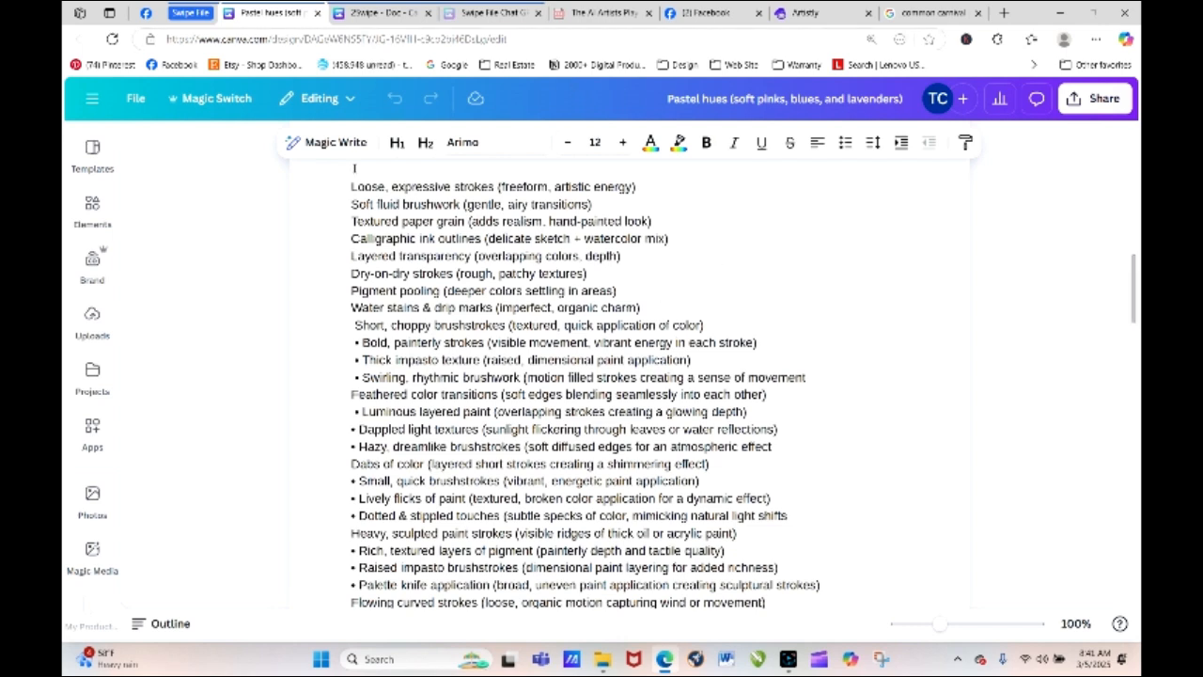
{"action": "left_click_drag", "start_coordinate": [346, 187], "coordinate": [655, 185]}
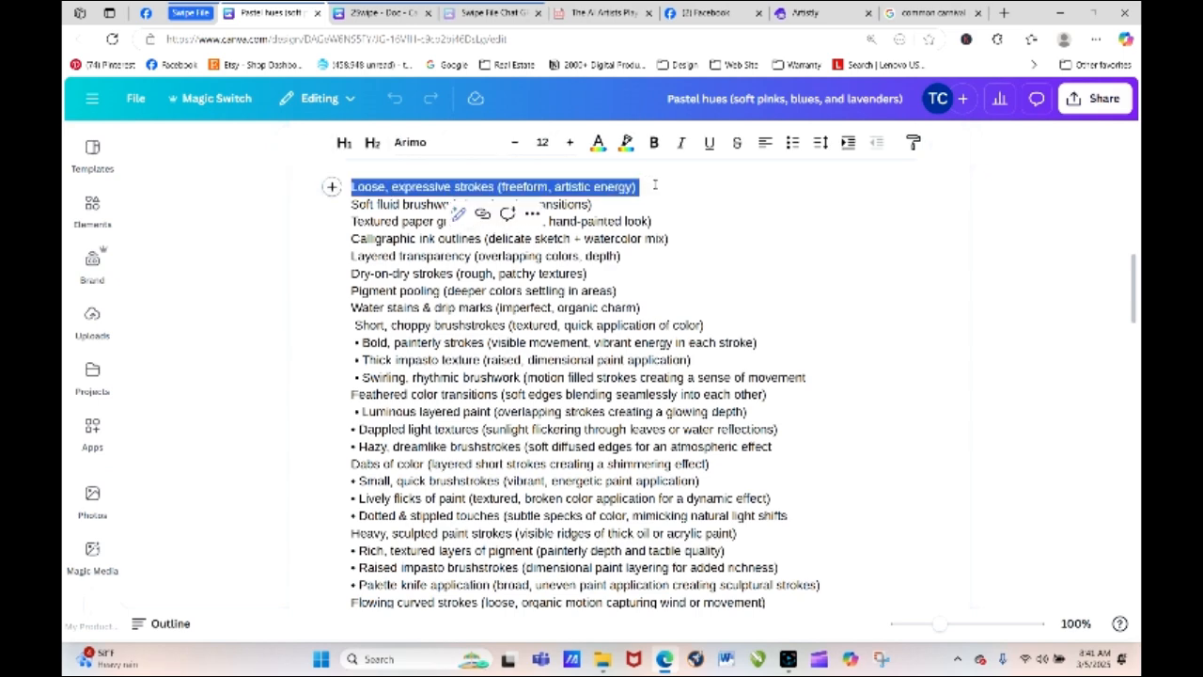
{"action": "right_click", "coordinate": [621, 186]}
{"action": "left_click", "coordinate": [665, 291]}
{"action": "left_click", "coordinate": [783, 13]}
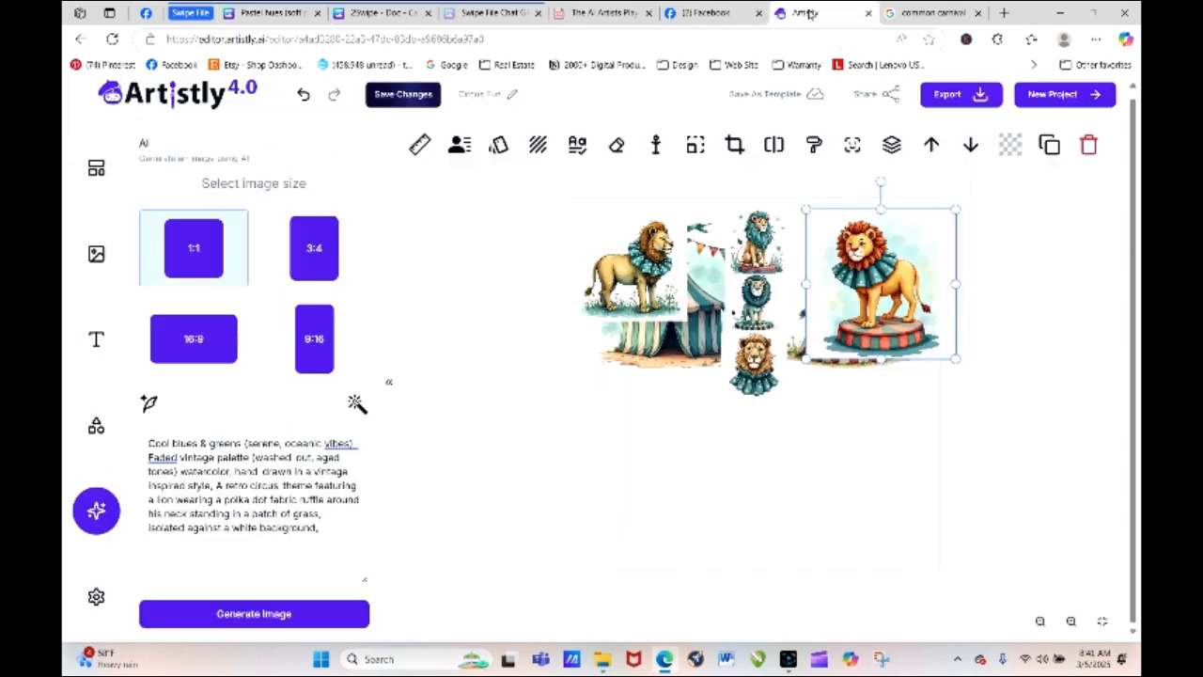
Paste the copied brush-stroke phrase at the end of the lion prompt, after "isolated against a white background,".
{"action": "left_click", "coordinate": [330, 542]}
{"action": "key", "text": "Return"}
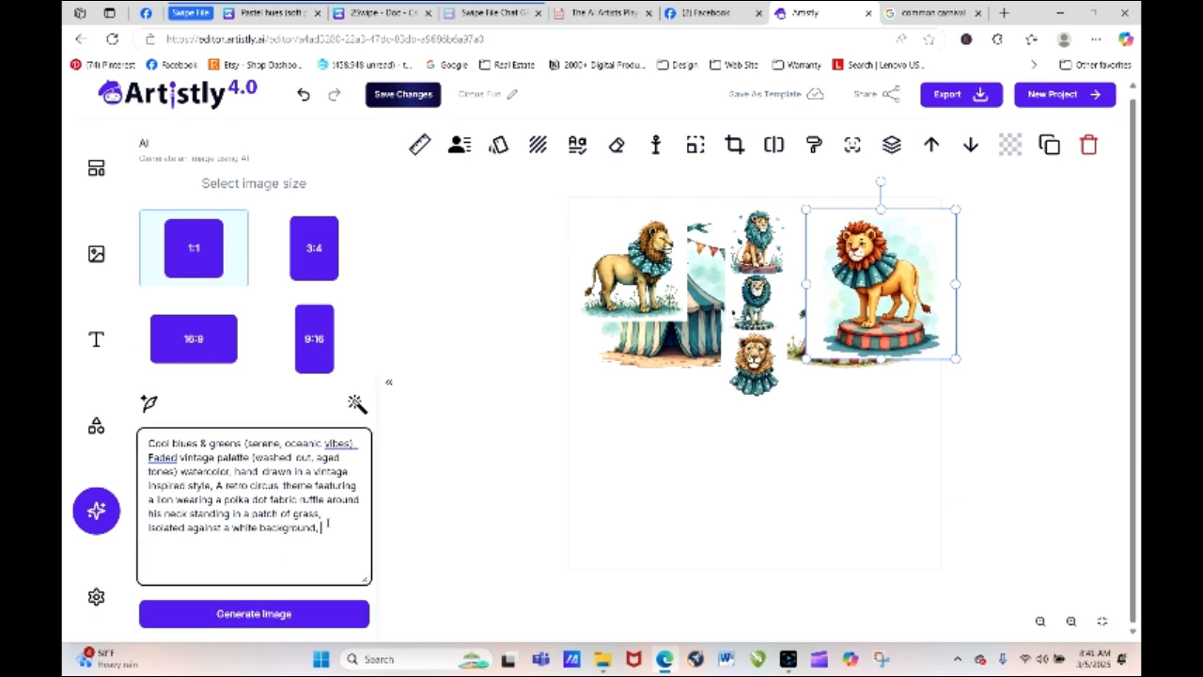
{"action": "right_click", "coordinate": [327, 524]}
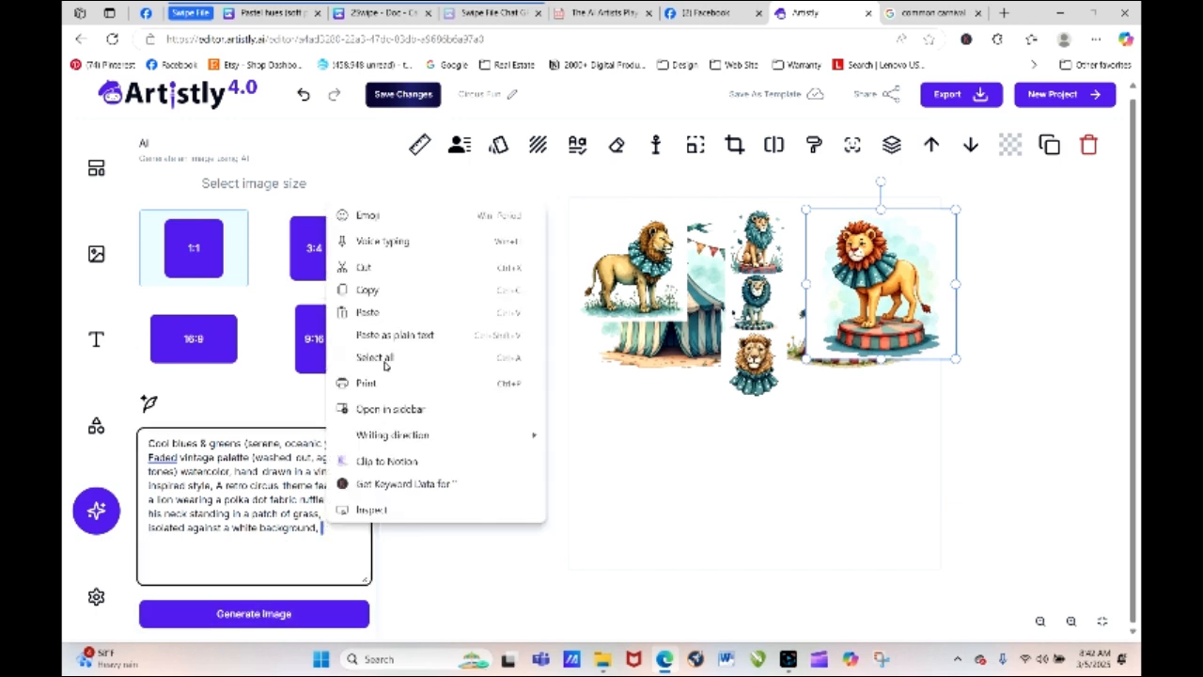
{"action": "left_click", "coordinate": [369, 312]}
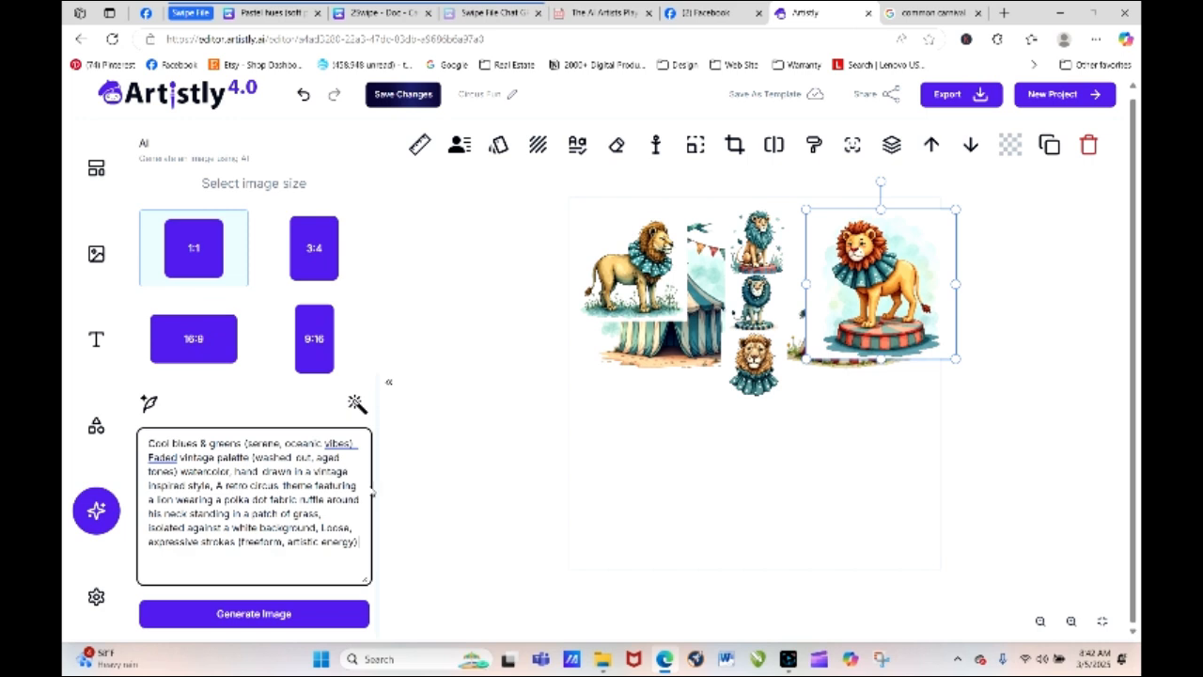
Generate a lion from the brush-stroke prompt, shrink it to a little over half size and place it over the tent area.
{"action": "left_click", "coordinate": [348, 620]}
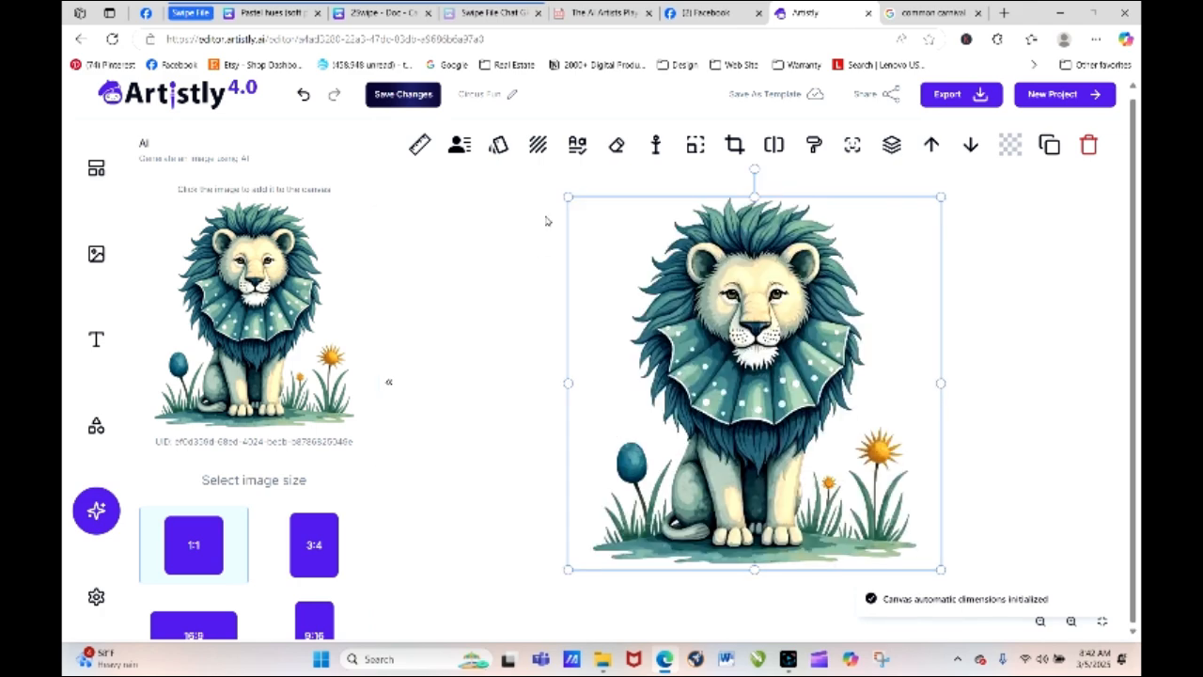
{"action": "left_click_drag", "start_coordinate": [568, 197], "coordinate": [529, 234]}
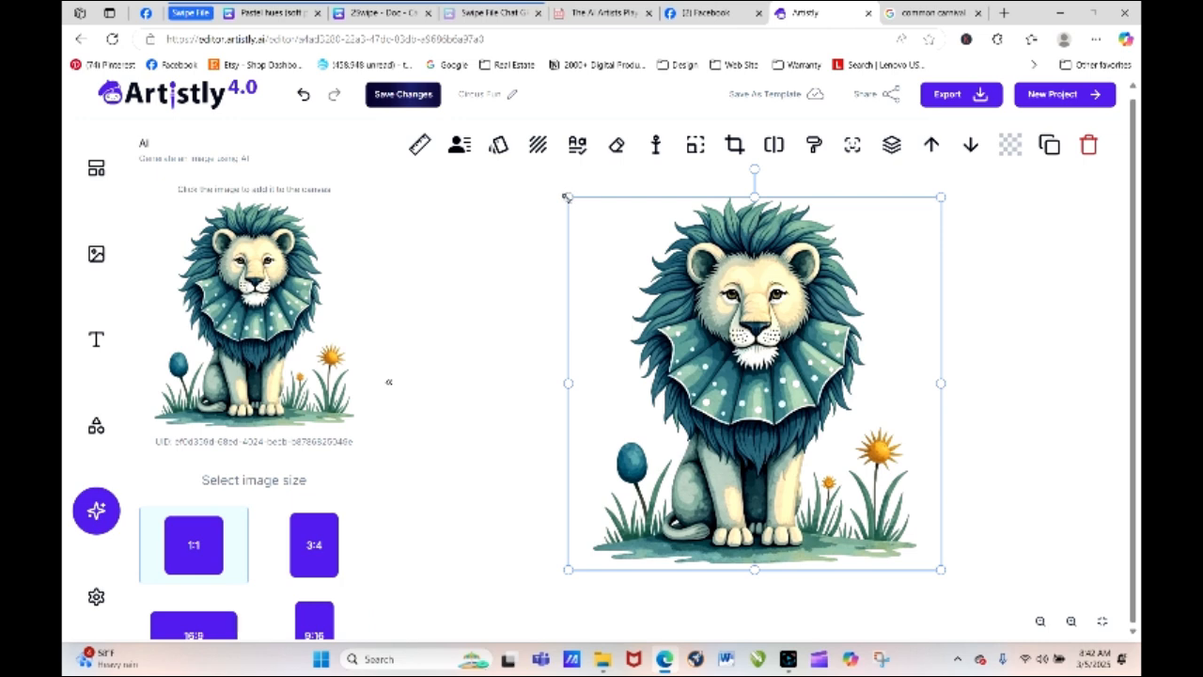
{"action": "left_click_drag", "start_coordinate": [566, 197], "coordinate": [712, 341]}
{"action": "left_click_drag", "start_coordinate": [801, 448], "coordinate": [662, 335]}
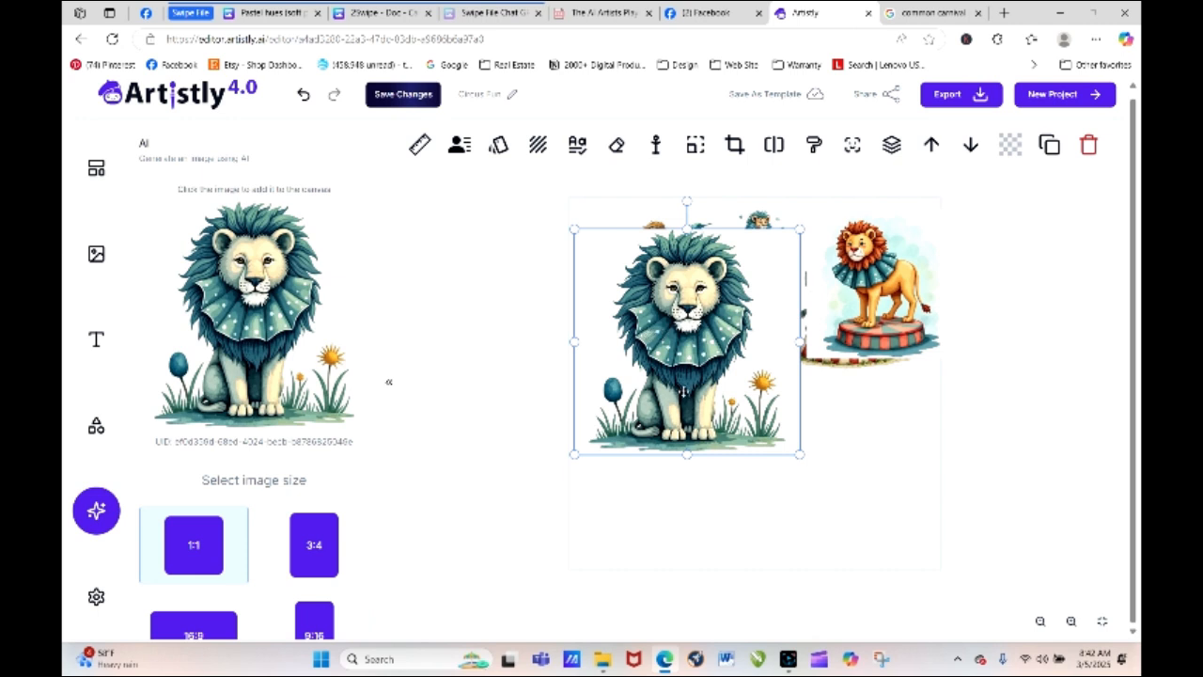
Generate a second lion from the brush-stroke prompt, shrink it to about half size and place it beside the large teal-maned lion.
{"action": "scroll", "coordinate": [381, 282], "scroll_direction": "down", "scroll_amount": 3}
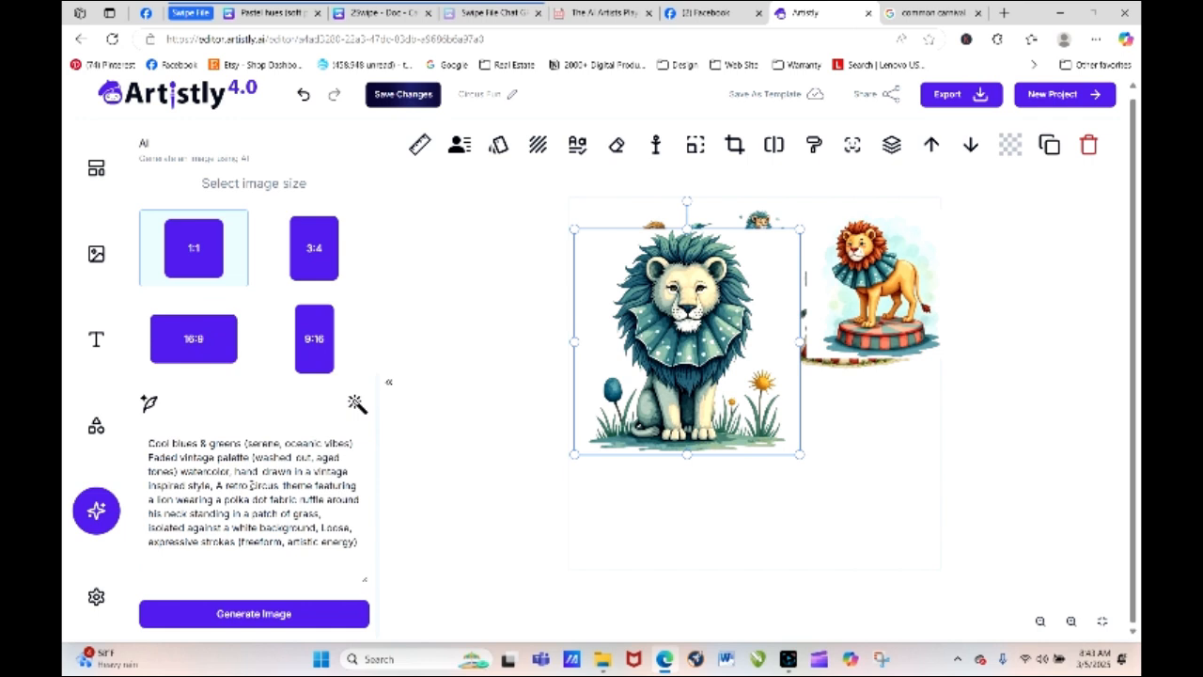
{"action": "left_click", "coordinate": [283, 615]}
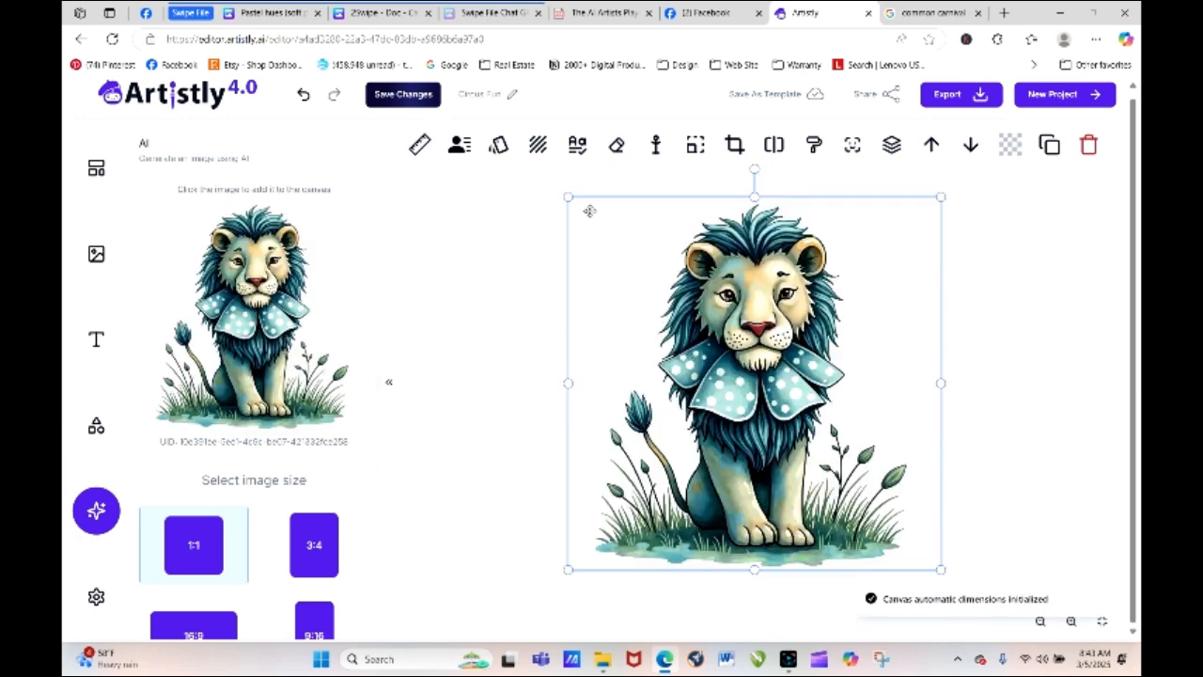
{"action": "left_click_drag", "start_coordinate": [569, 198], "coordinate": [768, 397]}
{"action": "left_click_drag", "start_coordinate": [854, 530], "coordinate": [850, 362]}
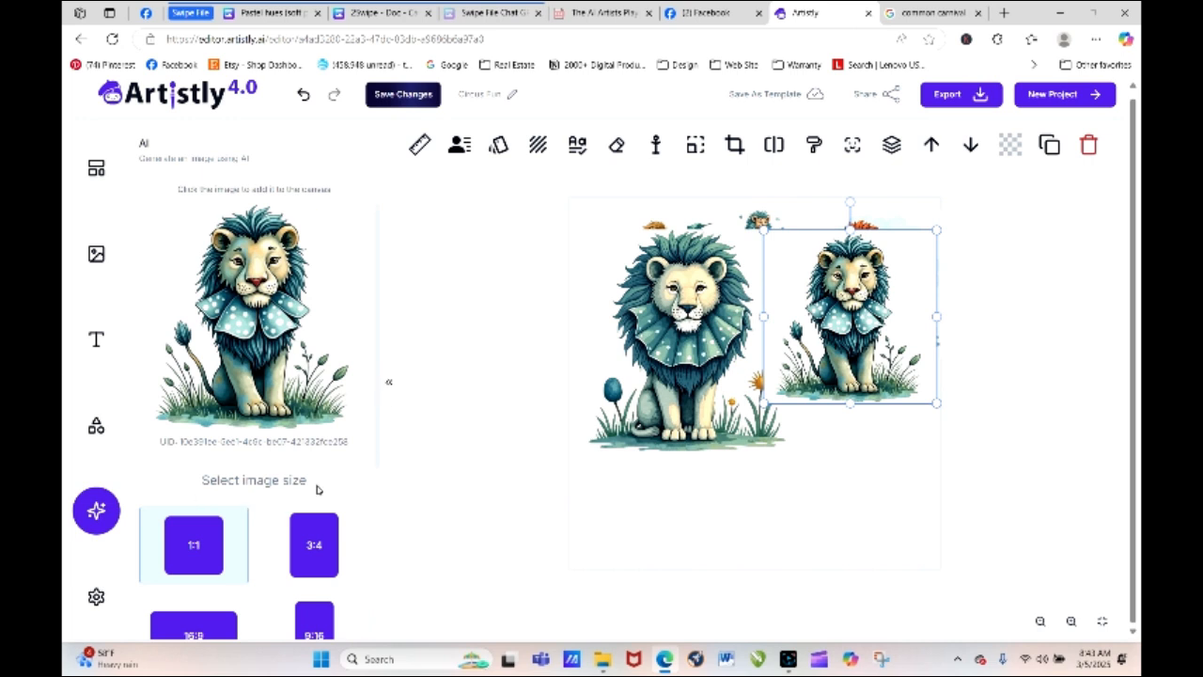
Generate a third lion from the unchanged brush-stroke prompt, and consult the Brush Strokes list in the Canva document.
{"action": "scroll", "coordinate": [371, 310], "scroll_direction": "down", "scroll_amount": 3}
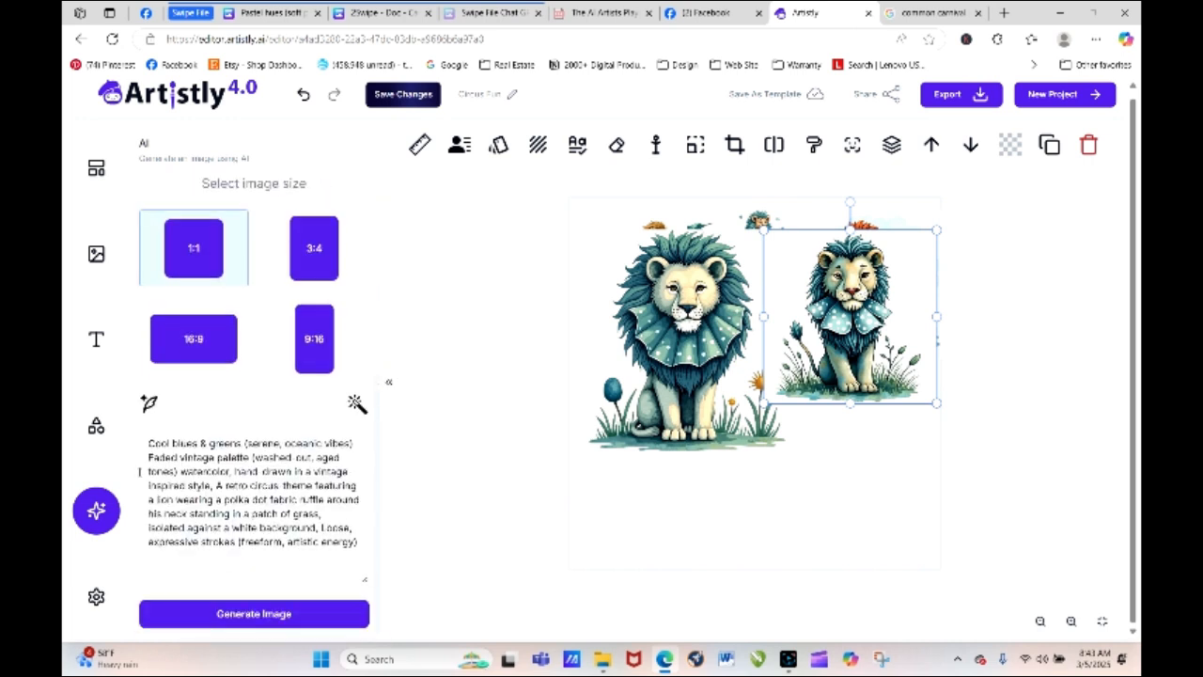
{"action": "left_click_drag", "start_coordinate": [146, 443], "coordinate": [365, 564]}
{"action": "left_click", "coordinate": [337, 622]}
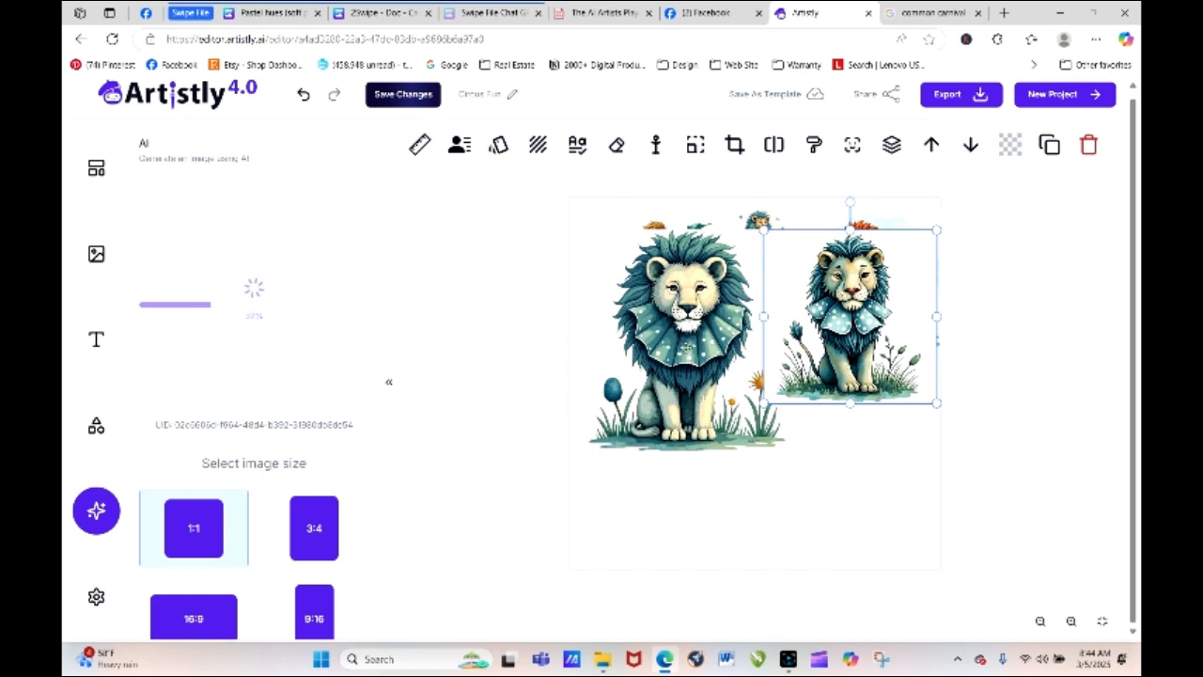
{"action": "left_click", "coordinate": [621, 263]}
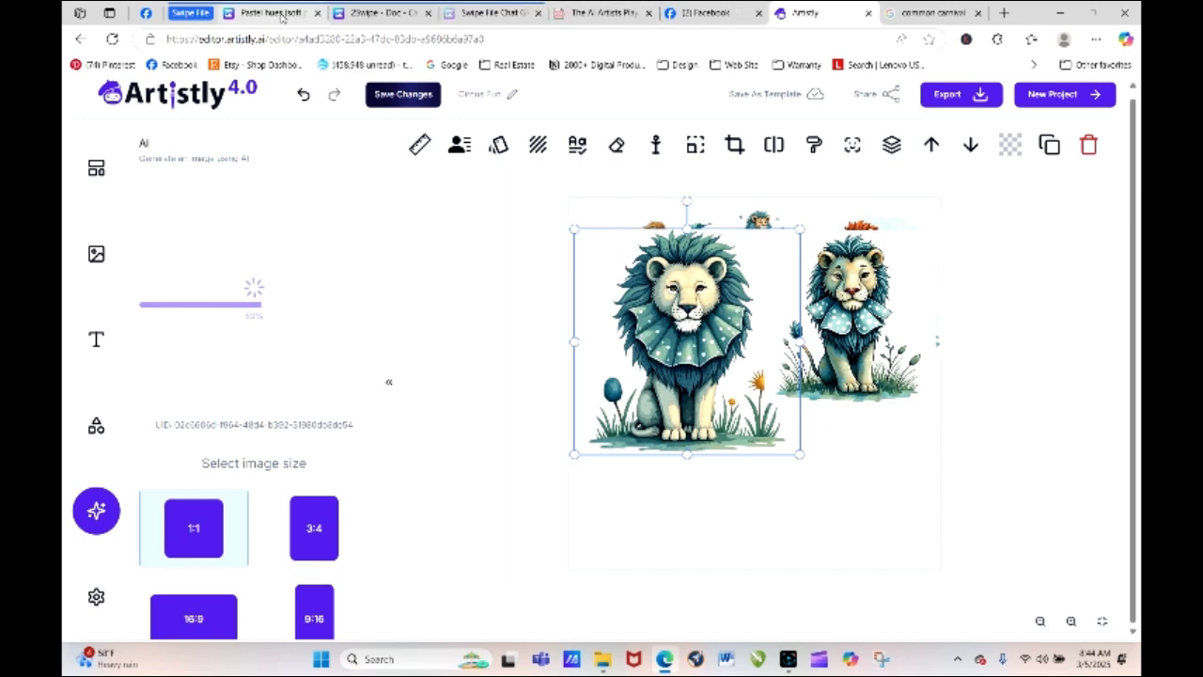
{"action": "left_click", "coordinate": [272, 14]}
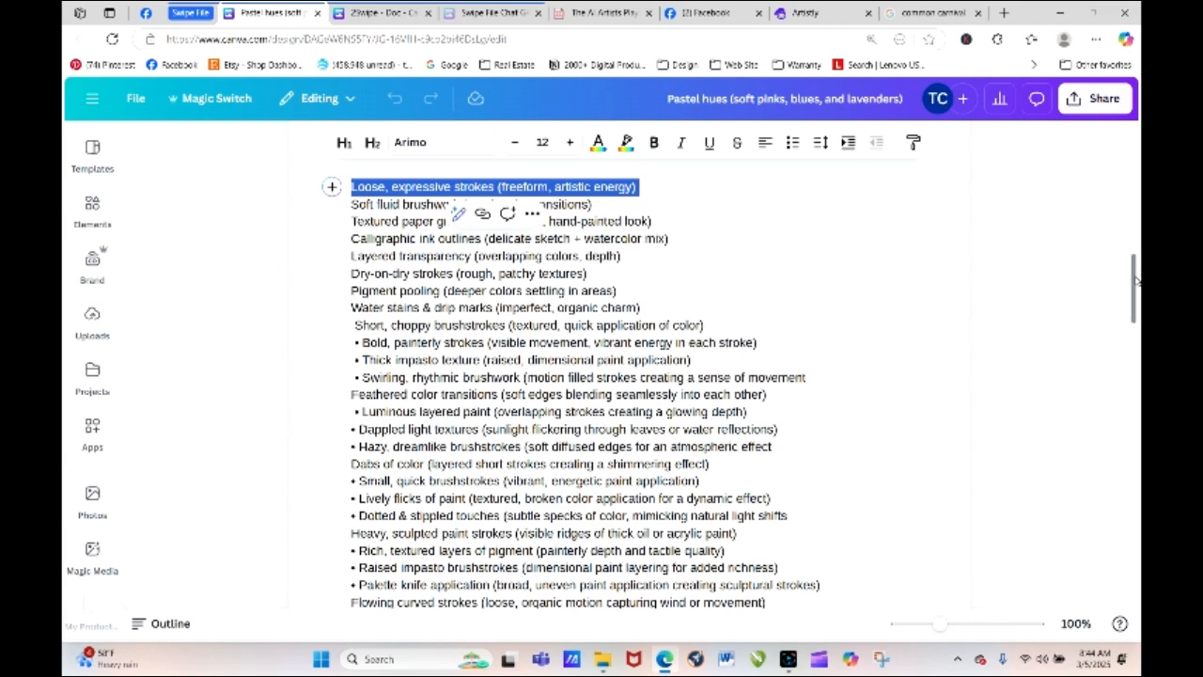
{"action": "mouse_move", "coordinate": [1136, 280]}
{"action": "left_mouse_down"}
{"action": "mouse_move", "coordinate": [1136, 264]}
{"action": "mouse_move", "coordinate": [1136, 278]}
{"action": "left_mouse_up"}
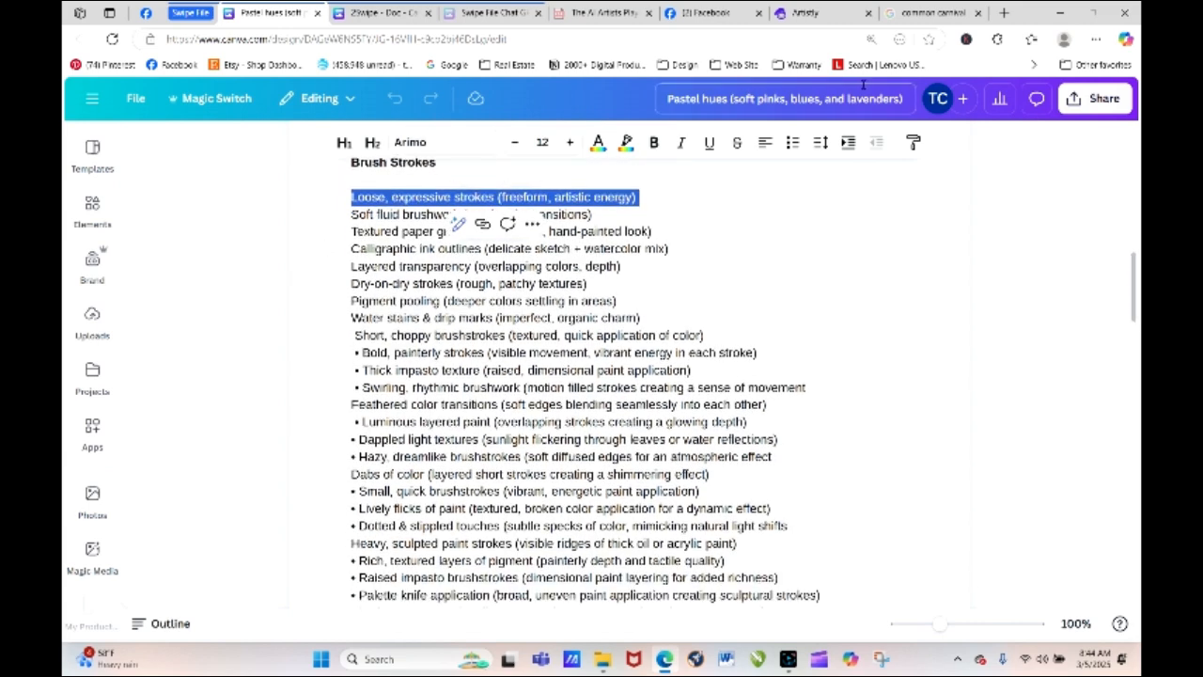
{"action": "left_click", "coordinate": [805, 13]}
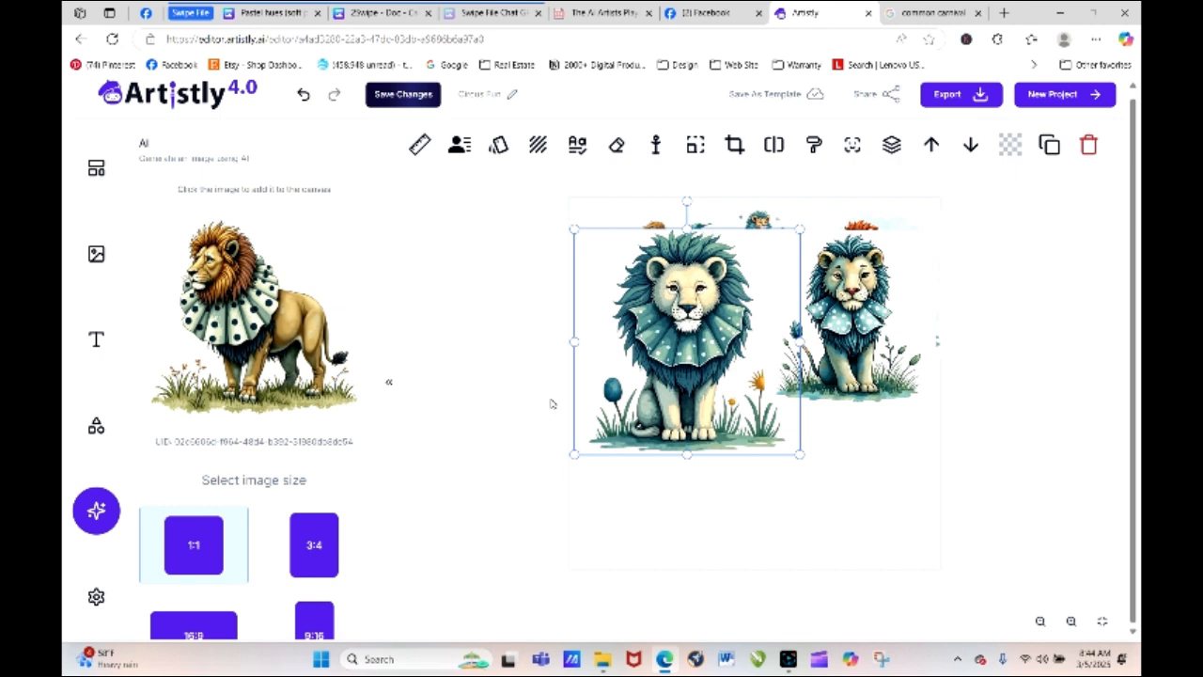
Add the generated lion with the black-dotted ruffle to the canvas and shrink it.
{"action": "left_click", "coordinate": [207, 322]}
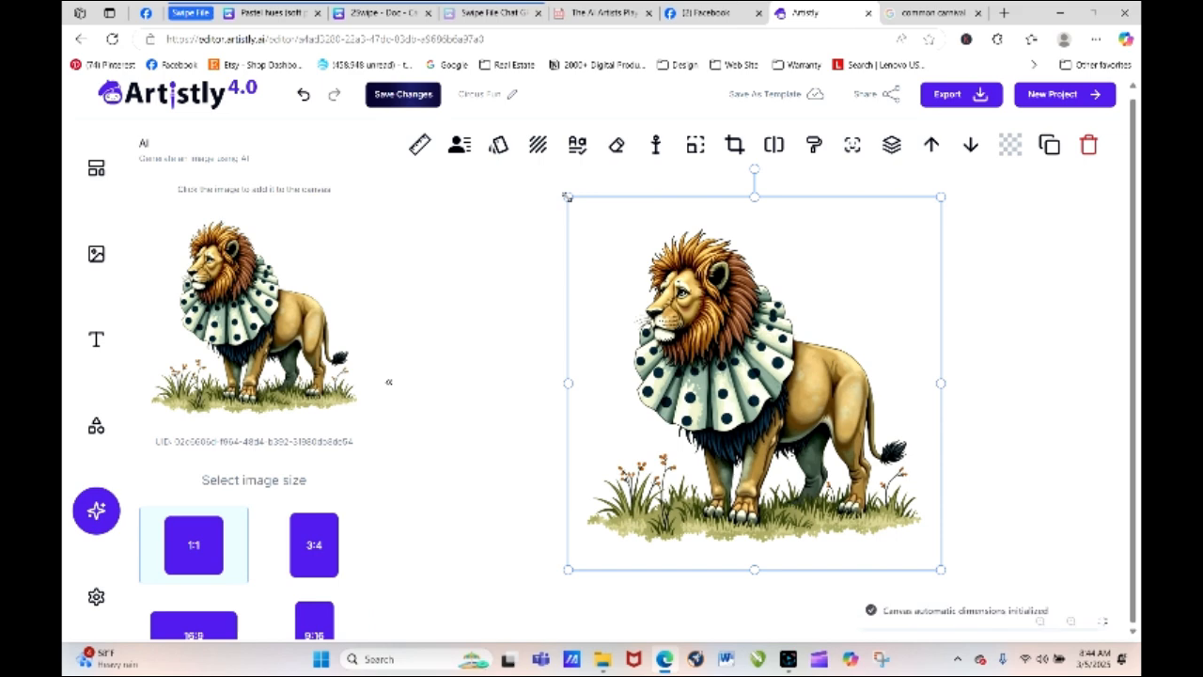
{"action": "left_click_drag", "start_coordinate": [567, 196], "coordinate": [592, 221]}
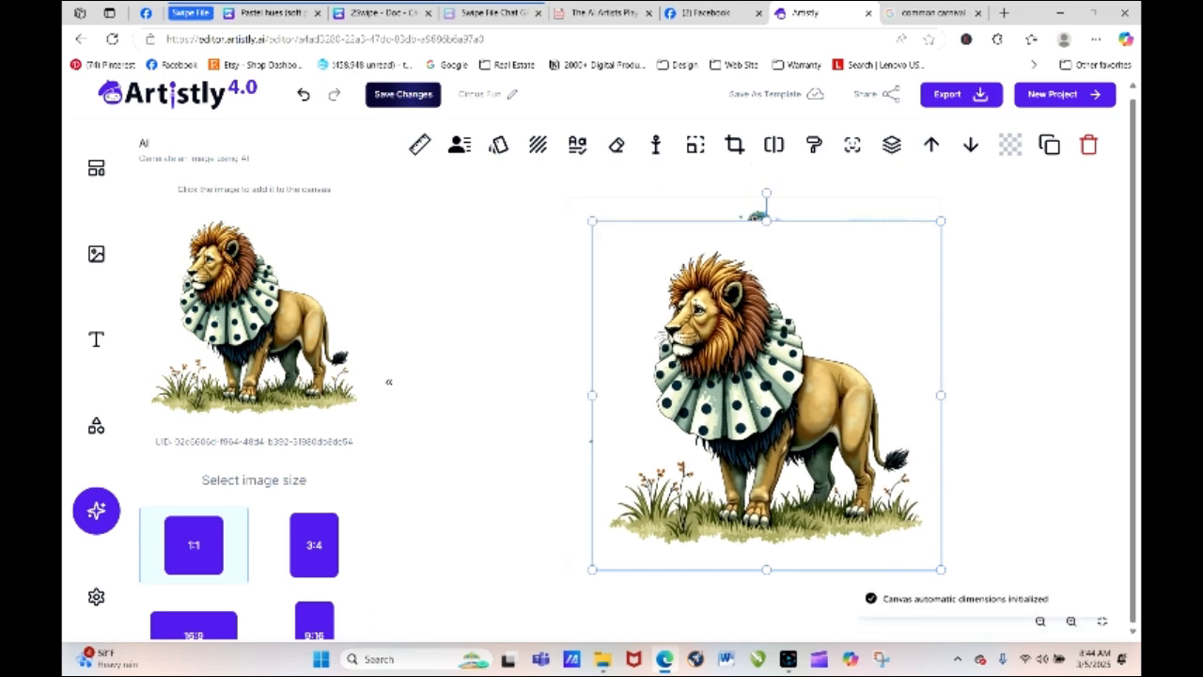